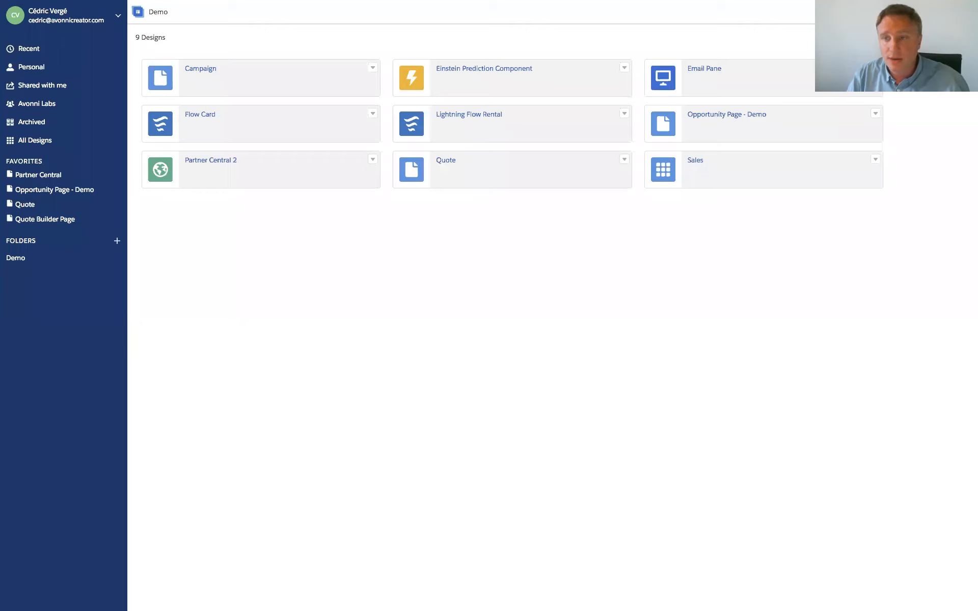
# - Review the design types available for a new design, close that dialog, and open the Sales design
pyautogui.click(943, 13)
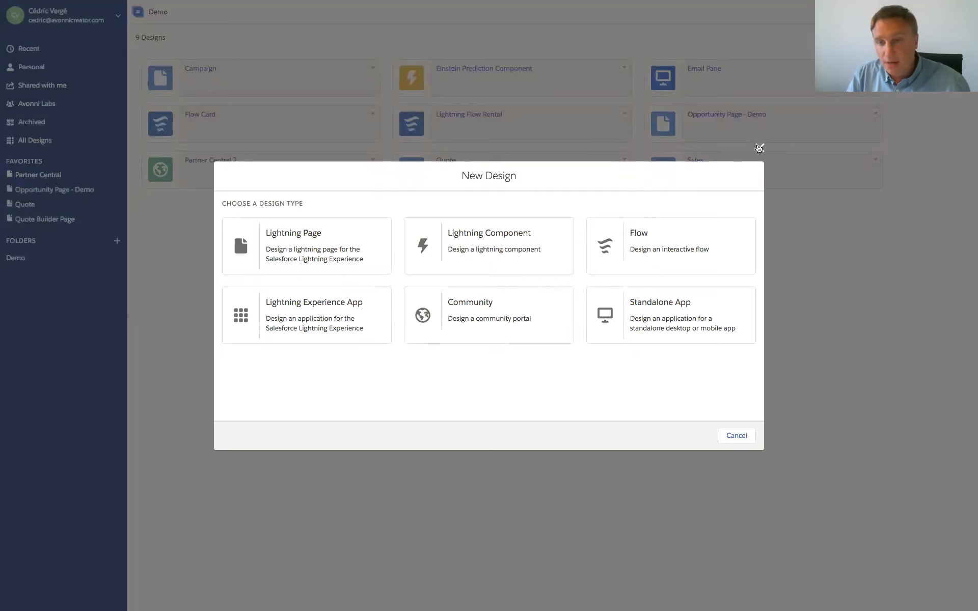
pyautogui.click(759, 148)
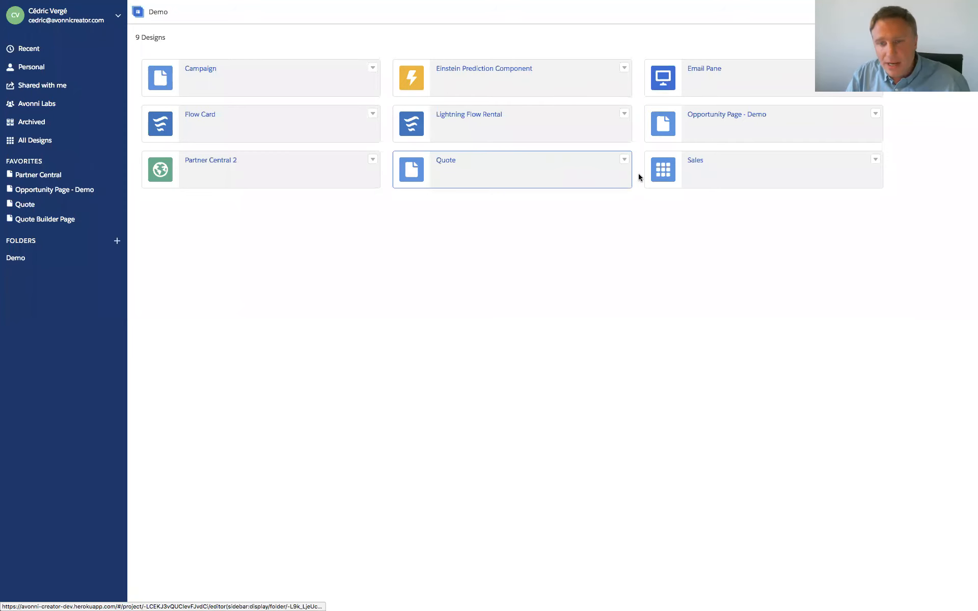
pyautogui.click(694, 161)
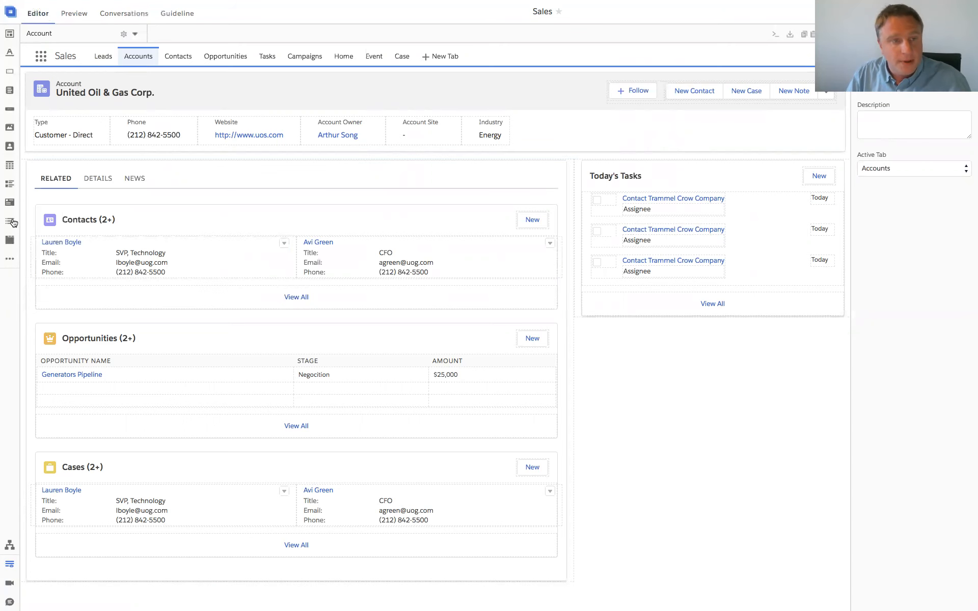
# - Browse the element and template libraries and insert the Recent Records template between the account header and the Related section
pyautogui.click(12, 260)
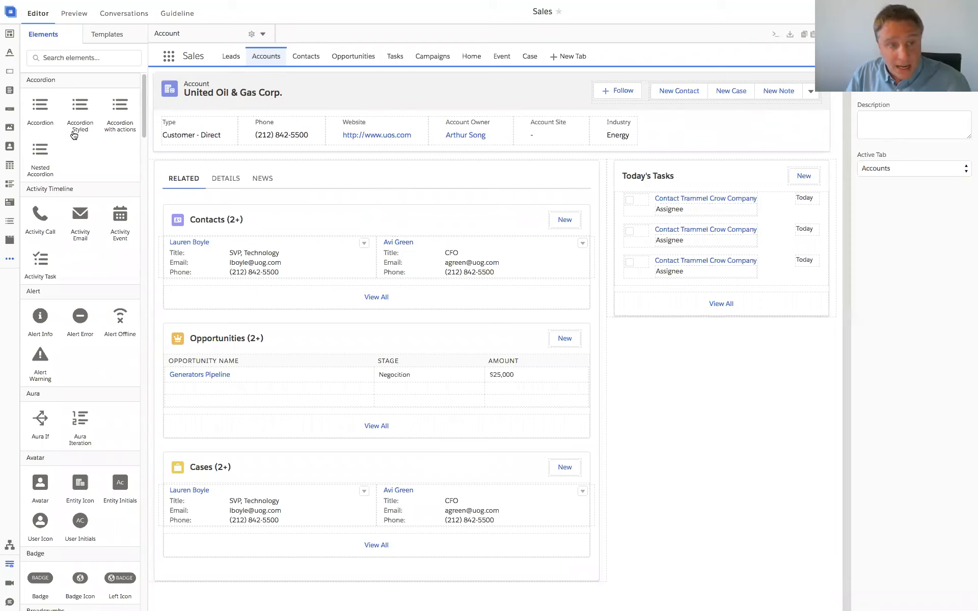
pyautogui.moveTo(144, 125); pyautogui.dragTo(143, 252)
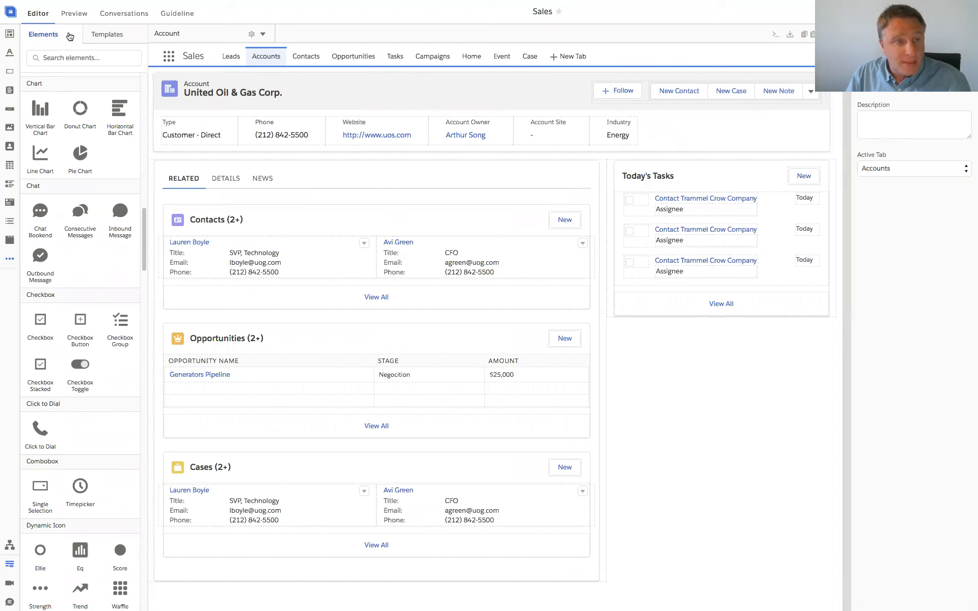
pyautogui.click(100, 35)
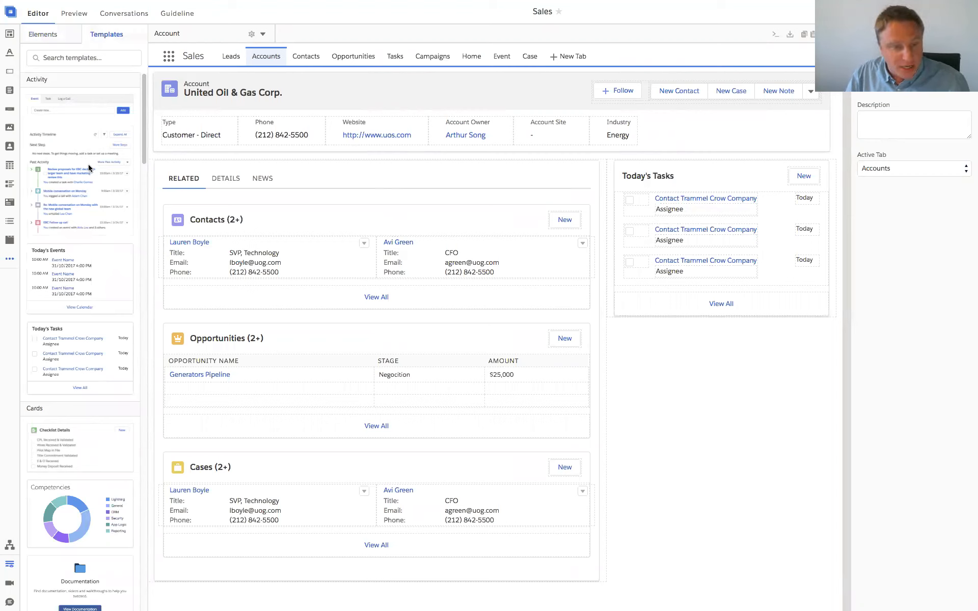
pyautogui.scroll(-10, 147, 204)
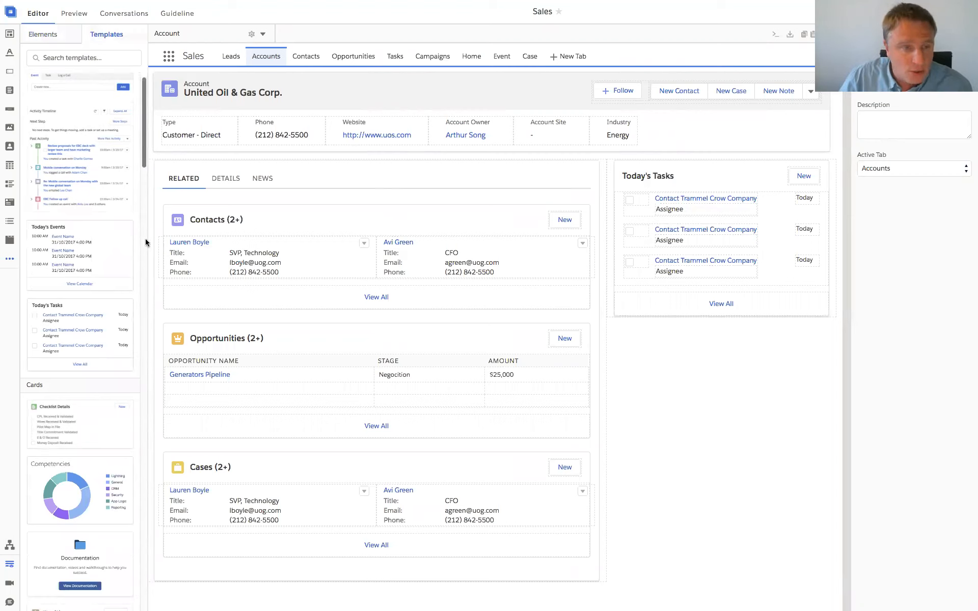
pyautogui.scroll(-3, 145, 265)
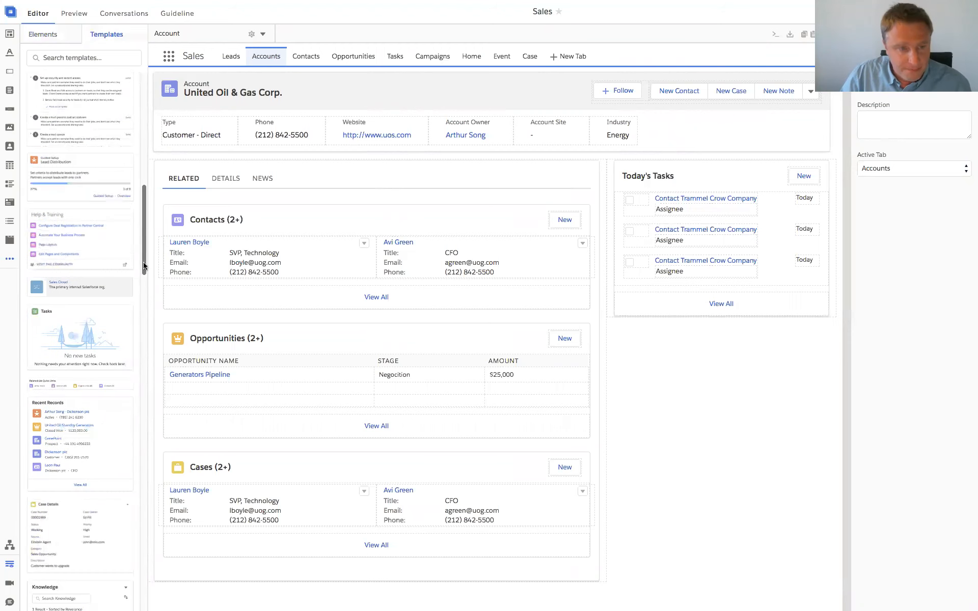
pyautogui.scroll(-5, 147, 295)
pyautogui.scroll(1, 146, 295)
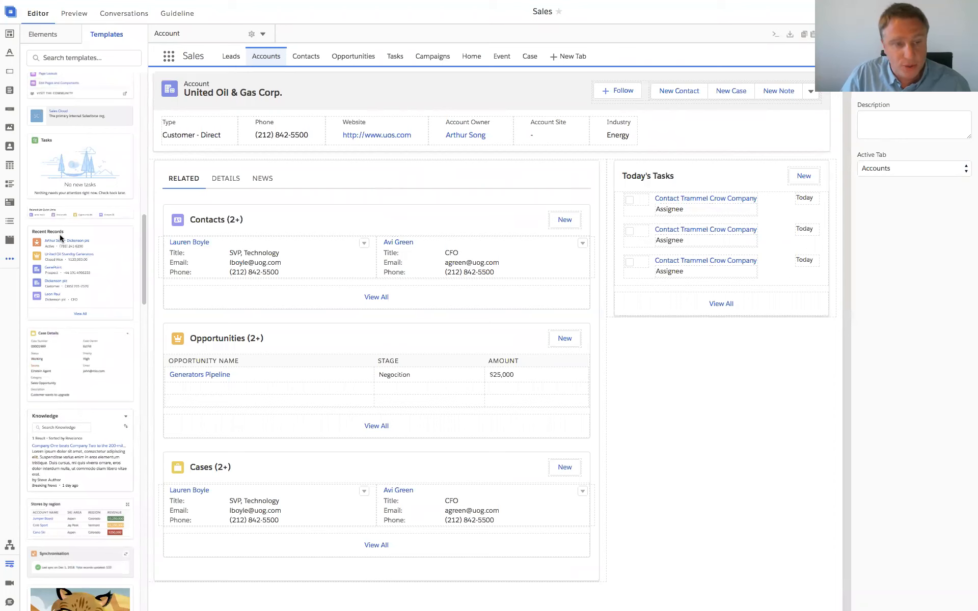
pyautogui.moveTo(66, 235); pyautogui.dragTo(708, 354)
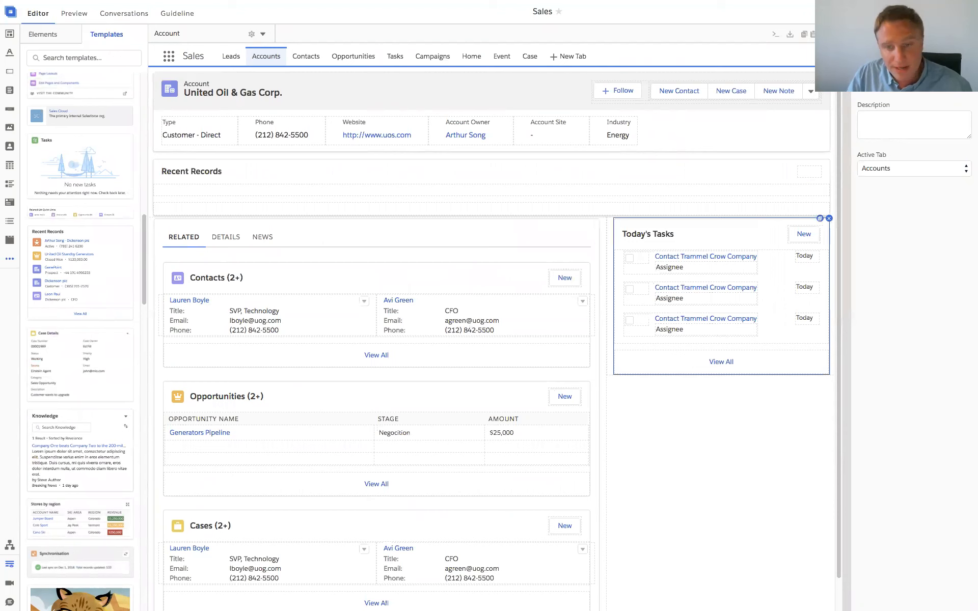
# - Check the inserted Recent Records card in the account page layout and delete it
pyautogui.scroll(-4, 268, 172)
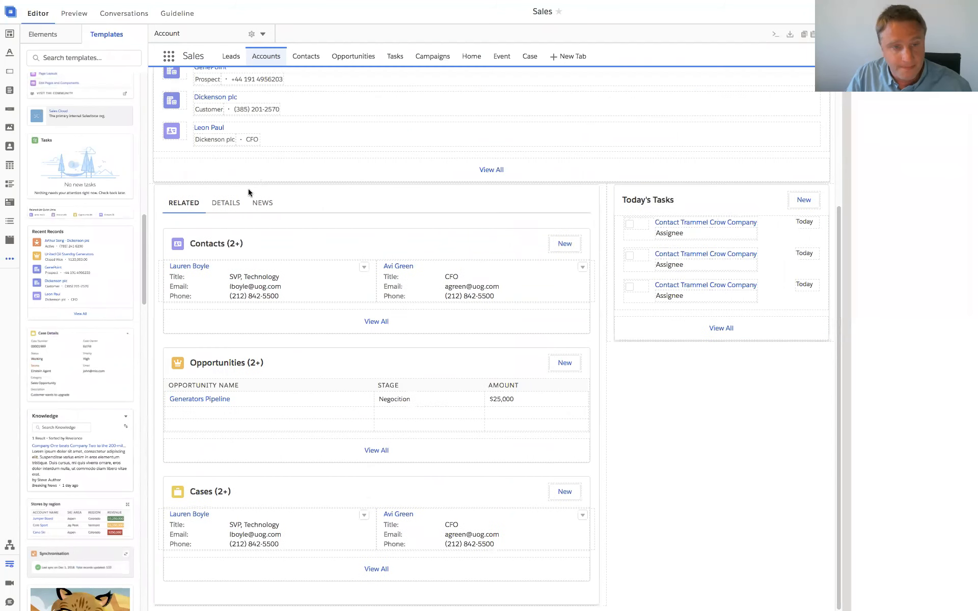
pyautogui.scroll(4, 406, 222)
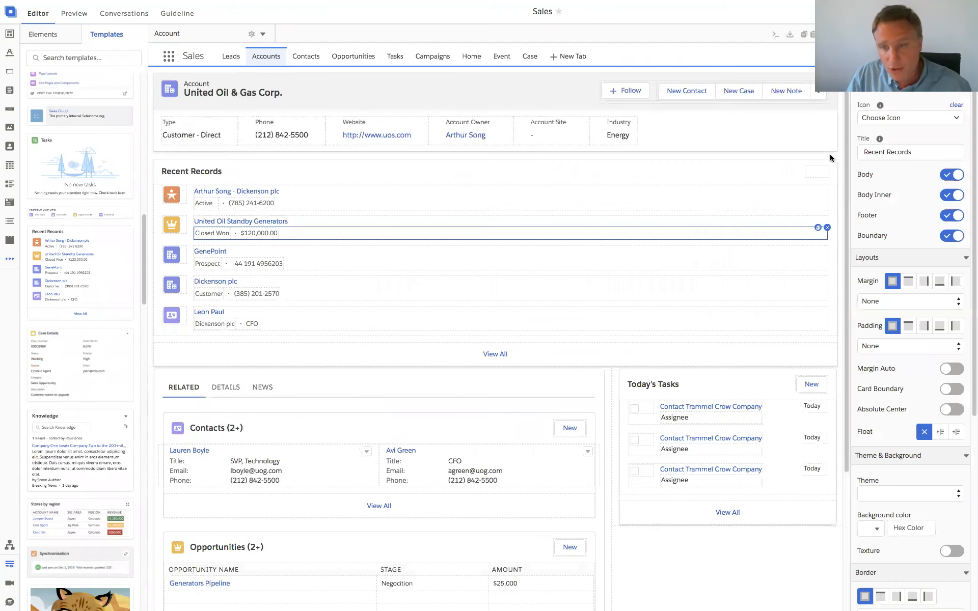
pyautogui.scroll(-4, 834, 162)
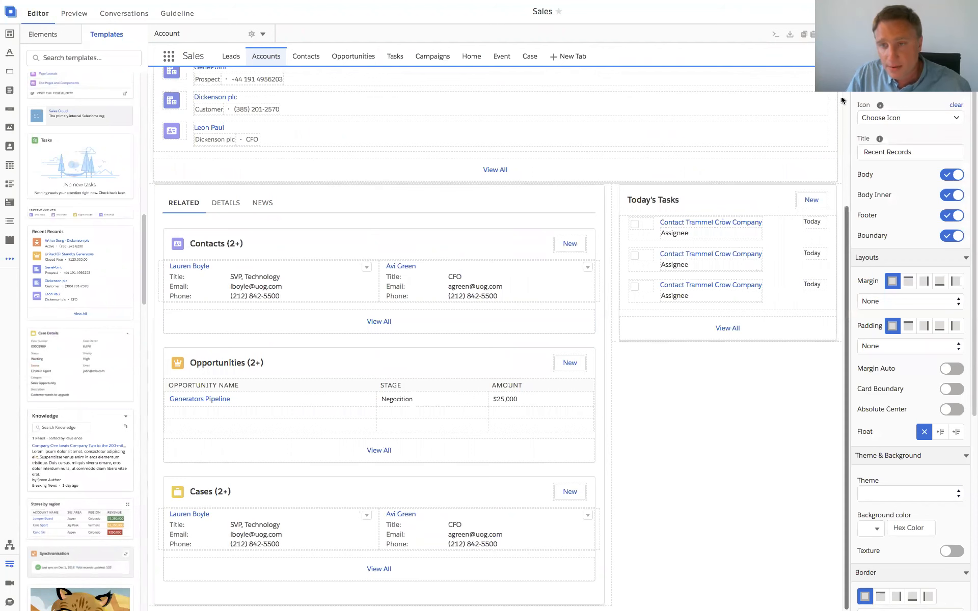
pyautogui.scroll(3, 835, 122)
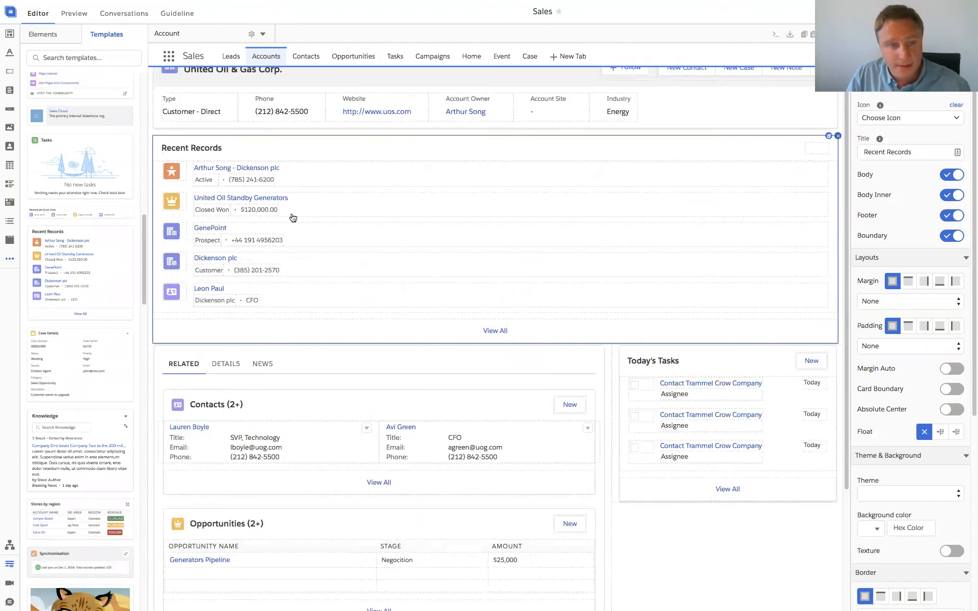
pyautogui.press('Delete')
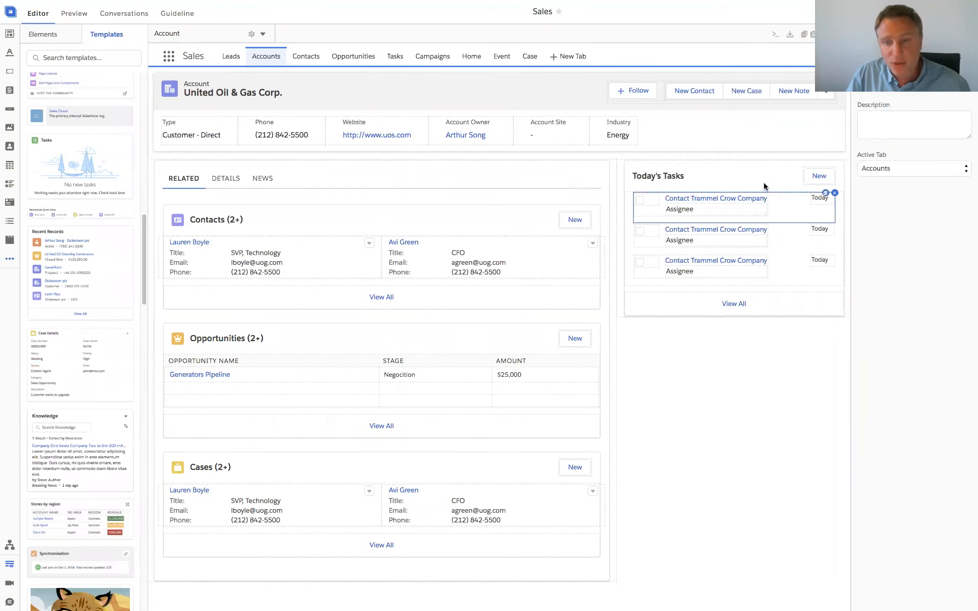
# - Examine the properties of the Today's Tasks card and of its New button
pyautogui.click(716, 174)
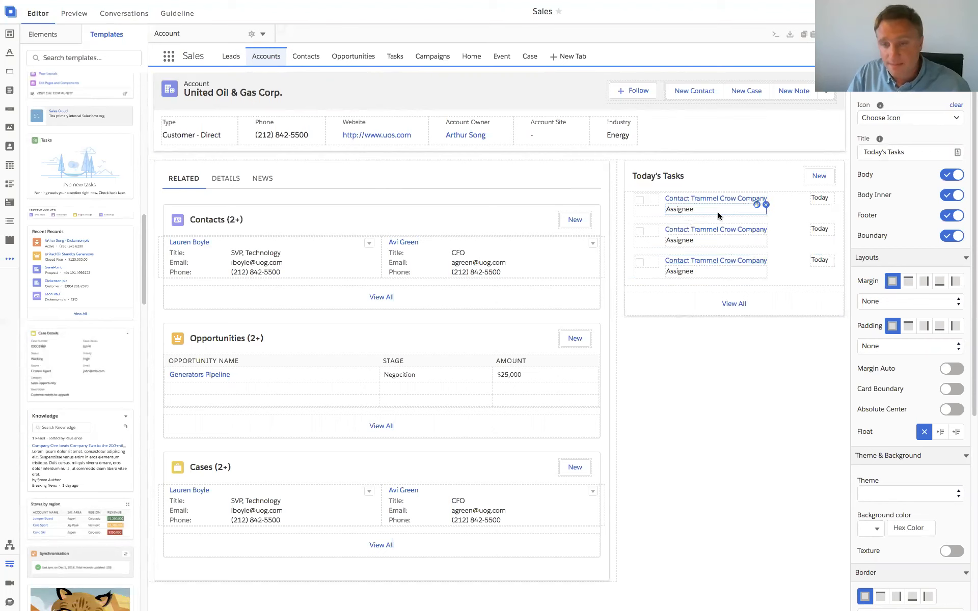
pyautogui.click(819, 176)
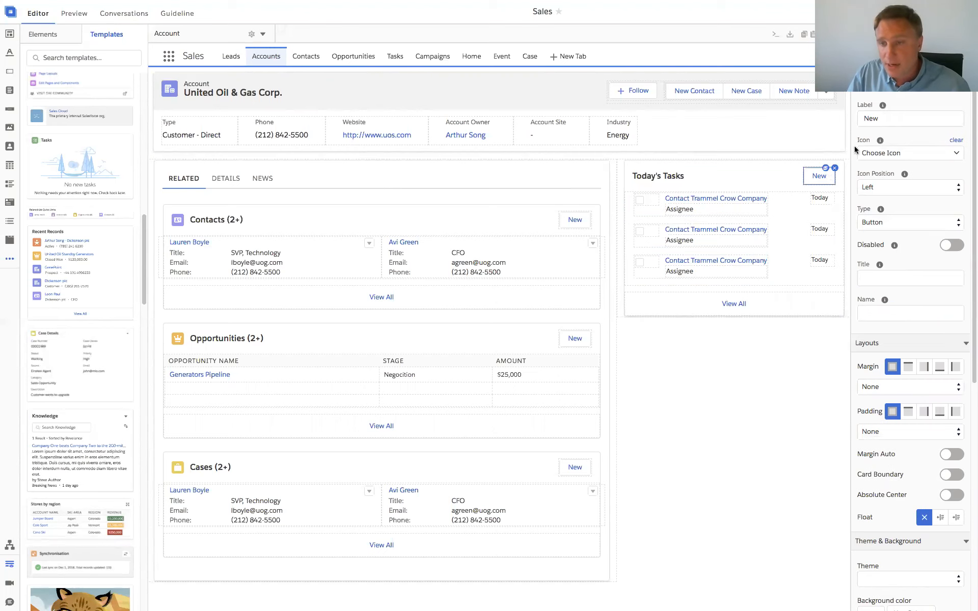
pyautogui.click(886, 122)
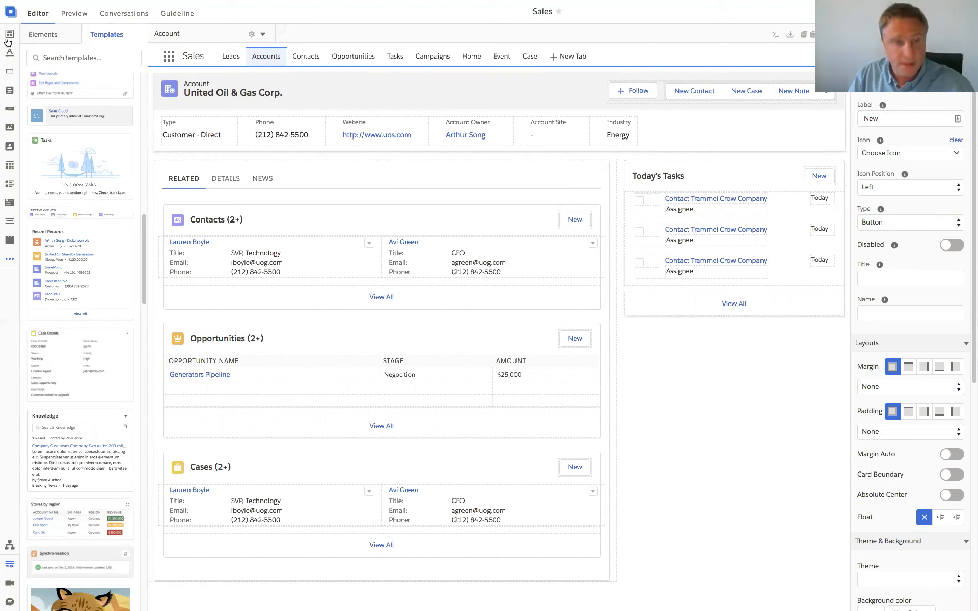
# - Preview the Sales design without the editor header, go to its Contacts page, and try the first contact's link
pyautogui.click(77, 19)
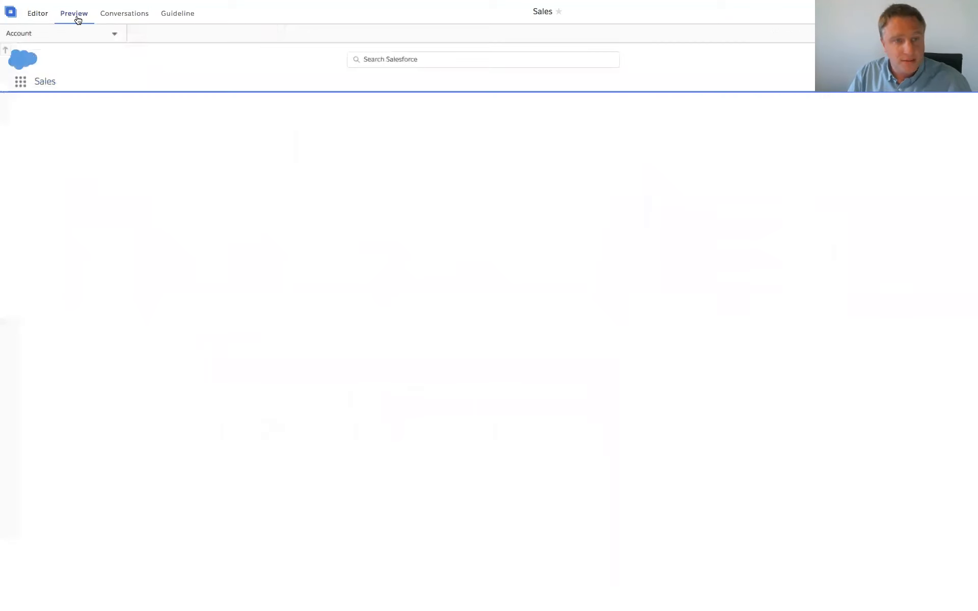
pyautogui.click(6, 51)
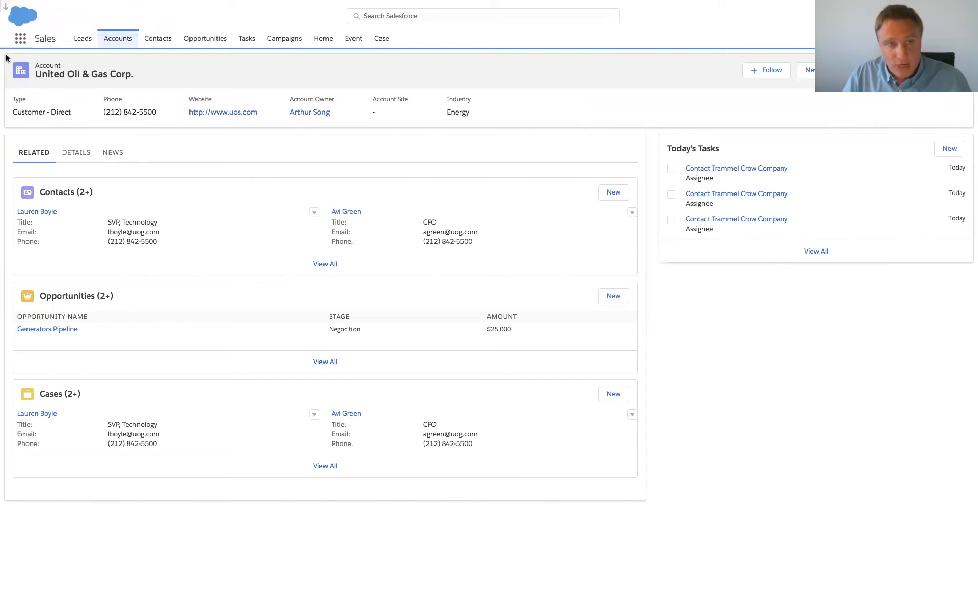
pyautogui.click(168, 41)
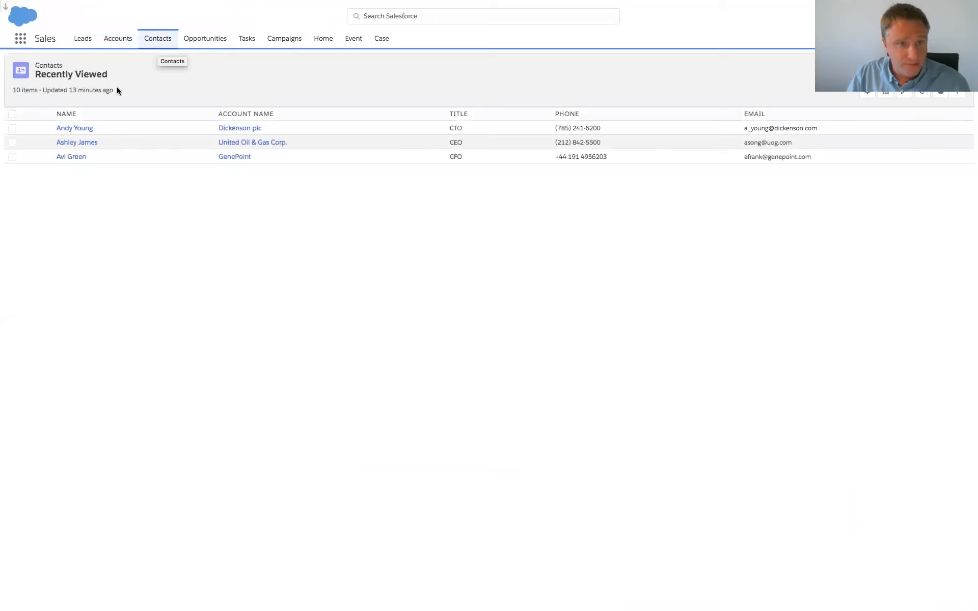
pyautogui.click(79, 129)
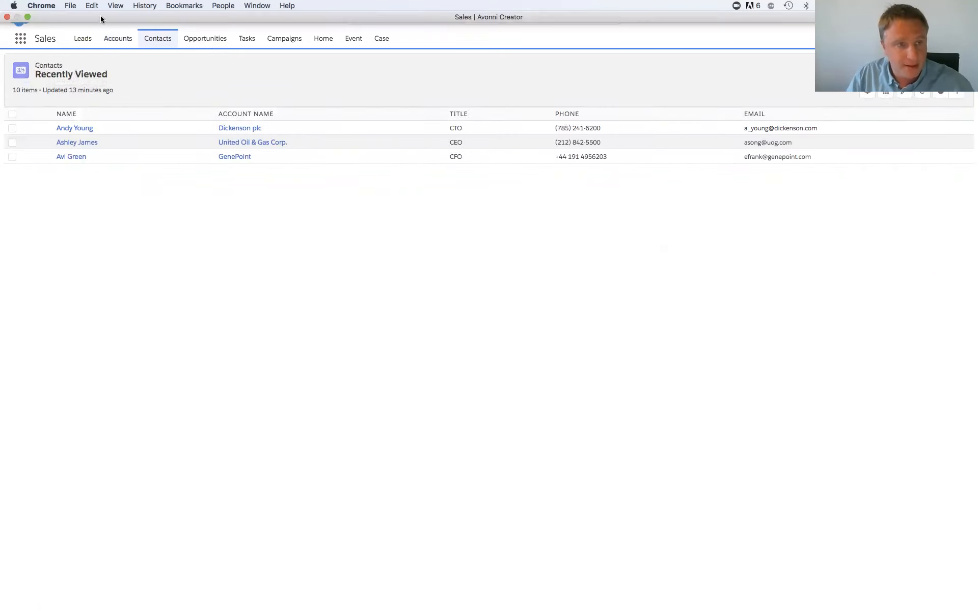
# - Restore the header, return to the editor, and open the Account page
pyautogui.click(6, 7)
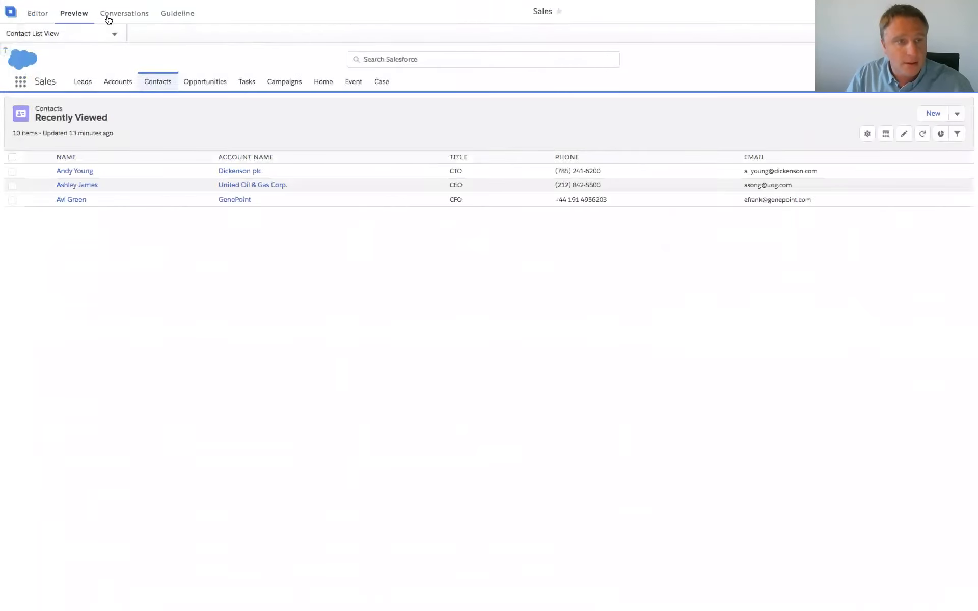
pyautogui.click(40, 20)
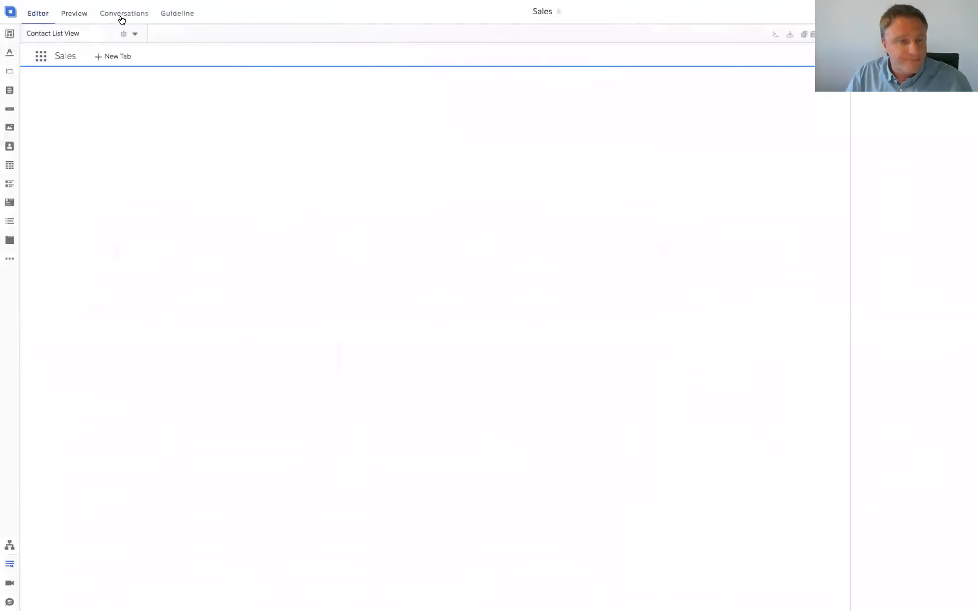
pyautogui.click(94, 35)
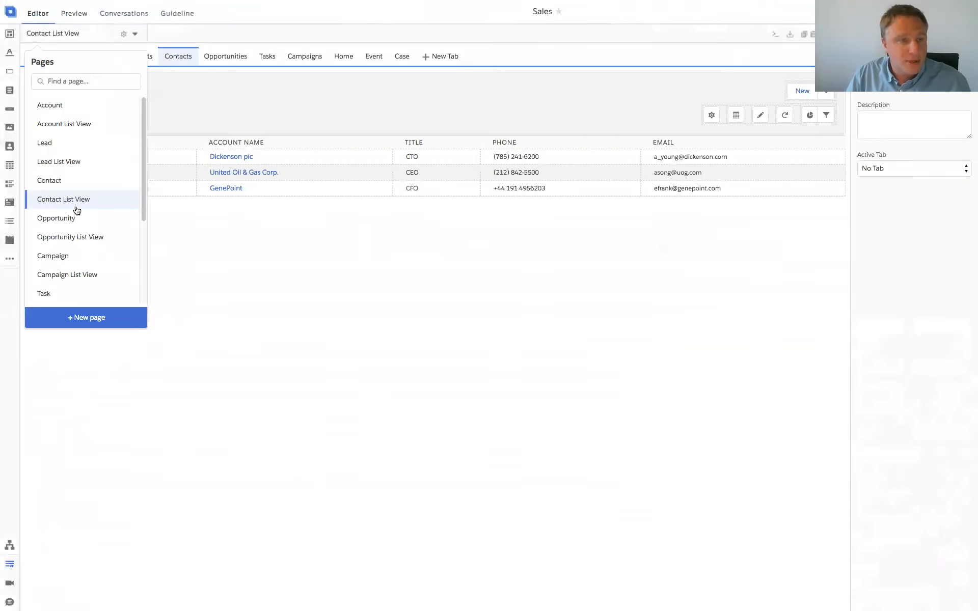
pyautogui.click(55, 109)
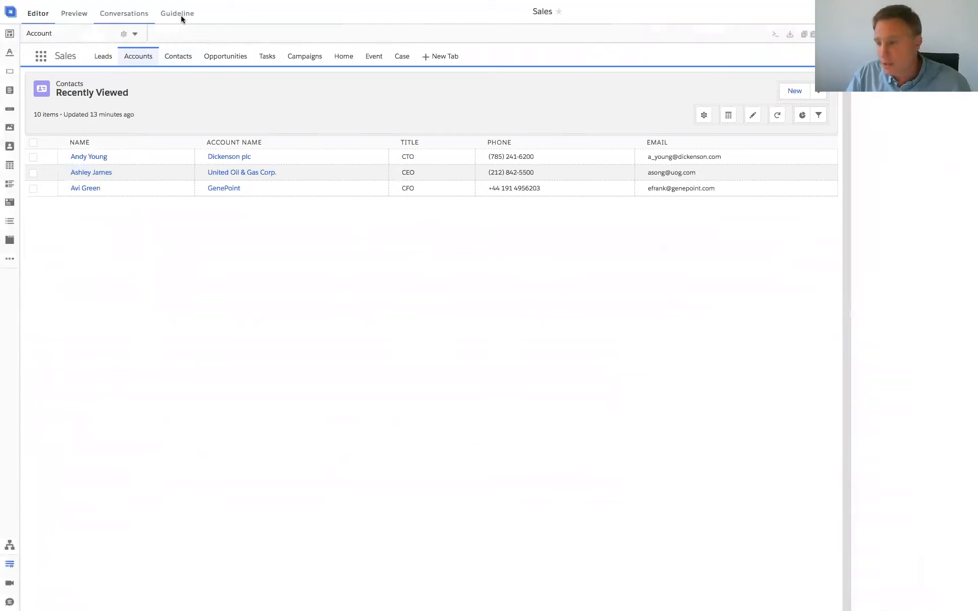
# - Read the conversation thread attached to the Opportunities table on the Account page and close the empty post editor
pyautogui.click(111, 18)
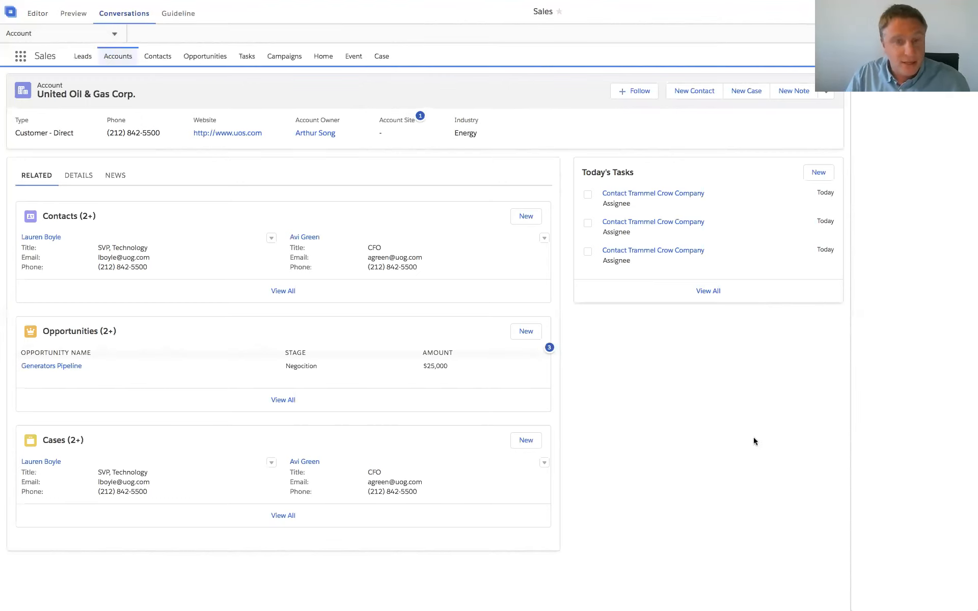
pyautogui.click(549, 349)
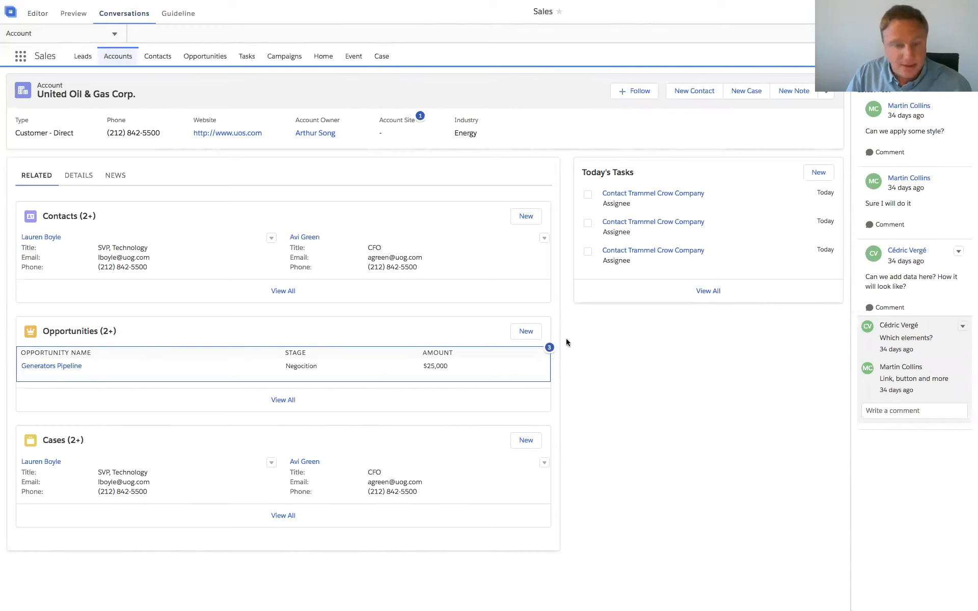
pyautogui.scroll(2, 910, 109)
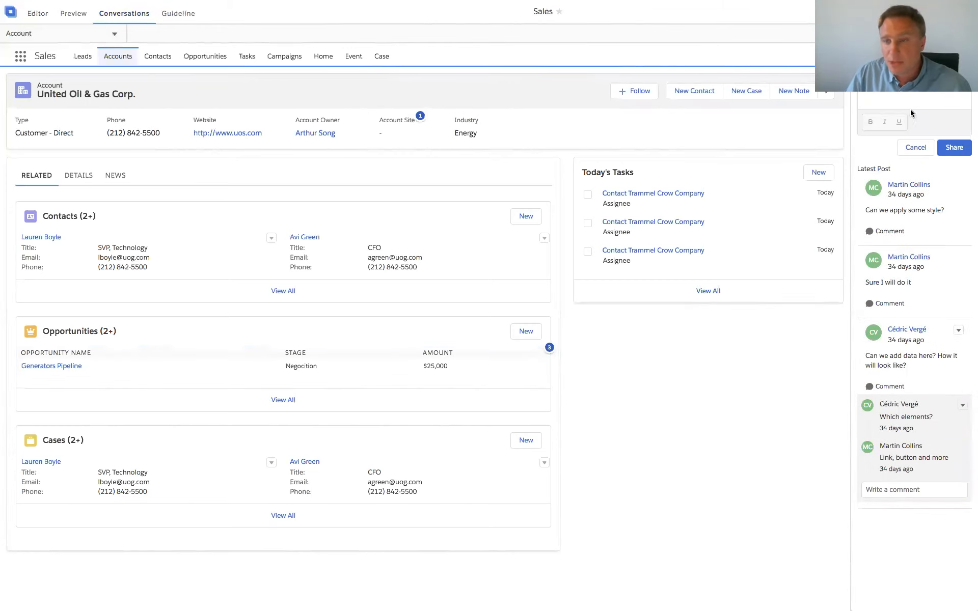
pyautogui.click(915, 147)
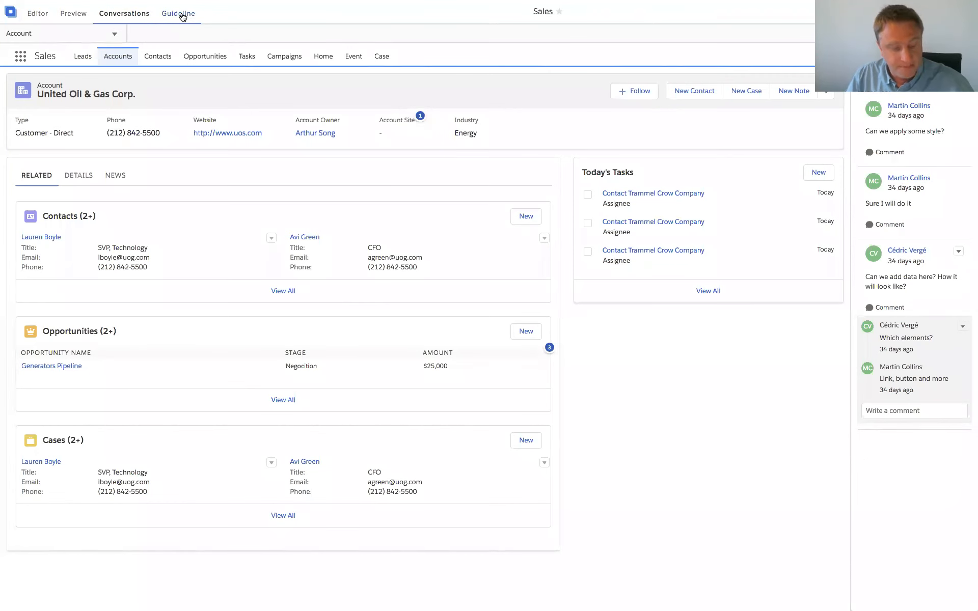
# - Return to the editor and look through the list of pages in the Sales design
pyautogui.click(32, 17)
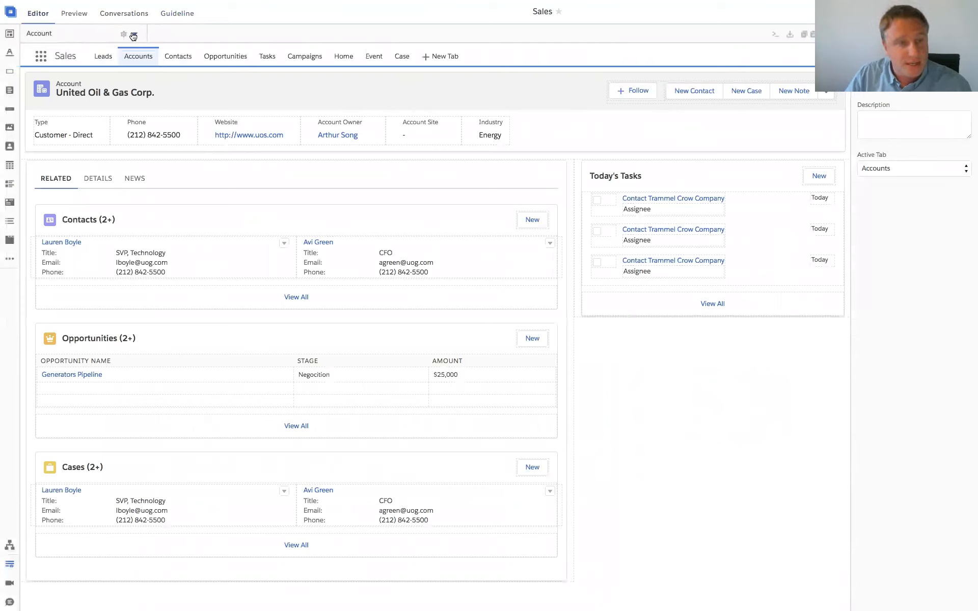
pyautogui.click(75, 40)
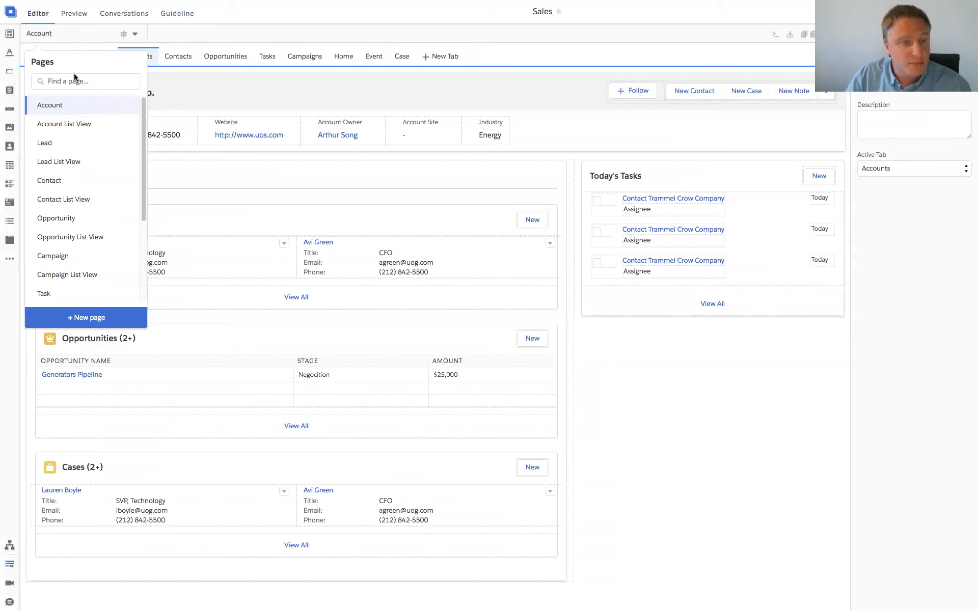
pyautogui.moveTo(123, 109)
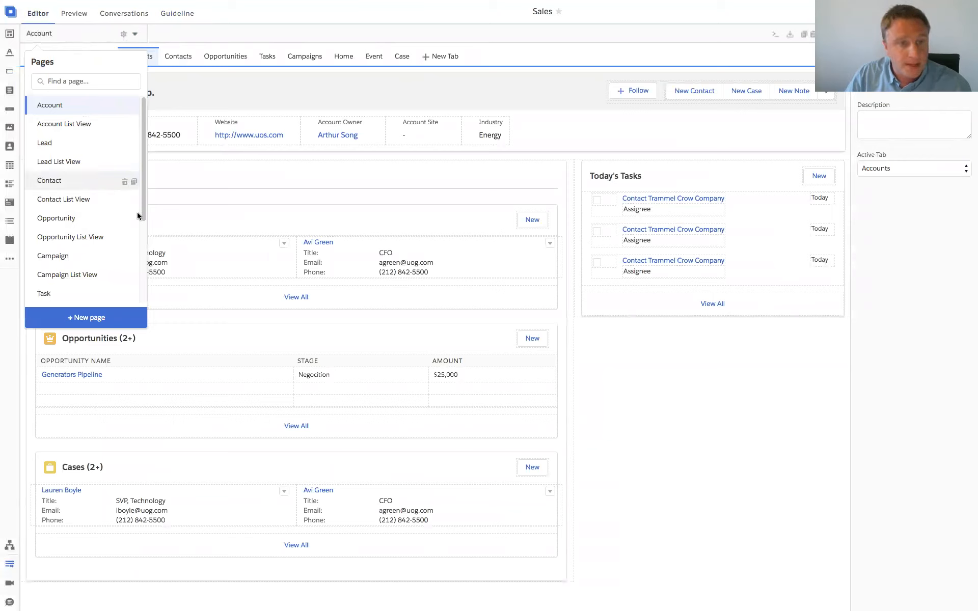
pyautogui.scroll(-3, 146, 260)
pyautogui.scroll(-1, 146, 261)
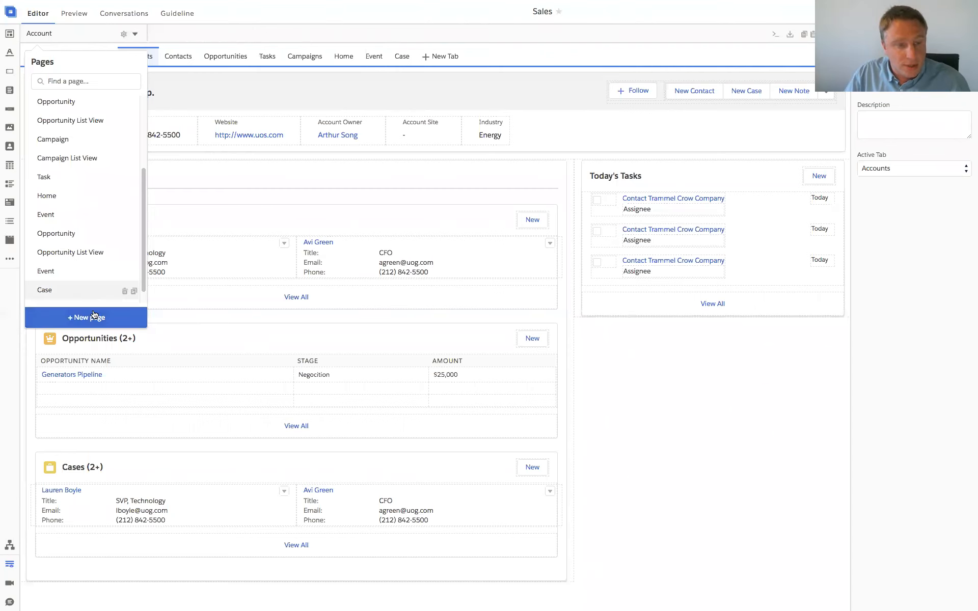
# - Start a new page of the Record Page type based on the Custom Object template
pyautogui.click(95, 319)
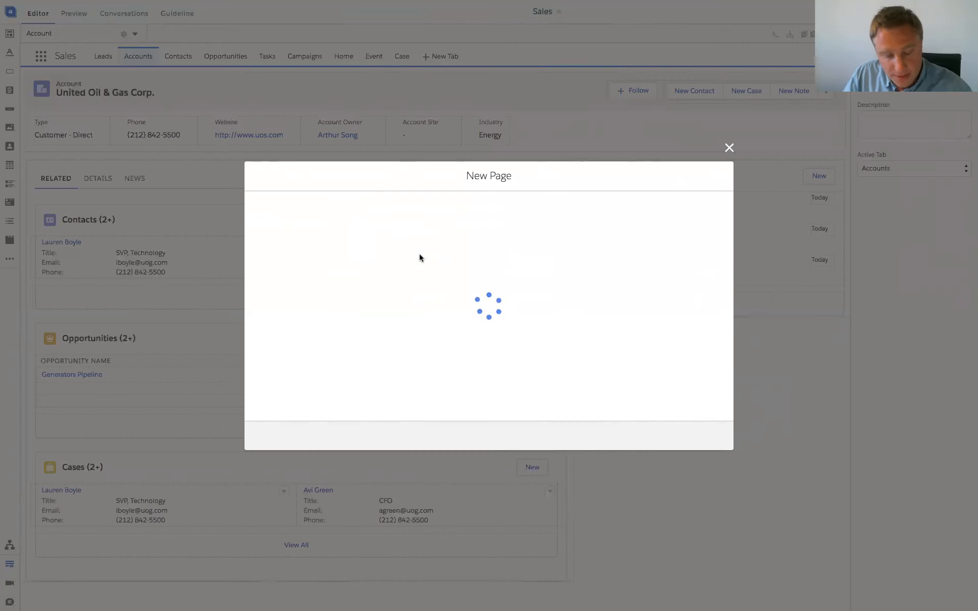
pyautogui.click(283, 246)
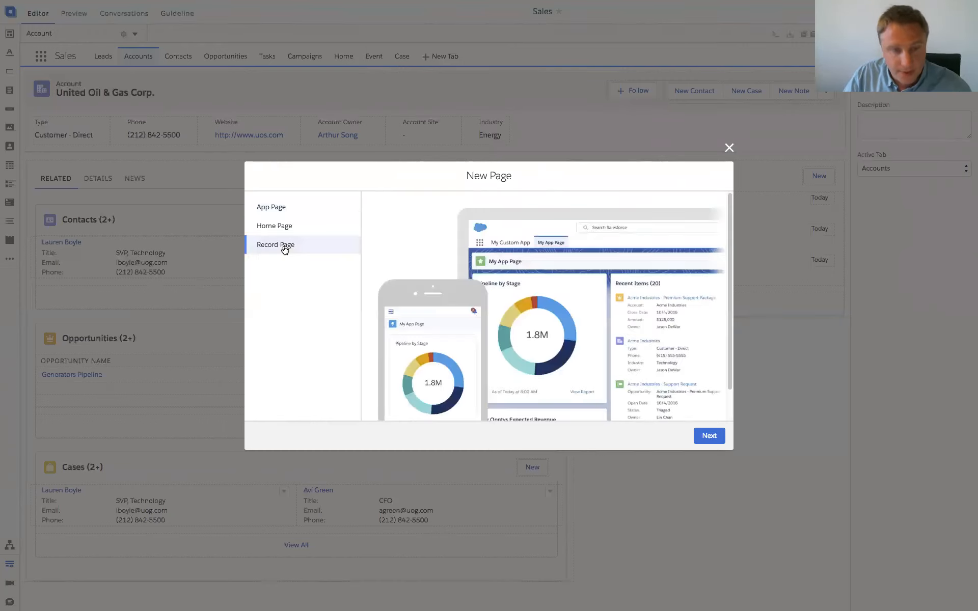
pyautogui.click(708, 435)
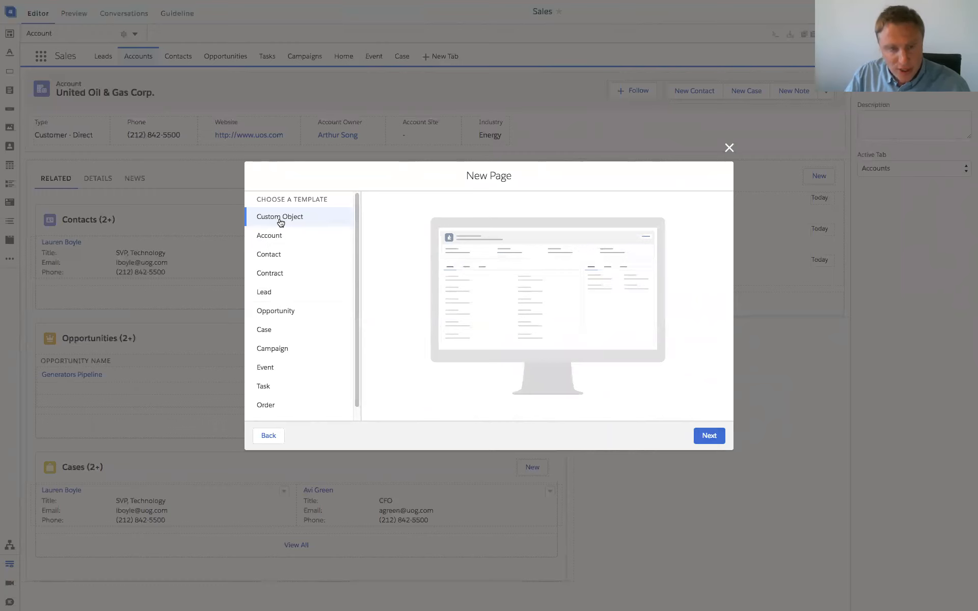
pyautogui.click(706, 437)
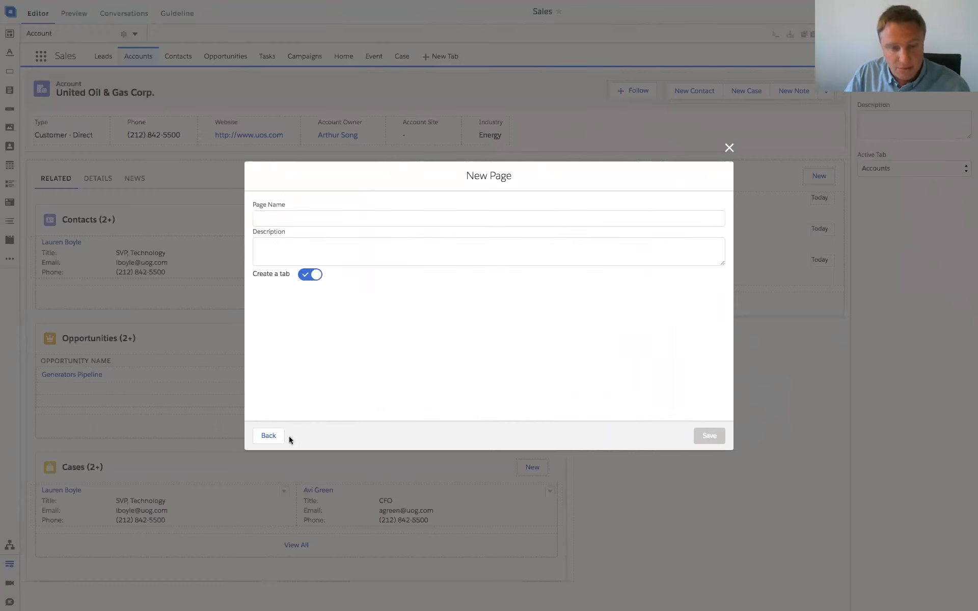
# - Go back to the layout choice, compare the available layouts, and choose Header and One Column for the new page
pyautogui.click(274, 436)
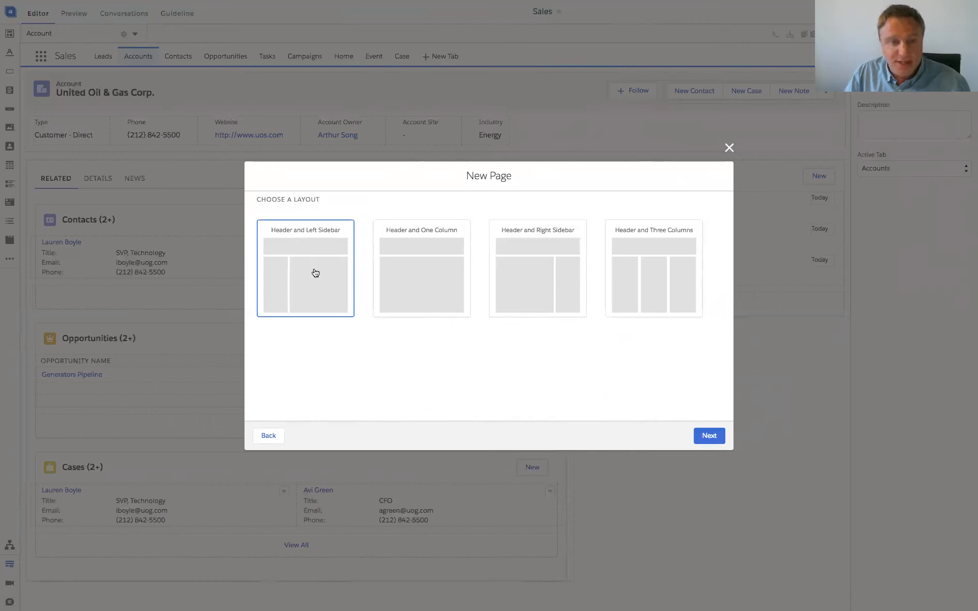
pyautogui.click(413, 265)
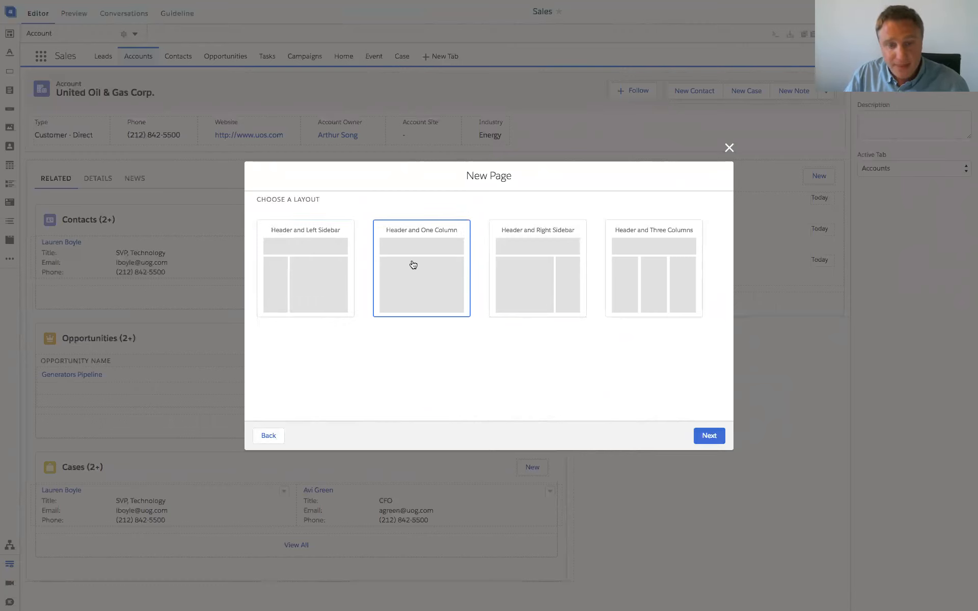
pyautogui.click(550, 262)
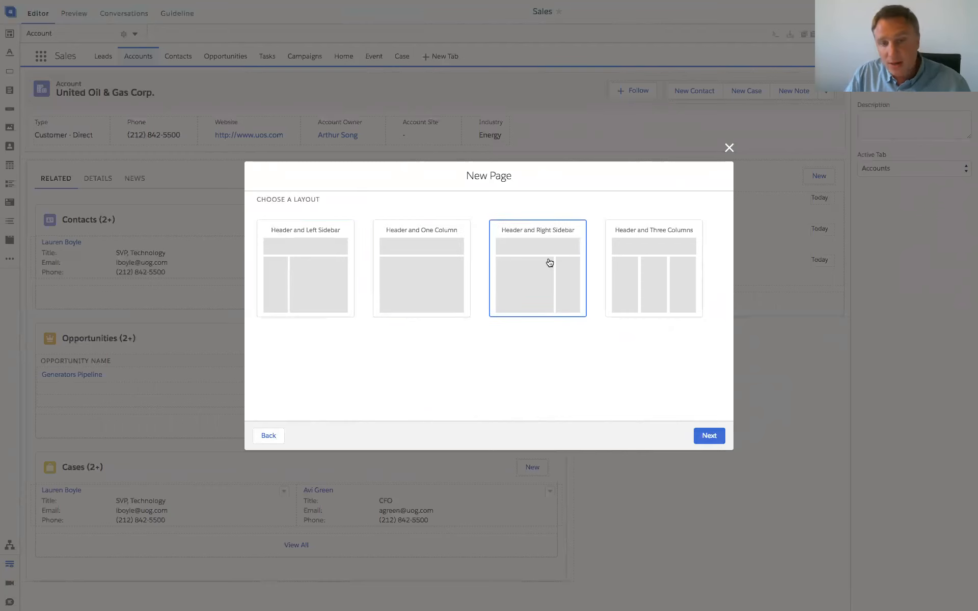
pyautogui.click(633, 257)
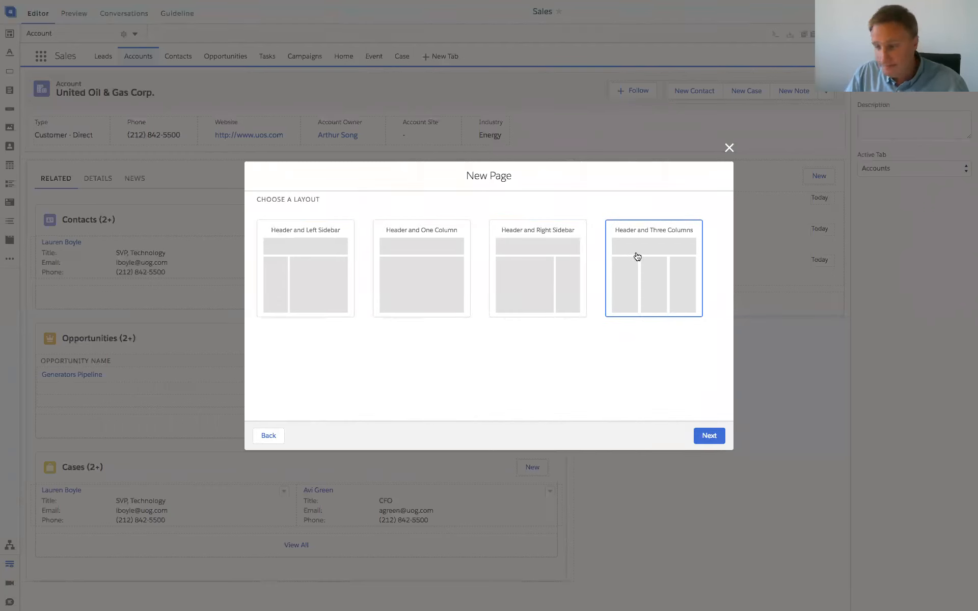
pyautogui.click(443, 279)
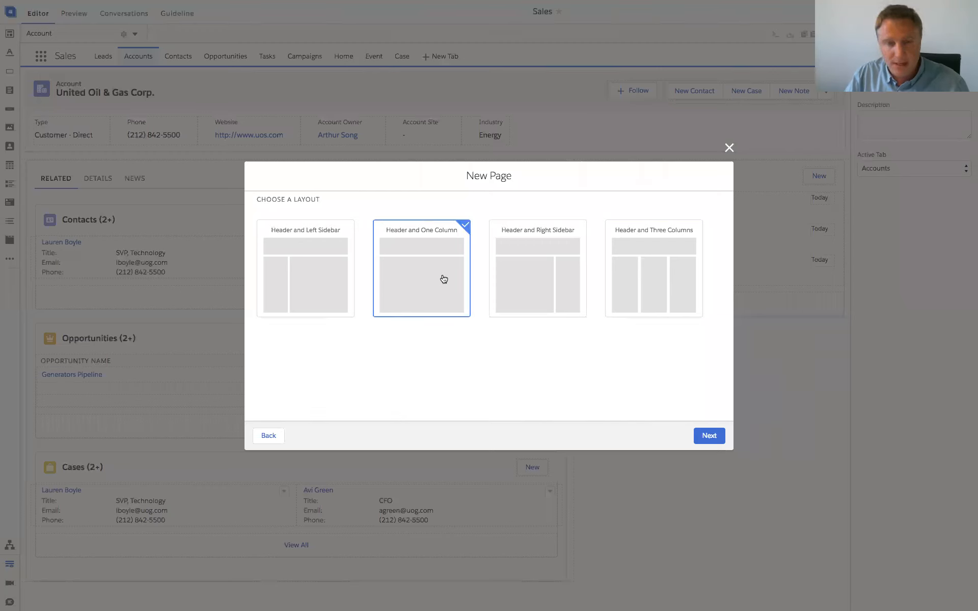
pyautogui.click(713, 438)
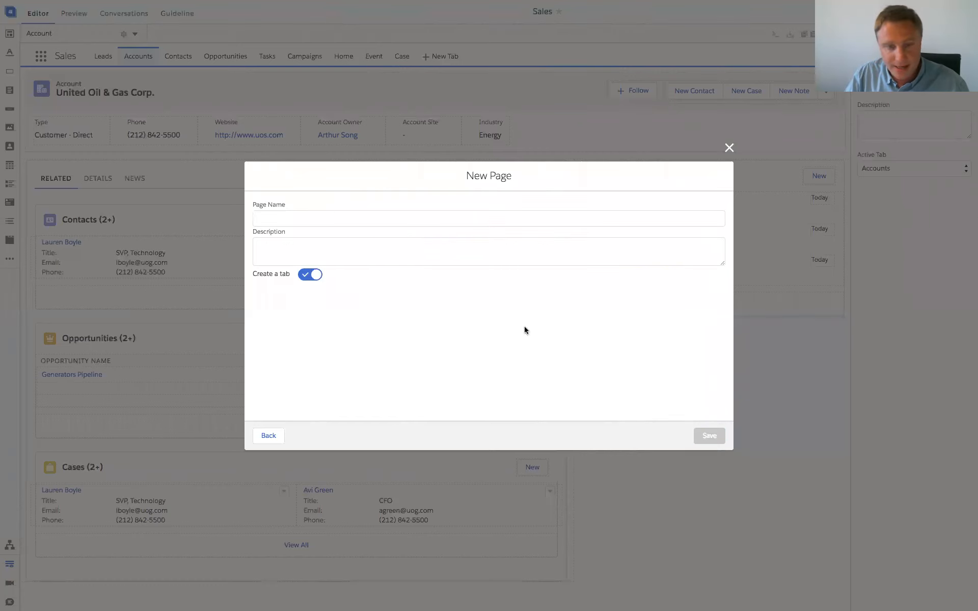
# - Name the new page Quote and save it
pyautogui.click(303, 220)
pyautogui.write('QUOTE')
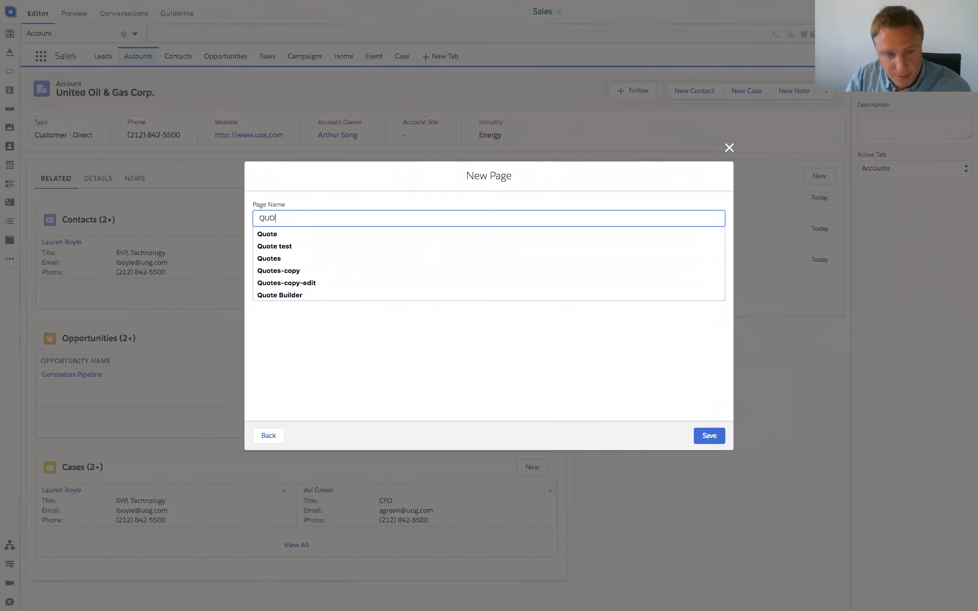
pyautogui.press('BackSpace')
pyautogui.write('Quotye')
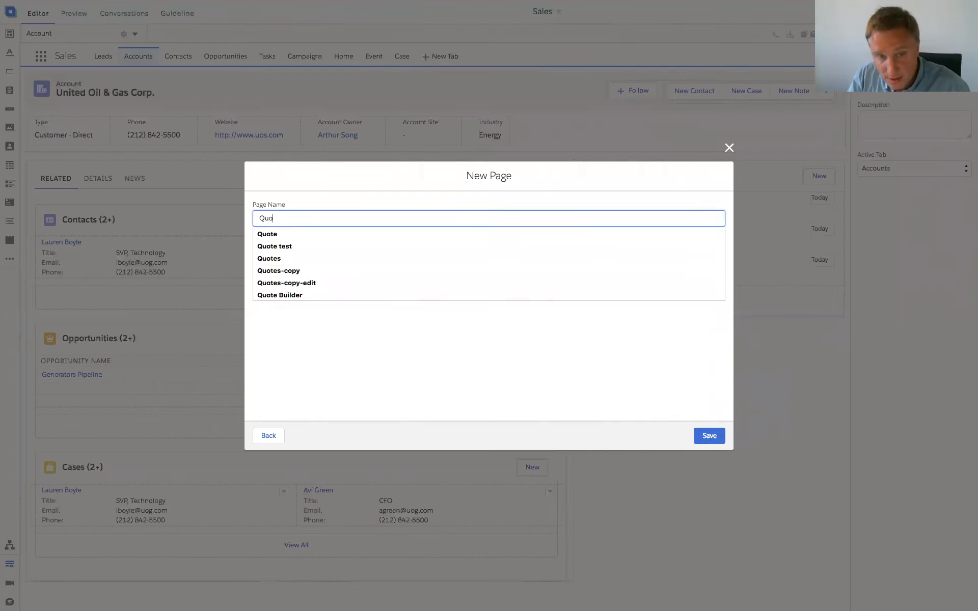
pyautogui.press('BackSpace')
pyautogui.press('BackSpace')
pyautogui.write('e')
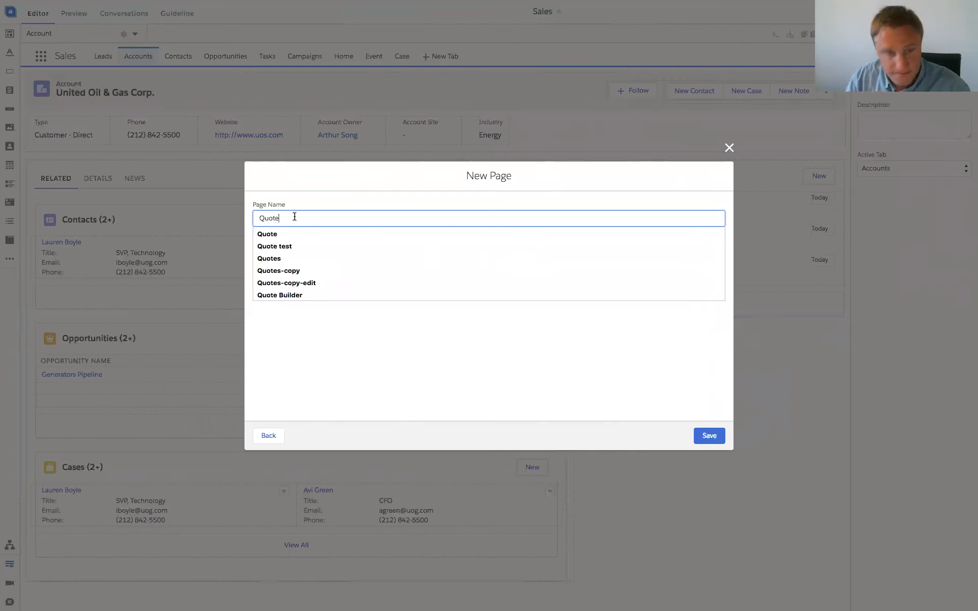
pyautogui.click(714, 437)
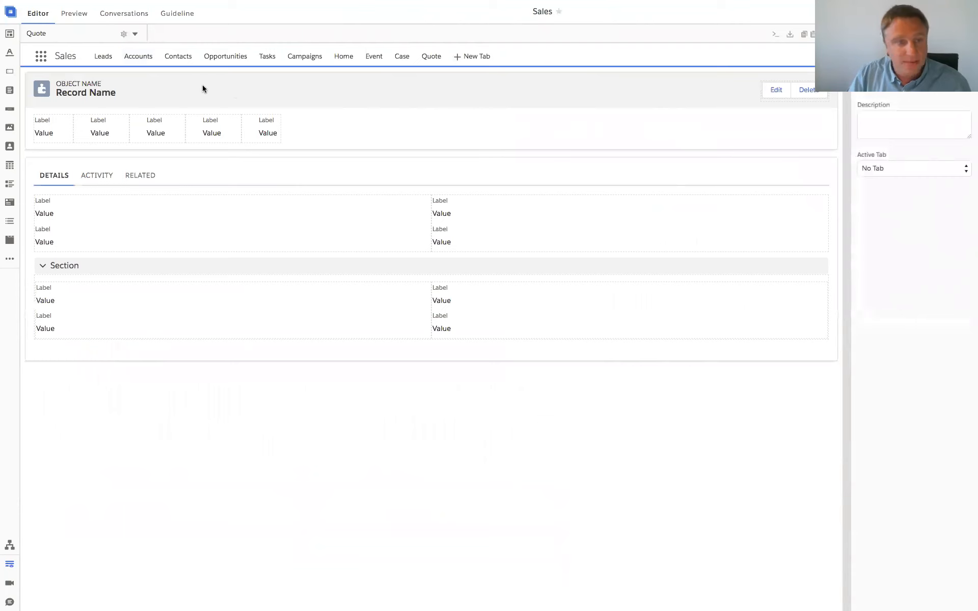
# - Change the icon of the Quote page's record header to the standard quotes icon
pyautogui.click(45, 92)
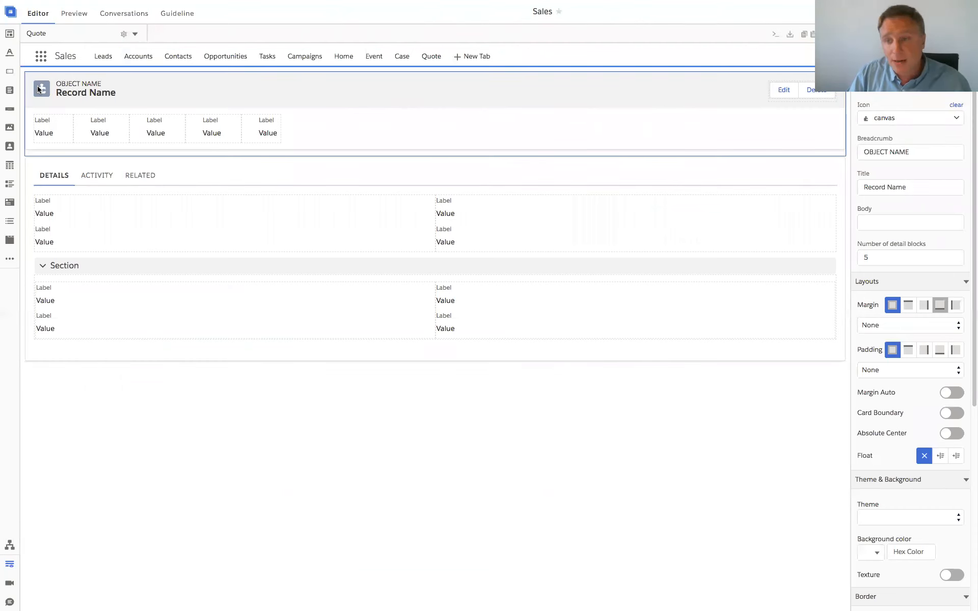
pyautogui.doubleClick(887, 119)
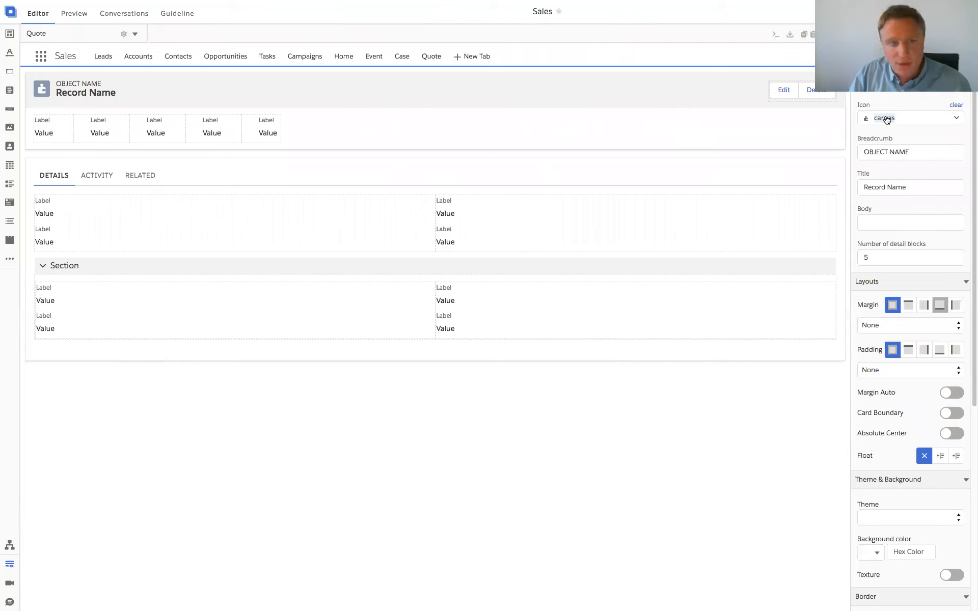
pyautogui.click(958, 120)
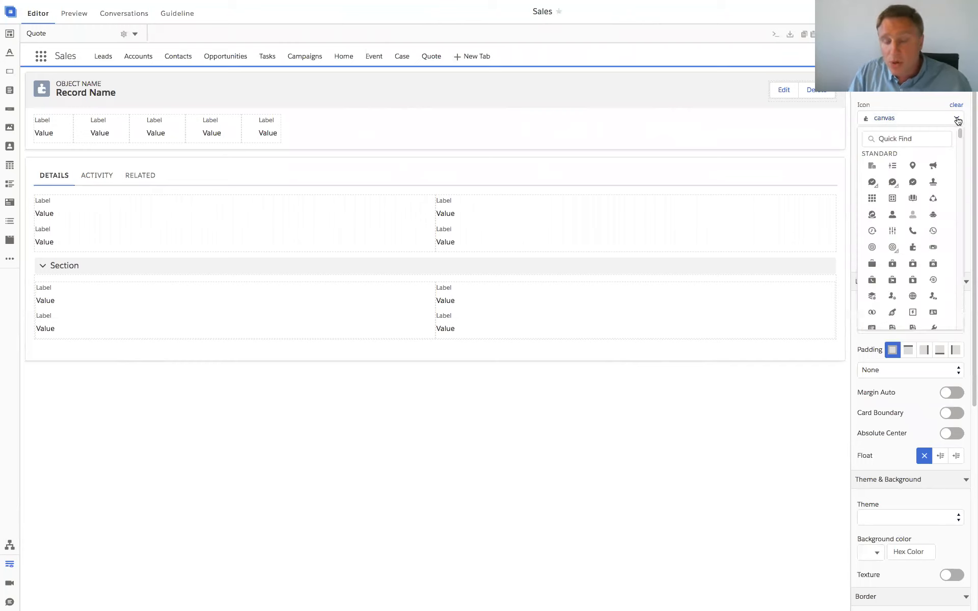
pyautogui.click(914, 139)
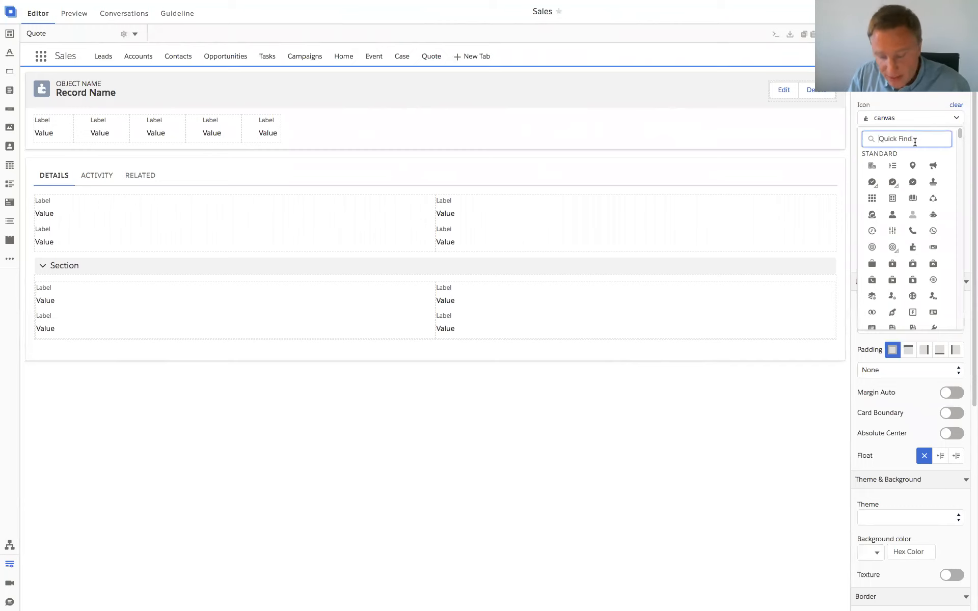
pyautogui.write('Quote')
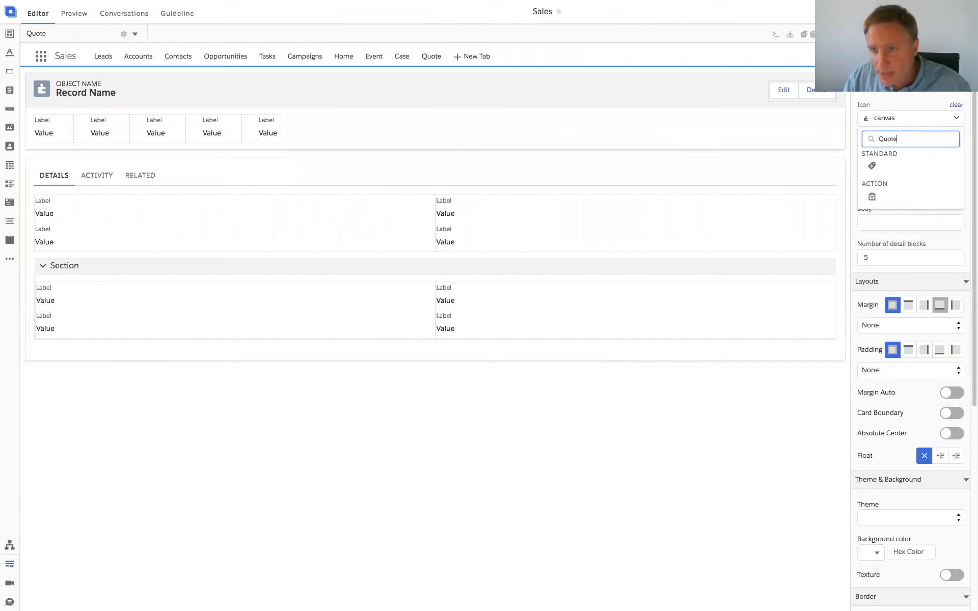
pyautogui.click(875, 168)
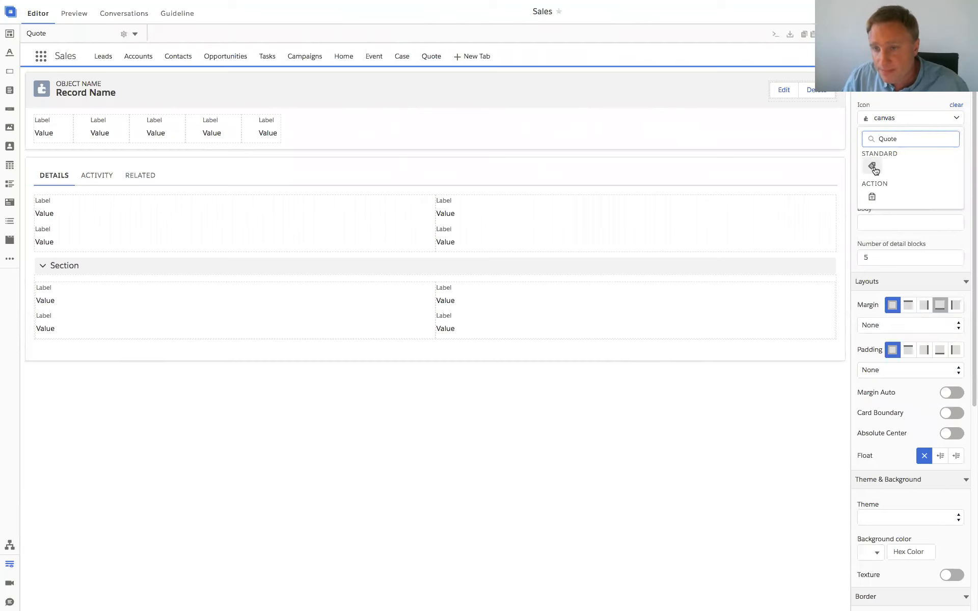
pyautogui.click(874, 169)
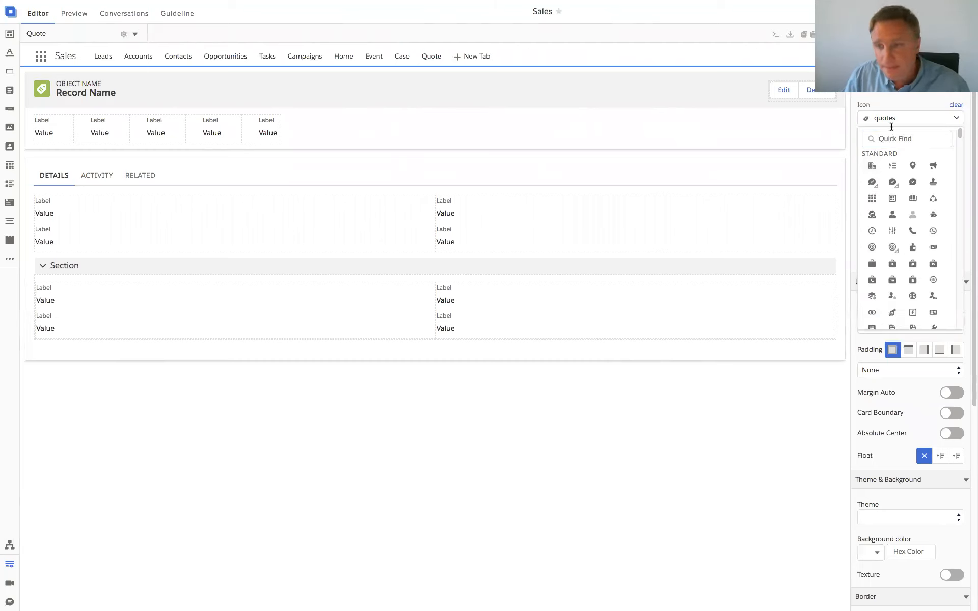
pyautogui.click(905, 119)
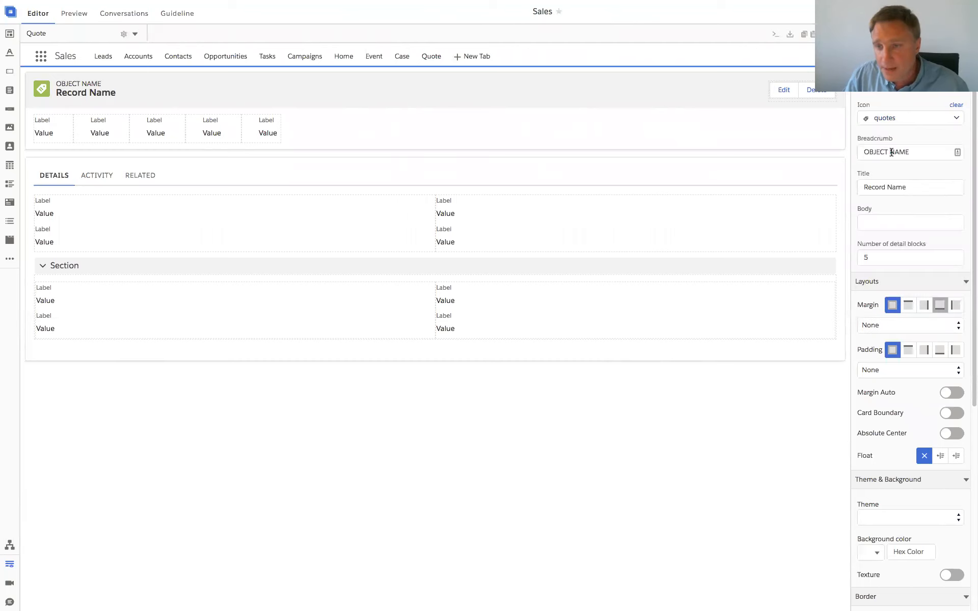
# - Set the record header's breadcrumb to QUOTE and its title to Q-00546
pyautogui.click(892, 152)
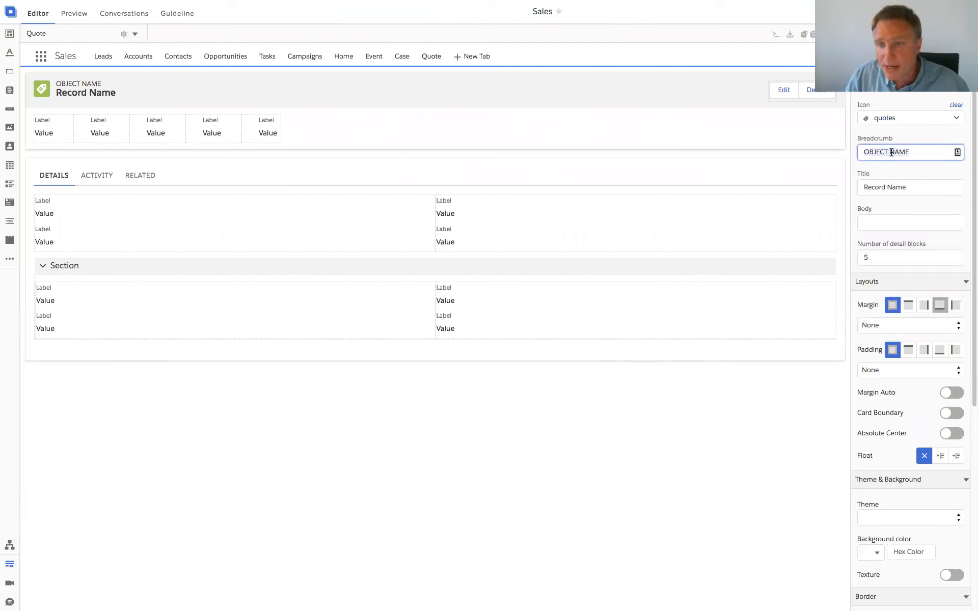
pyautogui.write('QUOTE')
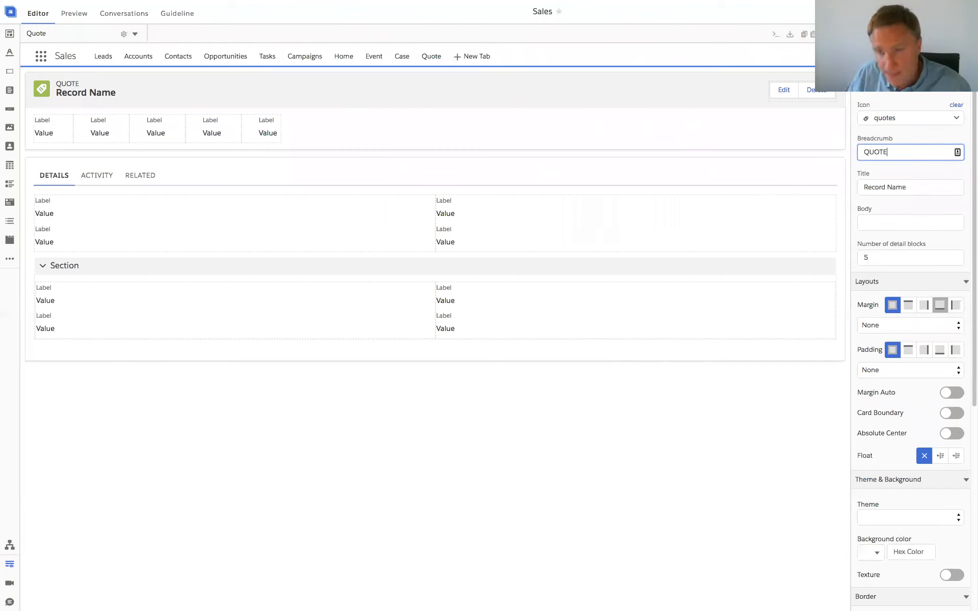
pyautogui.press('Tab')
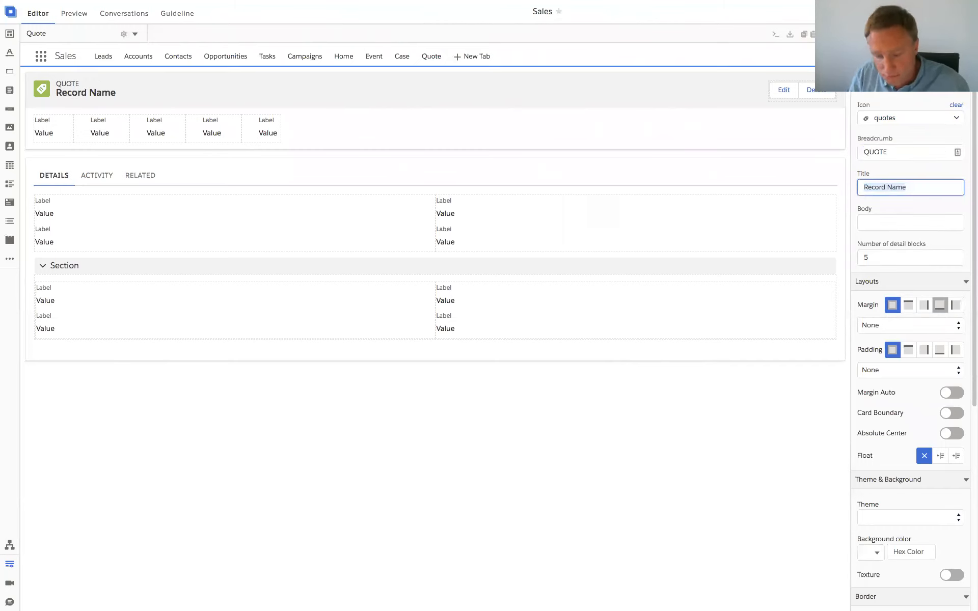
pyautogui.write('Q-')
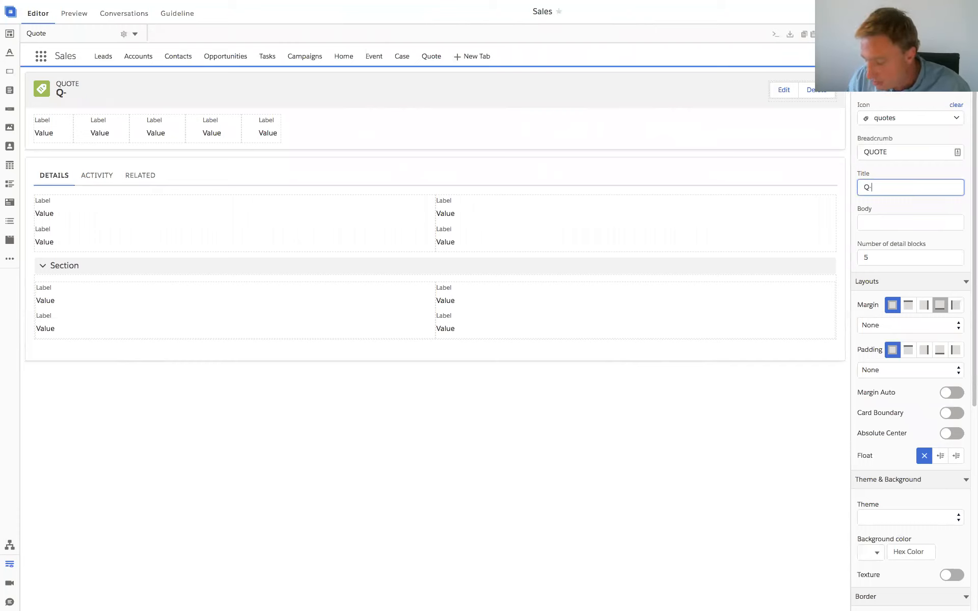
pyautogui.write('00546')
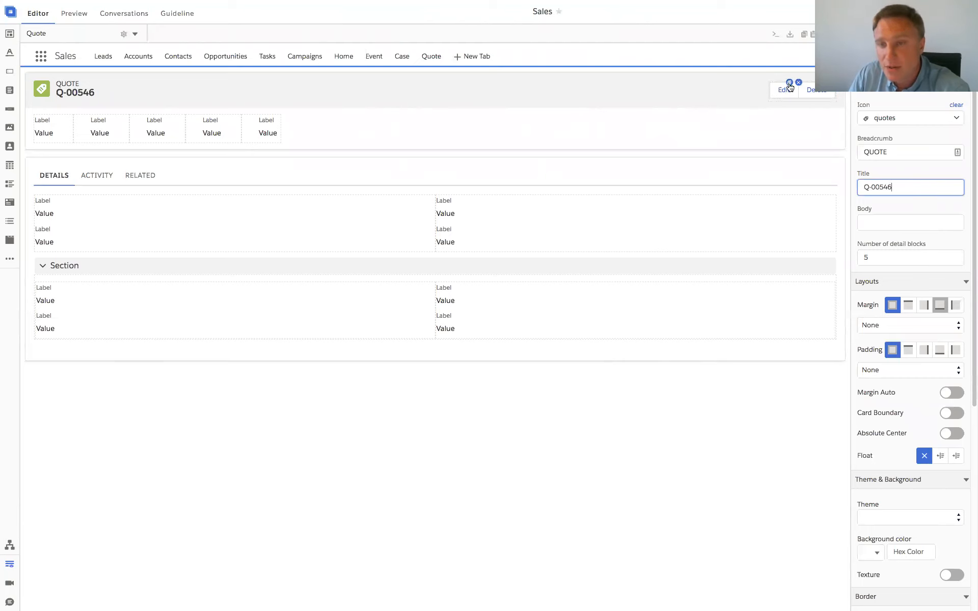
# - Duplicate the Edit button in the record header and label the first copy Clone
pyautogui.click(789, 83)
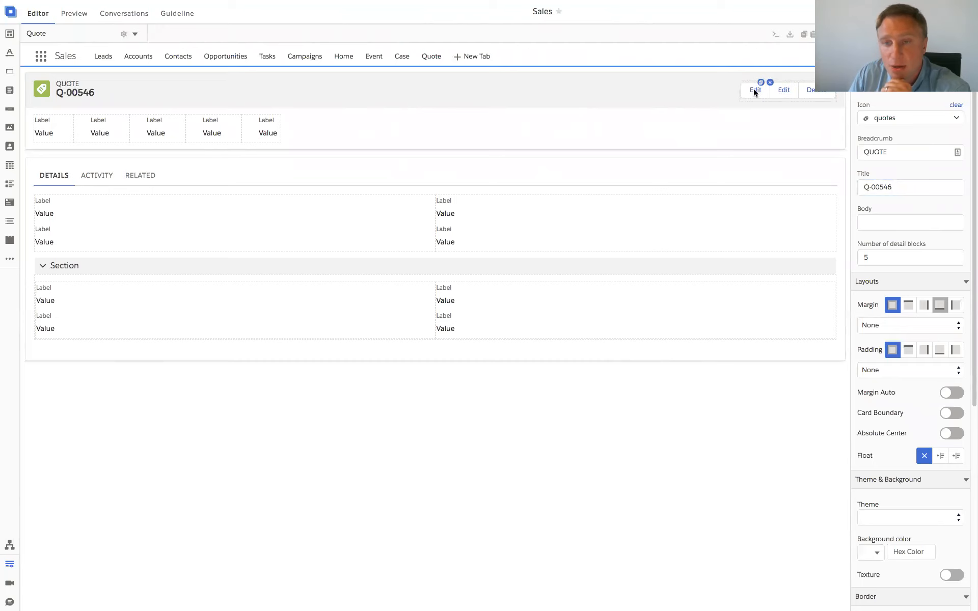
pyautogui.click(747, 95)
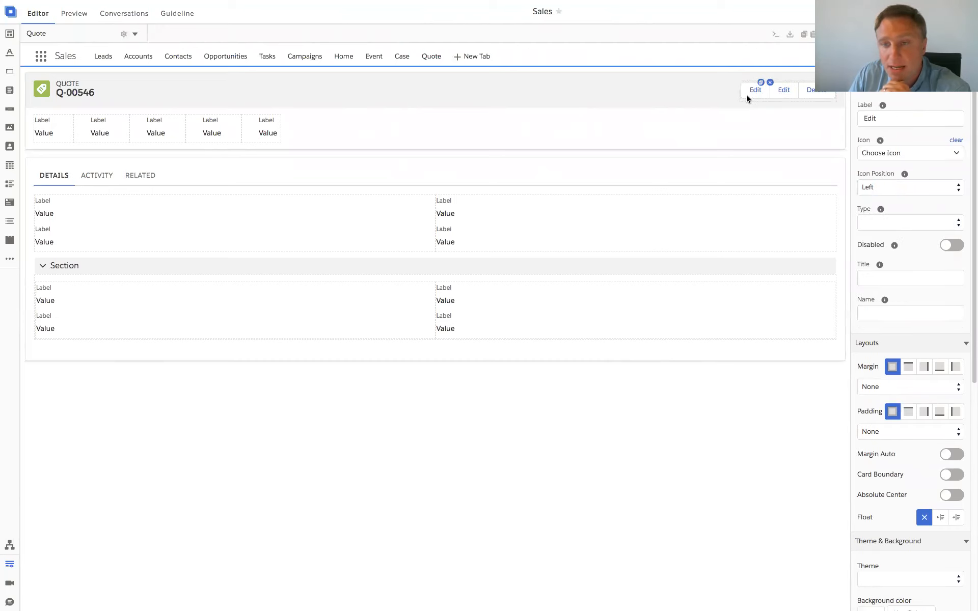
pyautogui.click(870, 117)
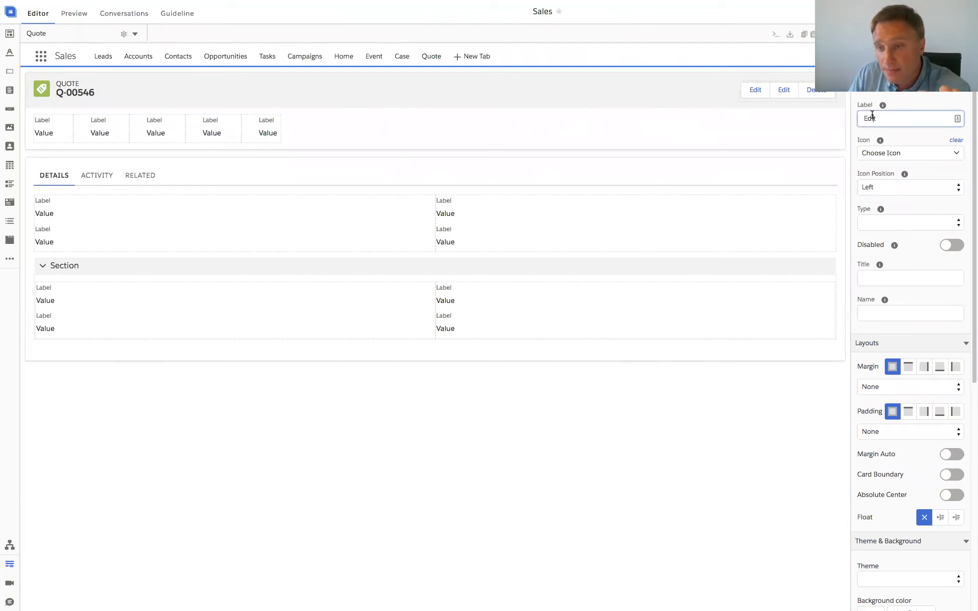
pyautogui.hotkey('ctrl', 'a')
pyautogui.press('BackSpace')
pyautogui.write('Clone')
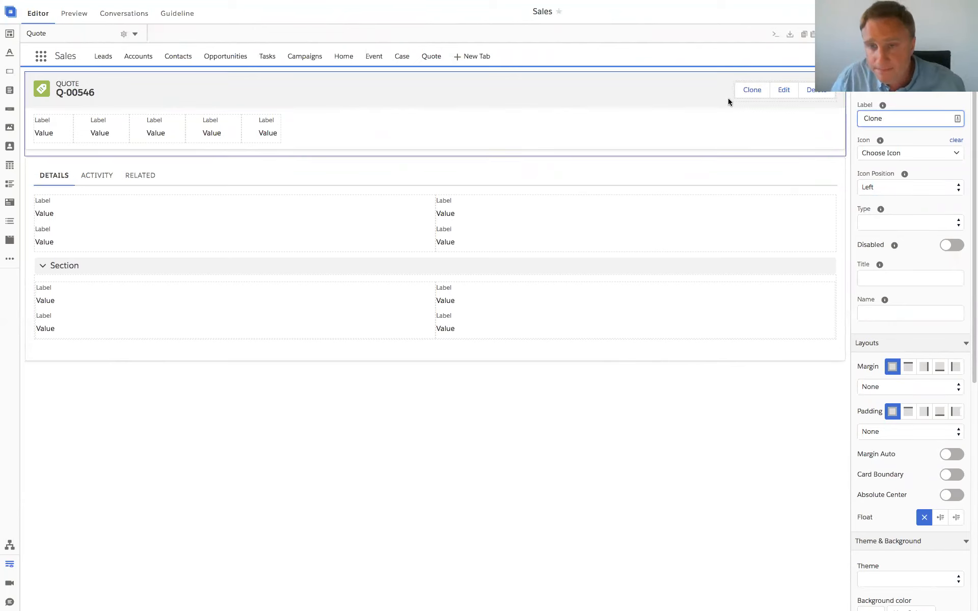
# - Set the number of detail blocks in the record header to 4
pyautogui.click(441, 105)
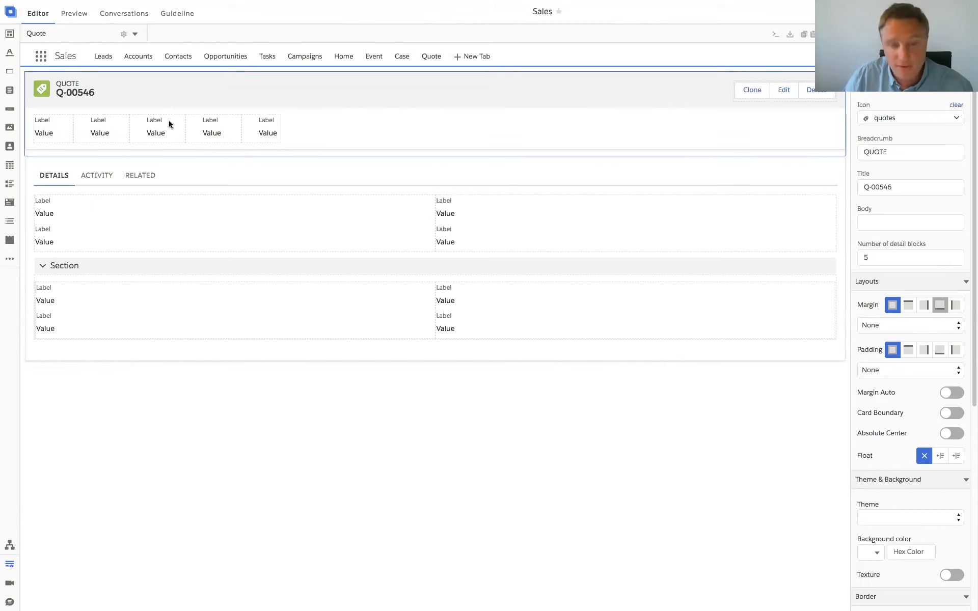
pyautogui.click(878, 256)
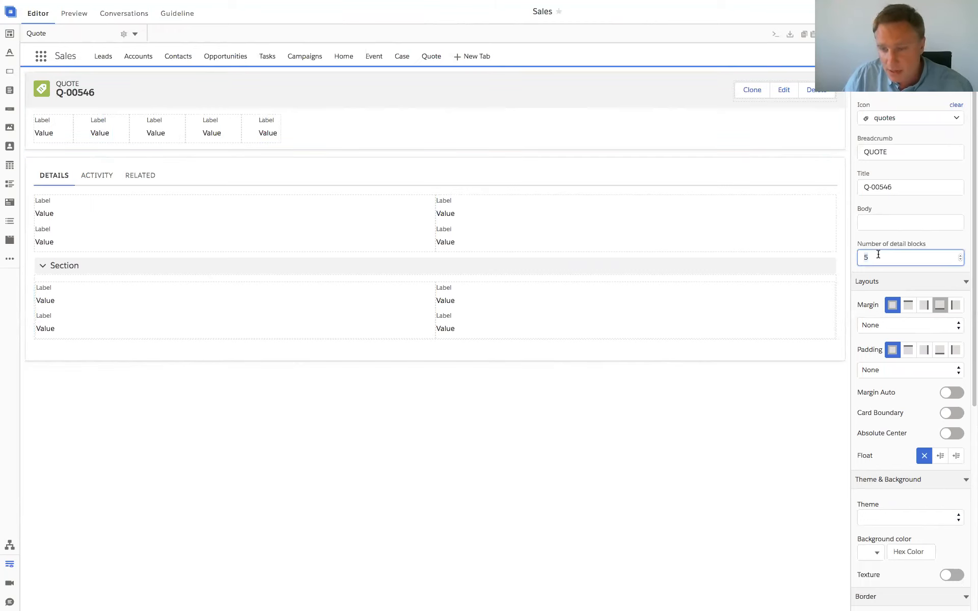
pyautogui.write('4')
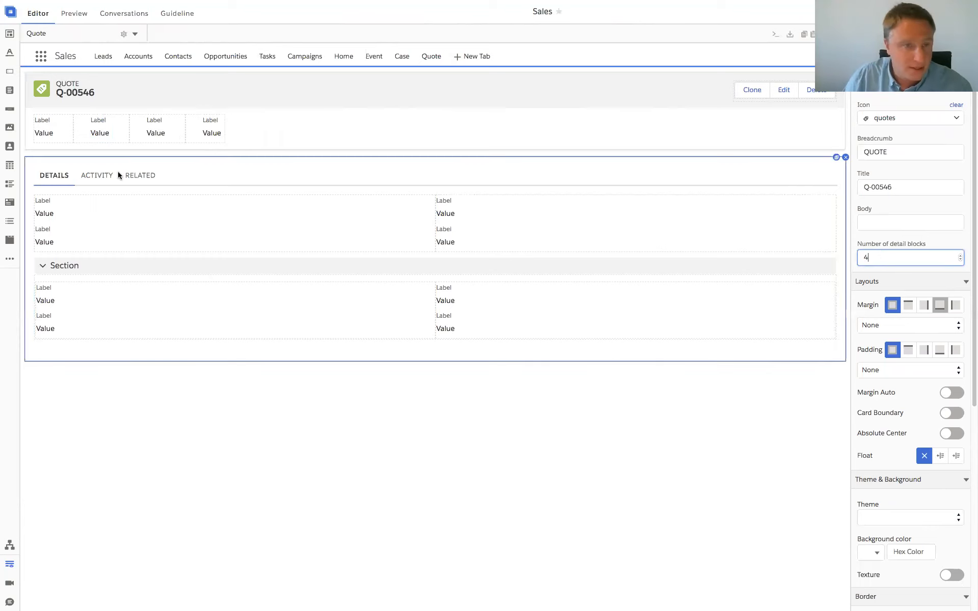
# - Set the first detail block's label to Quote Number and its value to Q-00546
pyautogui.click(53, 134)
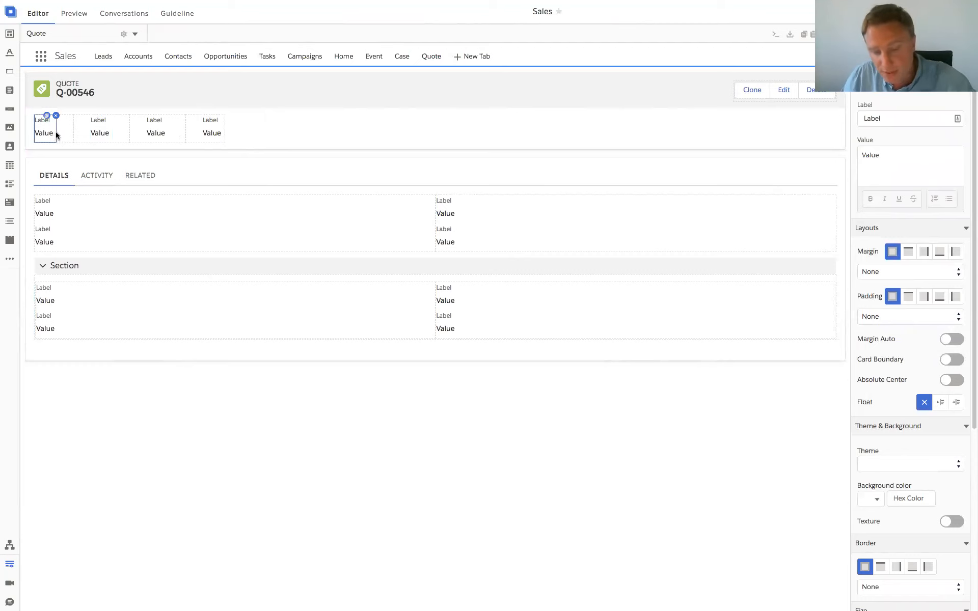
pyautogui.click(877, 83)
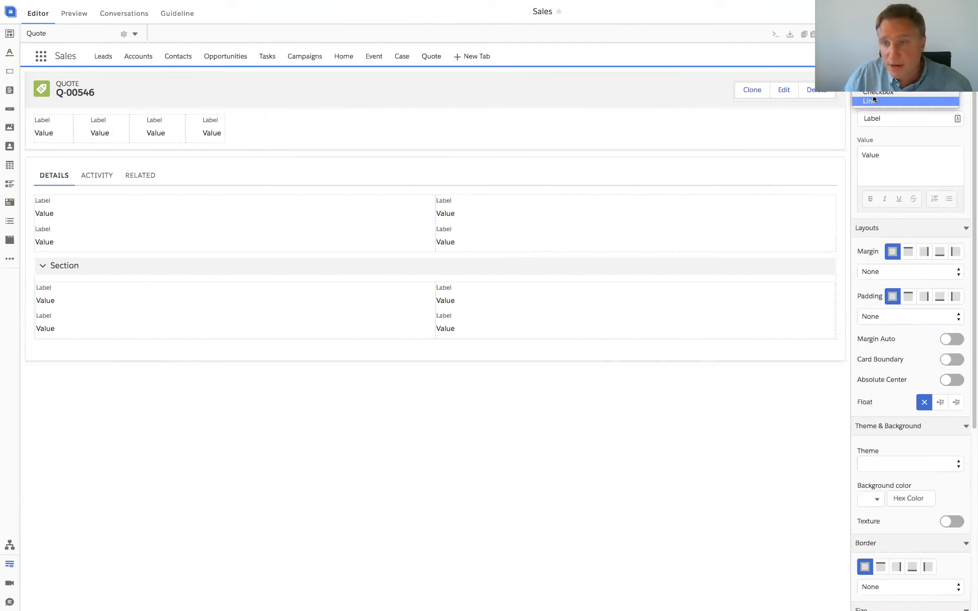
pyautogui.click(873, 117)
pyautogui.doubleClick(873, 119)
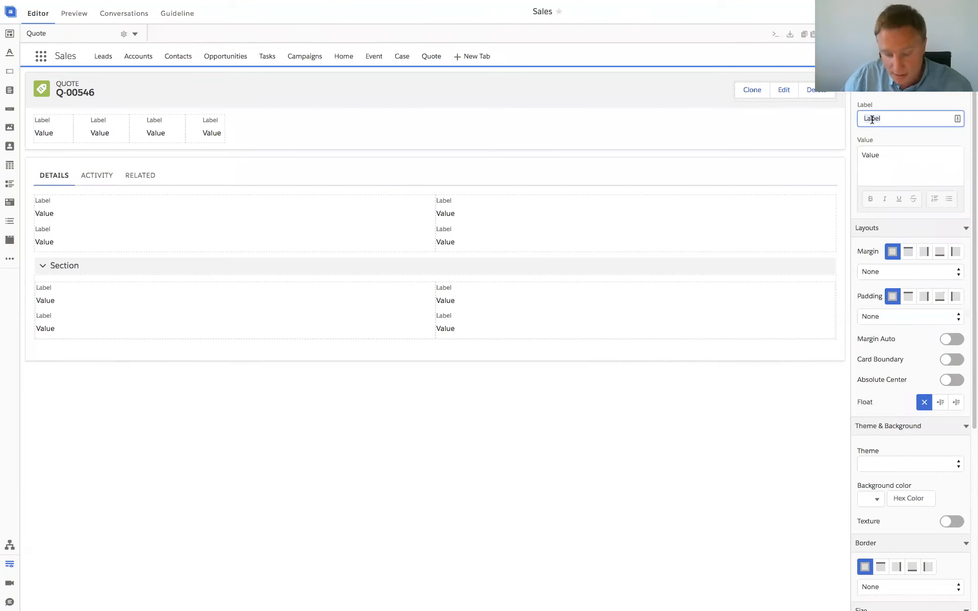
pyautogui.write('Quote Nu')
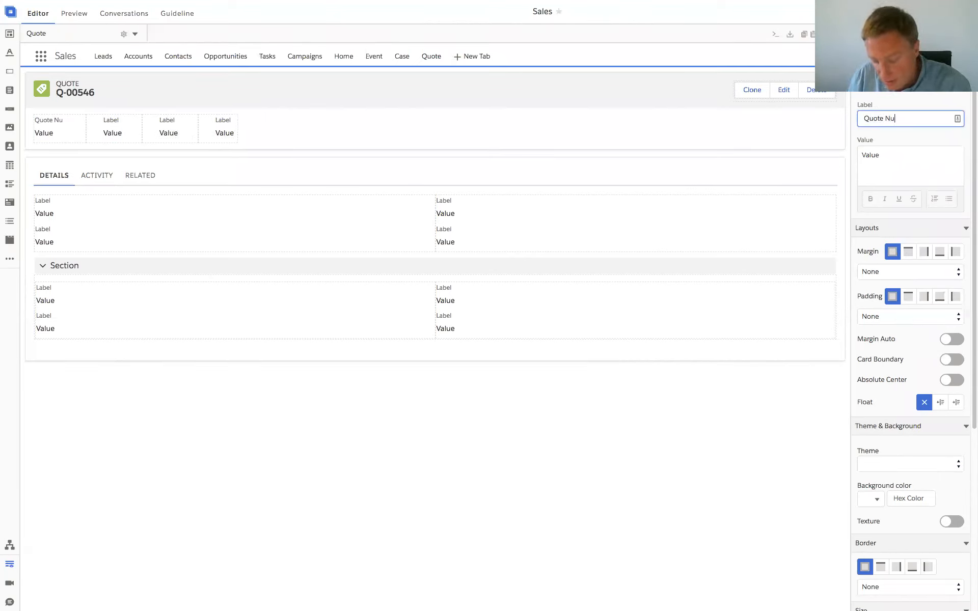
pyautogui.write('mber')
pyautogui.click(880, 161)
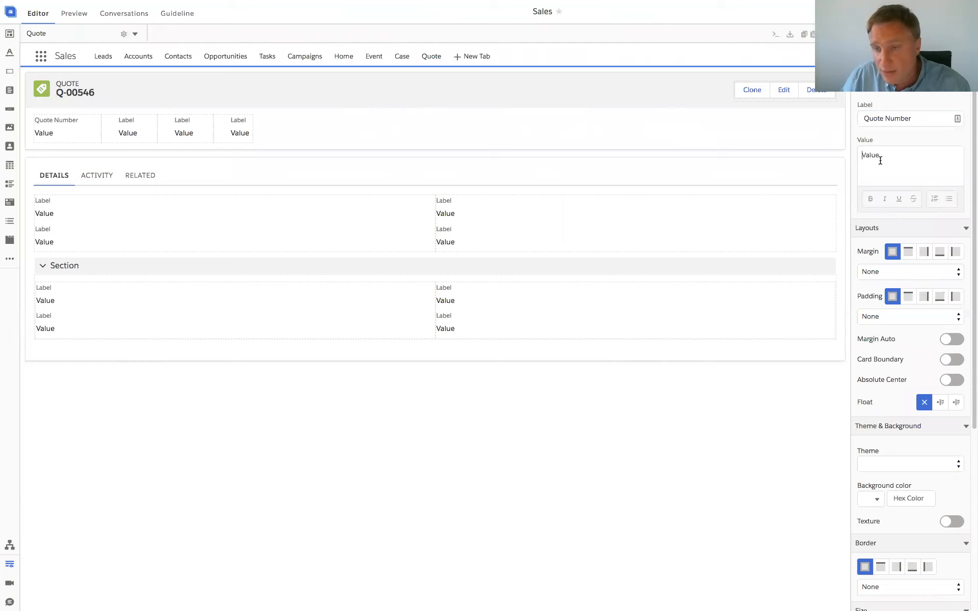
pyautogui.moveTo(880, 159); pyautogui.dragTo(853, 147)
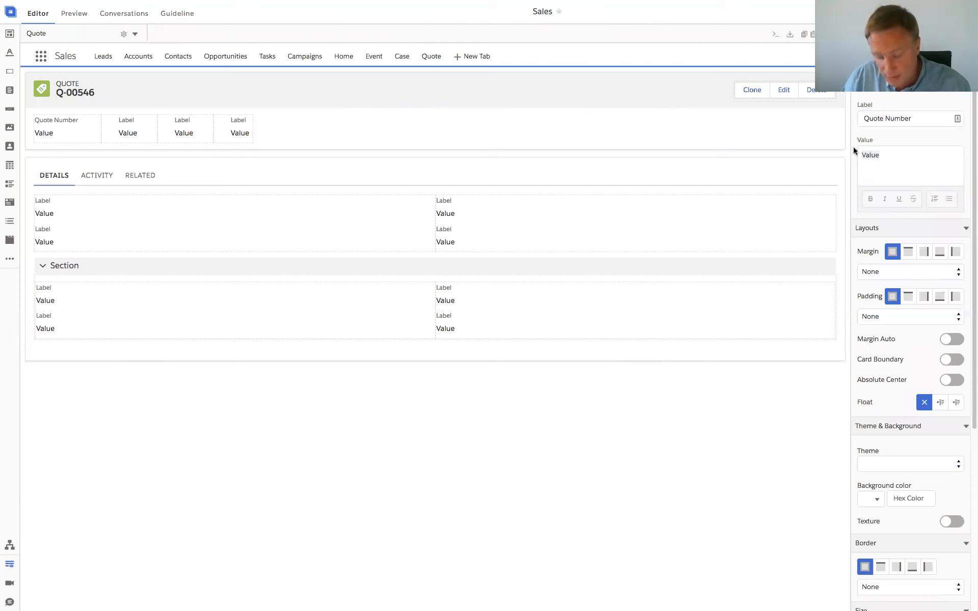
pyautogui.write('Q-00')
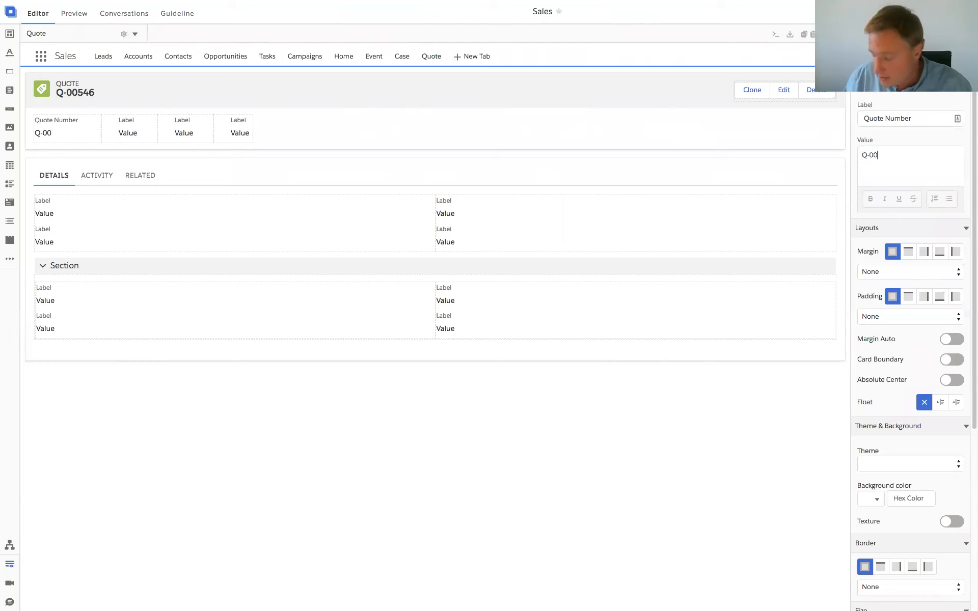
pyautogui.write('546')
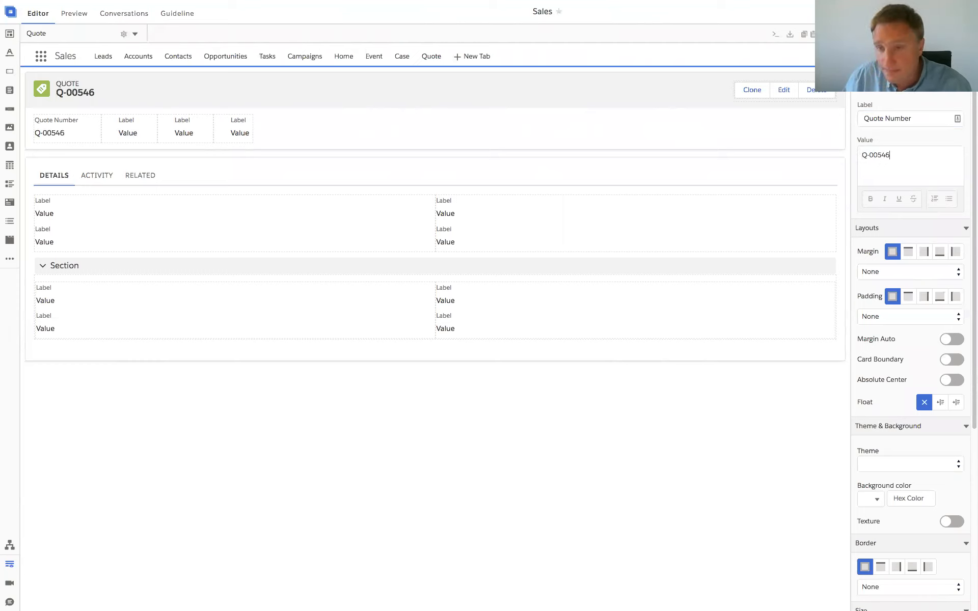
# - Make the second detail block a Link labelled Opportunity Name with the value Webinar Opp June
pyautogui.click(121, 133)
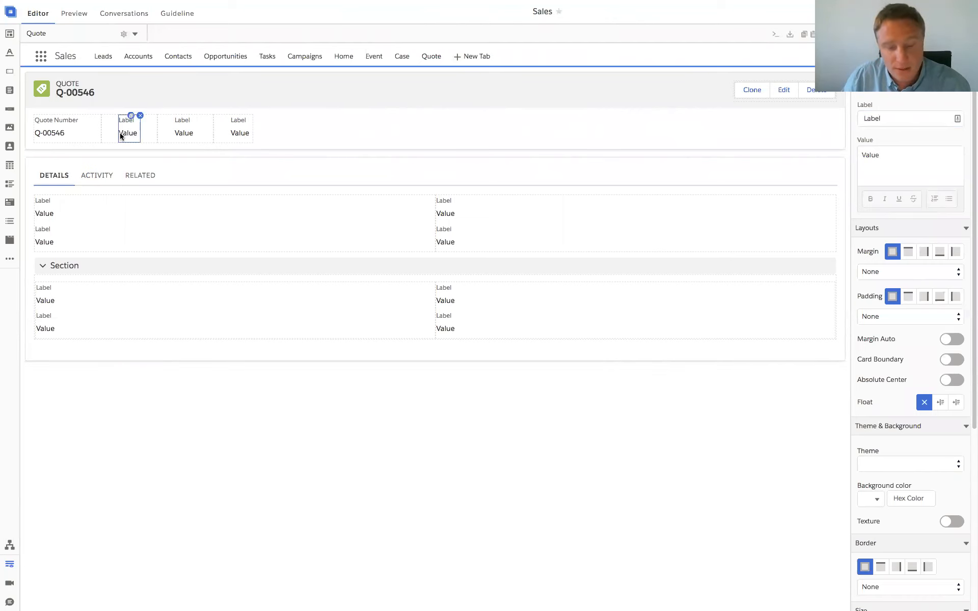
pyautogui.click(901, 102)
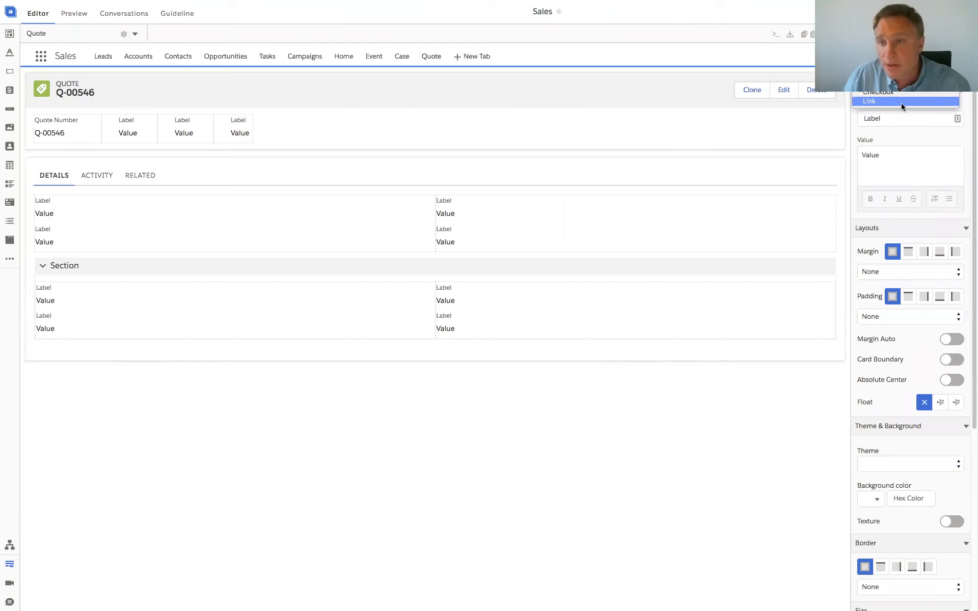
pyautogui.click(900, 103)
pyautogui.click(884, 116)
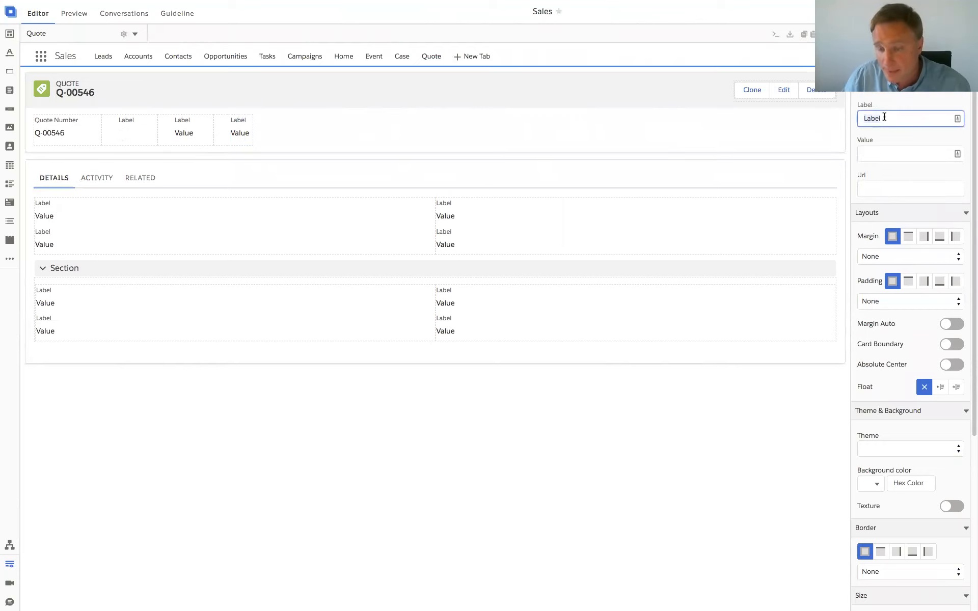
pyautogui.write('Opportunity Name')
pyautogui.press('Tab')
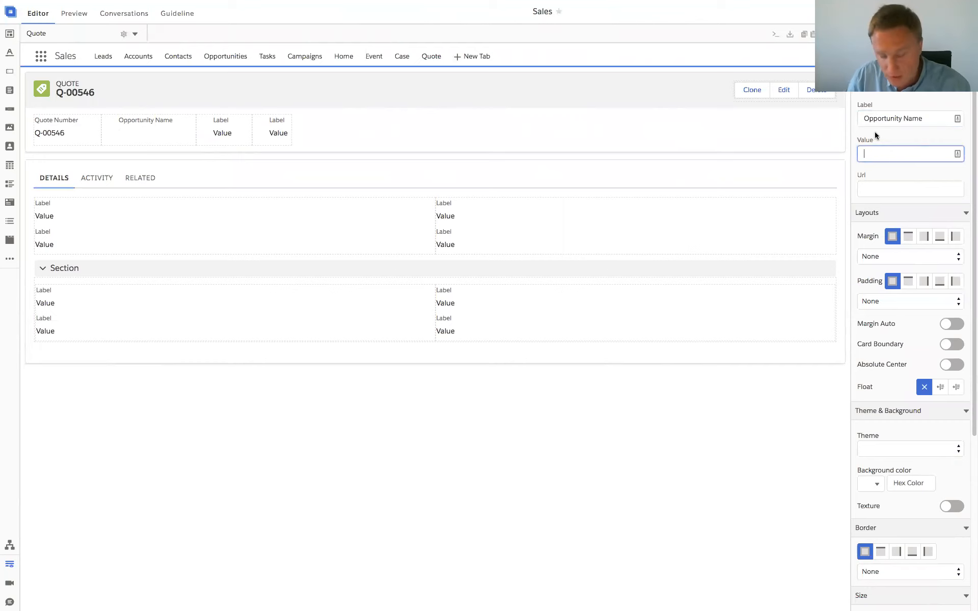
pyautogui.write('Webinar Opp')
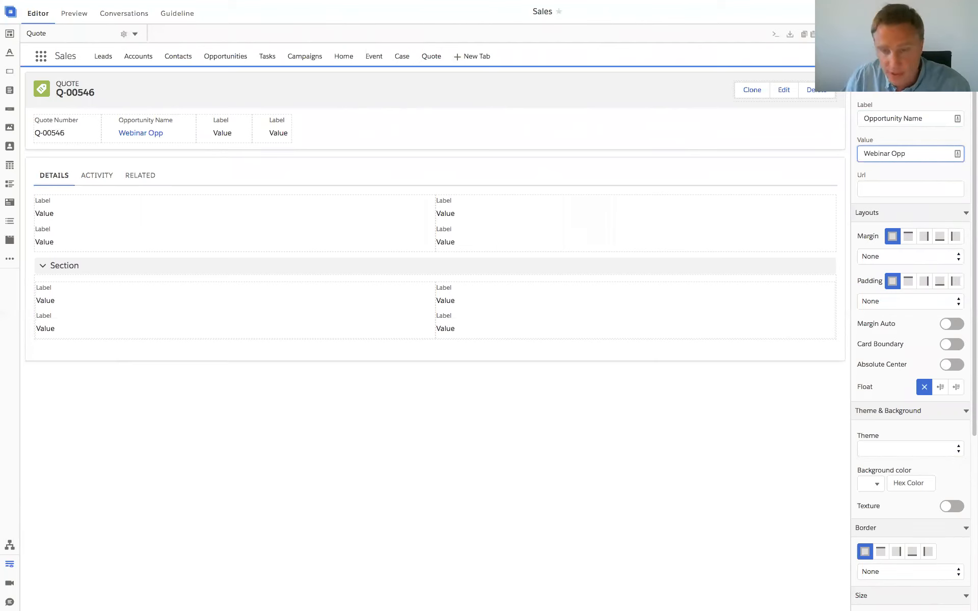
pyautogui.write(' June')
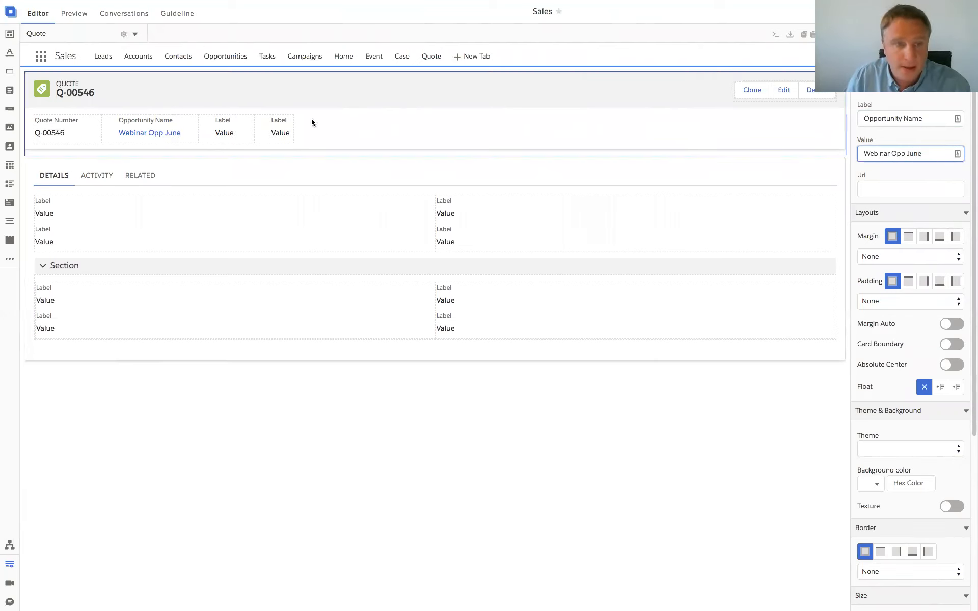
# - Set the third detail block's label to Expiration Date and its value to 07/28/2018
pyautogui.click(225, 133)
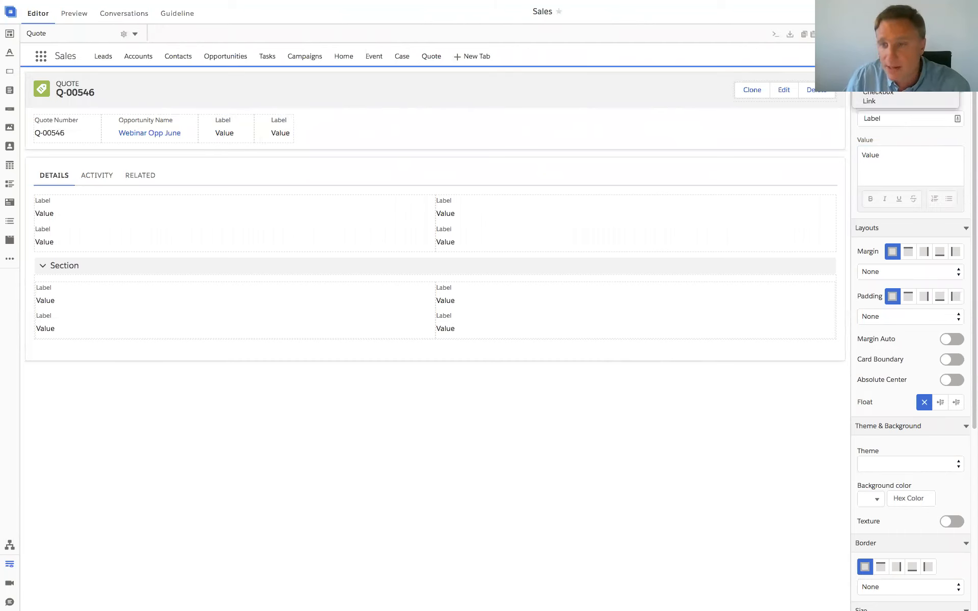
pyautogui.doubleClick(886, 117)
pyautogui.write('Expiration Date')
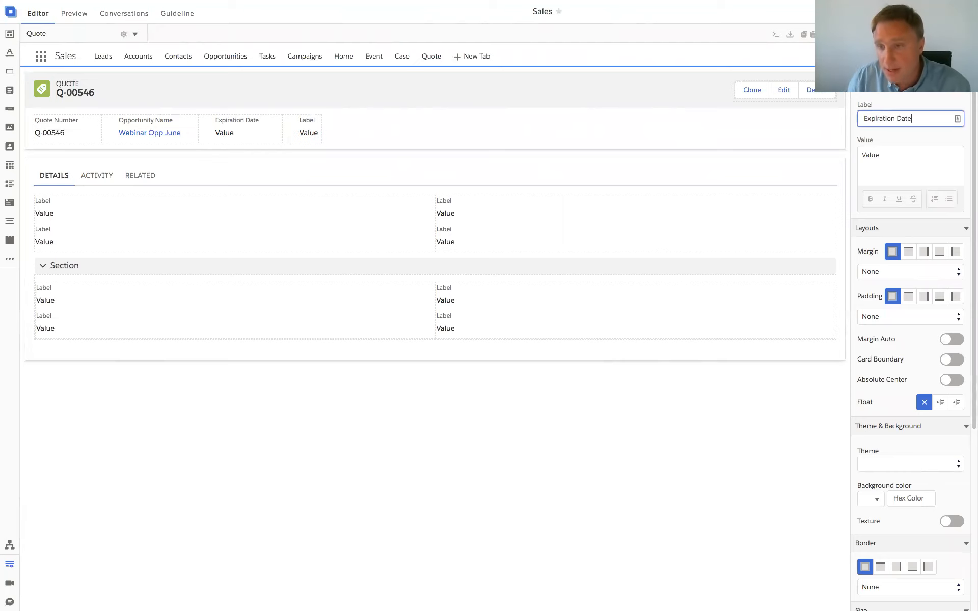
pyautogui.press('Tab')
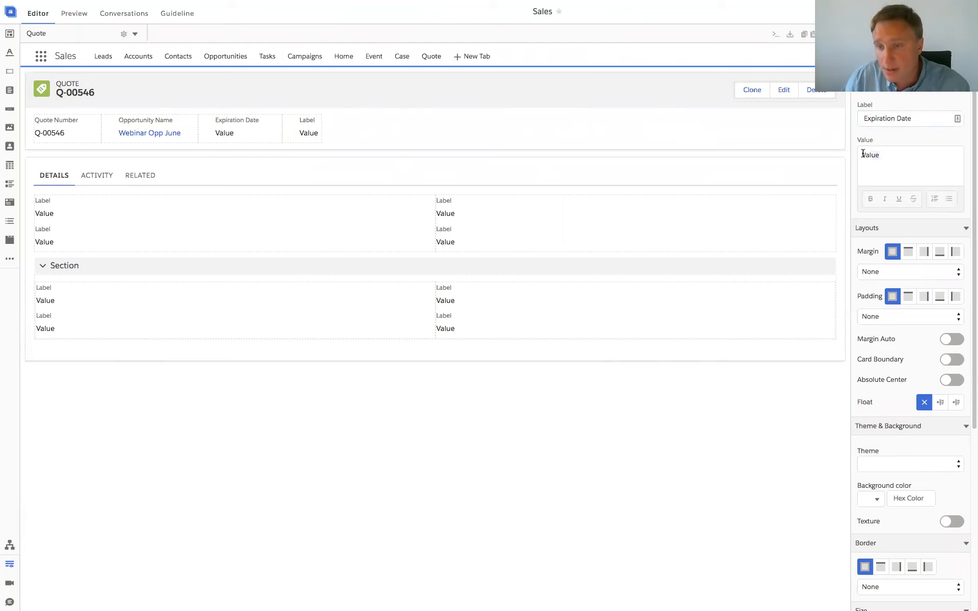
pyautogui.write('07/28/2018')
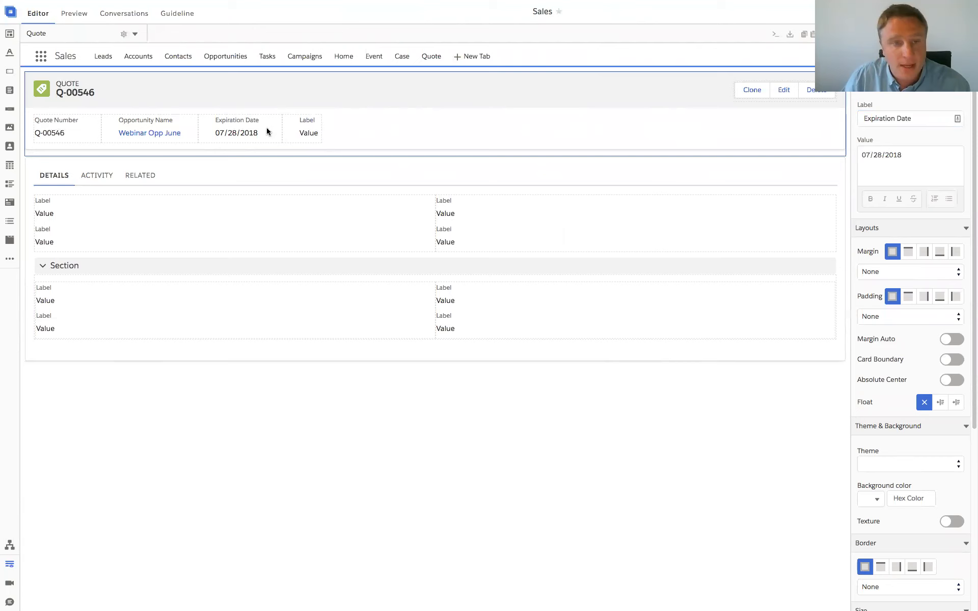
# - Make the fourth detail block a Checkbox labelled Syncing
pyautogui.click(308, 134)
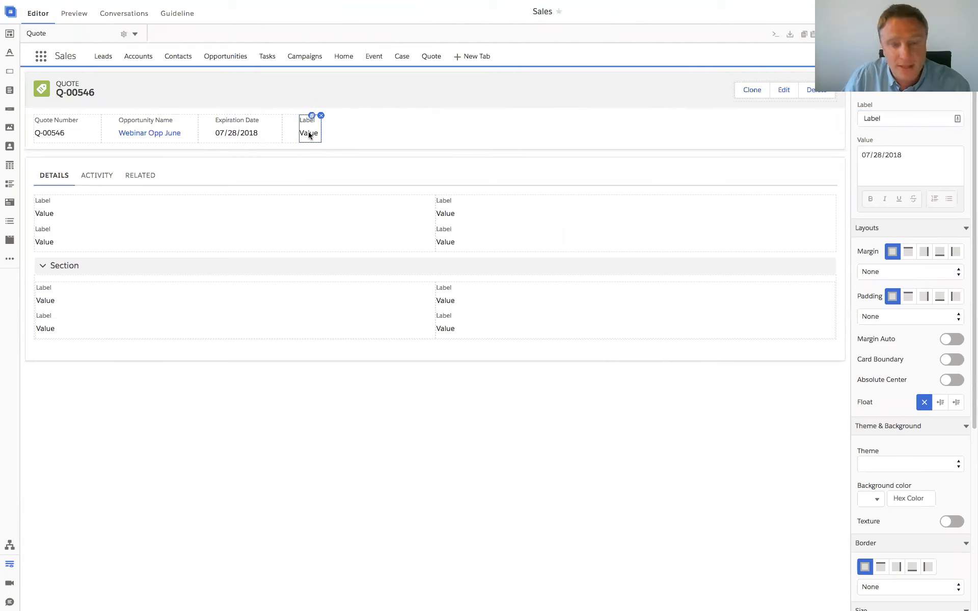
pyautogui.click(881, 95)
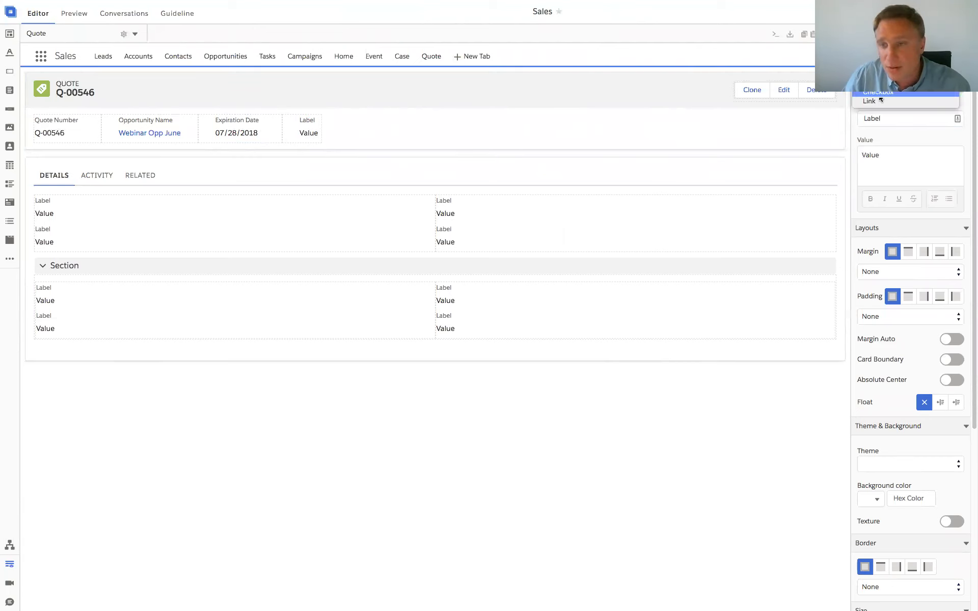
pyautogui.click(881, 98)
pyautogui.doubleClick(878, 119)
pyautogui.write('Syn')
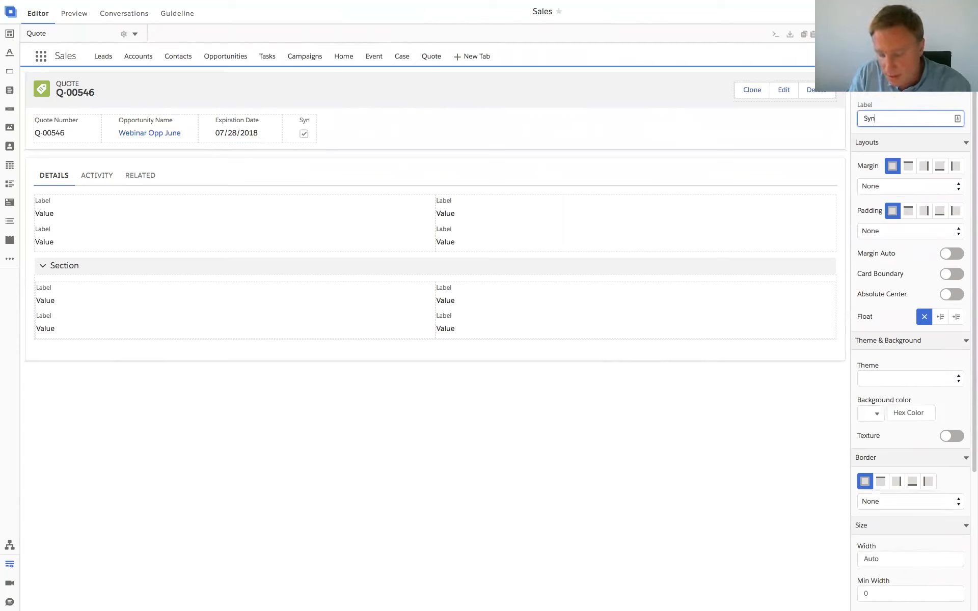
pyautogui.write('cing')
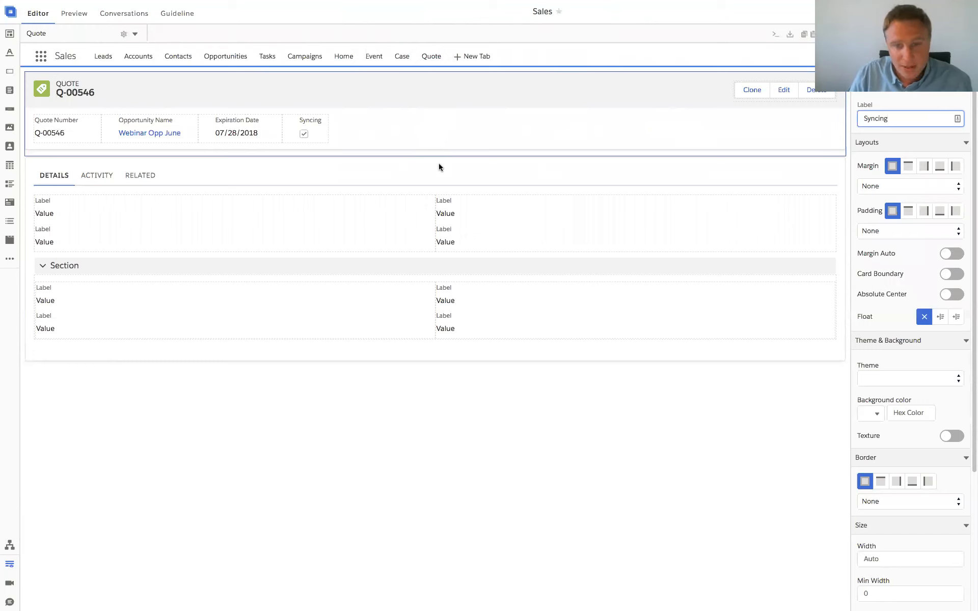
# - Replace the tabbed Details, Activity and Related section below the record header with a Card element
pyautogui.click(639, 165)
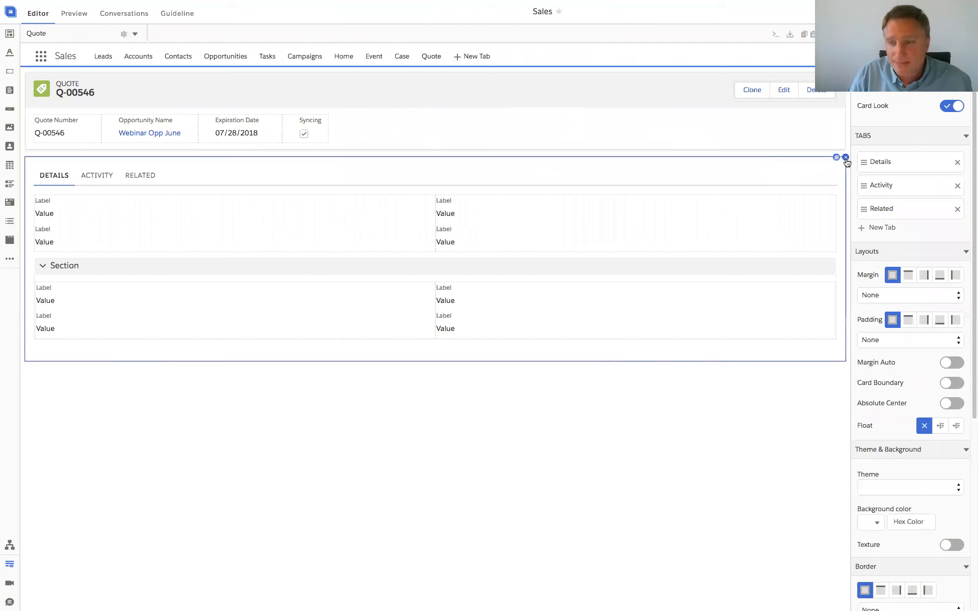
pyautogui.click(845, 158)
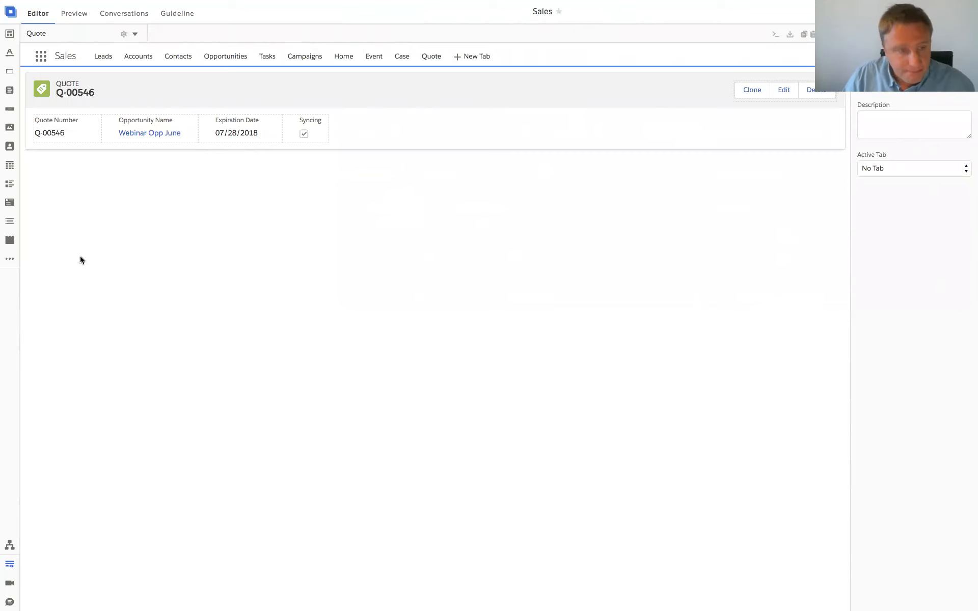
pyautogui.click(10, 260)
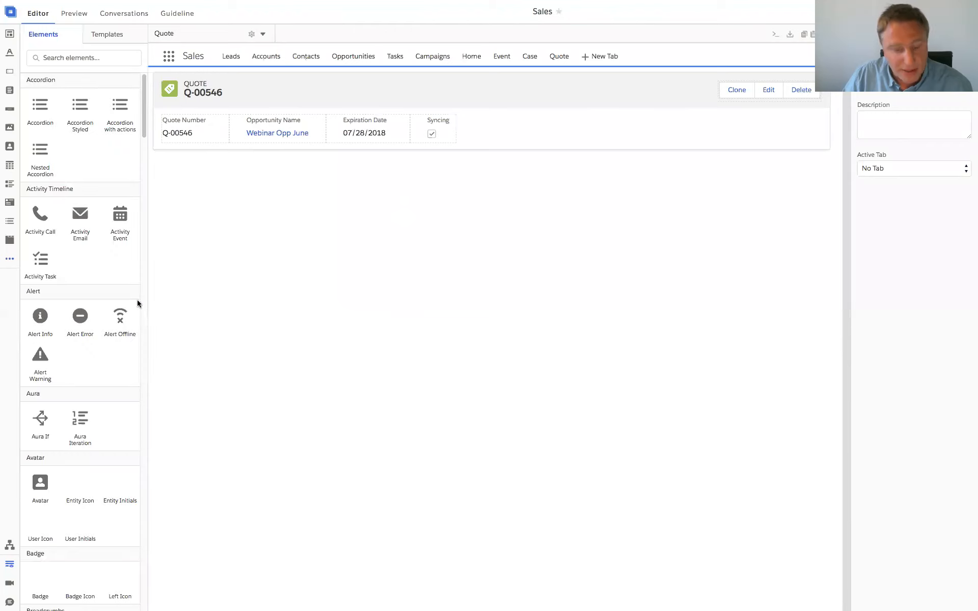
pyautogui.moveTo(148, 100); pyautogui.dragTo(148, 215)
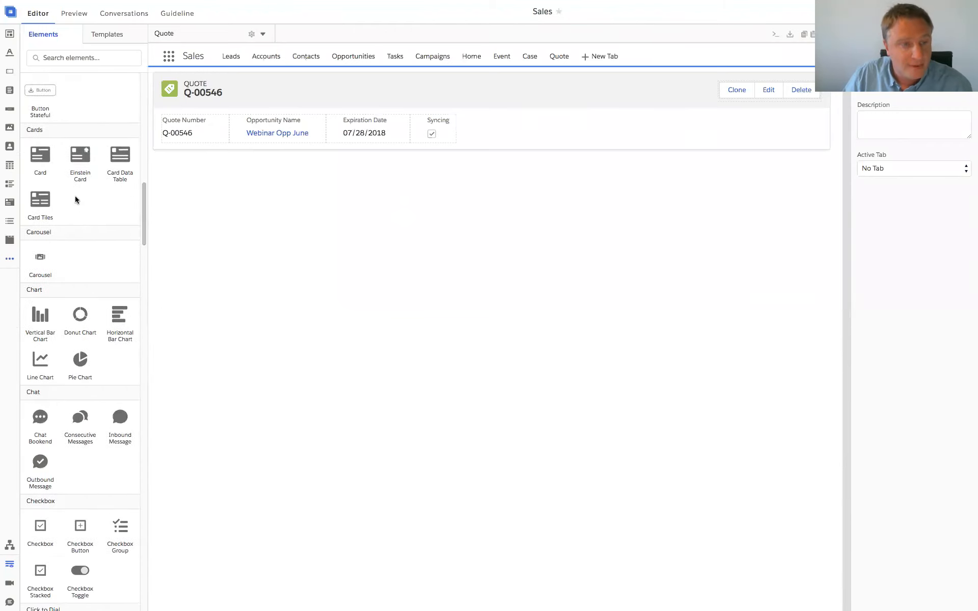
pyautogui.moveTo(44, 159); pyautogui.dragTo(223, 189)
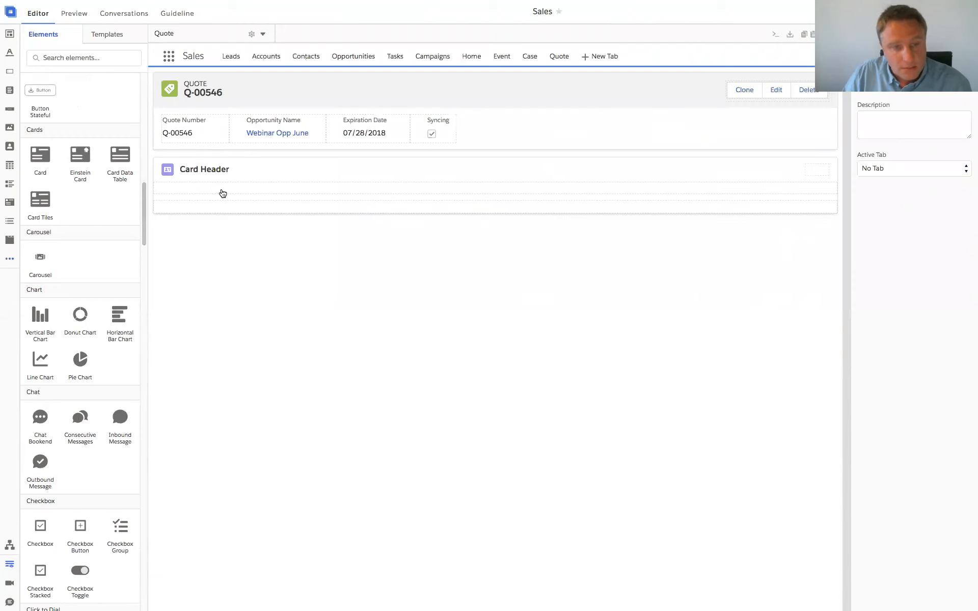
# - Clear the new card's icon and set its title to Quote information
pyautogui.click(273, 175)
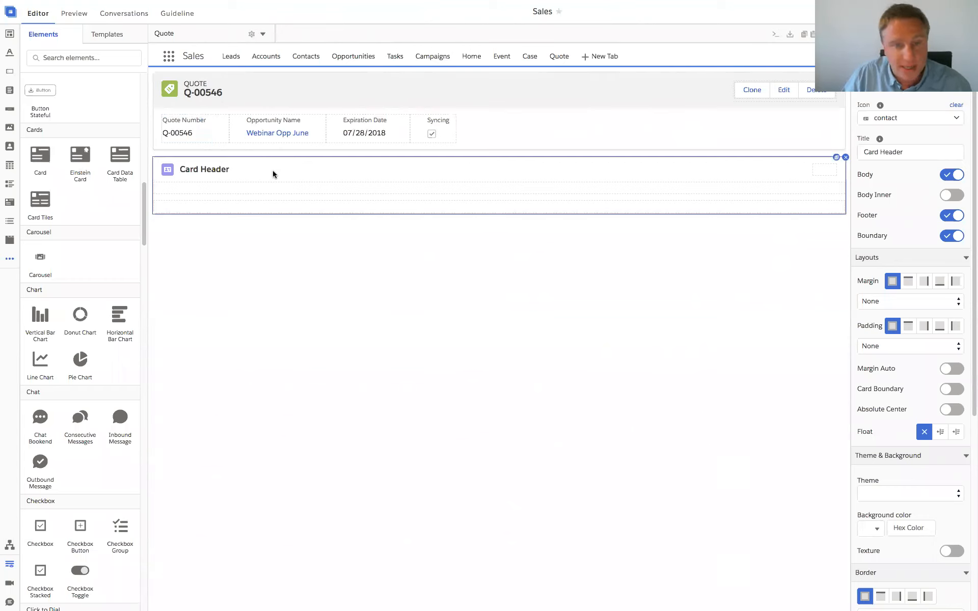
pyautogui.click(952, 108)
pyautogui.click(900, 148)
pyautogui.hotkey('ctrl', 'a')
pyautogui.write('Qu')
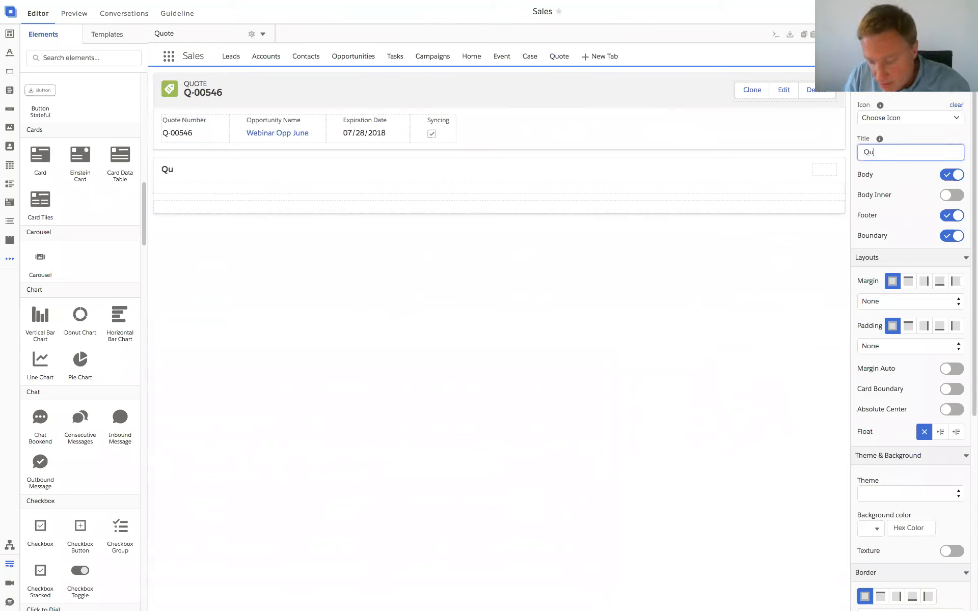
pyautogui.write('ote informai')
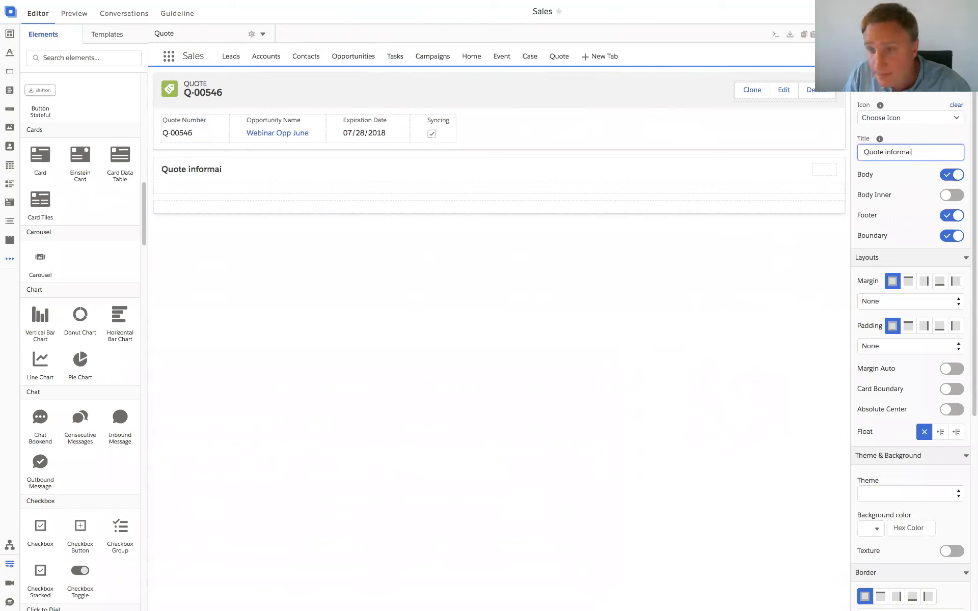
pyautogui.press('BackSpace')
pyautogui.write('tion')
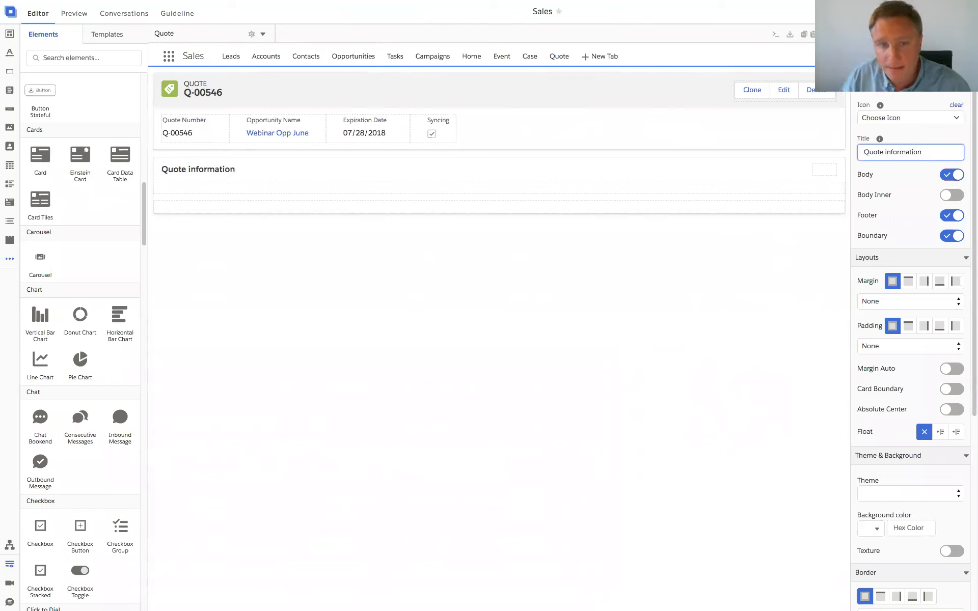
pyautogui.click(521, 164)
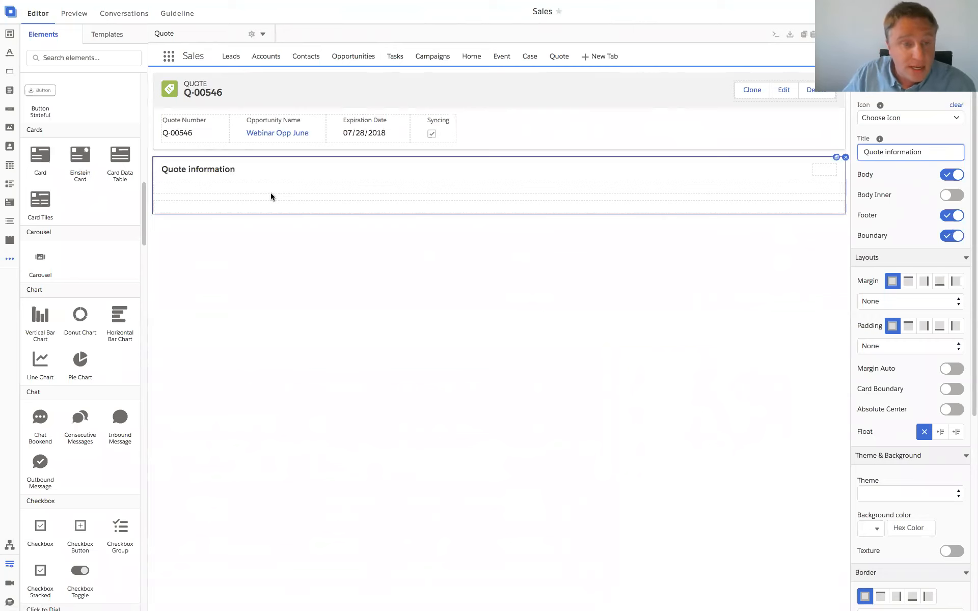
# - Add a Grid to the body of the Quote information card and give it 3 manually sized columns
pyautogui.moveTo(144, 225); pyautogui.dragTo(151, 335)
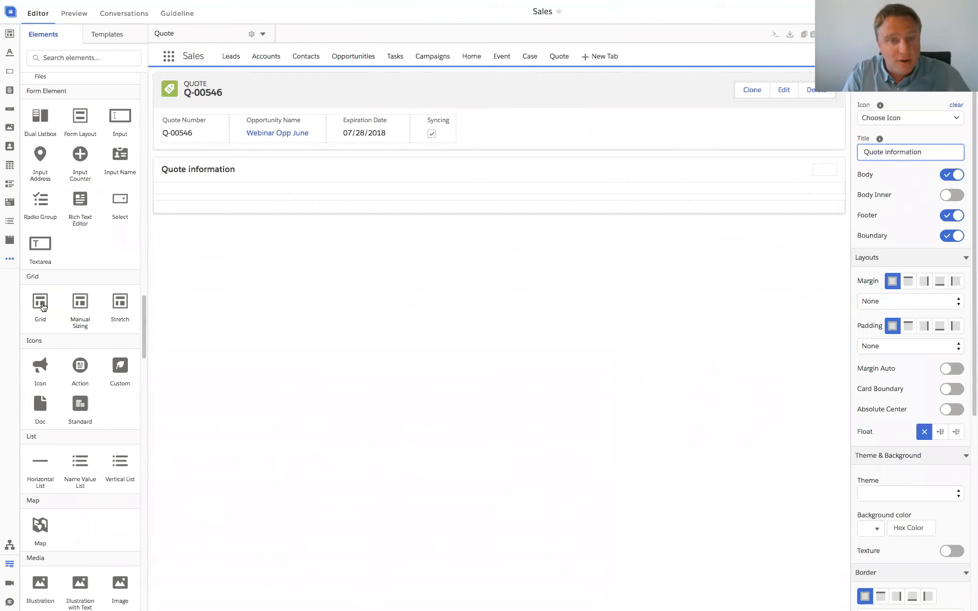
pyautogui.moveTo(43, 305); pyautogui.dragTo(206, 189)
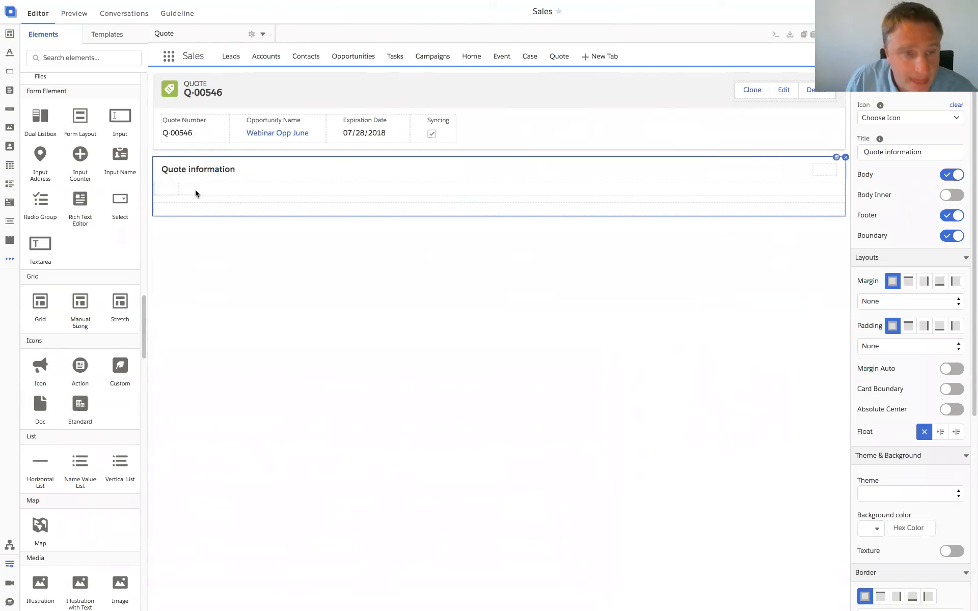
pyautogui.click(187, 192)
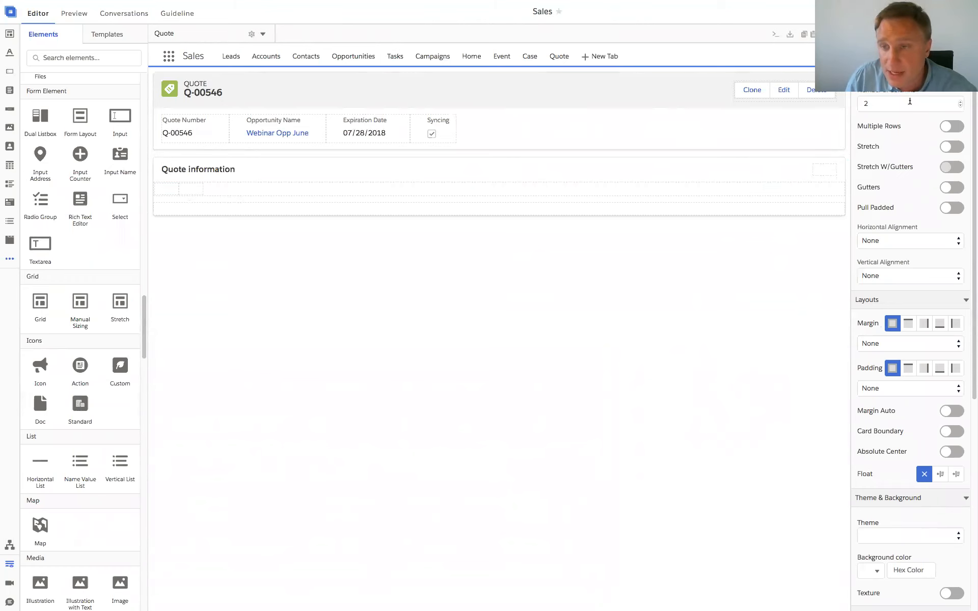
pyautogui.click(862, 103)
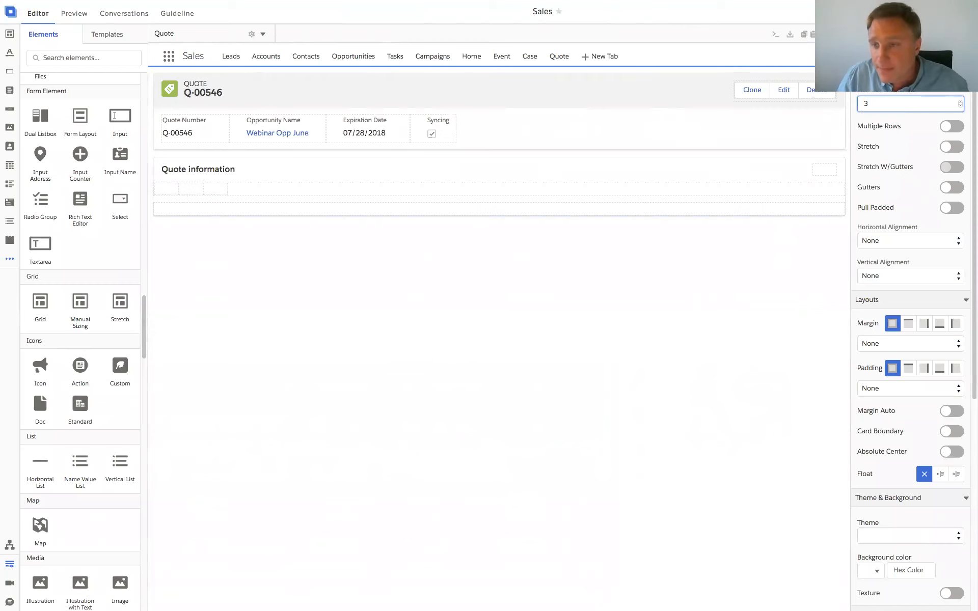
pyautogui.press('Return')
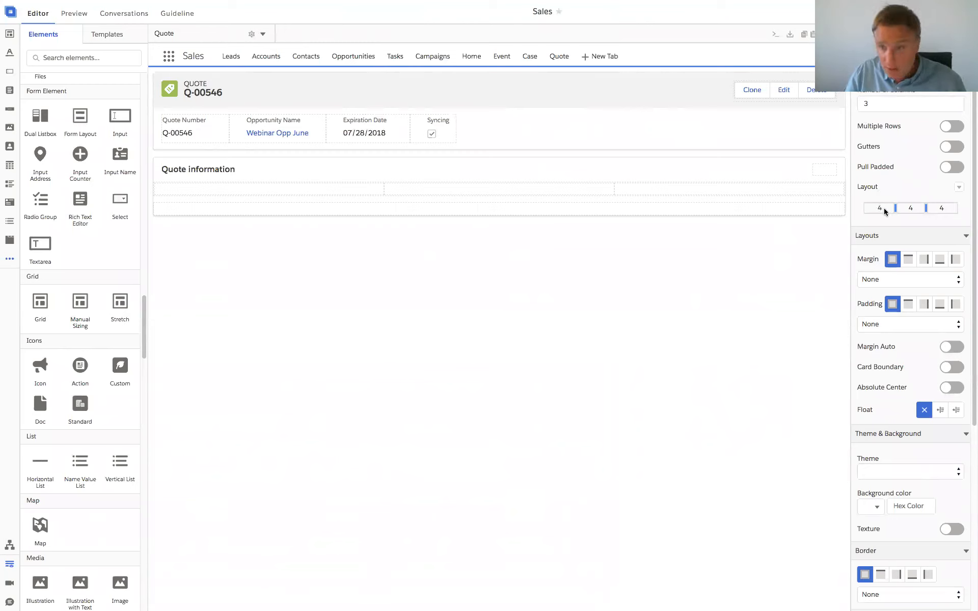
# - Try a 3-6-3 column split on the card's grid and return it to 4-4-4
pyautogui.moveTo(889, 206); pyautogui.dragTo(890, 211)
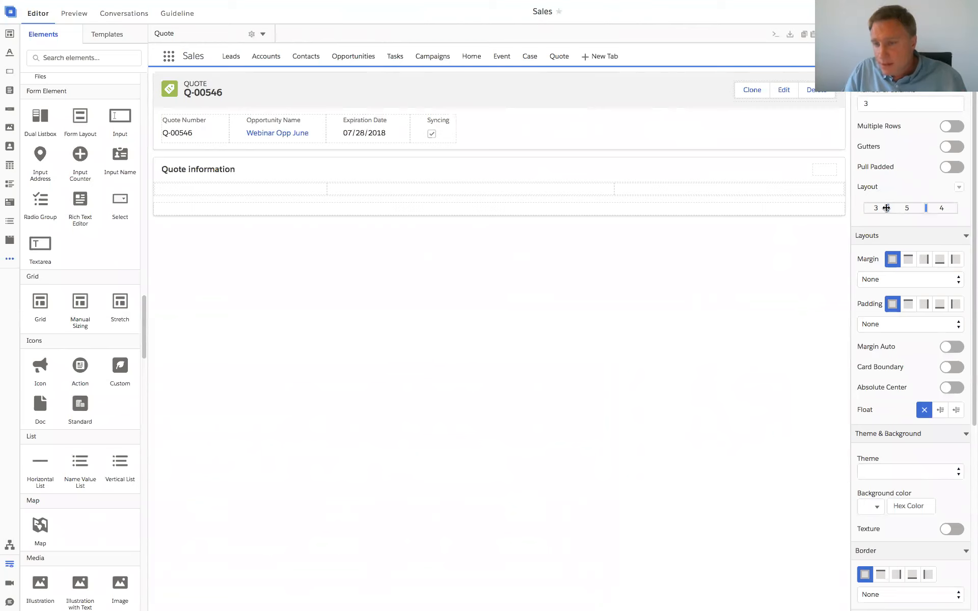
pyautogui.moveTo(926, 207); pyautogui.dragTo(935, 206)
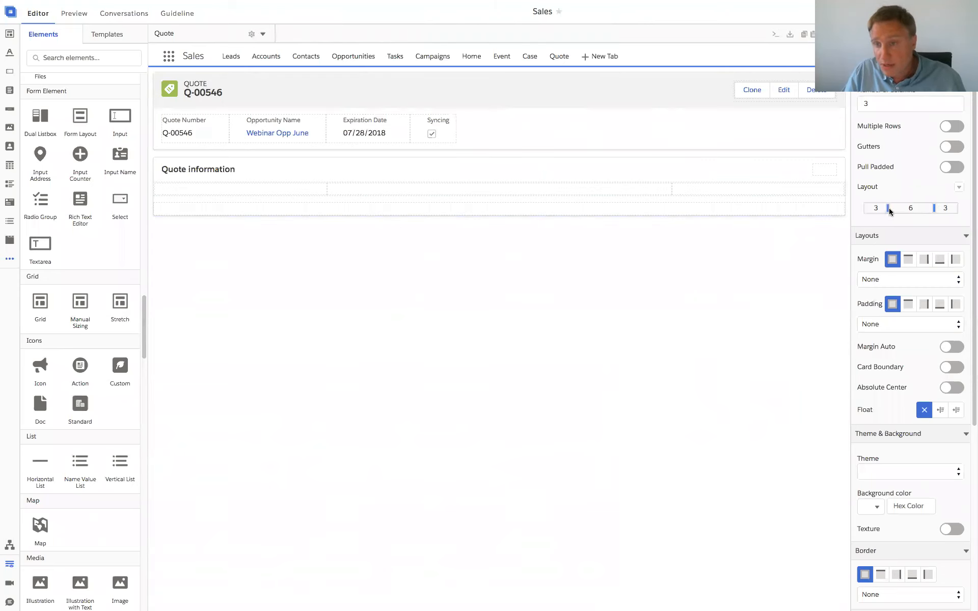
pyautogui.moveTo(889, 208); pyautogui.dragTo(924, 210)
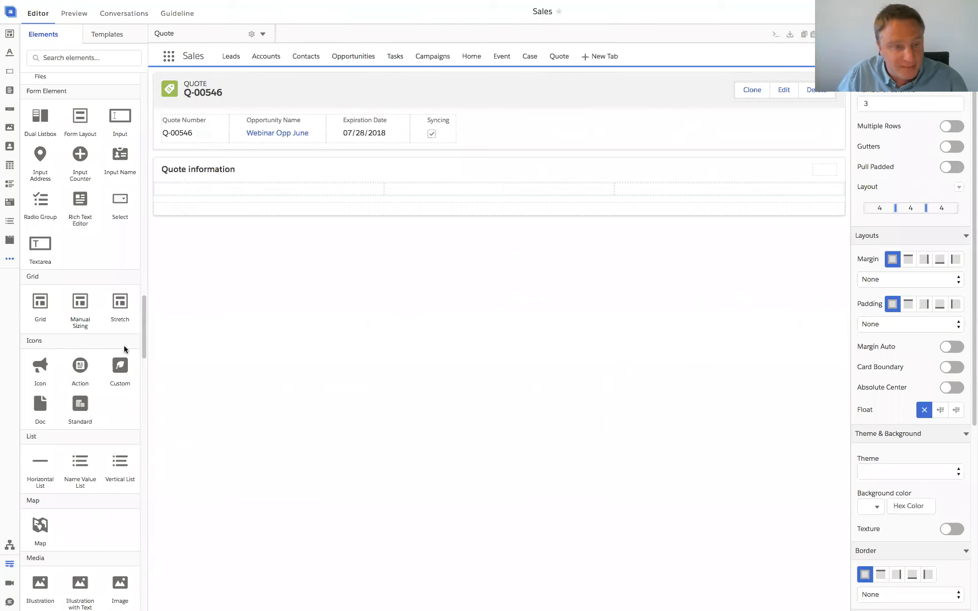
# - Place an Output element in the first grid column of the Quote information card
pyautogui.scroll(-1, 146, 379)
pyautogui.scroll(-12, 146, 379)
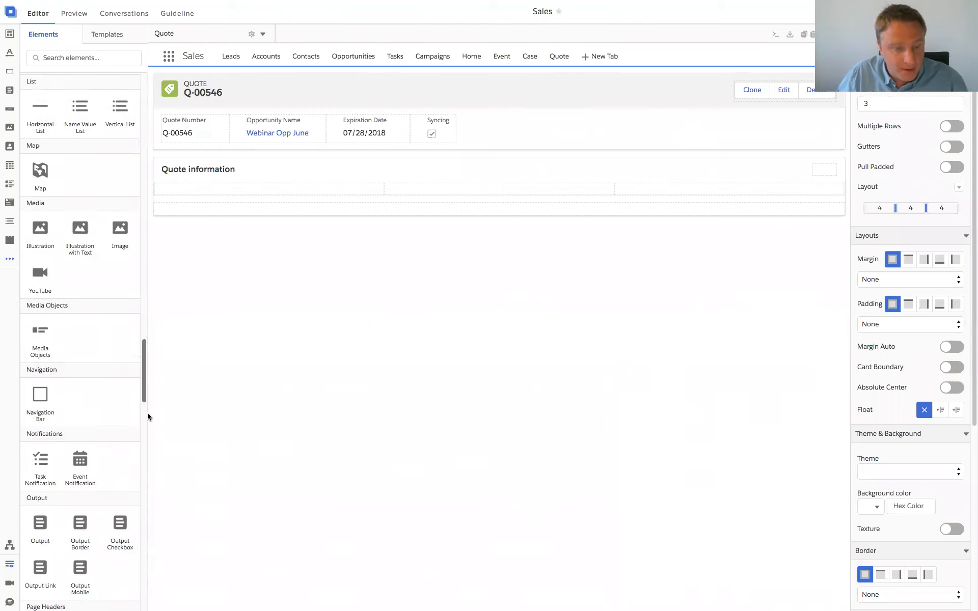
pyautogui.moveTo(40, 206); pyautogui.dragTo(174, 192)
pyautogui.moveTo(165, 234); pyautogui.dragTo(230, 189)
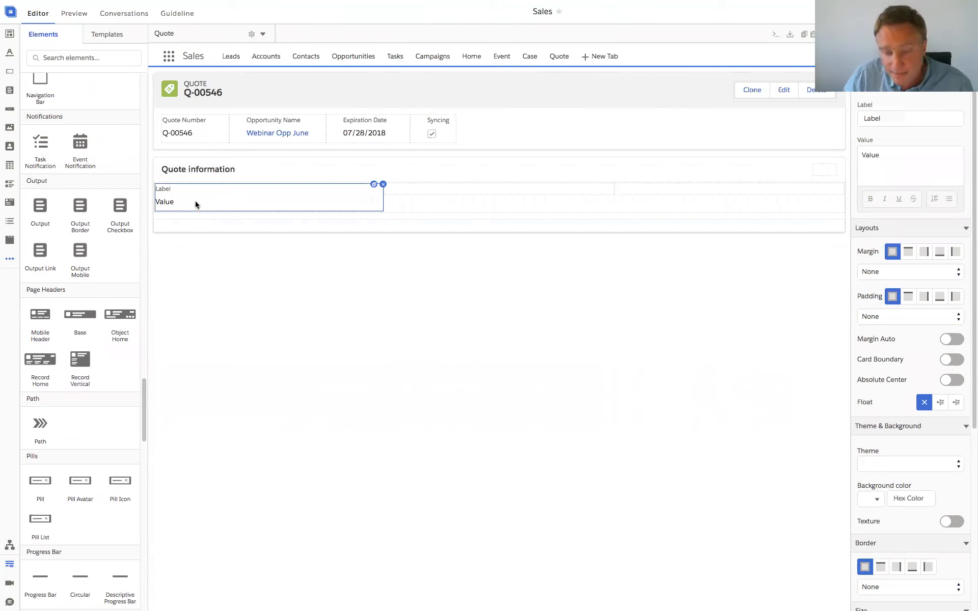
# - Set the output's label to Start Date and its value to 06/21/2018
pyautogui.click(895, 119)
pyautogui.doubleClick(896, 118)
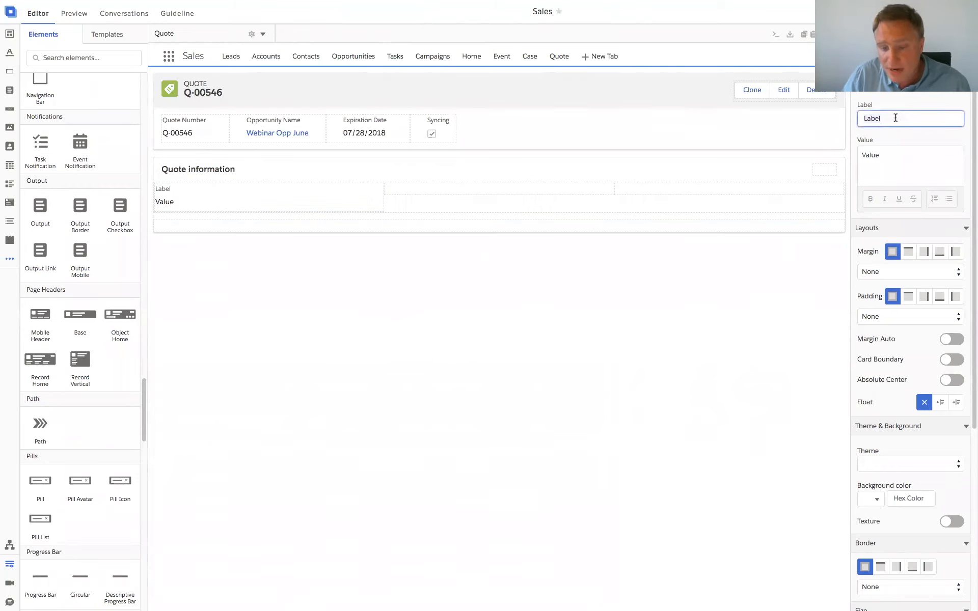
pyautogui.write('Start Date')
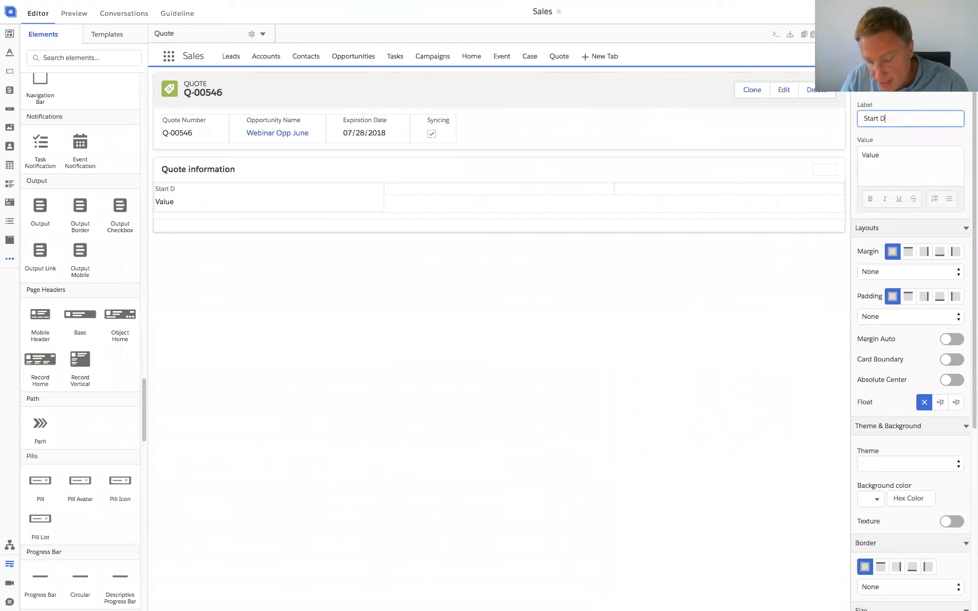
pyautogui.click(897, 175)
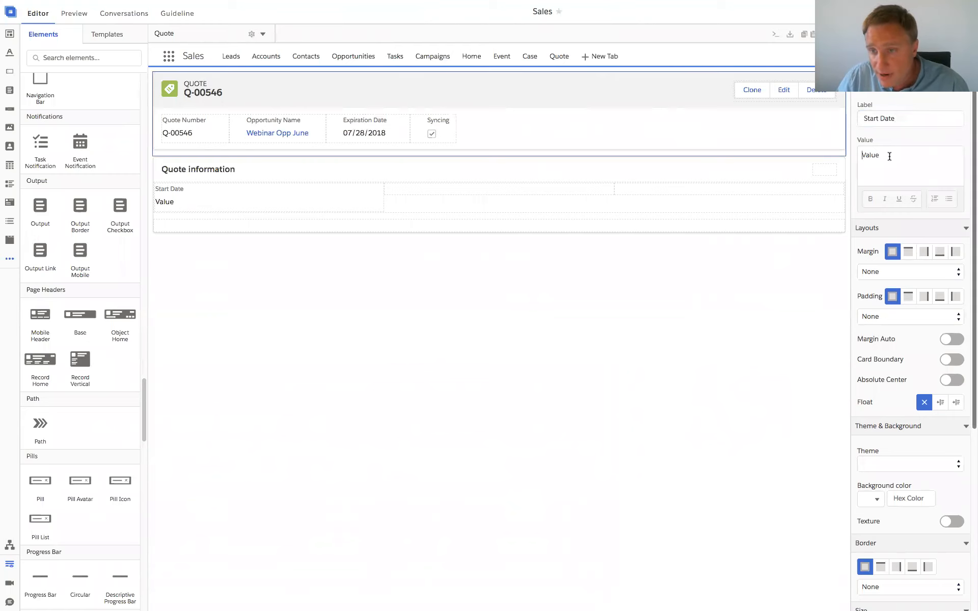
pyautogui.write('06/')
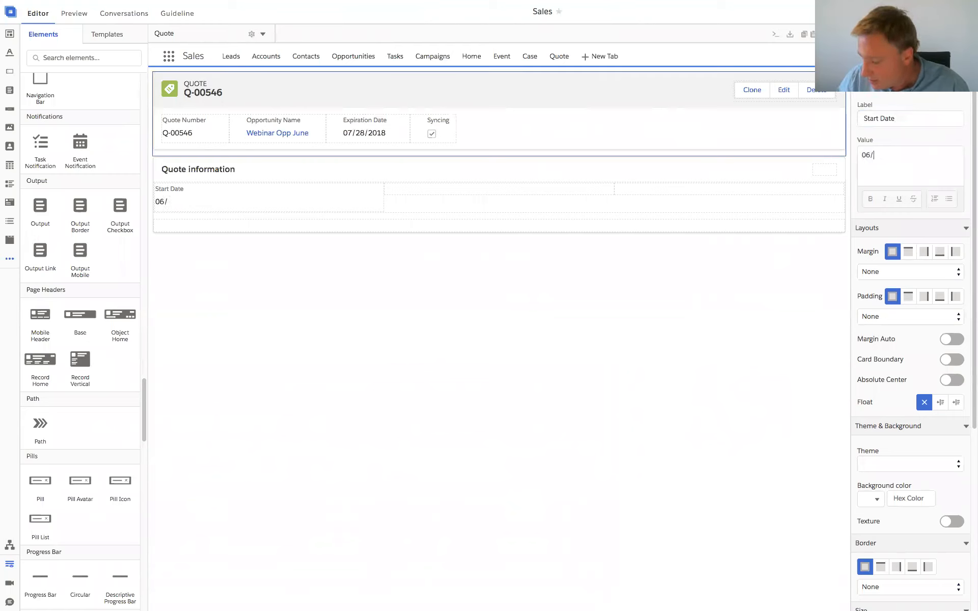
pyautogui.write('21/2018')
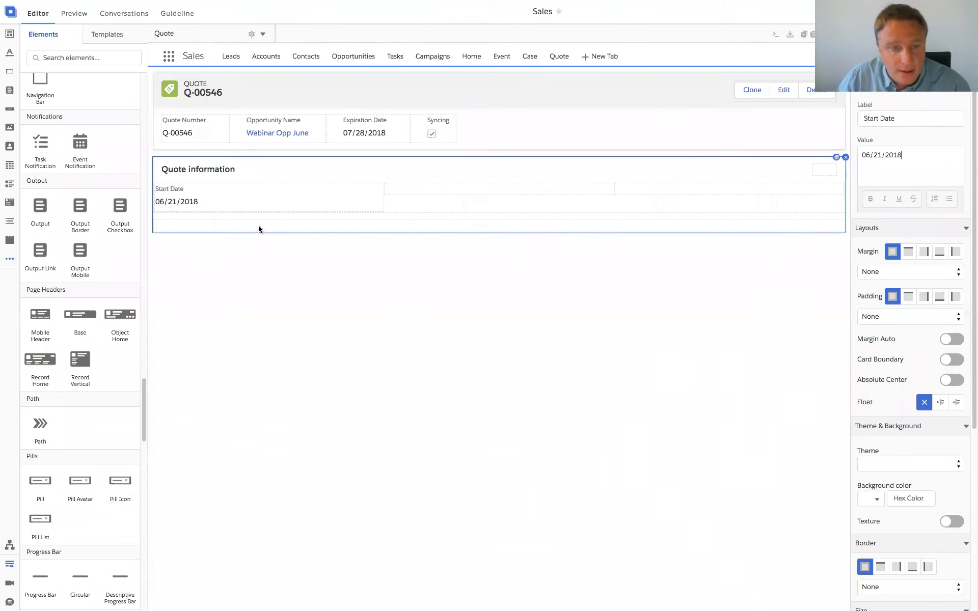
pyautogui.click(249, 205)
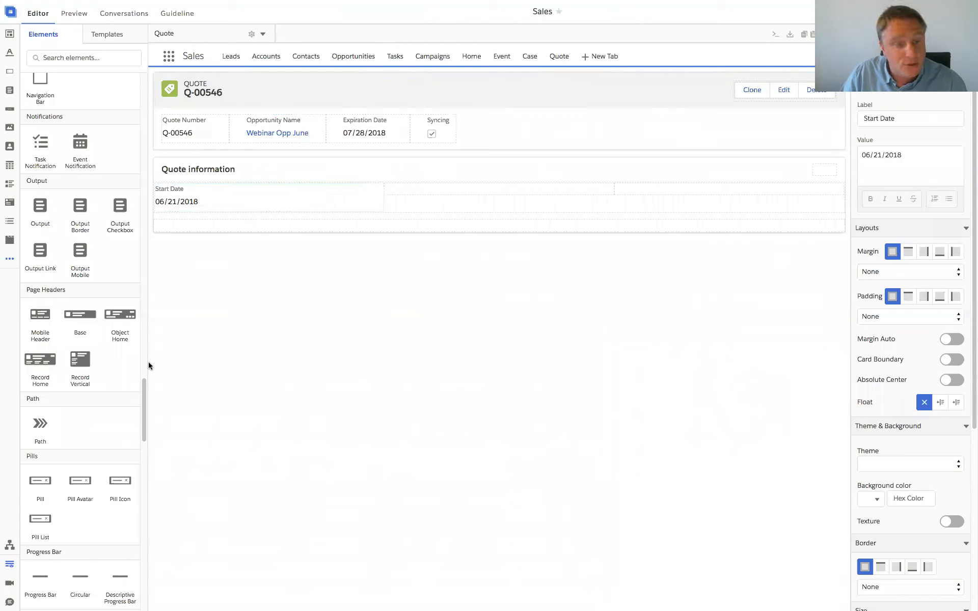
# - Wrap the Start Date output in a Form Layout inside the first grid column and make that layout Horizontal
pyautogui.scroll(7, 146, 349)
pyautogui.scroll(7, 146, 349)
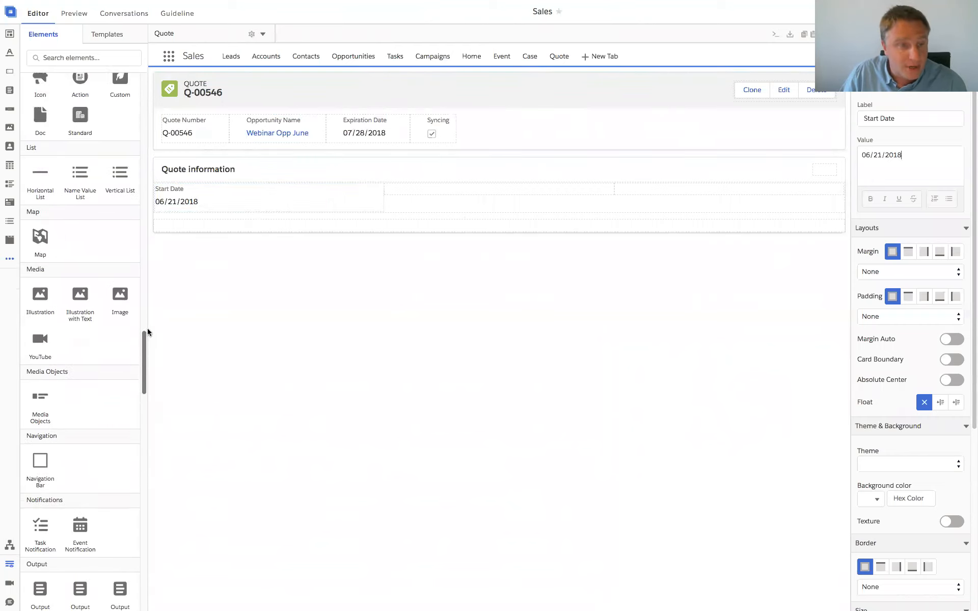
pyautogui.moveTo(157, 291); pyautogui.dragTo(157, 290)
pyautogui.moveTo(77, 246); pyautogui.dragTo(205, 187)
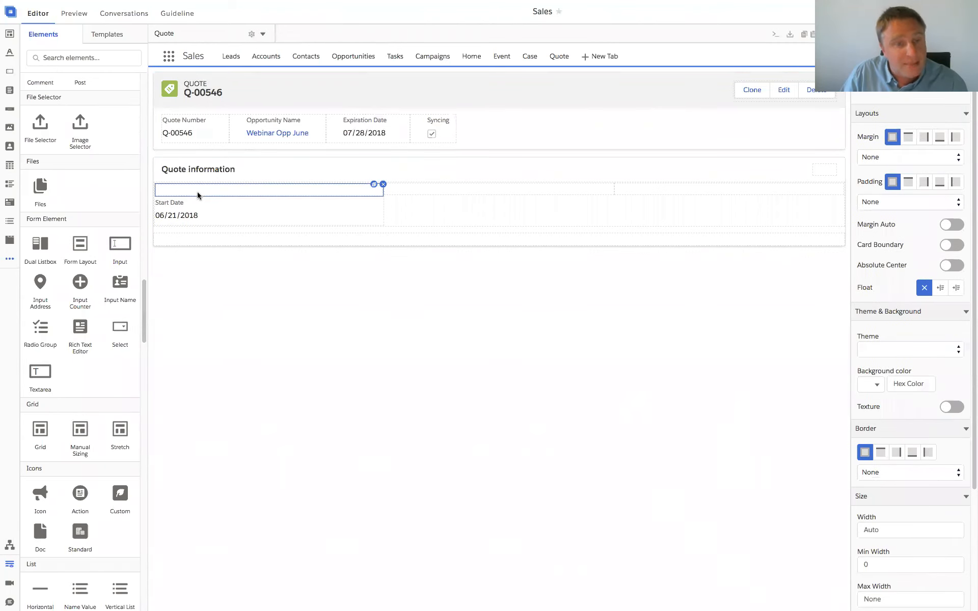
pyautogui.moveTo(194, 210)
pyautogui.mouseDown()
pyautogui.moveTo(215, 192)
pyautogui.moveTo(206, 194)
pyautogui.mouseUp()
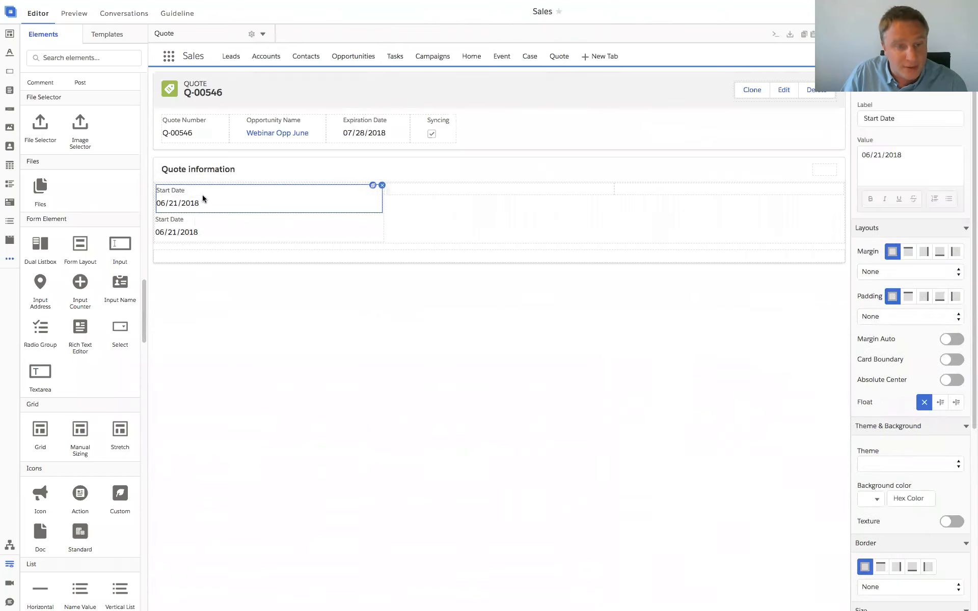
pyautogui.click(277, 182)
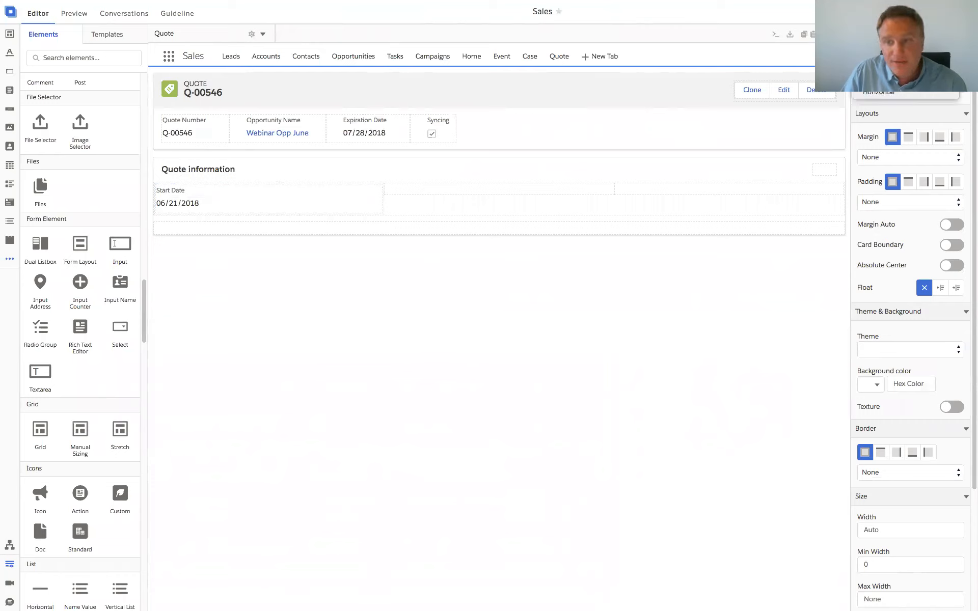
pyautogui.click(870, 95)
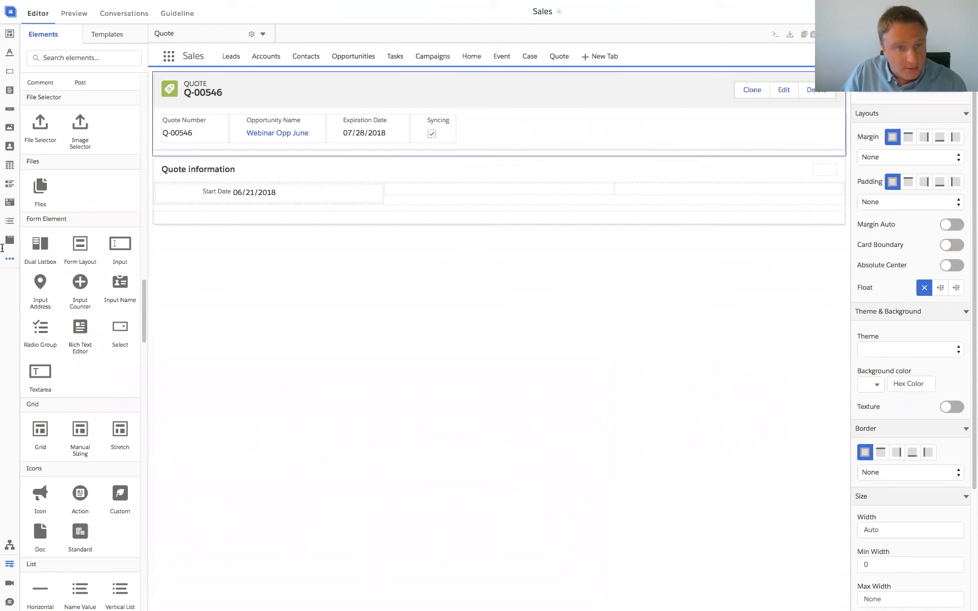
# - Duplicate the Start Date output and set the copy's label to Quote Line View and its value to Standard
pyautogui.click(220, 194)
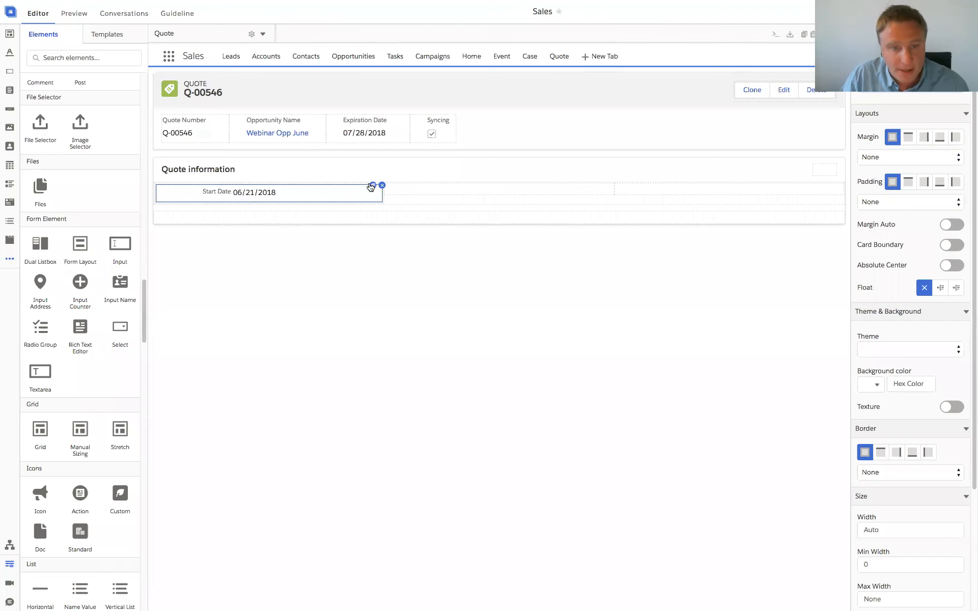
pyautogui.click(373, 186)
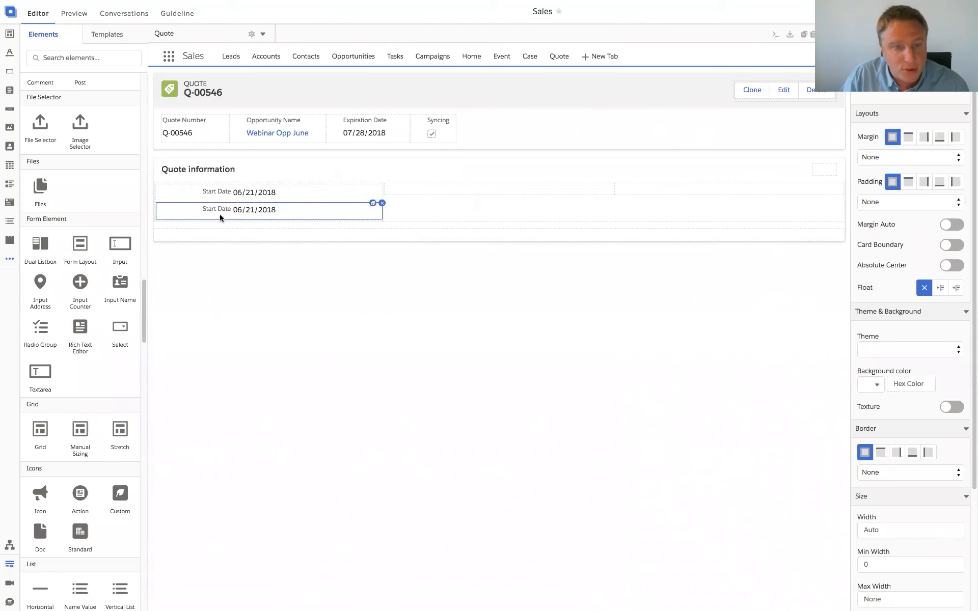
pyautogui.click(290, 213)
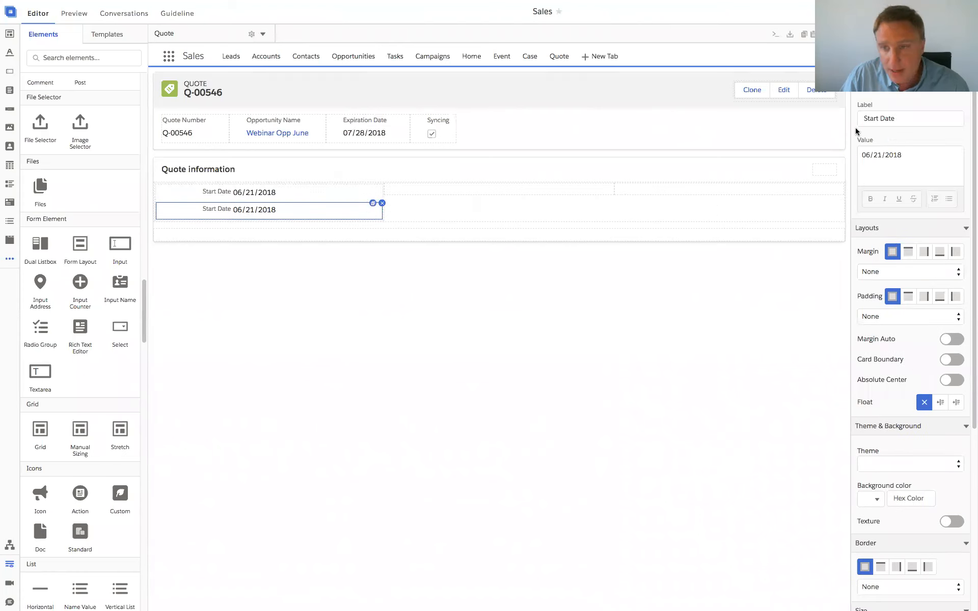
pyautogui.click(881, 119)
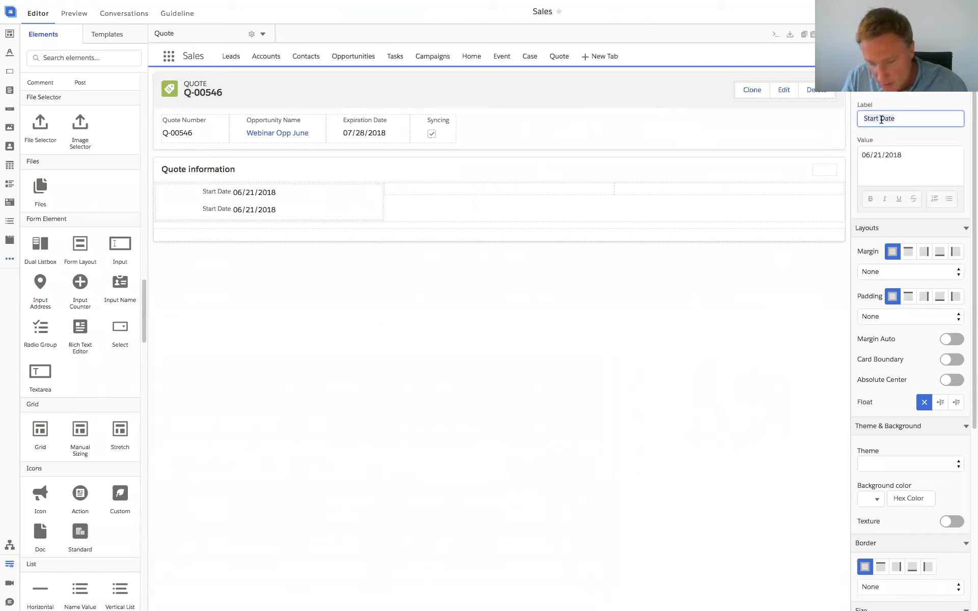
pyautogui.hotkey('ctrl', 'a')
pyautogui.write('Q')
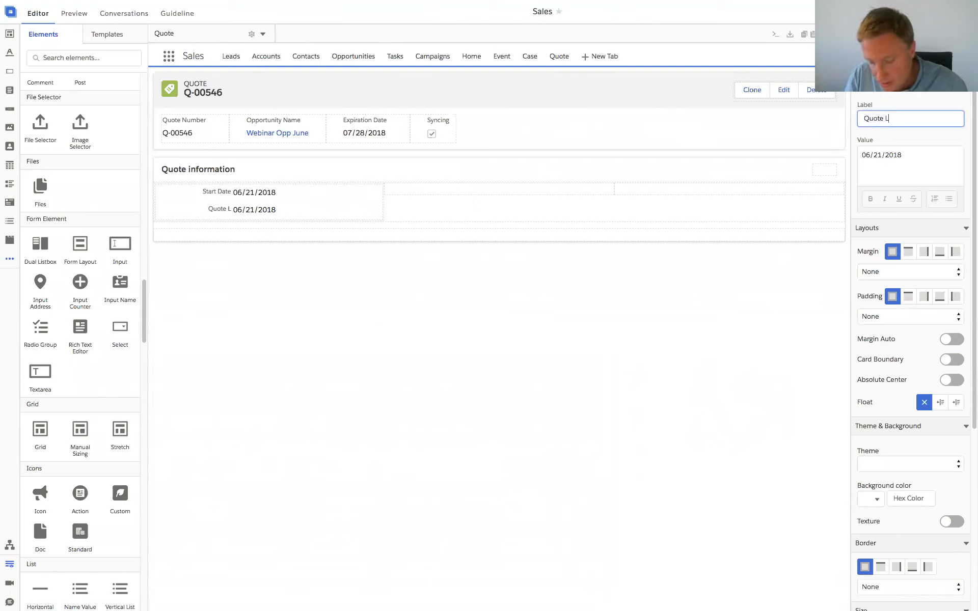
pyautogui.write('uote Line View')
pyautogui.press('Tab')
pyautogui.moveTo(904, 156); pyautogui.dragTo(856, 146)
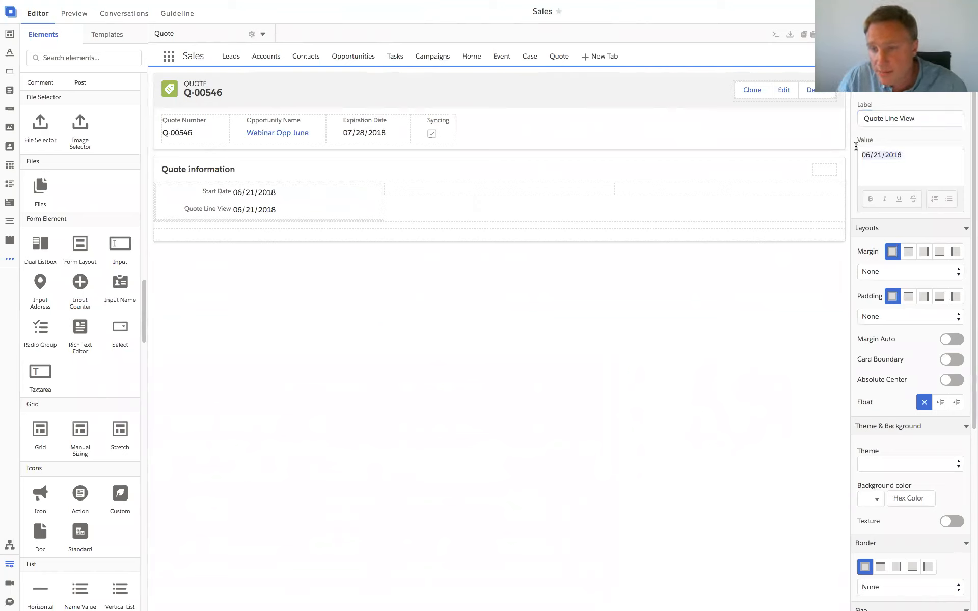
pyautogui.write('Standard')
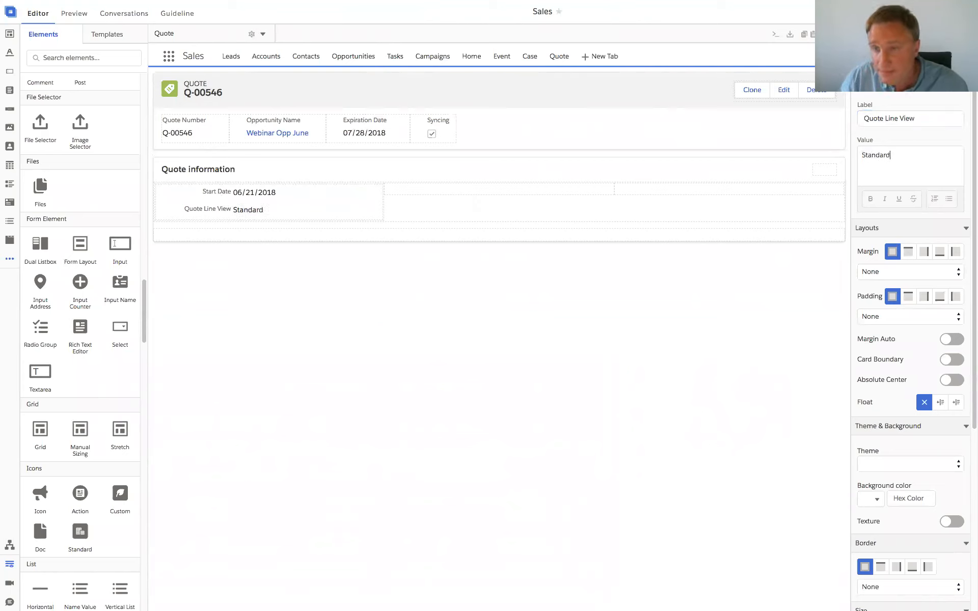
# - Give the Start Date output a Solid border on its bottom edge only
pyautogui.click(288, 195)
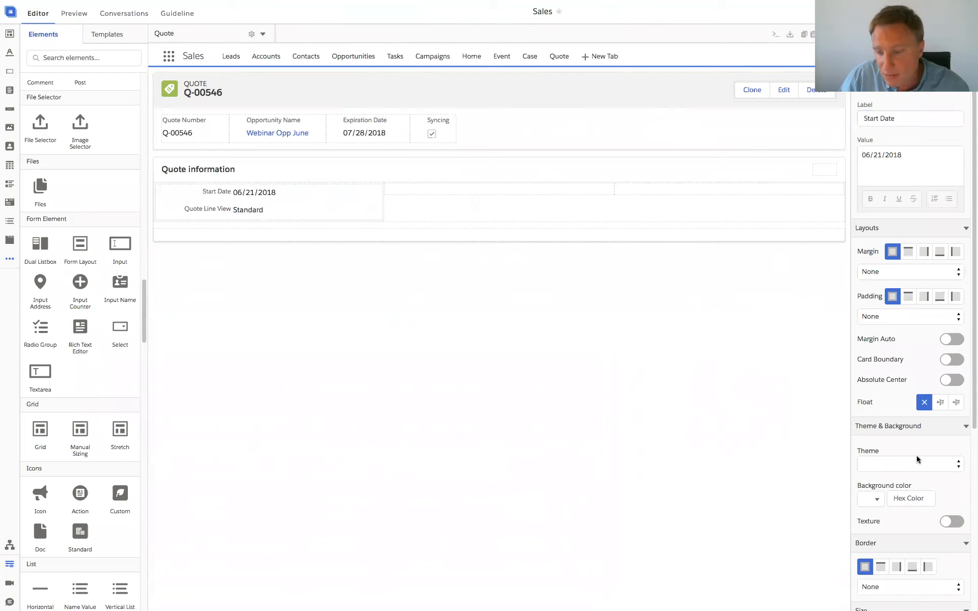
pyautogui.scroll(-5, 917, 460)
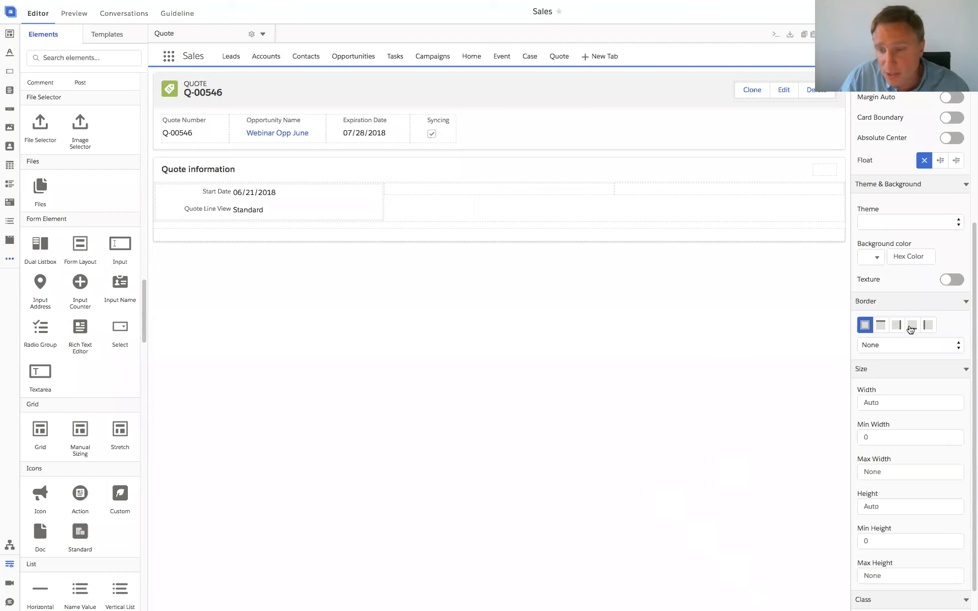
pyautogui.click(910, 326)
pyautogui.click(901, 344)
pyautogui.click(891, 360)
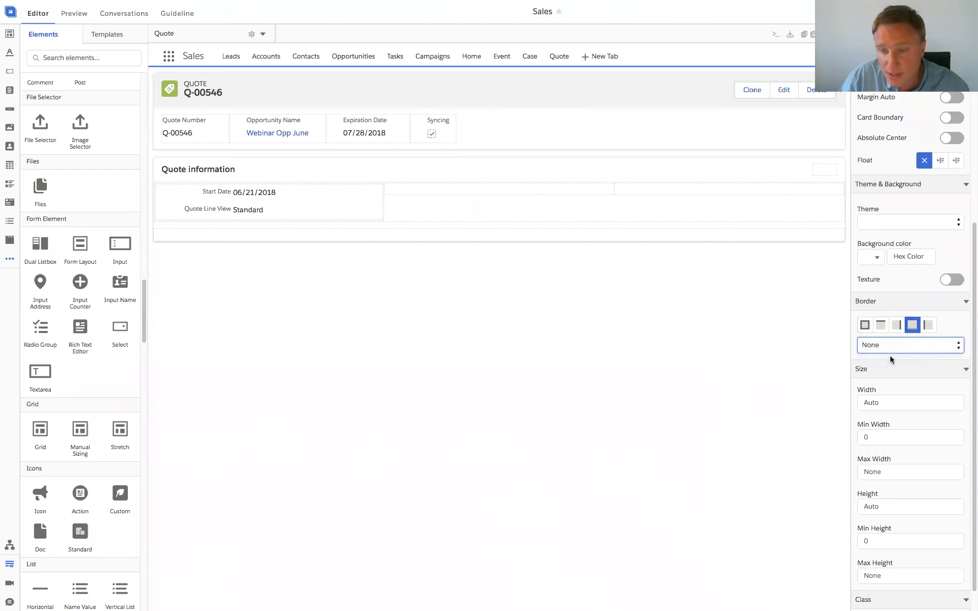
# - Give the Quote Line View output a Solid border on its bottom edge and preview the Quote page
pyautogui.click(255, 214)
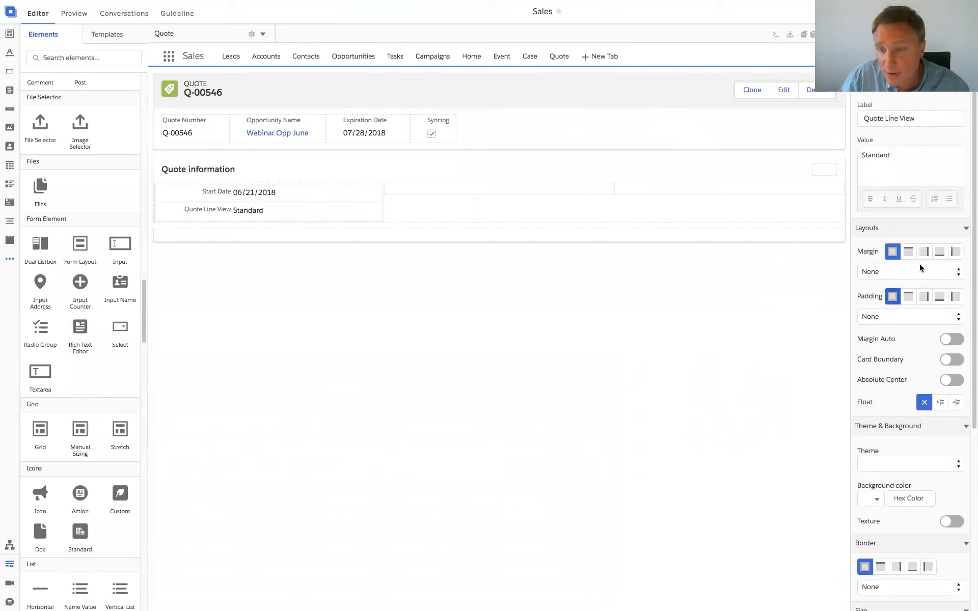
pyautogui.scroll(-4, 915, 306)
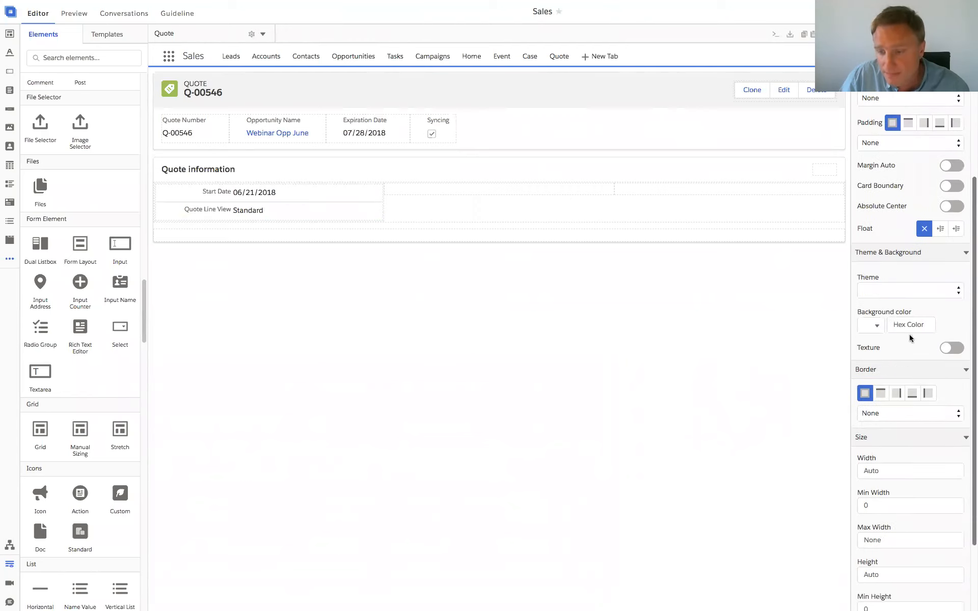
pyautogui.click(912, 392)
pyautogui.click(900, 413)
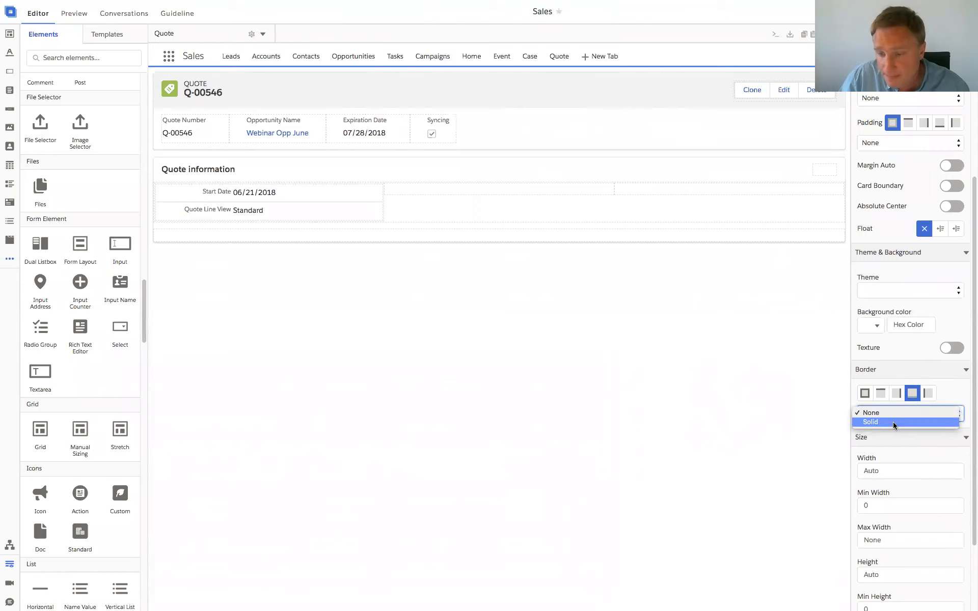
pyautogui.click(893, 422)
pyautogui.click(75, 16)
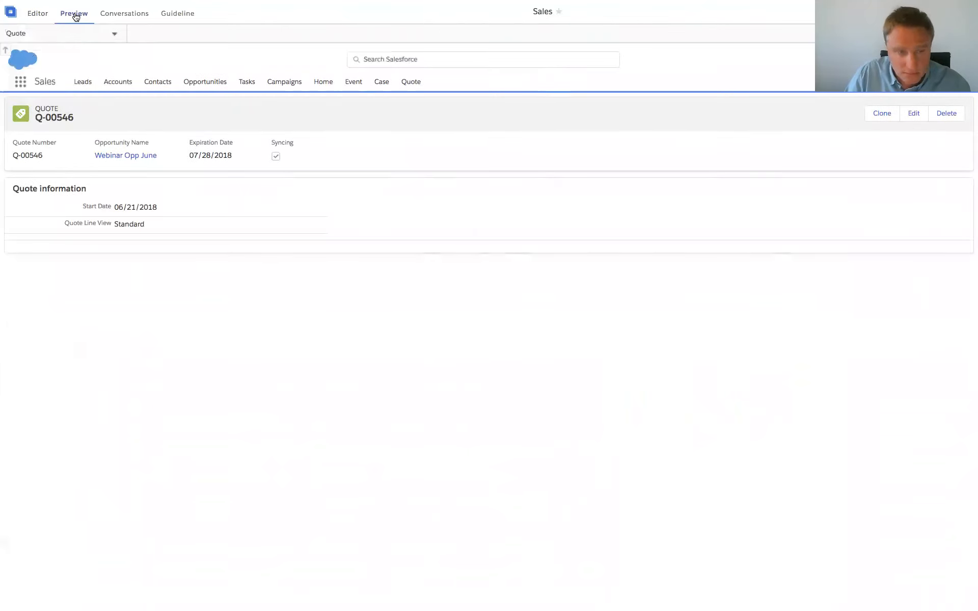
# - Return to editing the Quote page and set the top margin of the Quote Line View output to Xx-small
pyautogui.click(42, 19)
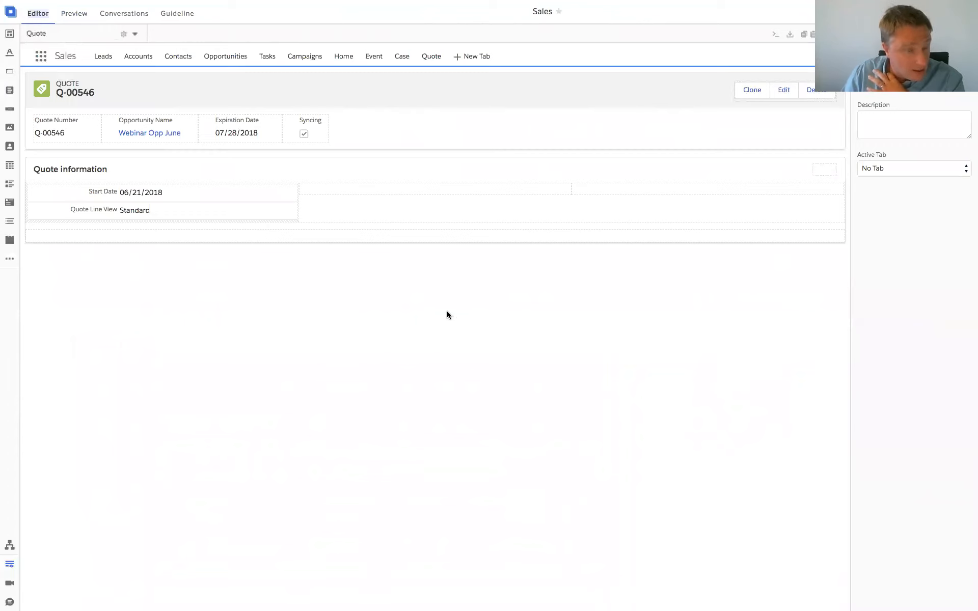
pyautogui.click(119, 212)
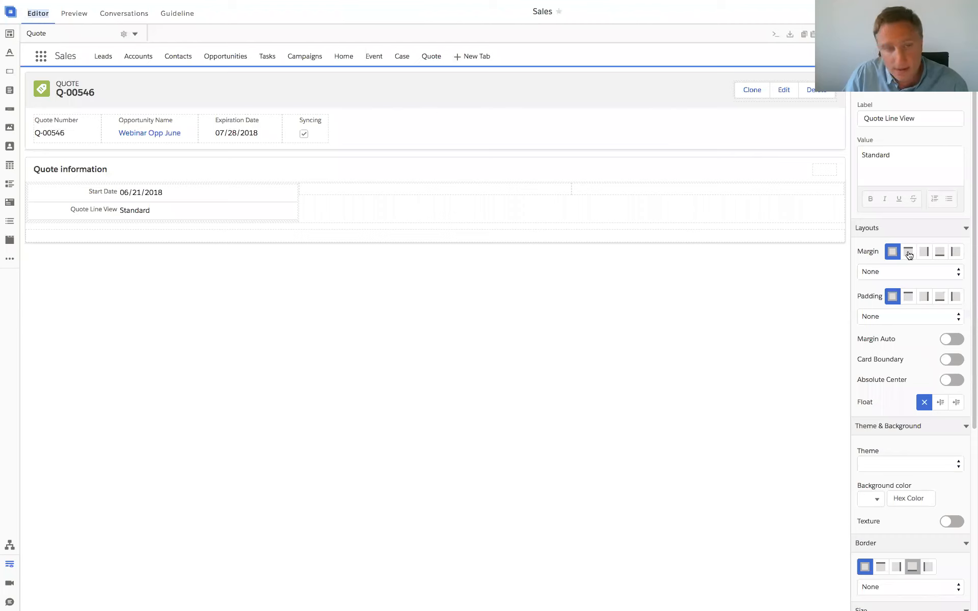
pyautogui.click(917, 255)
pyautogui.click(902, 272)
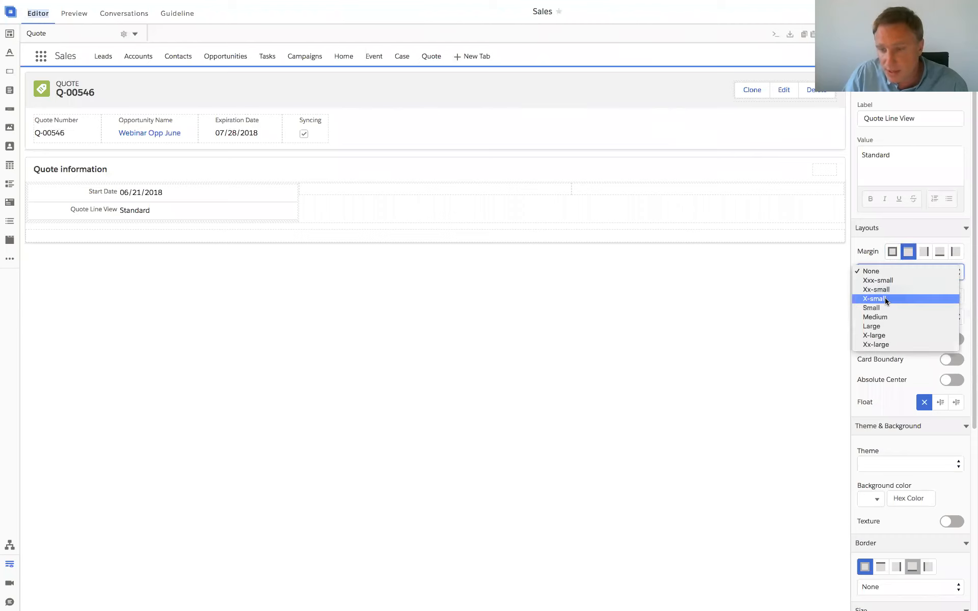
pyautogui.click(45, 269)
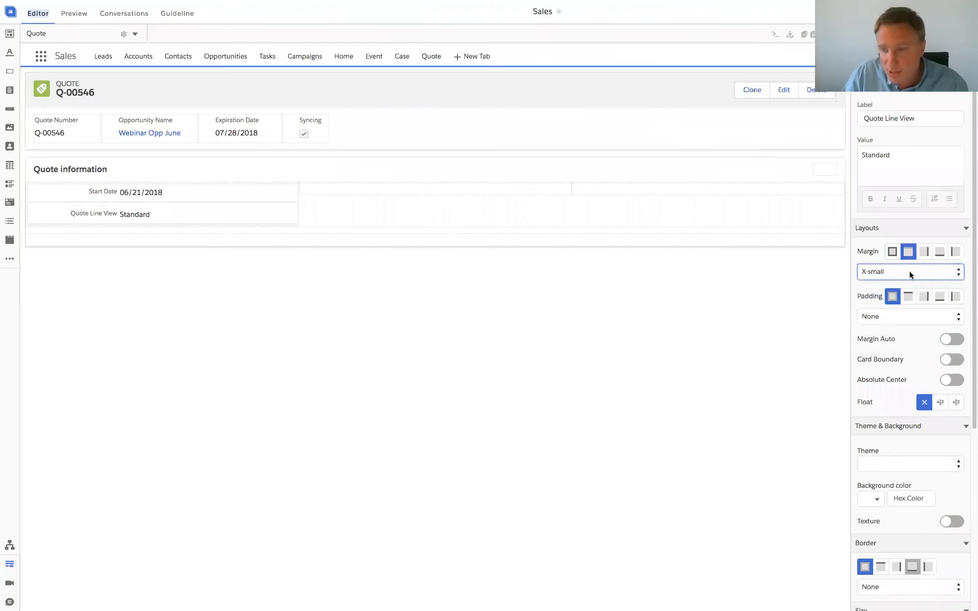
pyautogui.click(910, 275)
pyautogui.click(903, 261)
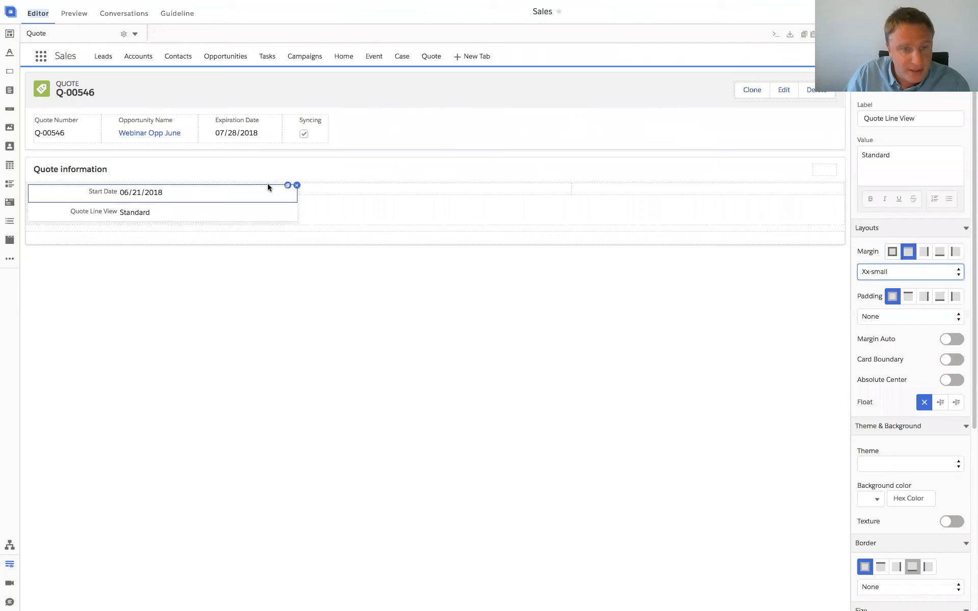
# - Duplicate the Form Layout with its two outputs into the second and third columns of the Quote information grid
pyautogui.click(288, 185)
pyautogui.moveTo(240, 226); pyautogui.dragTo(380, 192)
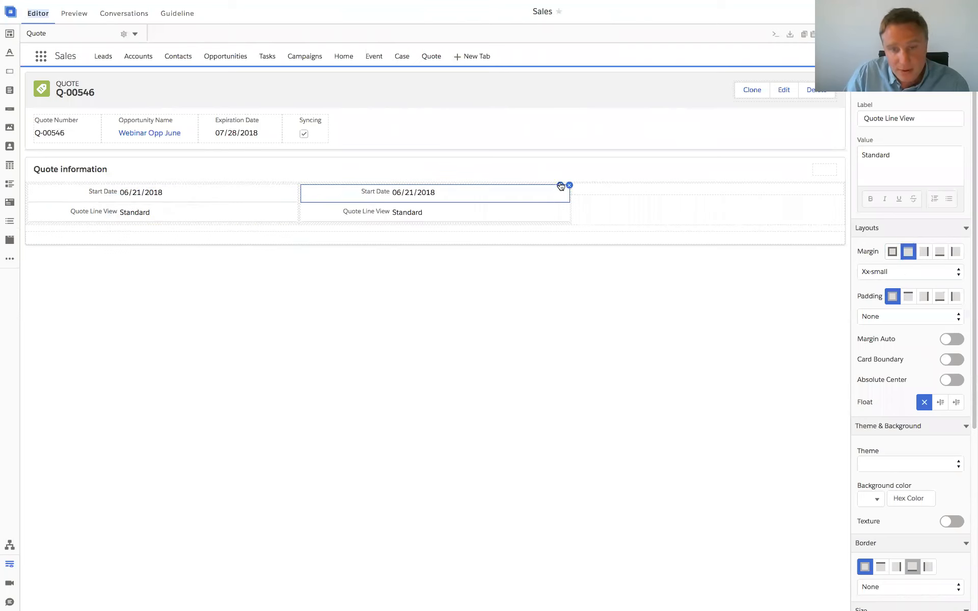
pyautogui.click(560, 186)
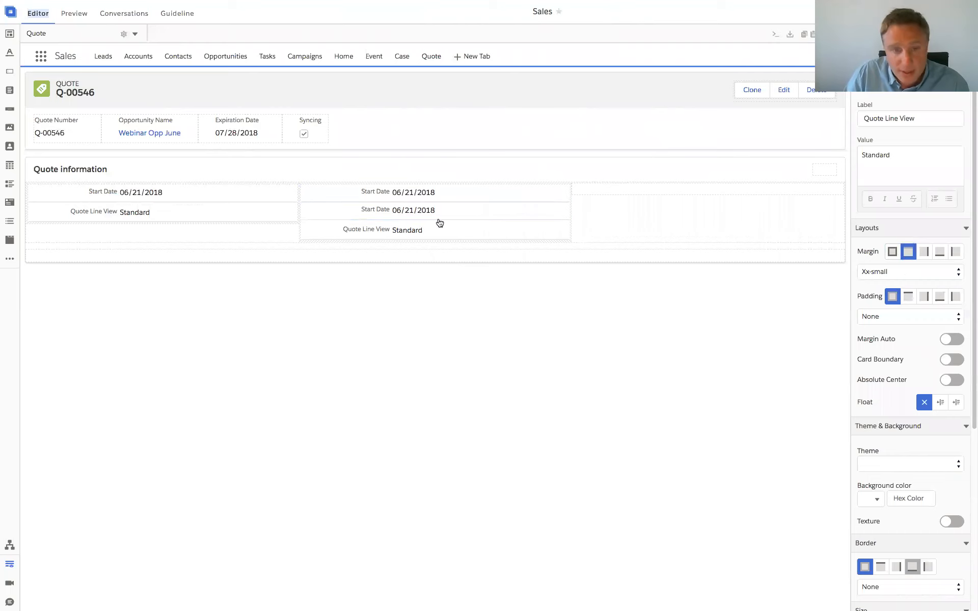
pyautogui.hotkey('ctrl', 'z')
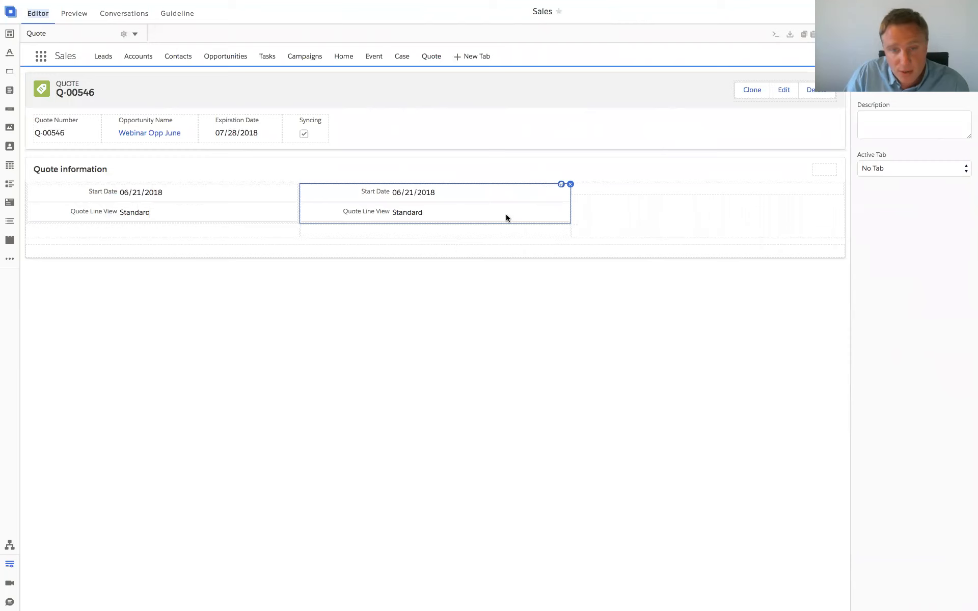
pyautogui.hotkey('ctrl', 'v')
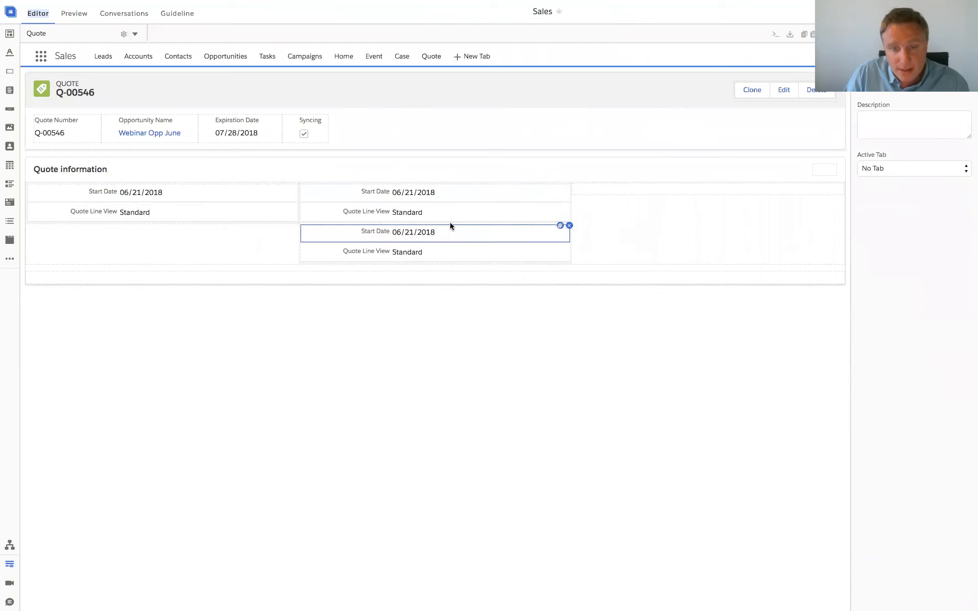
pyautogui.moveTo(451, 223); pyautogui.dragTo(670, 189)
# - Set the second column's Start Date output to the label Subcription terms and the value 12 months
pyautogui.click(371, 196)
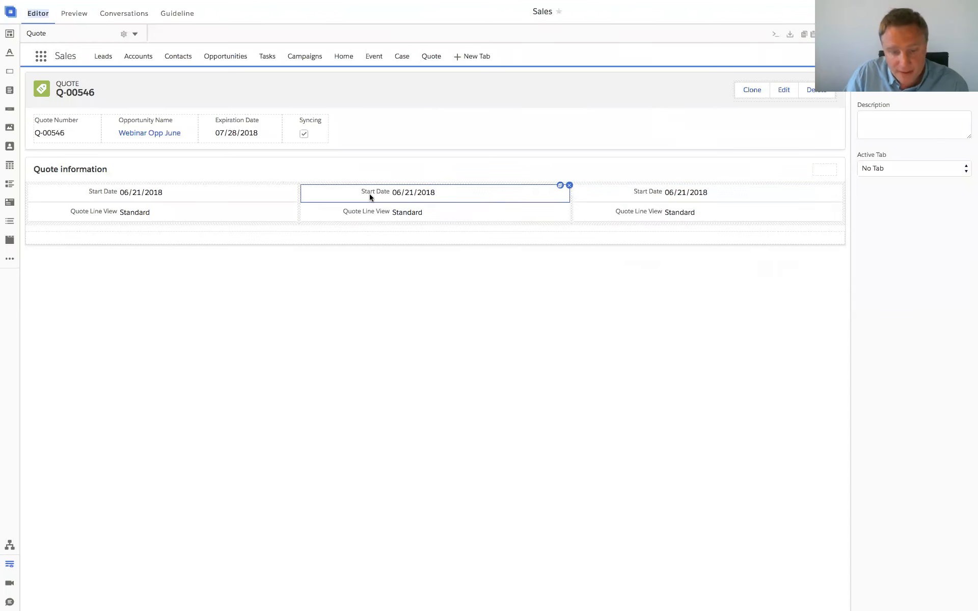
pyautogui.tripleClick(902, 119)
pyautogui.write('Subcription terms')
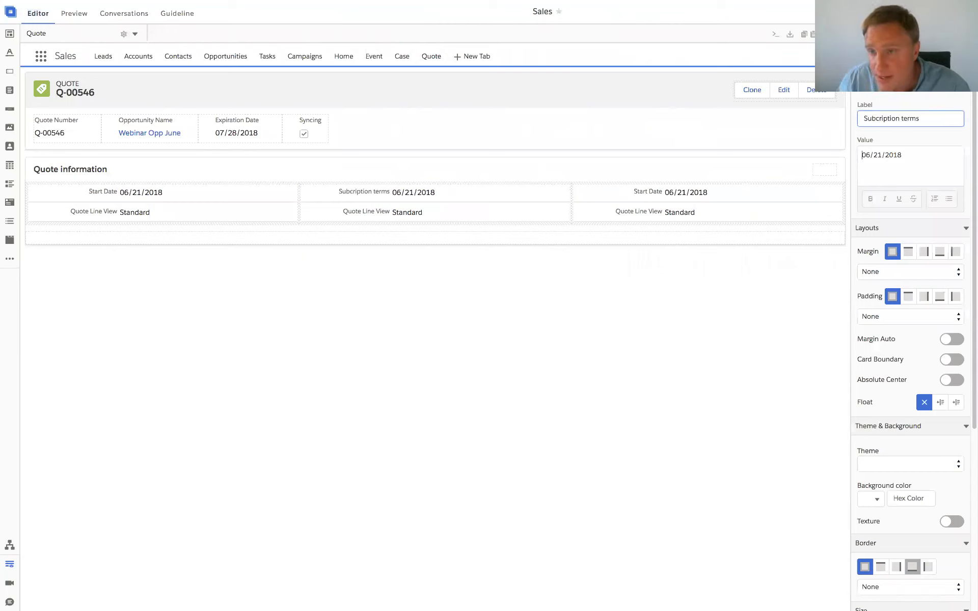
pyautogui.click(912, 153)
pyautogui.moveTo(913, 154); pyautogui.dragTo(838, 155)
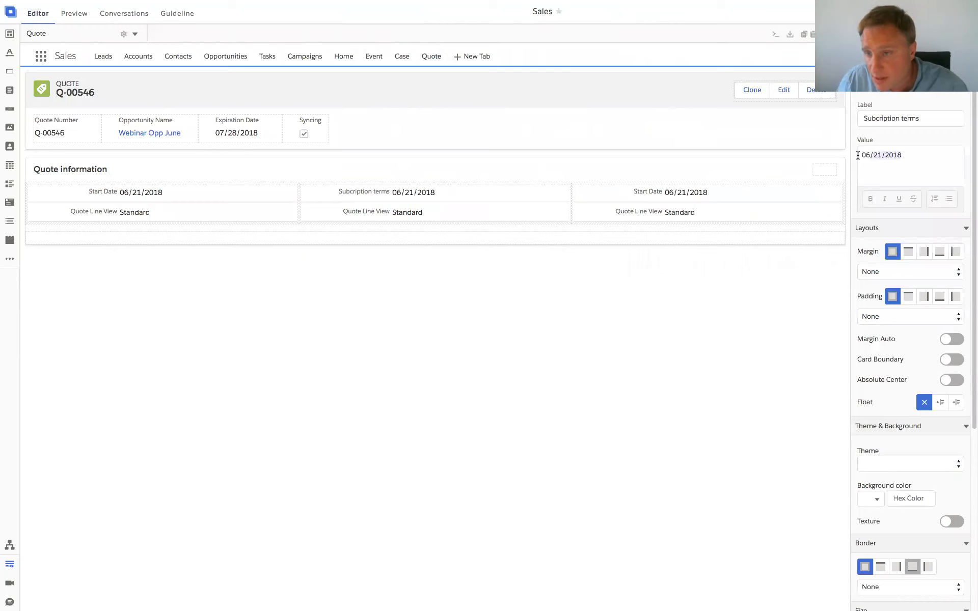
pyautogui.write('12 months')
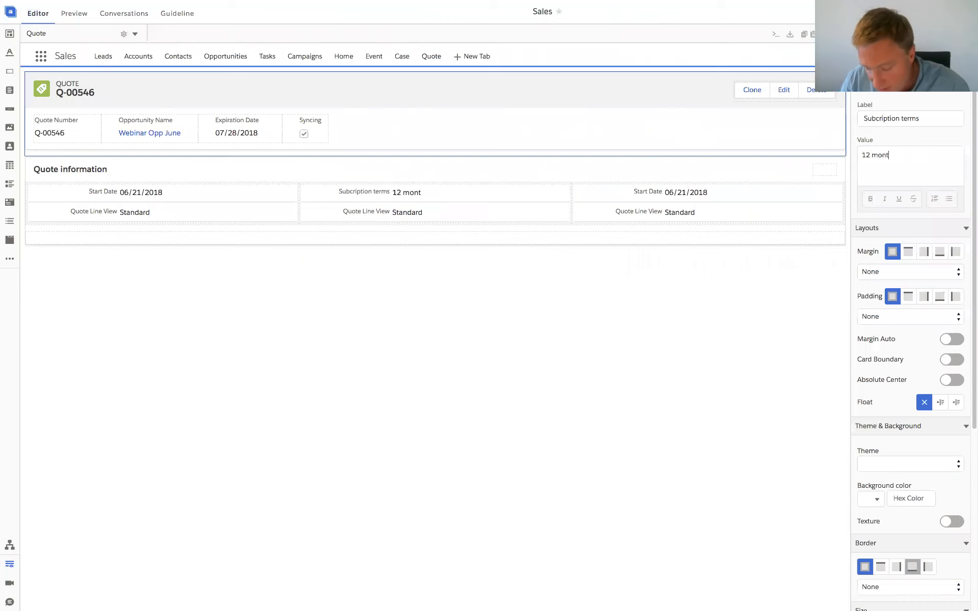
# - Set the second column's Quote Line View output to the label Status and the value Approved
pyautogui.click(369, 213)
pyautogui.tripleClick(855, 122)
pyautogui.write('Status')
pyautogui.press('Tab')
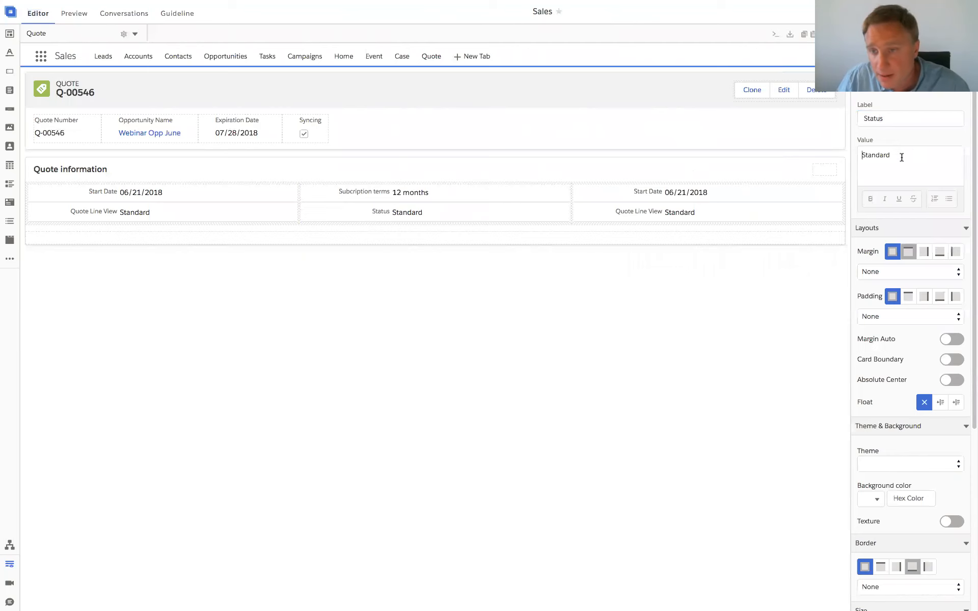
pyautogui.doubleClick(878, 152)
pyautogui.write('Approved')
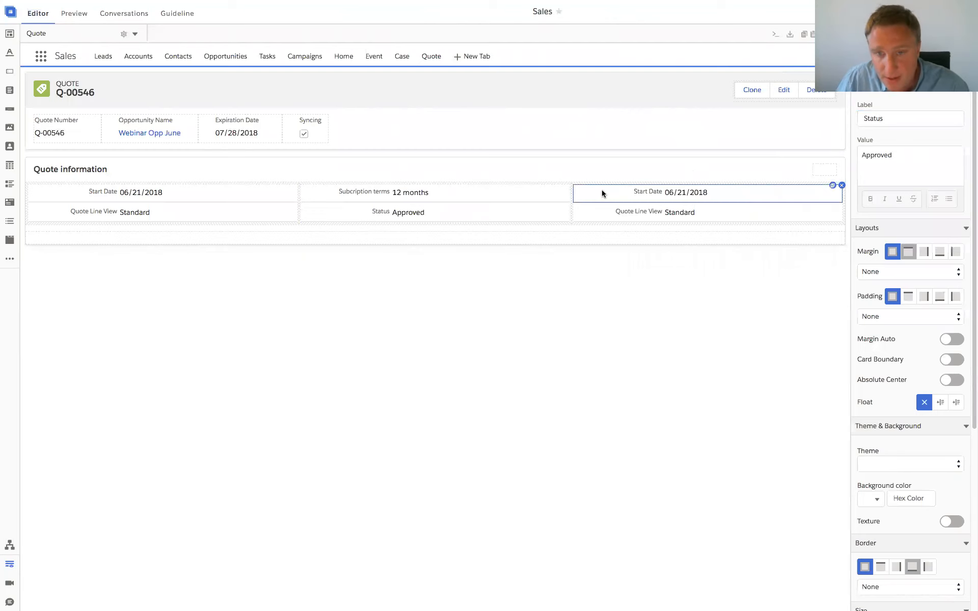
# - Relabel the third column's Start Date output as Expiration Date and set its value to 07/21/2018
pyautogui.click(825, 191)
pyautogui.click(874, 119)
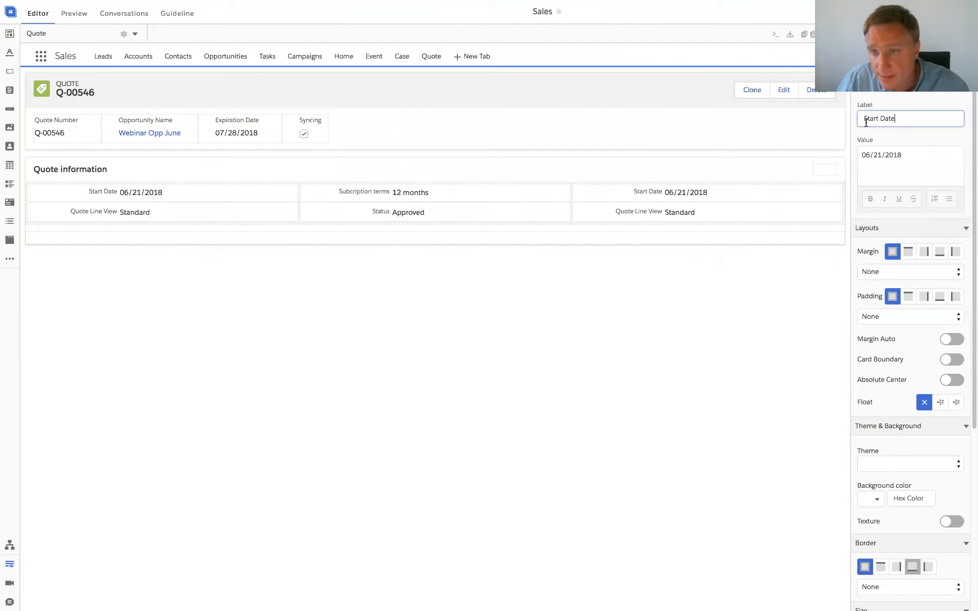
pyautogui.doubleClick(874, 118)
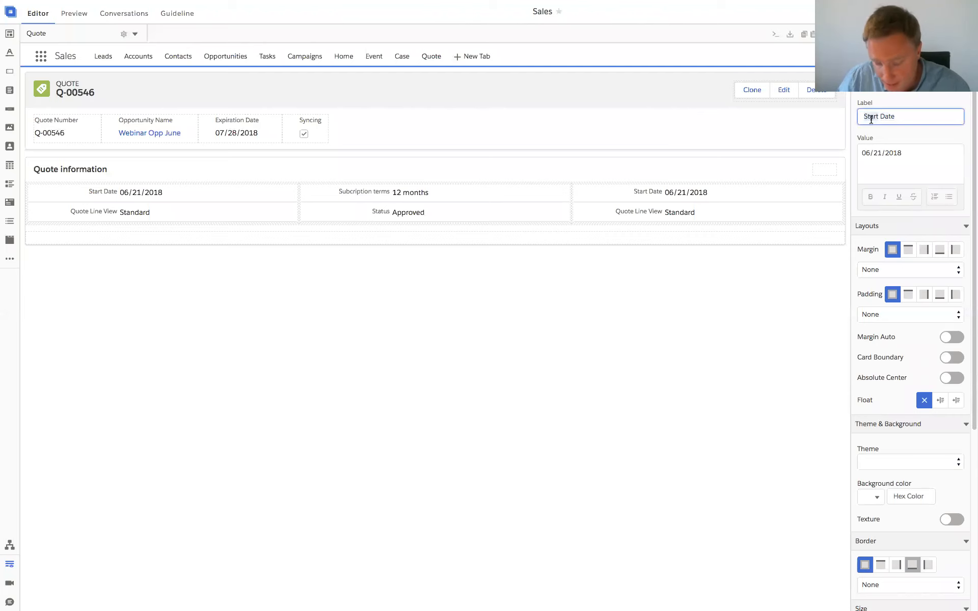
pyautogui.write('Expiration')
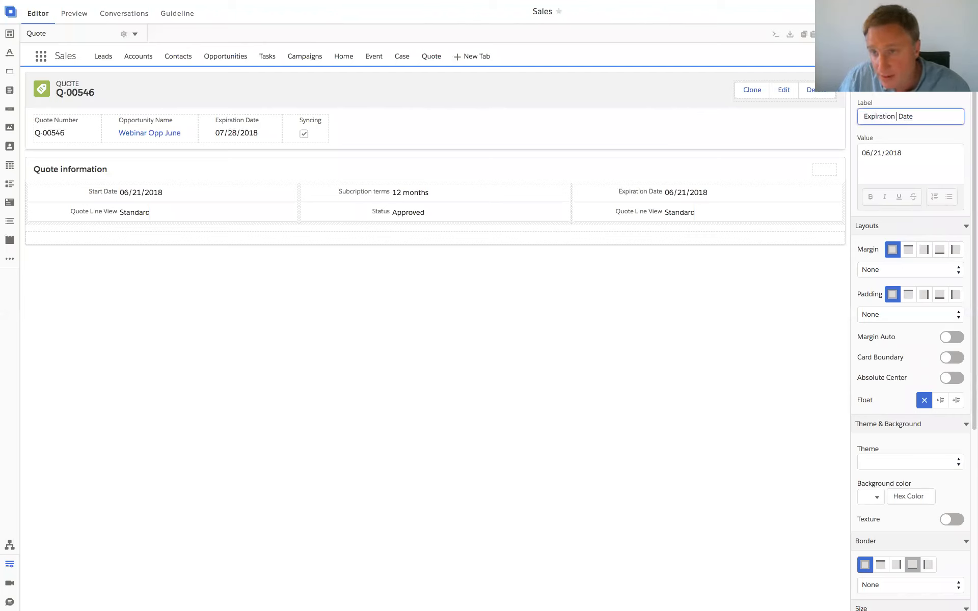
pyautogui.click(871, 150)
pyautogui.press('BackSpace')
pyautogui.write('7')
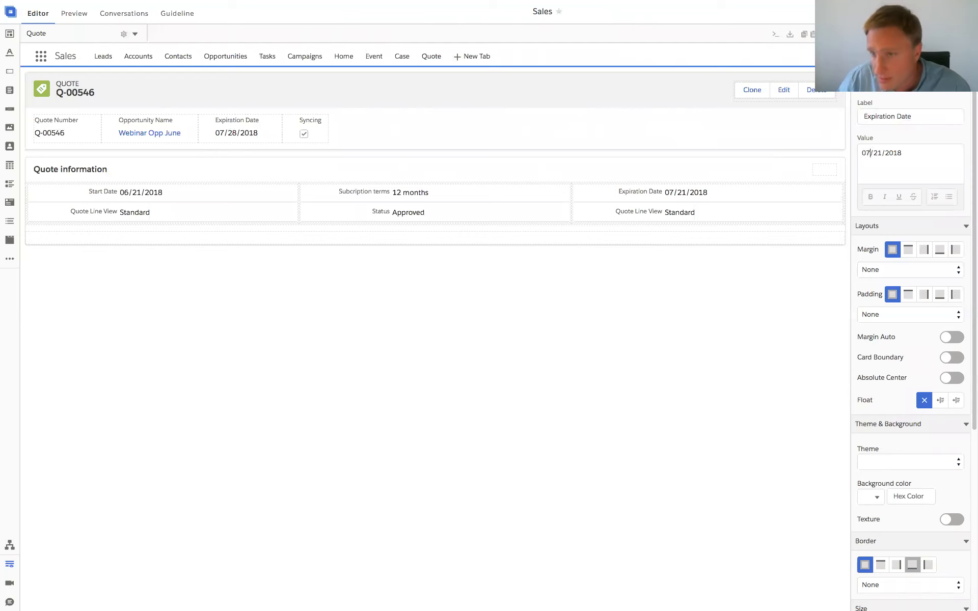
# - Set the third column's Quote Line View output to the label Net Amount and the value $124,500, and preview the page
pyautogui.click(634, 214)
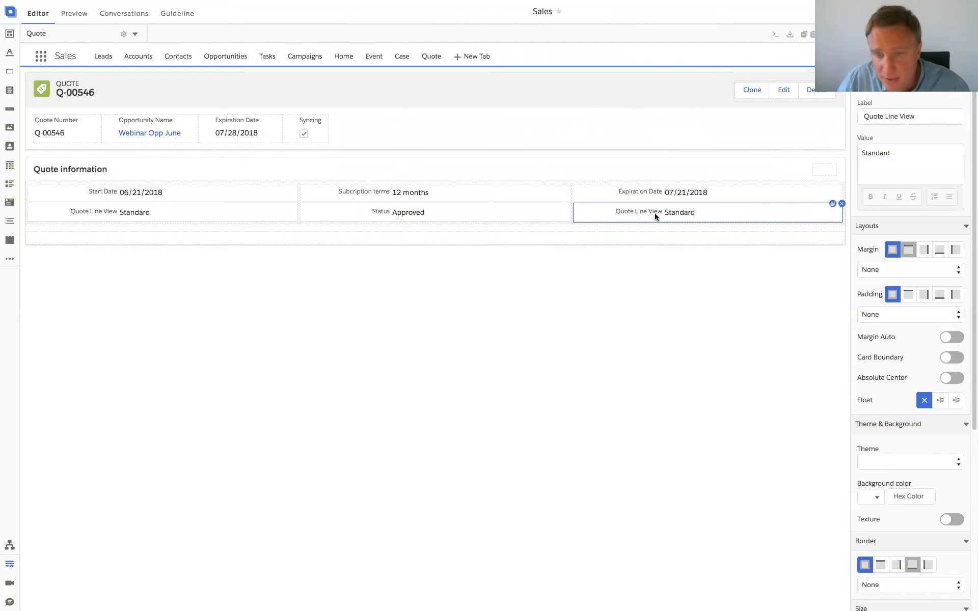
pyautogui.click(877, 119)
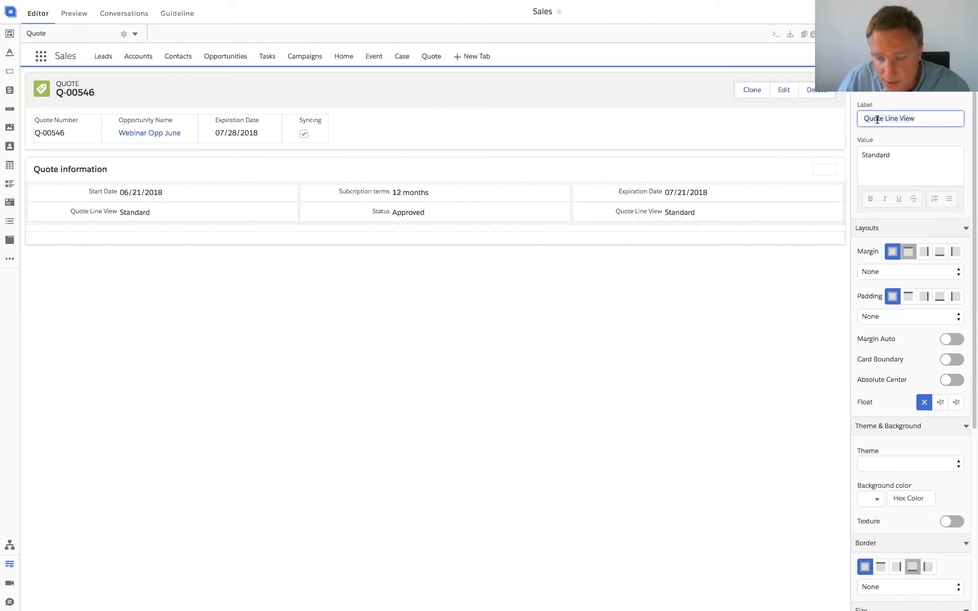
pyautogui.hotkey('ctrl', 'a')
pyautogui.write('Net Amo')
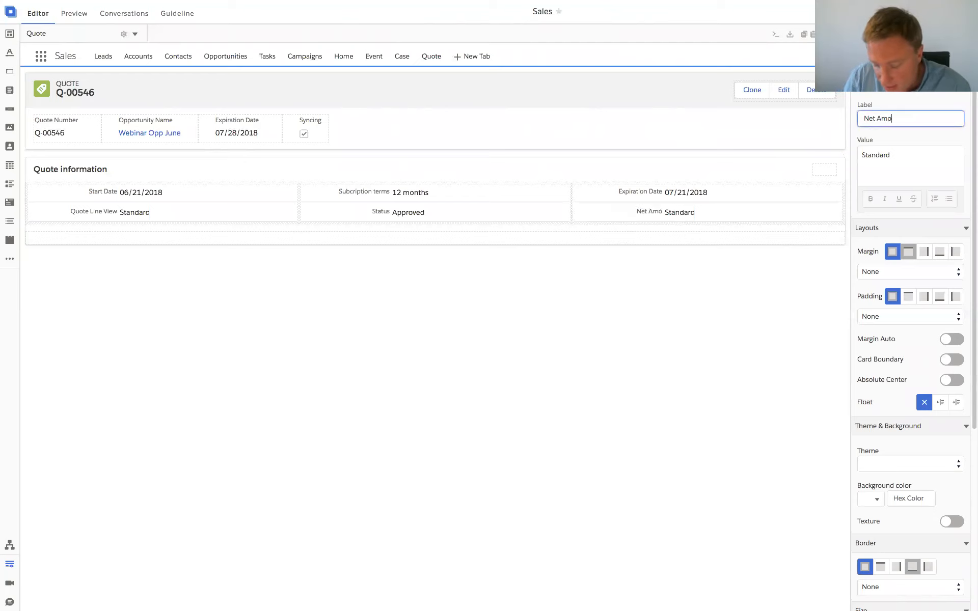
pyautogui.write('unt')
pyautogui.click(865, 153)
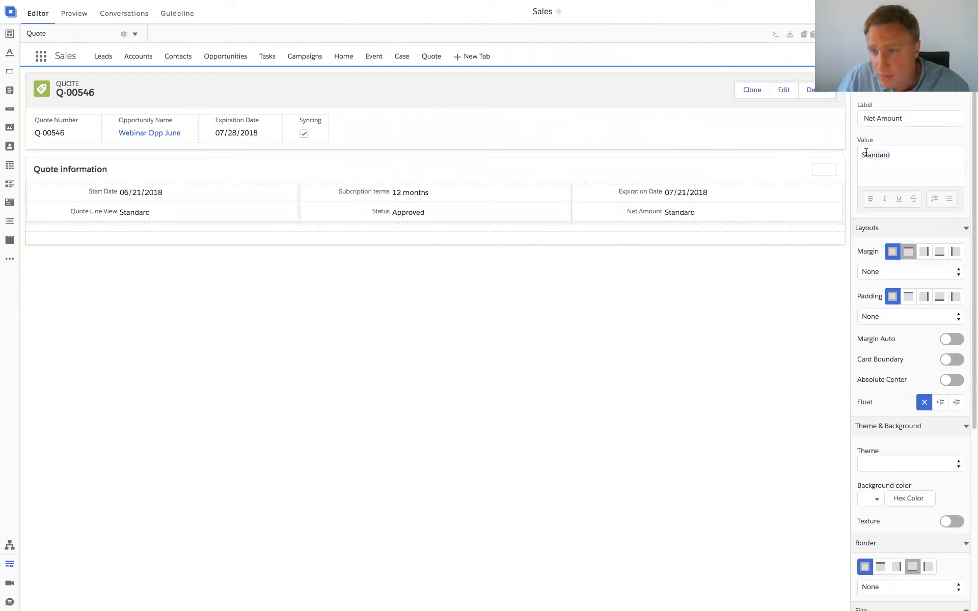
pyautogui.hotkey('ctrl', 'a')
pyautogui.write('$124.')
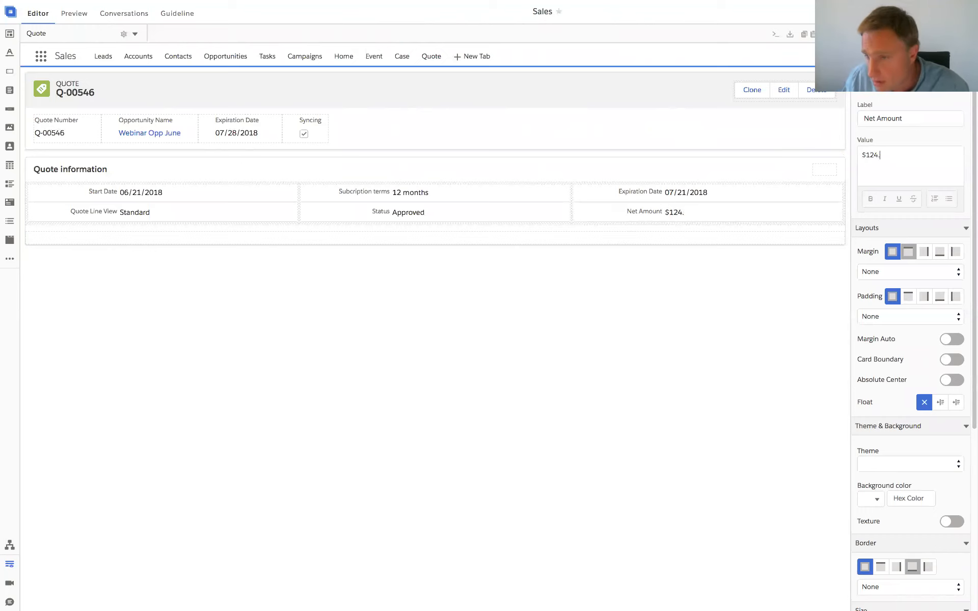
pyautogui.write('500')
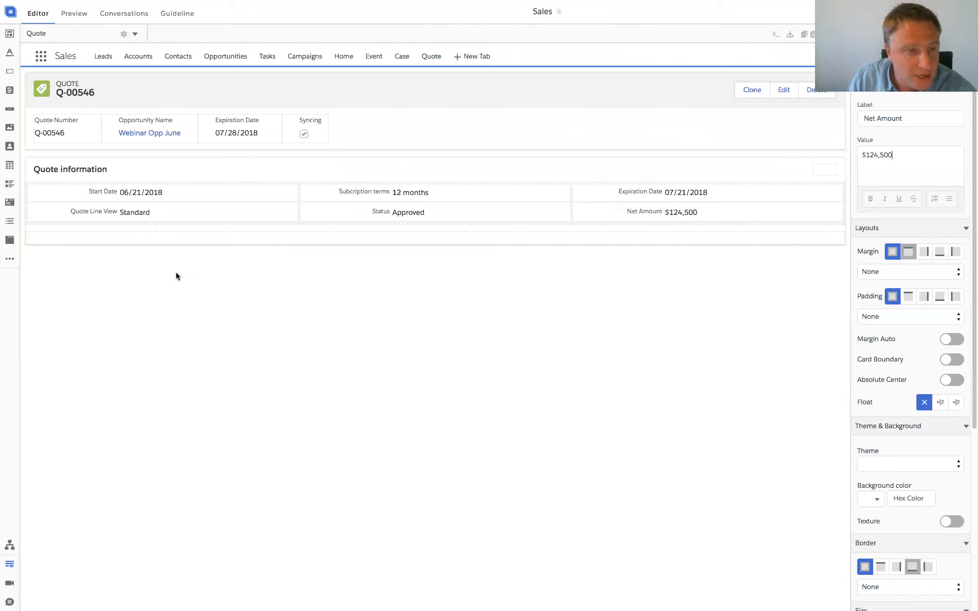
pyautogui.click(69, 16)
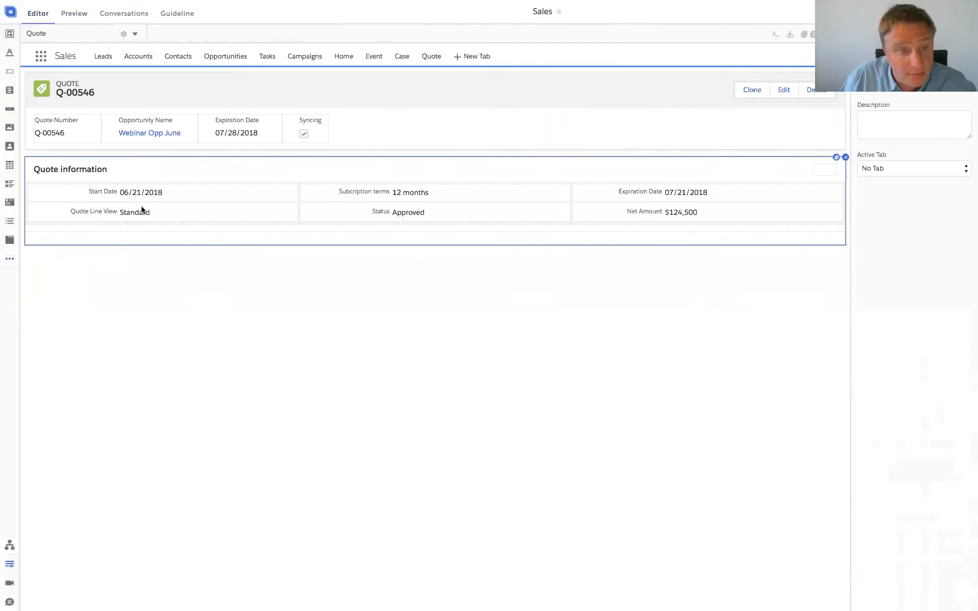
# - Insert a Progress Indicator Path element between the Quote header and the Quote information card
pyautogui.click(10, 259)
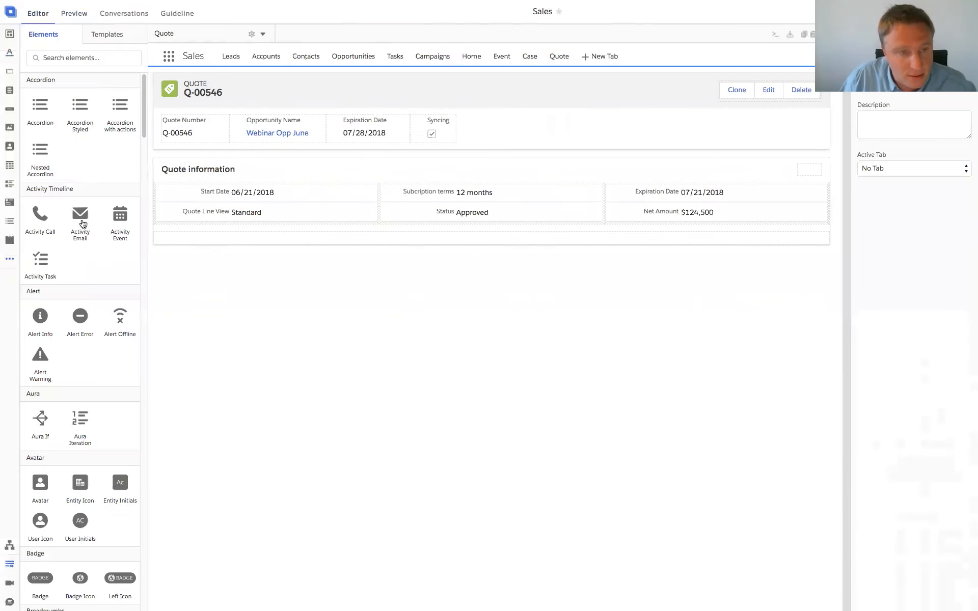
pyautogui.moveTo(144, 112); pyautogui.dragTo(134, 439)
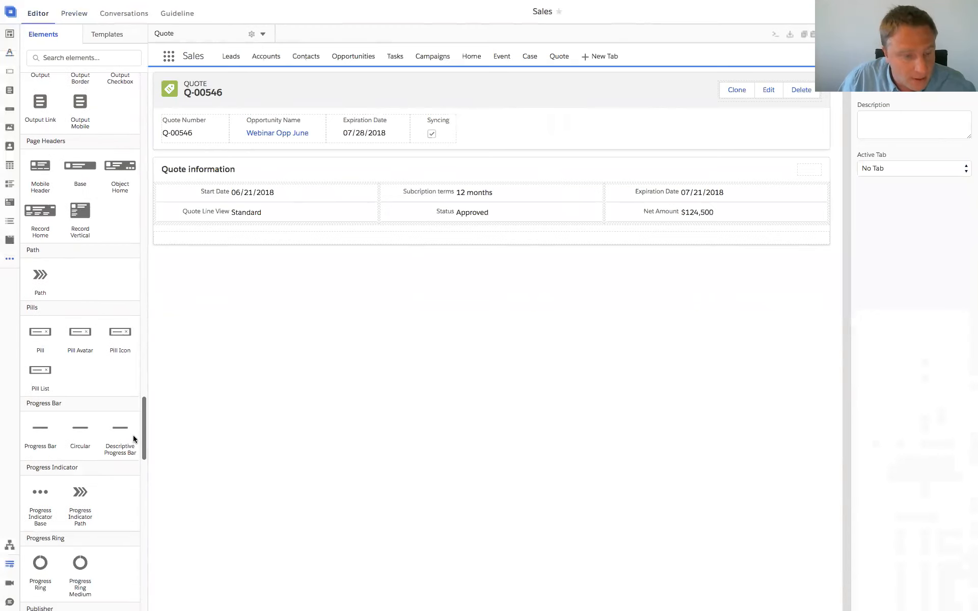
pyautogui.scroll(-2, 135, 439)
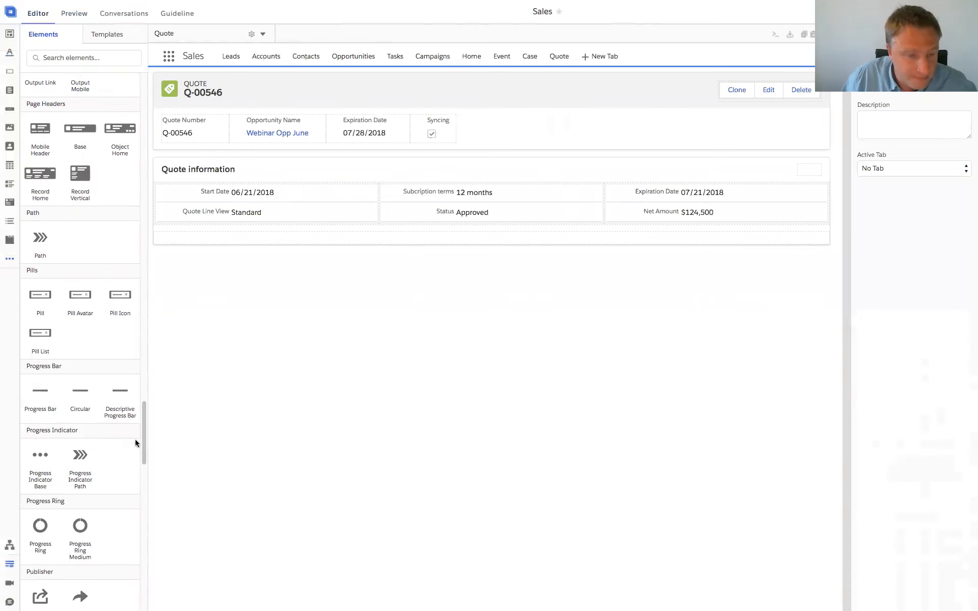
pyautogui.scroll(-4, 144, 436)
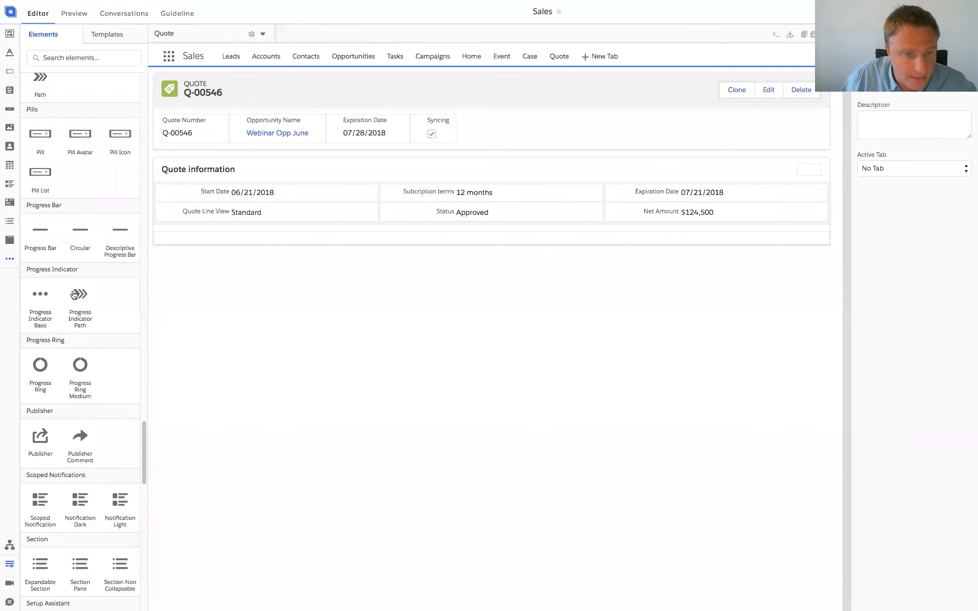
pyautogui.moveTo(74, 296); pyautogui.dragTo(305, 157)
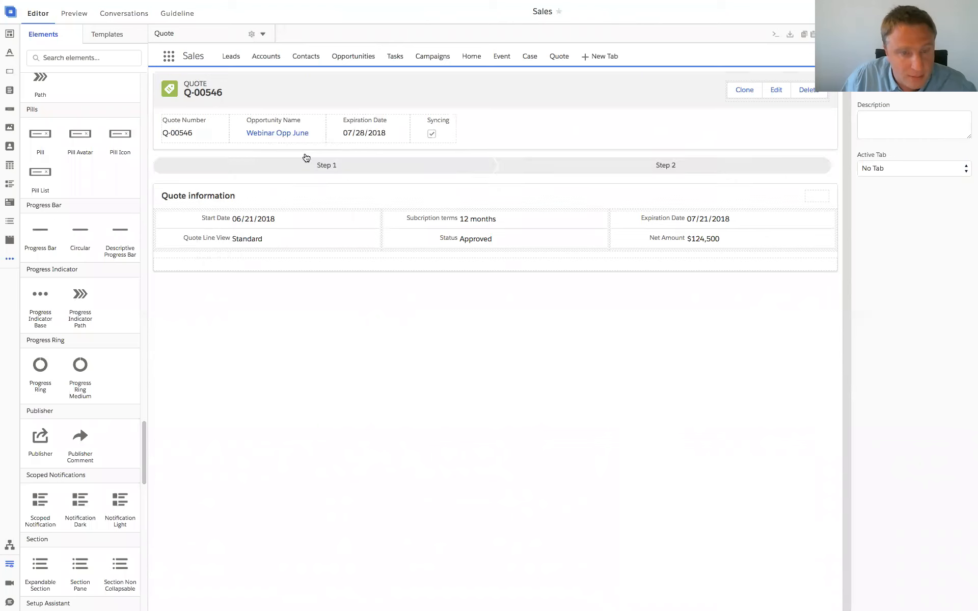
# - Add three more steps to the progress path so that it has five
pyautogui.click(287, 173)
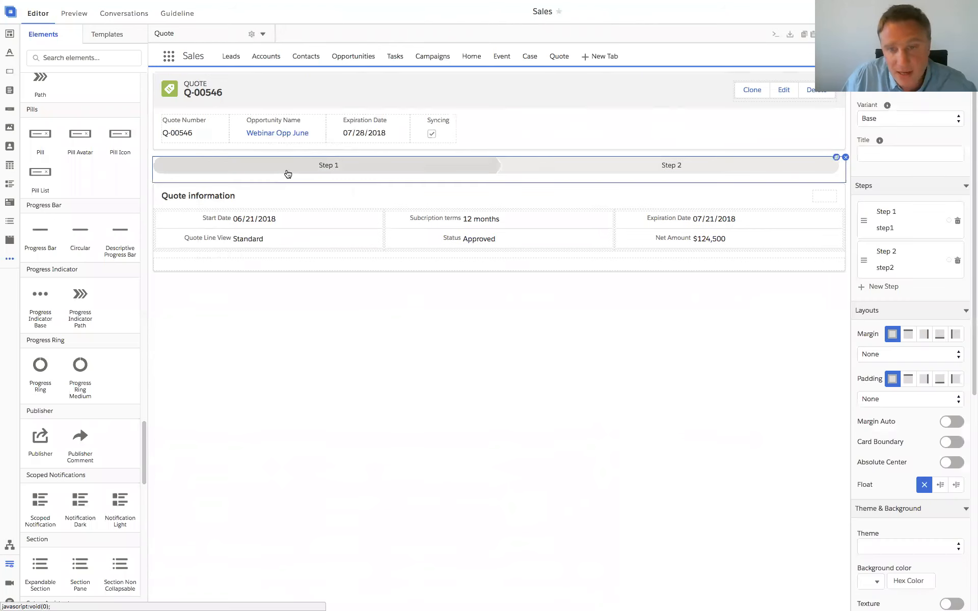
pyautogui.click(880, 286)
pyautogui.click(876, 327)
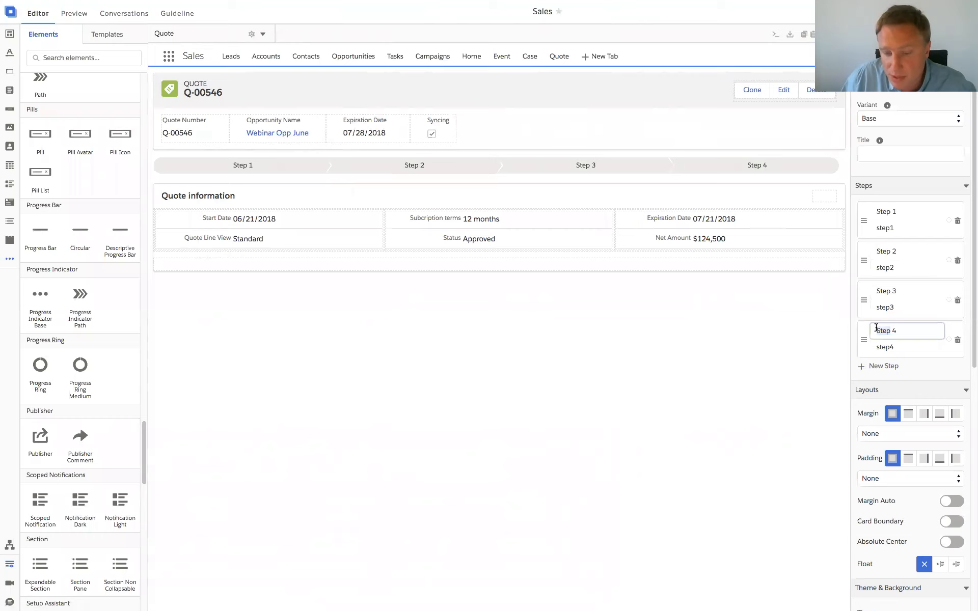
pyautogui.click(877, 366)
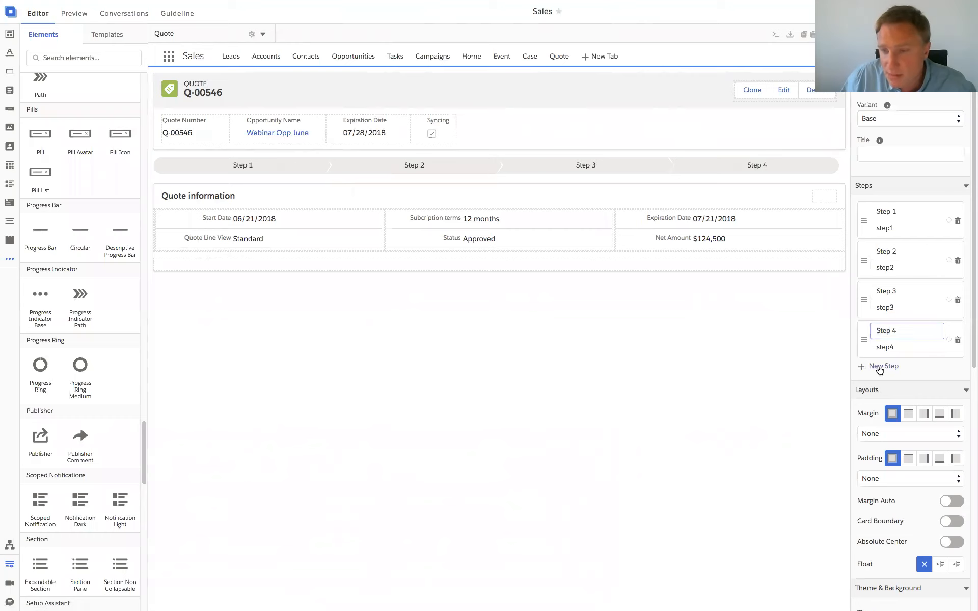
# - Label the first step of the progress path Draft
pyautogui.click(890, 212)
pyautogui.moveTo(907, 211); pyautogui.dragTo(868, 213)
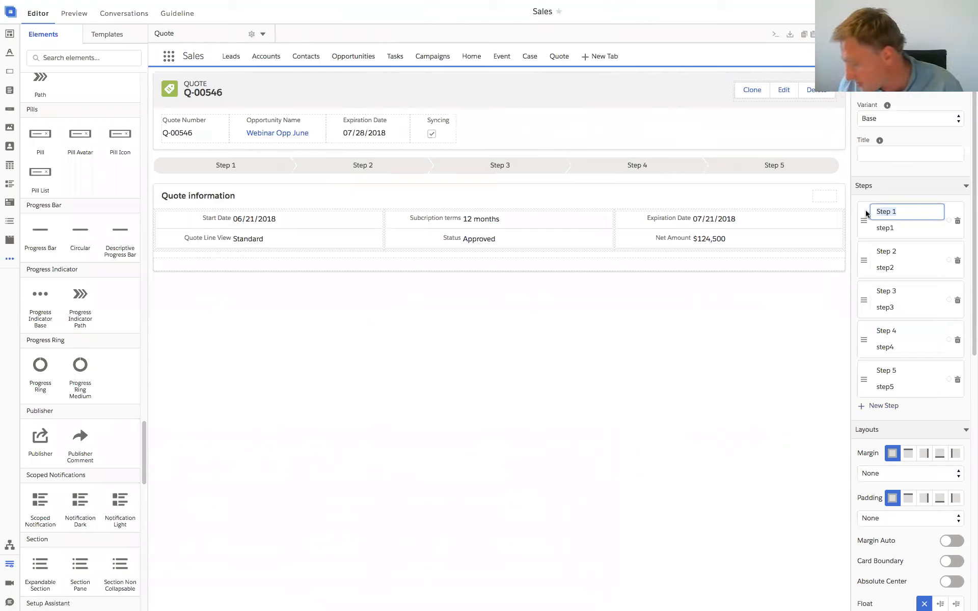
pyautogui.write('Draft')
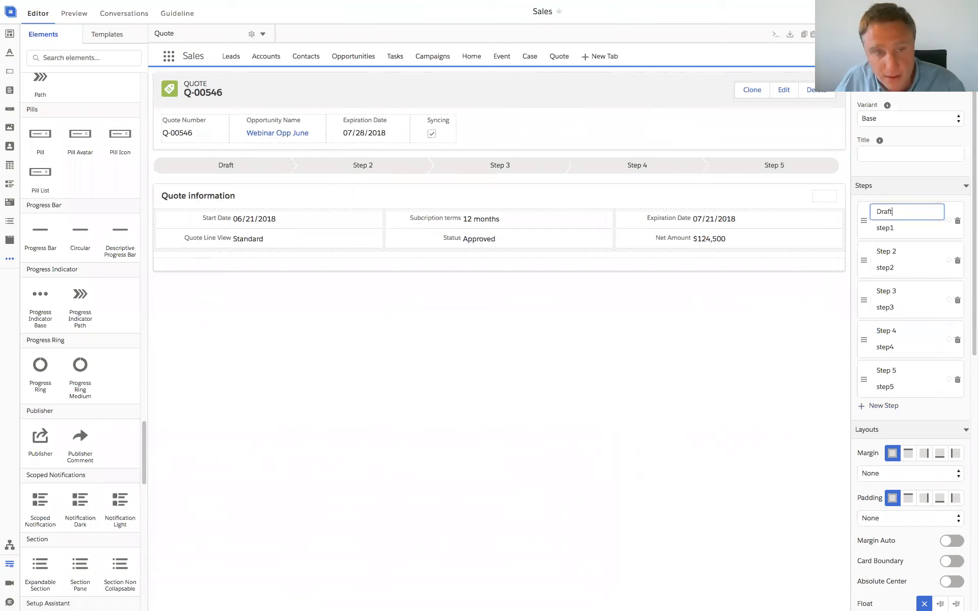
# - Label the second step of the progress path Needs Review
pyautogui.click(869, 253)
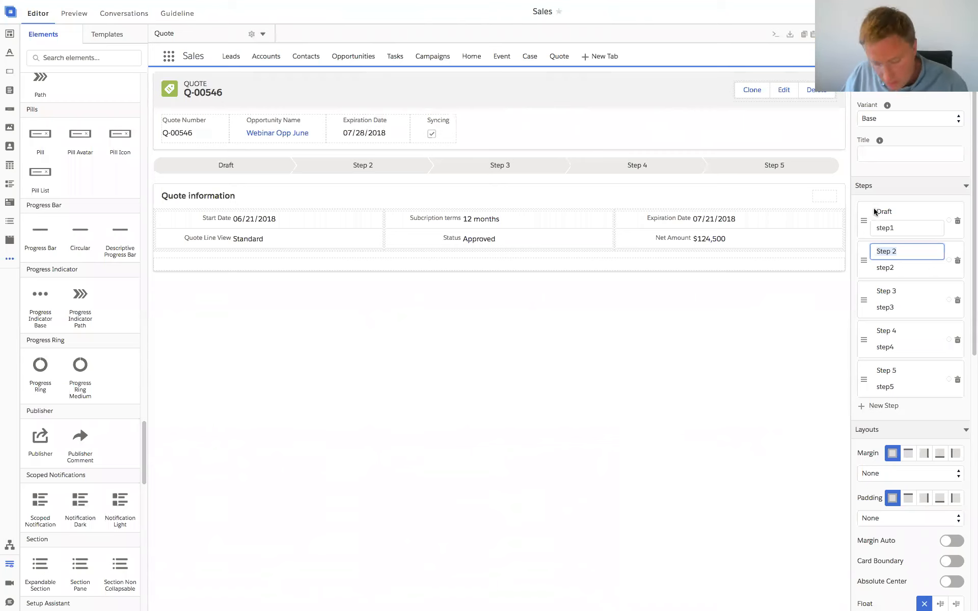
pyautogui.click(338, 165)
pyautogui.click(892, 252)
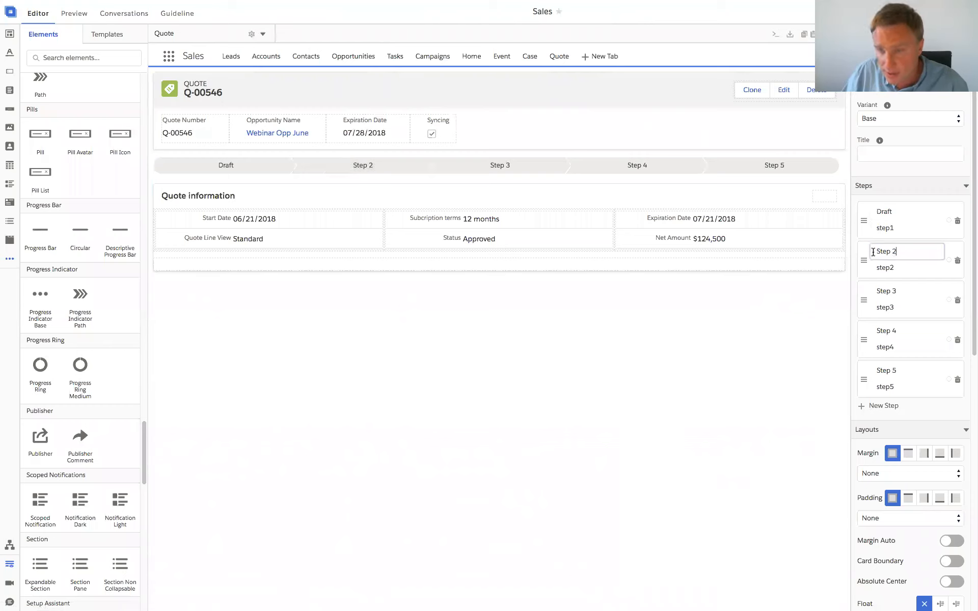
pyautogui.hotkey('ctrl', 'a')
pyautogui.write('Neded')
pyautogui.press('BackSpace')
pyautogui.press('BackSpace')
pyautogui.press('BackSpace')
pyautogui.press('BackSpace')
pyautogui.write('eeds Review')
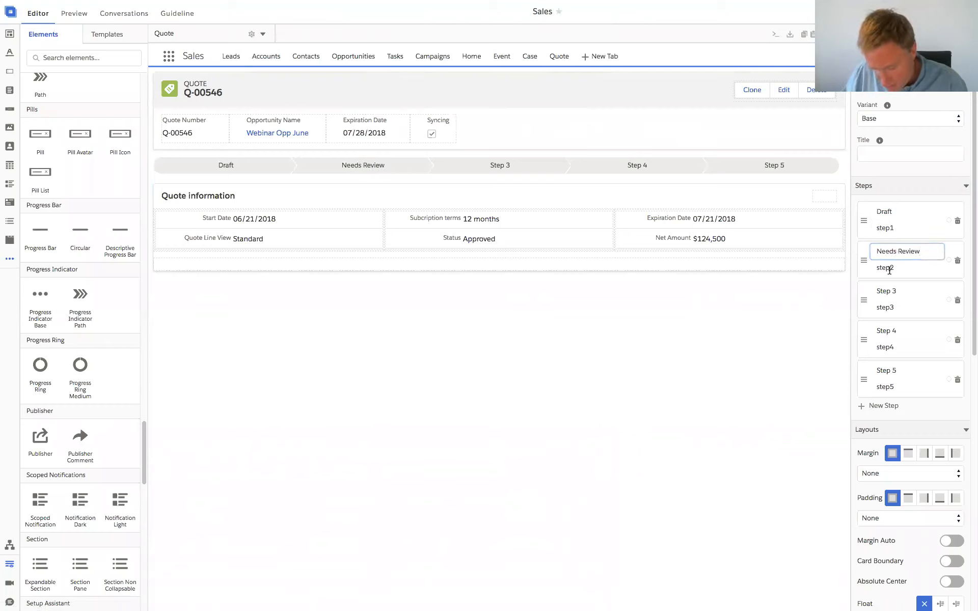
# - Label the third progress path step Approved and the fourth step Rejected
pyautogui.click(887, 292)
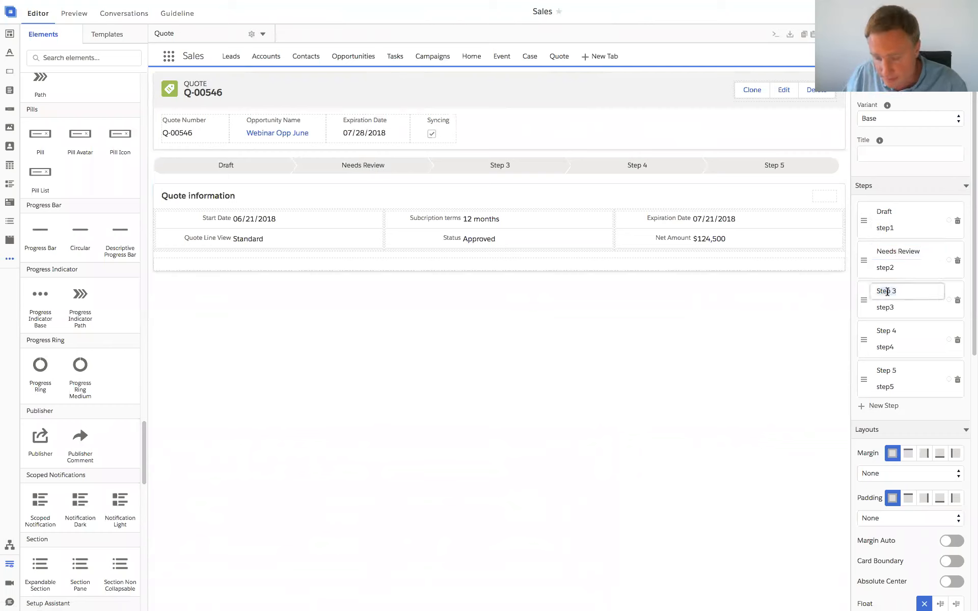
pyautogui.write('Ap')
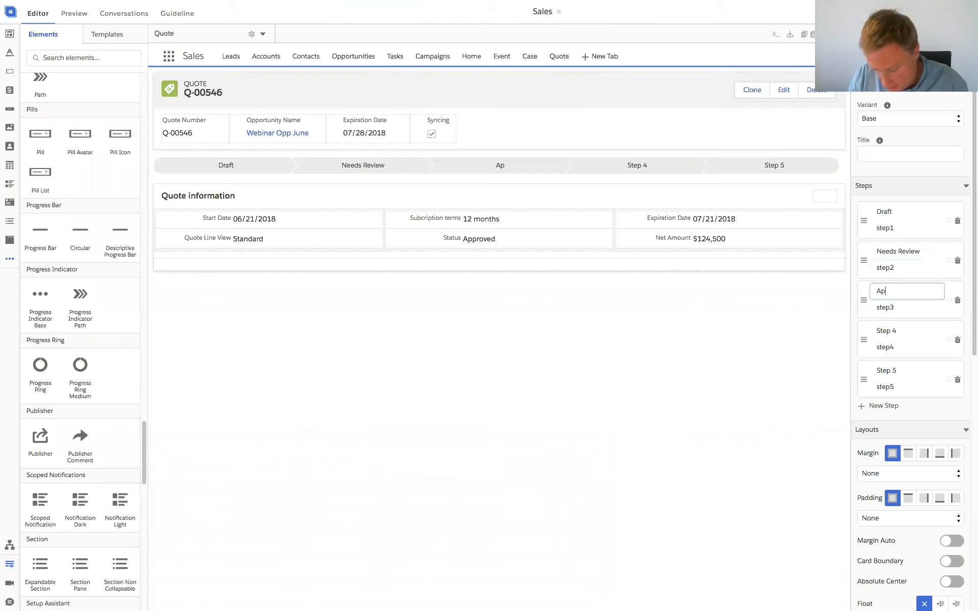
pyautogui.write('proved')
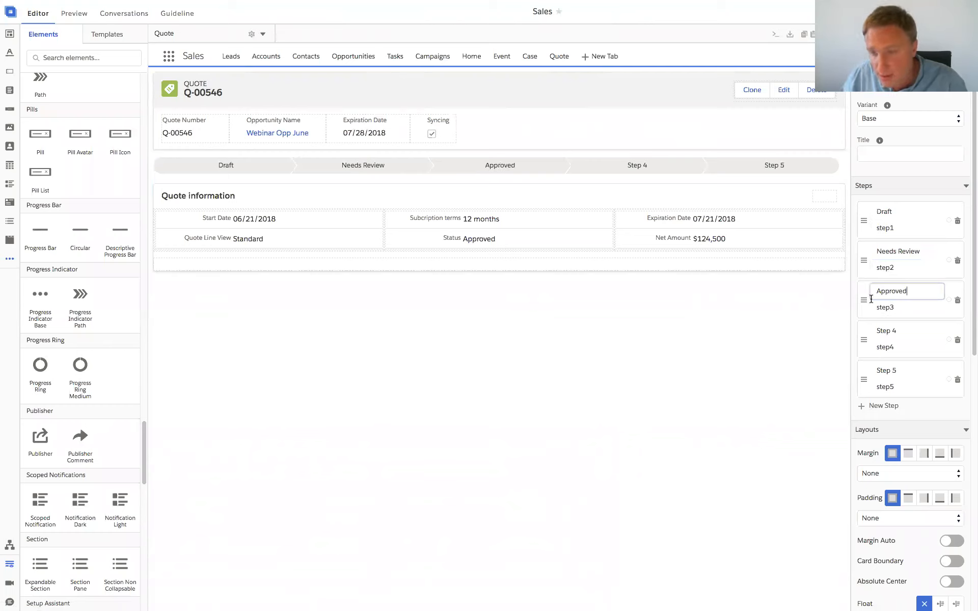
pyautogui.tripleClick(883, 333)
pyautogui.write('A')
pyautogui.press('BackSpace')
pyautogui.write('Rejerc')
pyautogui.press('BackSpace')
pyautogui.write('cted')
# - Label the fifth progress path step Accepted and make Approved the path's current step
pyautogui.press('Tab')
pyautogui.press('Tab')
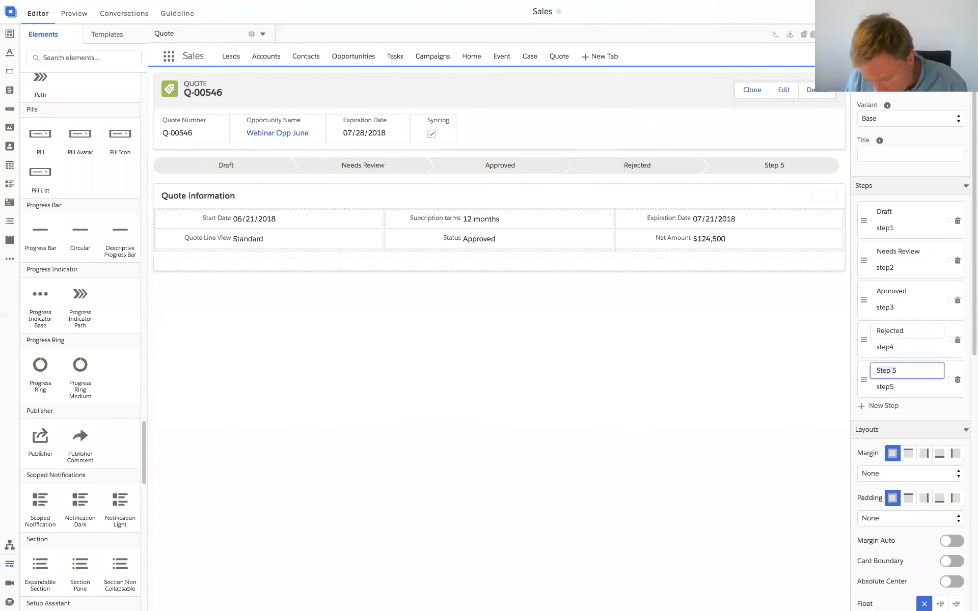
pyautogui.write('Accepted')
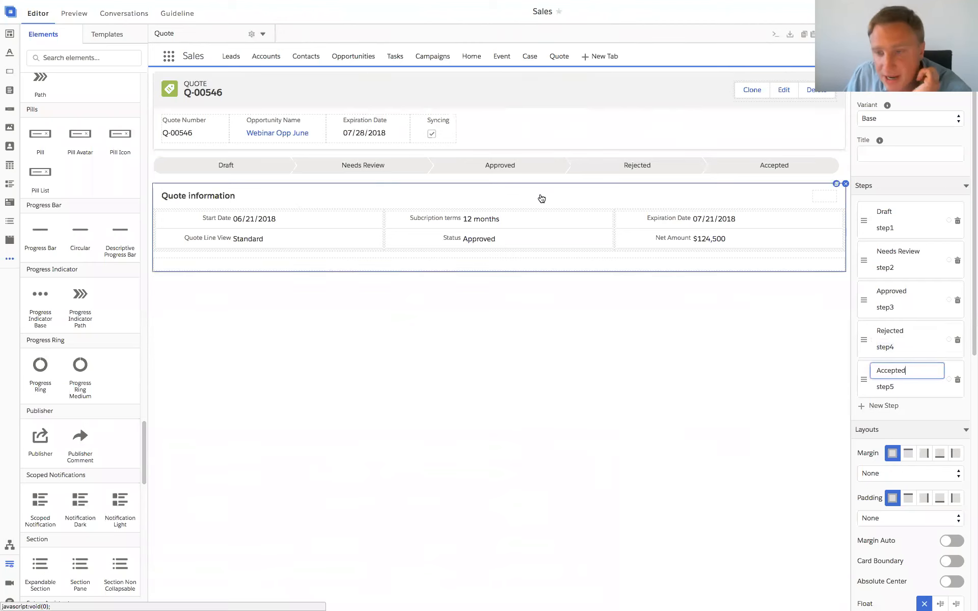
pyautogui.click(948, 302)
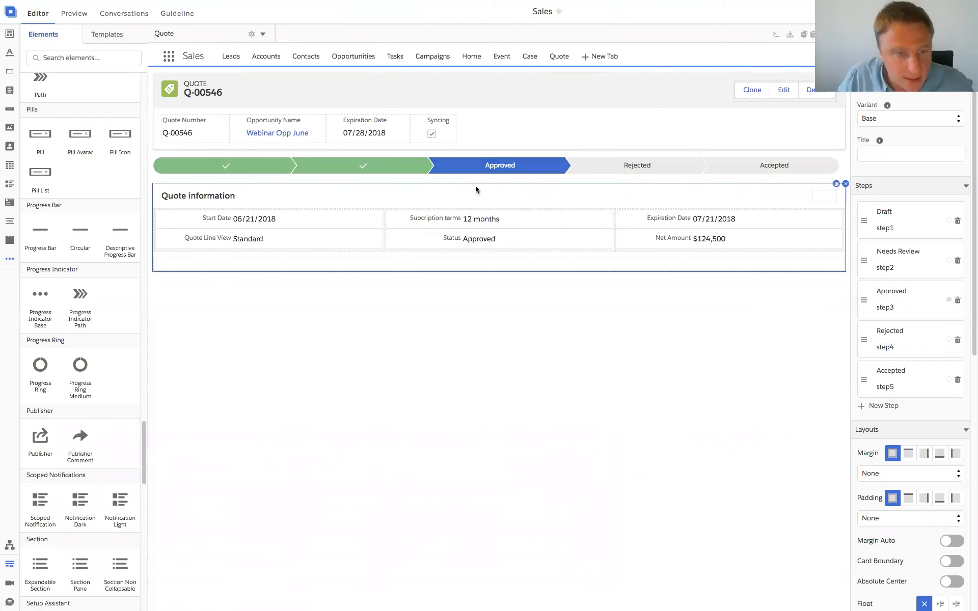
pyautogui.click(299, 203)
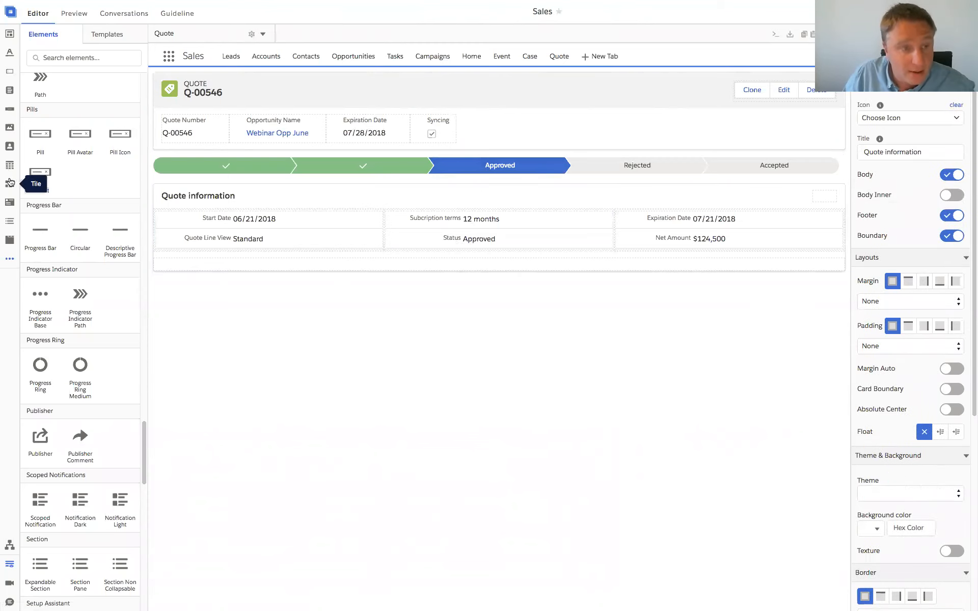
pyautogui.scroll(-1, 135, 516)
pyautogui.scroll(-10, 135, 516)
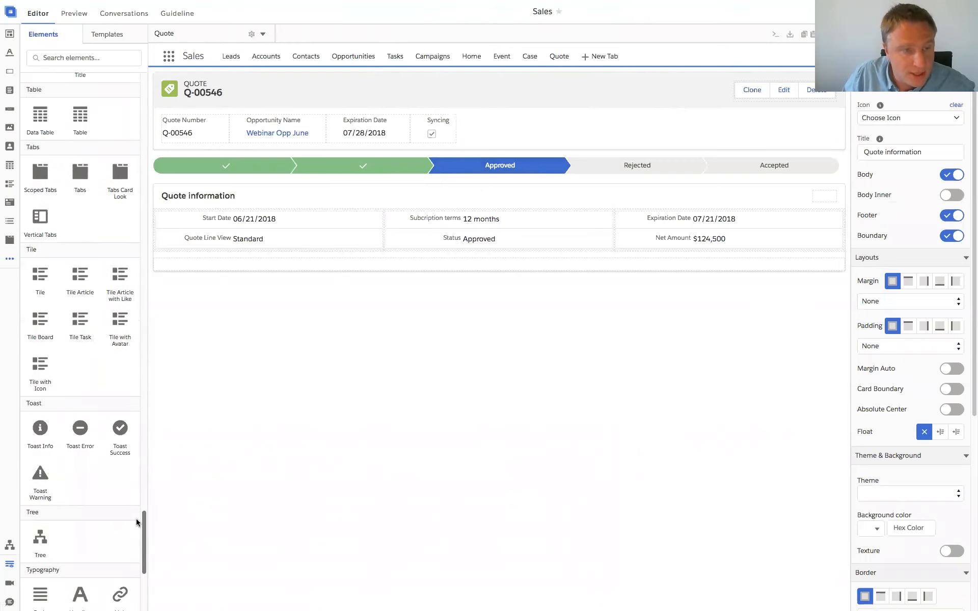
pyautogui.scroll(1, 139, 506)
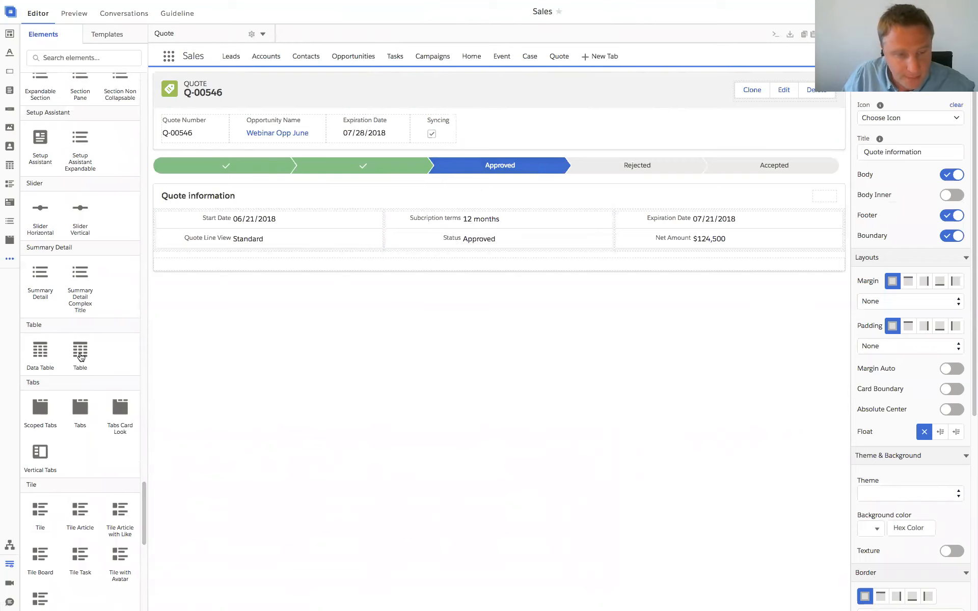
pyautogui.moveTo(81, 353); pyautogui.dragTo(337, 264)
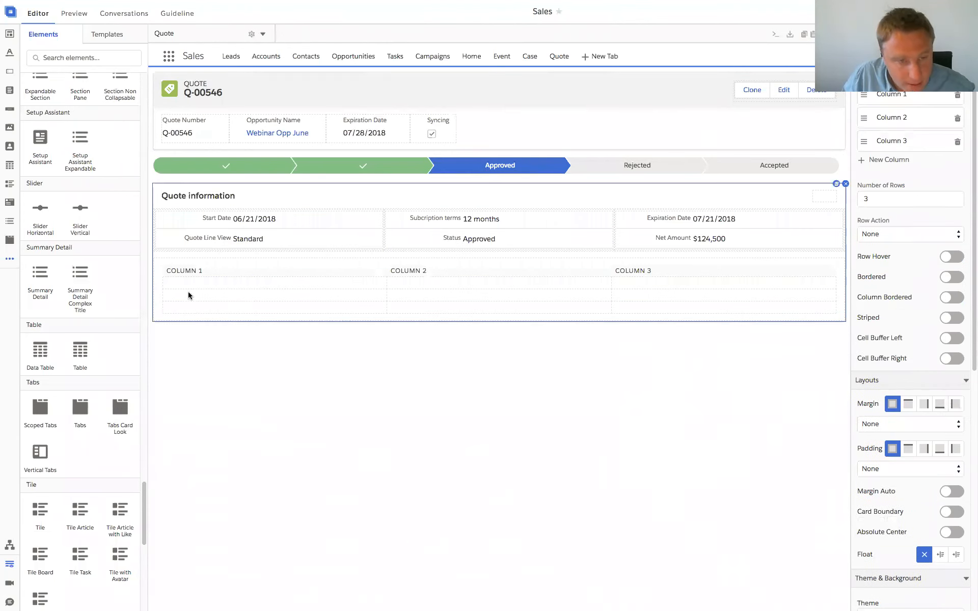
pyautogui.click(262, 282)
pyautogui.moveTo(268, 274)
pyautogui.mouseDown()
pyautogui.moveTo(282, 257)
pyautogui.moveTo(258, 258)
pyautogui.moveTo(275, 266)
pyautogui.moveTo(285, 257)
pyautogui.moveTo(242, 260)
pyautogui.moveTo(258, 261)
pyautogui.mouseUp()
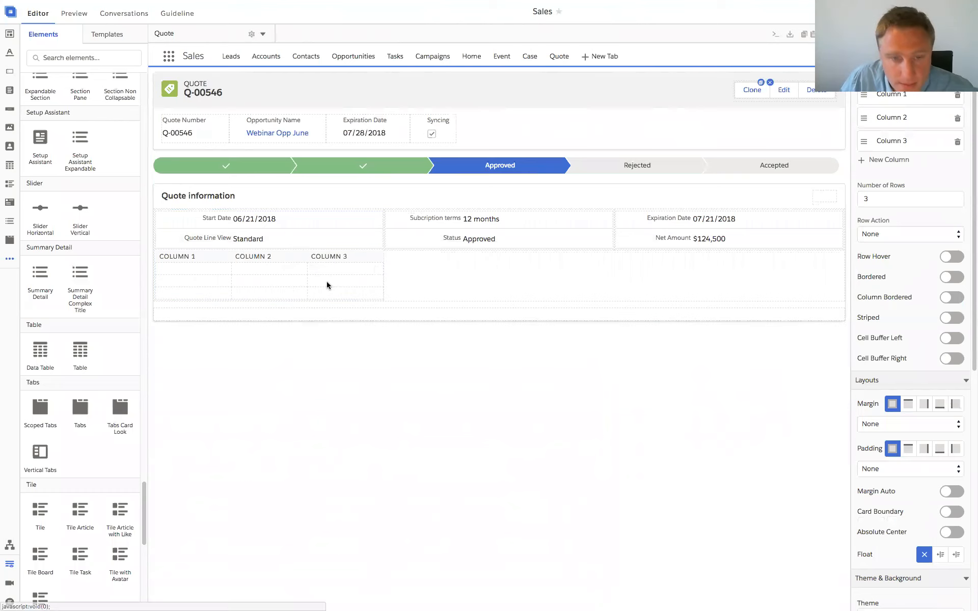
pyautogui.click(382, 251)
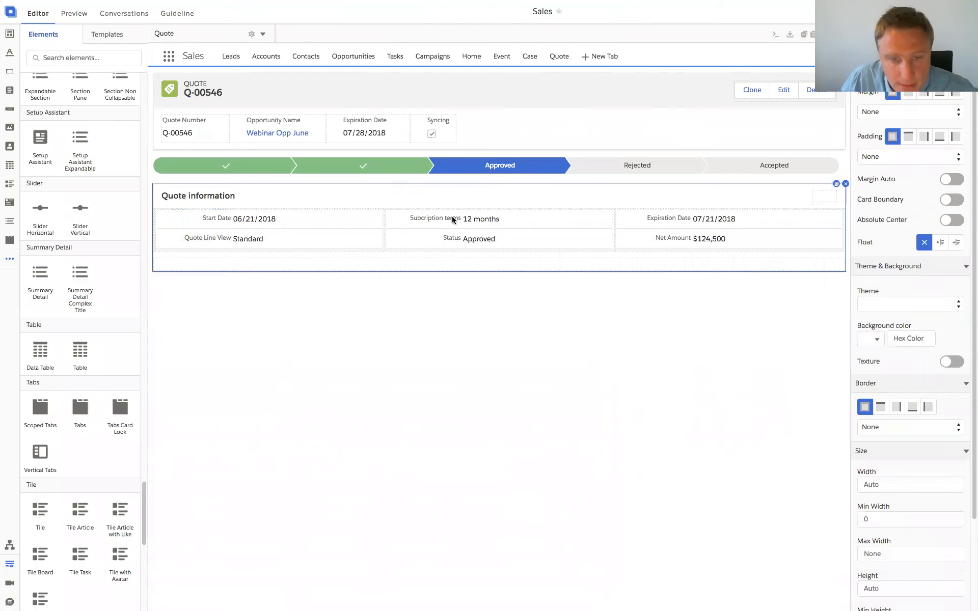
# - Give the three-column grid in the Quote information card a Medium bottom margin
pyautogui.click(435, 209)
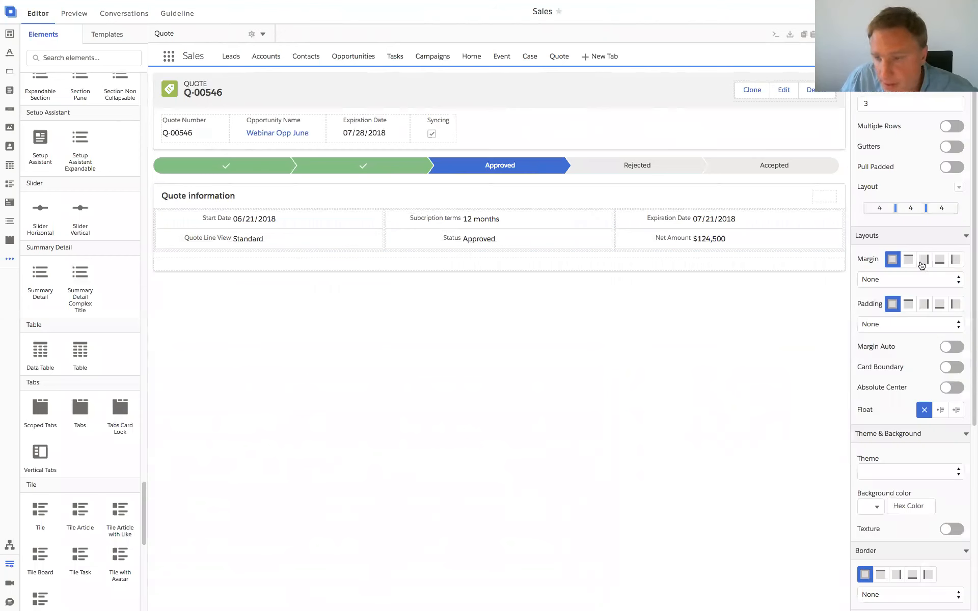
pyautogui.click(939, 261)
pyautogui.click(927, 279)
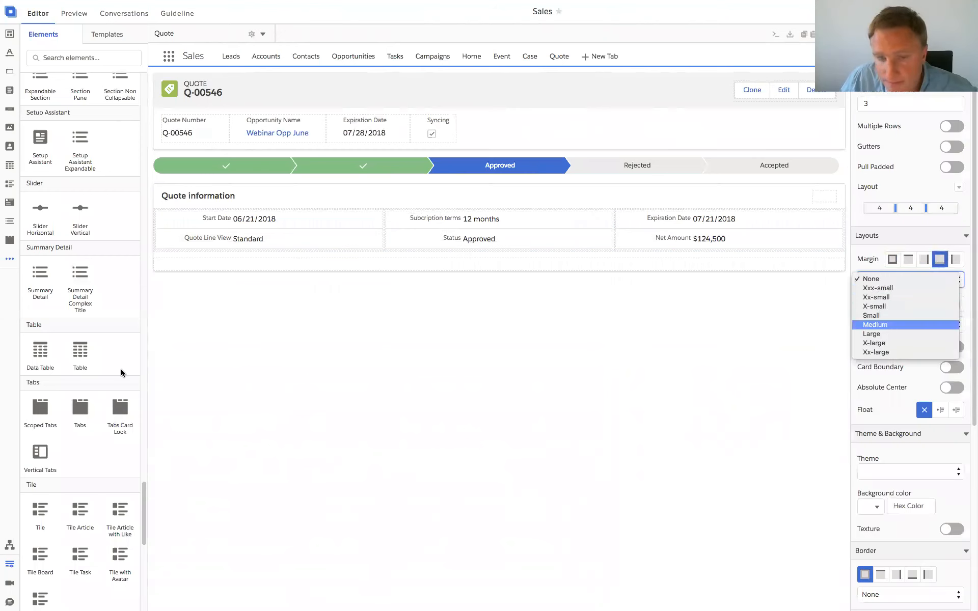
pyautogui.click(98, 277)
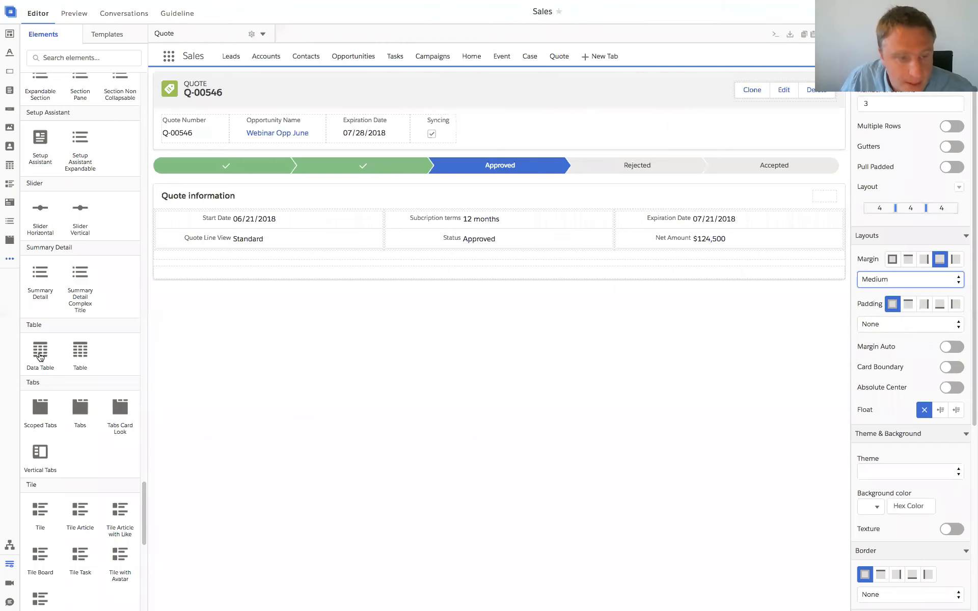
# - Insert a Table below the three-column grid in the Quote information card and add four columns for a total of seven
pyautogui.moveTo(80, 351); pyautogui.dragTo(253, 258)
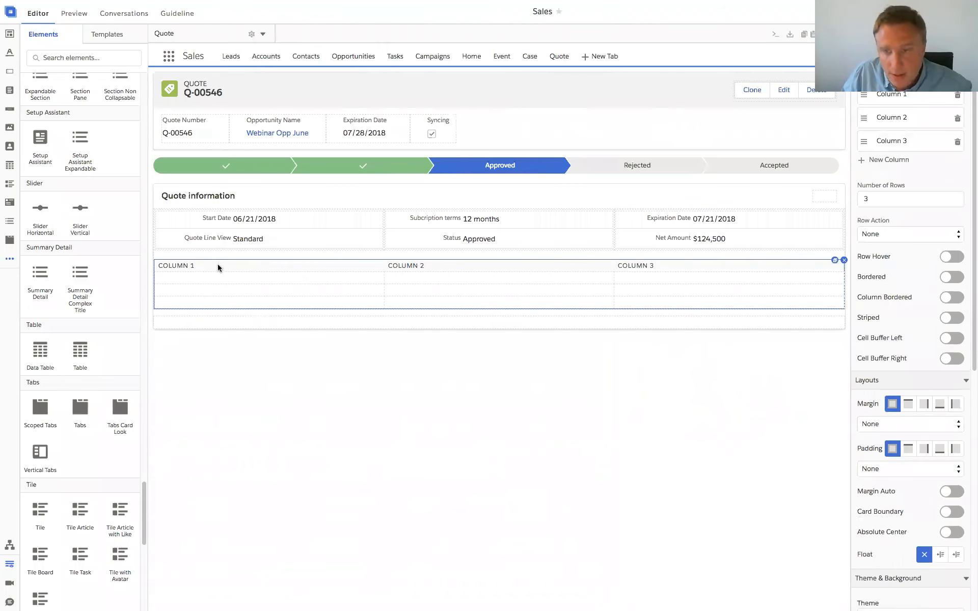
pyautogui.click(882, 162)
pyautogui.click(880, 184)
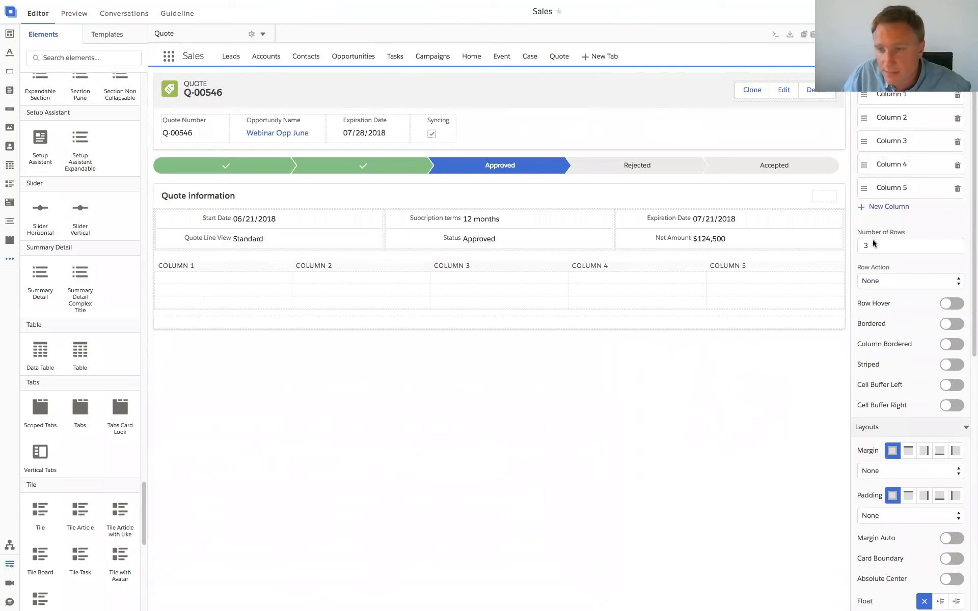
pyautogui.click(880, 206)
pyautogui.click(879, 231)
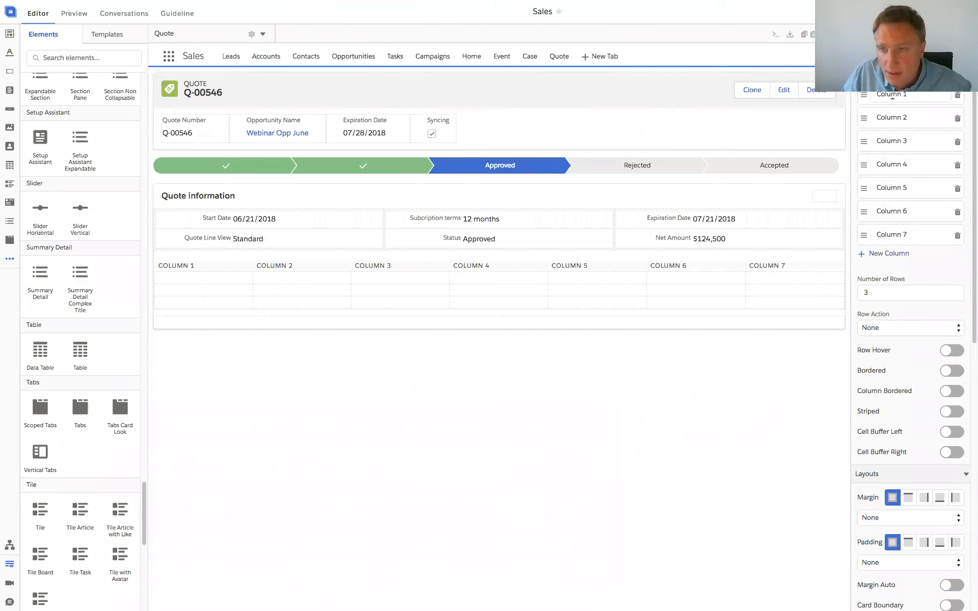
# - Leave the table's first column header blank and name the second column Product Name
pyautogui.press('super+a')
pyautogui.press('BackSpace')
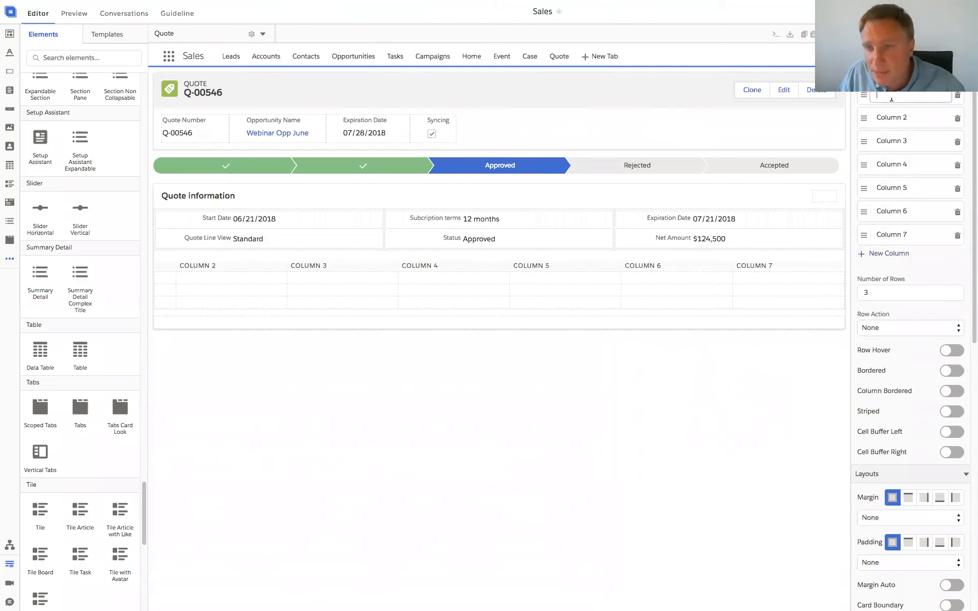
pyautogui.click(169, 281)
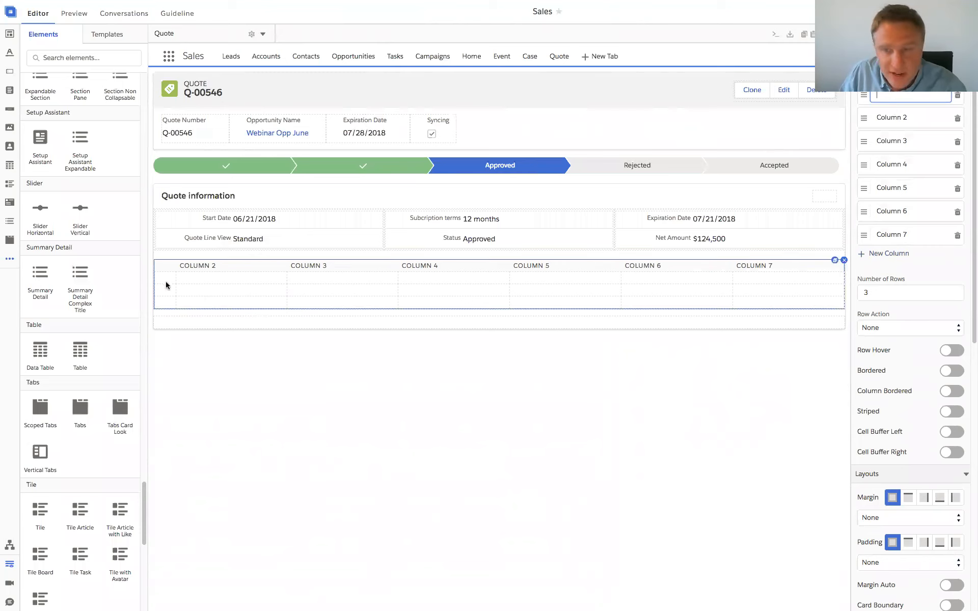
pyautogui.click(885, 118)
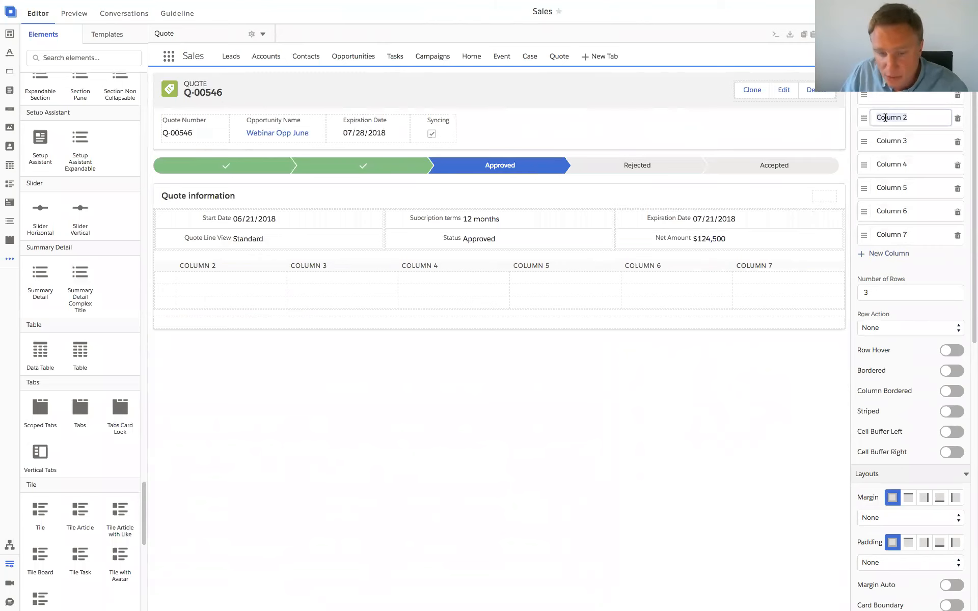
pyautogui.write('Product')
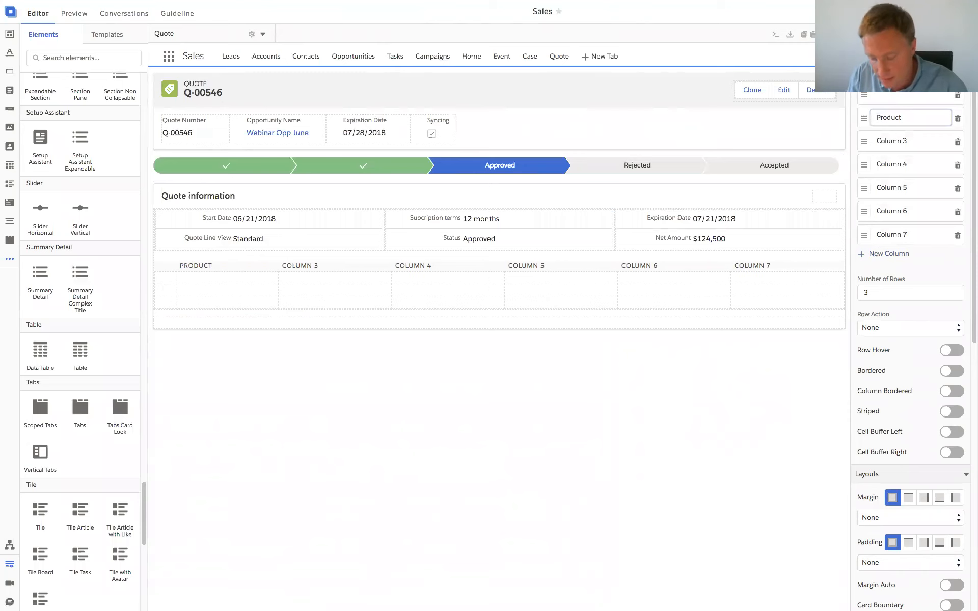
pyautogui.write(' Name')
pyautogui.press('Tab')
# - Name the table's third column Description and the fourth column Quantity
pyautogui.write('Description')
pyautogui.press('Tab')
pyautogui.write('Quanitty')
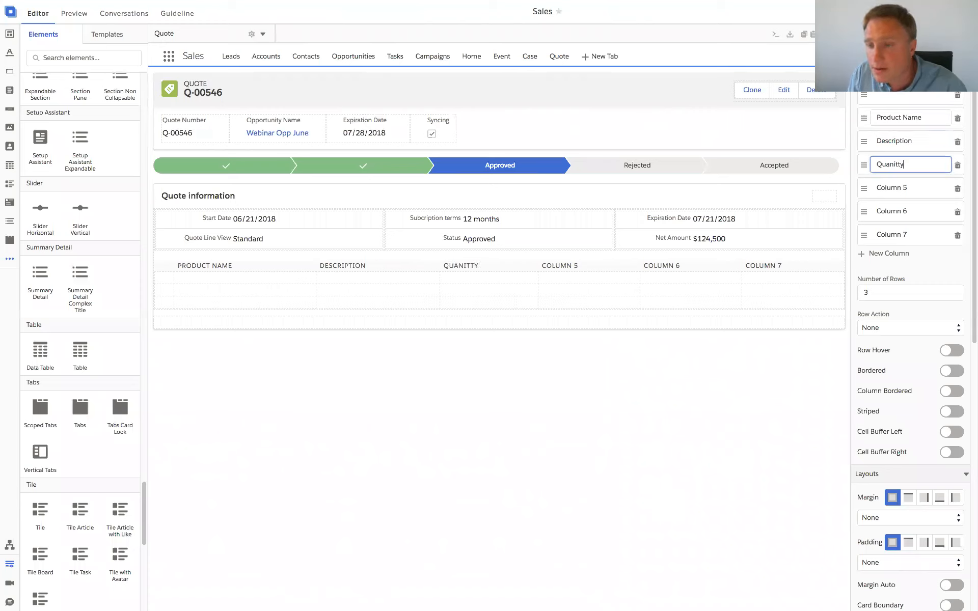
pyautogui.press('BackSpace')
pyautogui.press('BackSpace')
pyautogui.press('BackSpace')
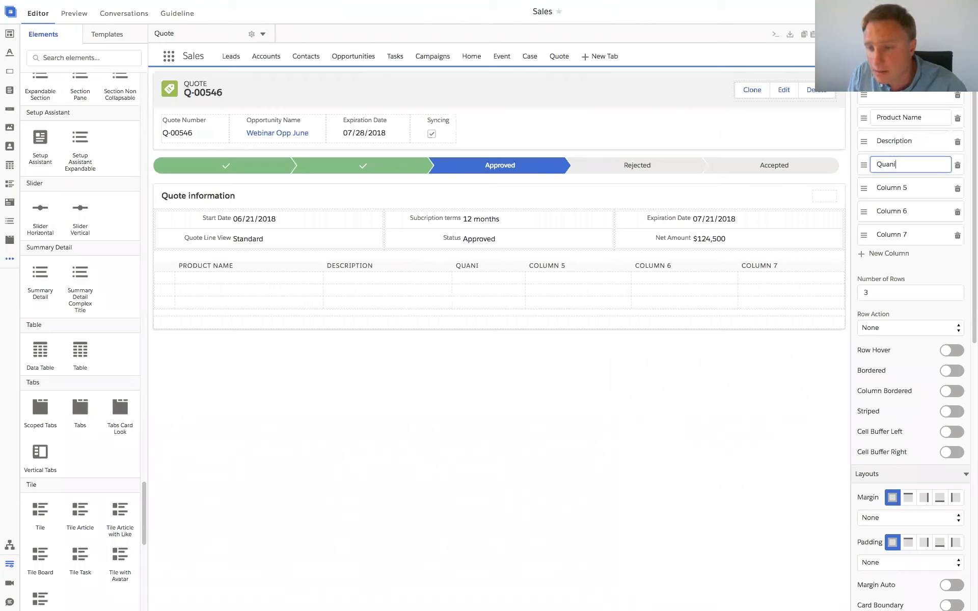
pyautogui.press('BackSpace')
pyautogui.write('tity')
pyautogui.press('Tab')
# - Name the table's fifth, sixth and seventh columns Unit Price, Discount and Total
pyautogui.write('Unit Price')
pyautogui.press('Tab')
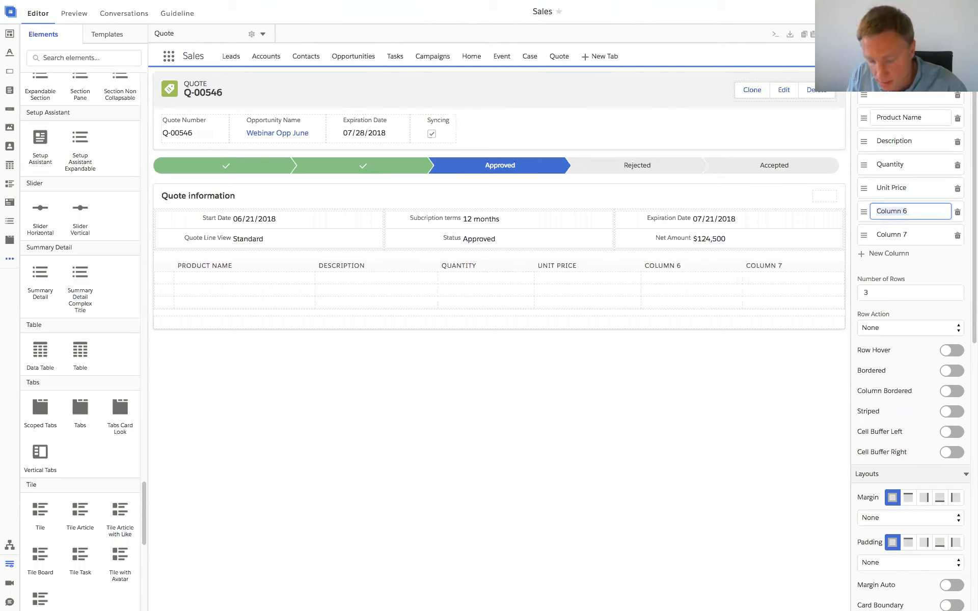
pyautogui.write('Discount')
pyautogui.press('Tab')
pyautogui.write('To')
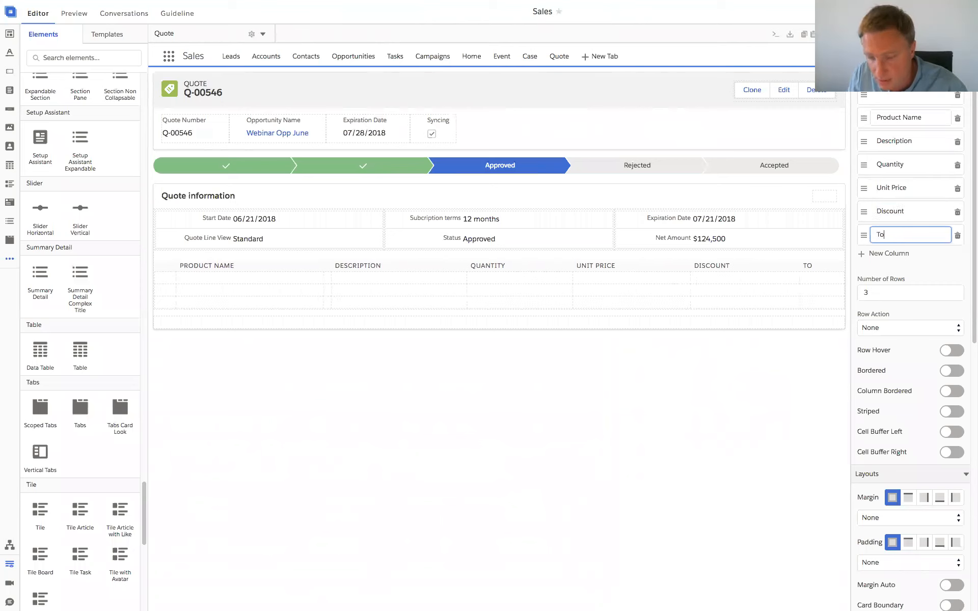
pyautogui.write('tal')
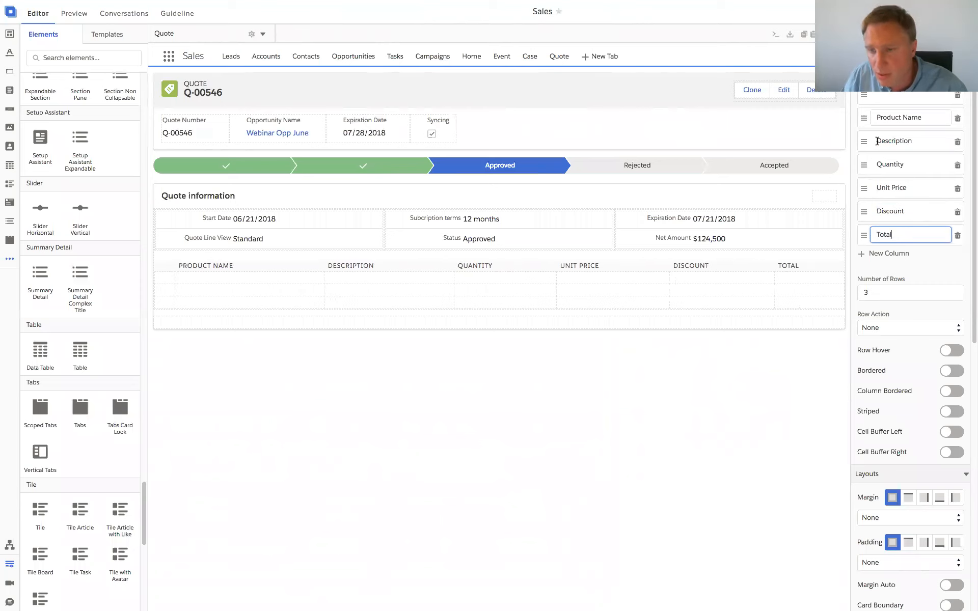
# - Add an eighth column at the end of the table and clear its header name
pyautogui.click(879, 257)
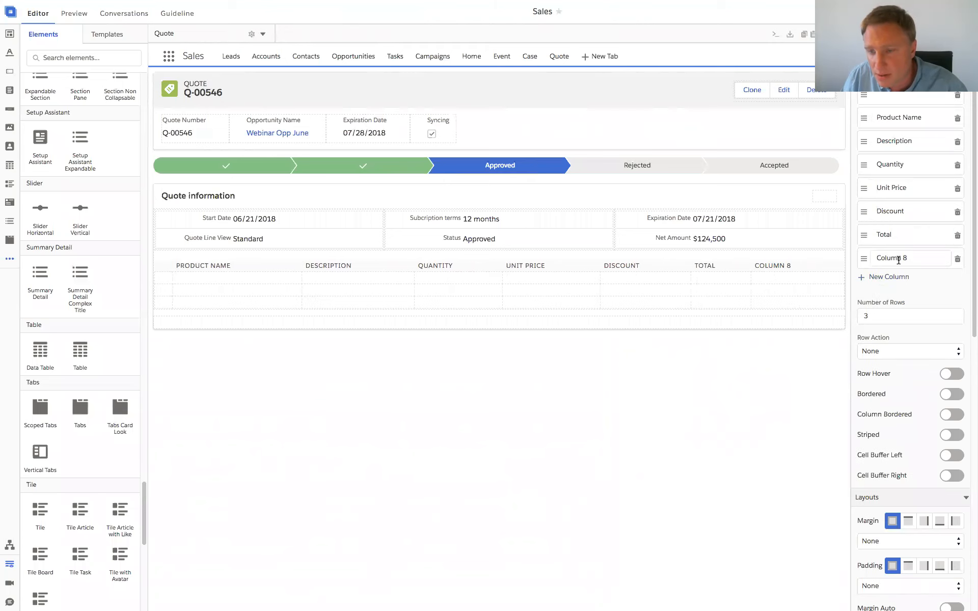
pyautogui.tripleClick(900, 259)
pyautogui.press('BackSpace')
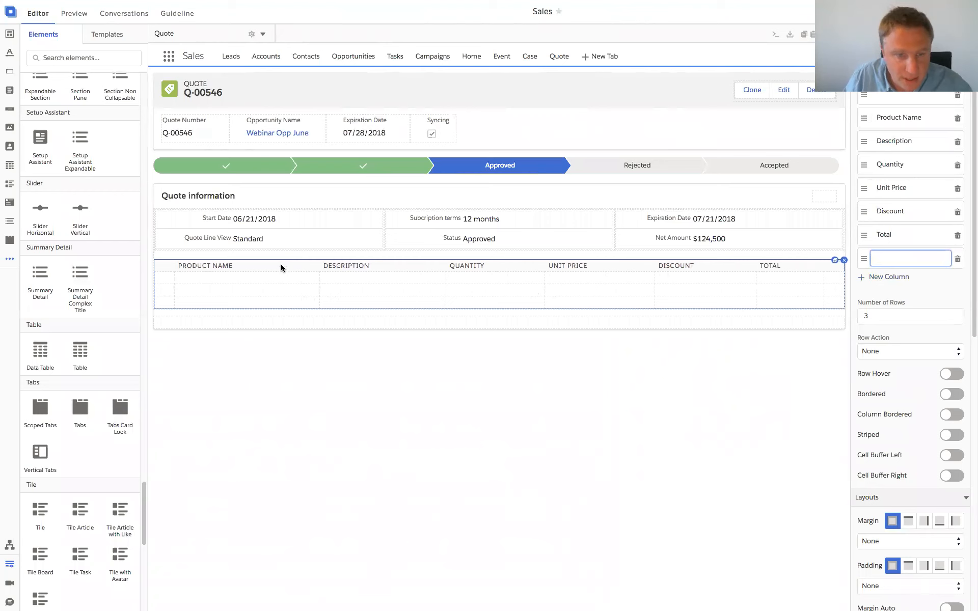
pyautogui.click(862, 306)
pyautogui.click(954, 309)
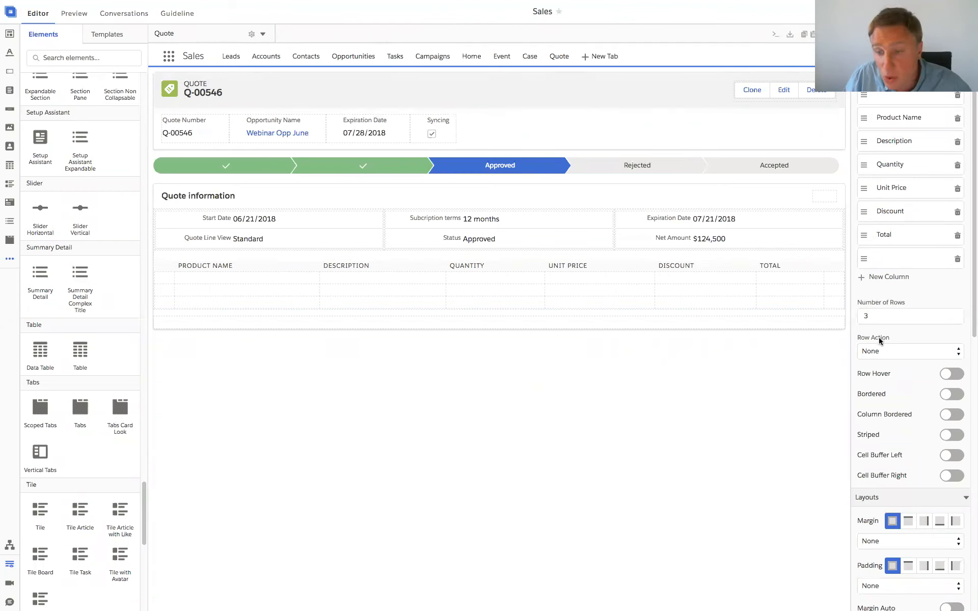
# - Set the product table's row action to Checkbox
pyautogui.click(876, 353)
pyautogui.click(873, 361)
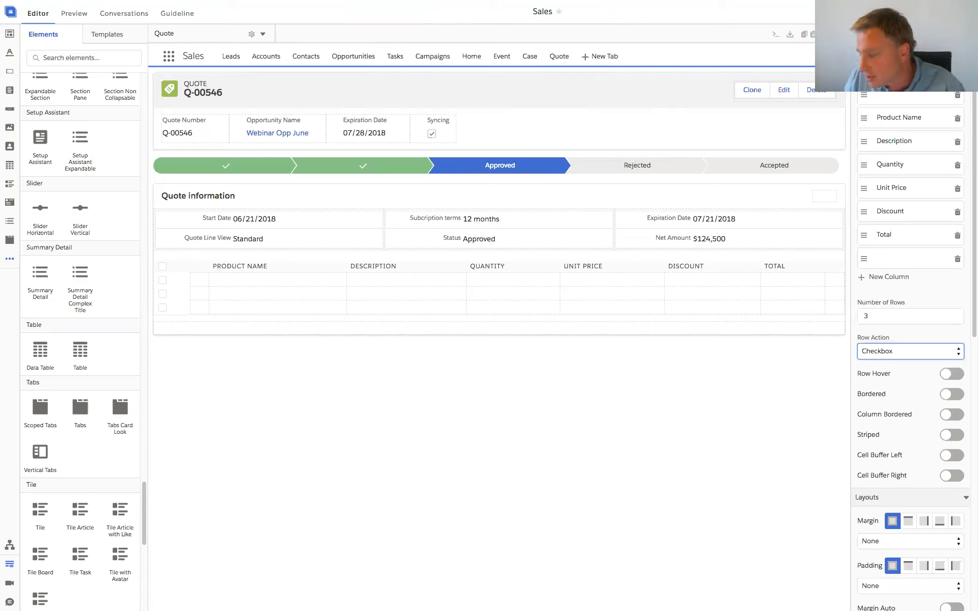
pyautogui.click(951, 374)
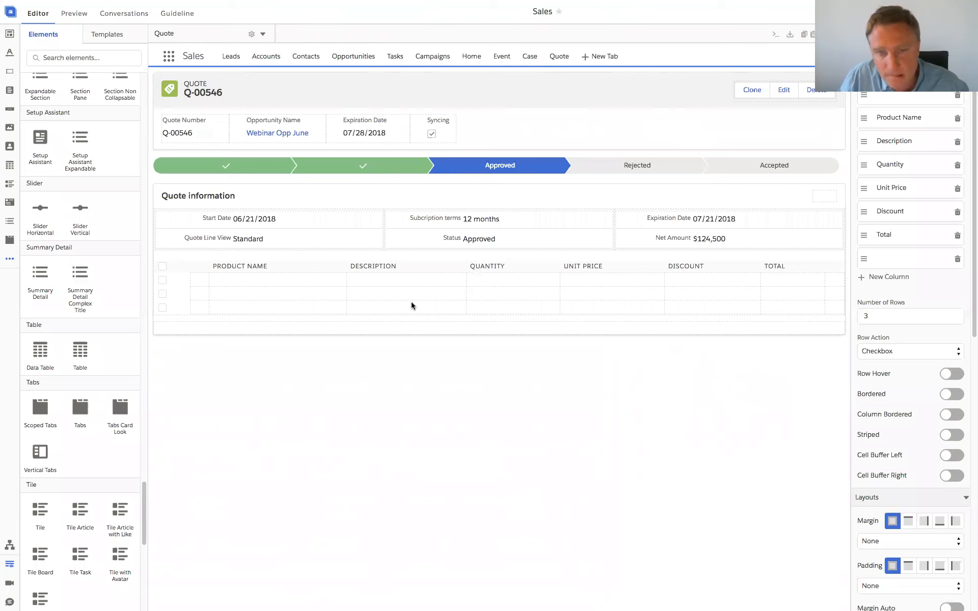
pyautogui.click(457, 264)
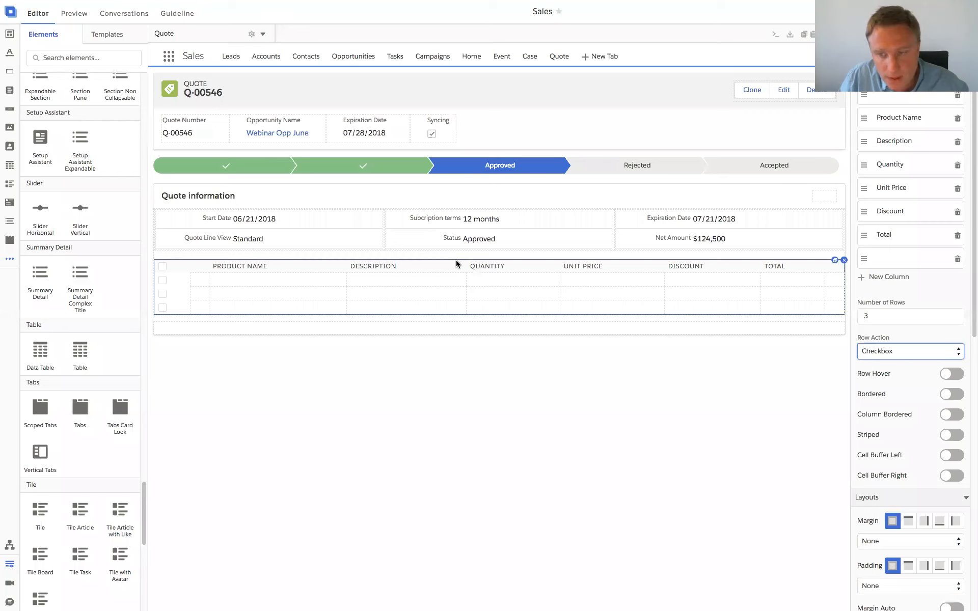
pyautogui.click(696, 326)
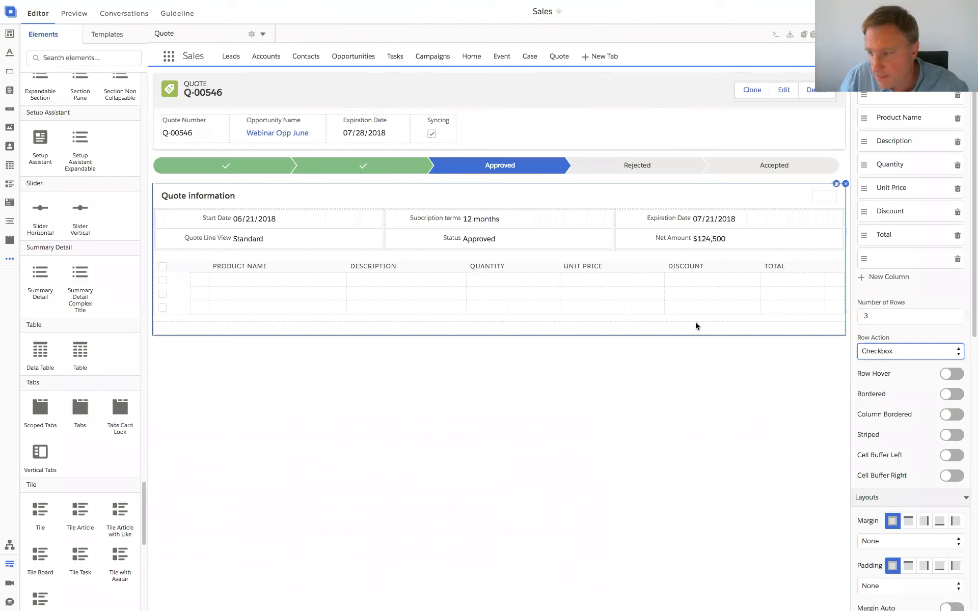
# - Inspect the progress path's step settings, search the element library for "path" and clear the search
pyautogui.click(407, 177)
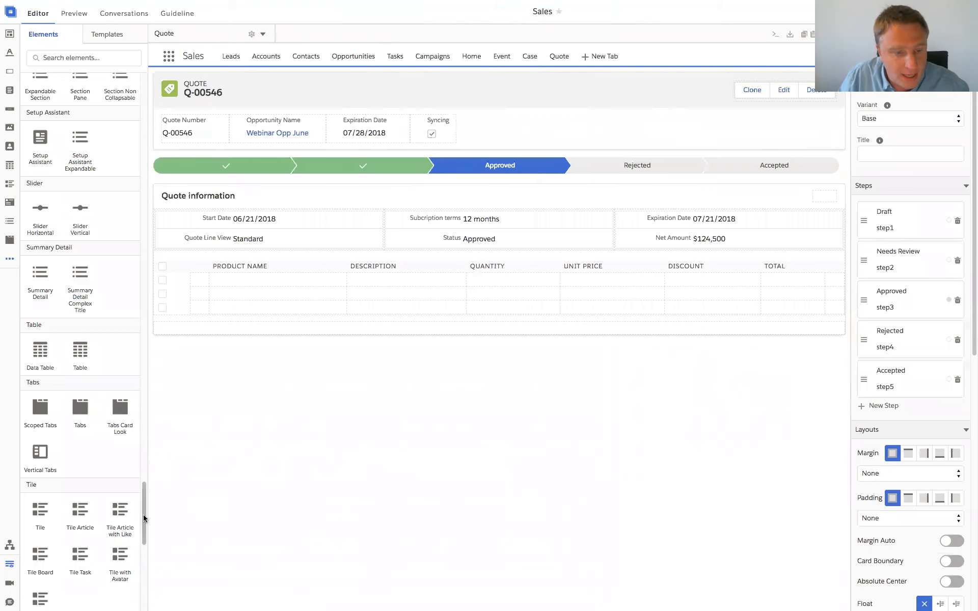
pyautogui.scroll(12, 148, 433)
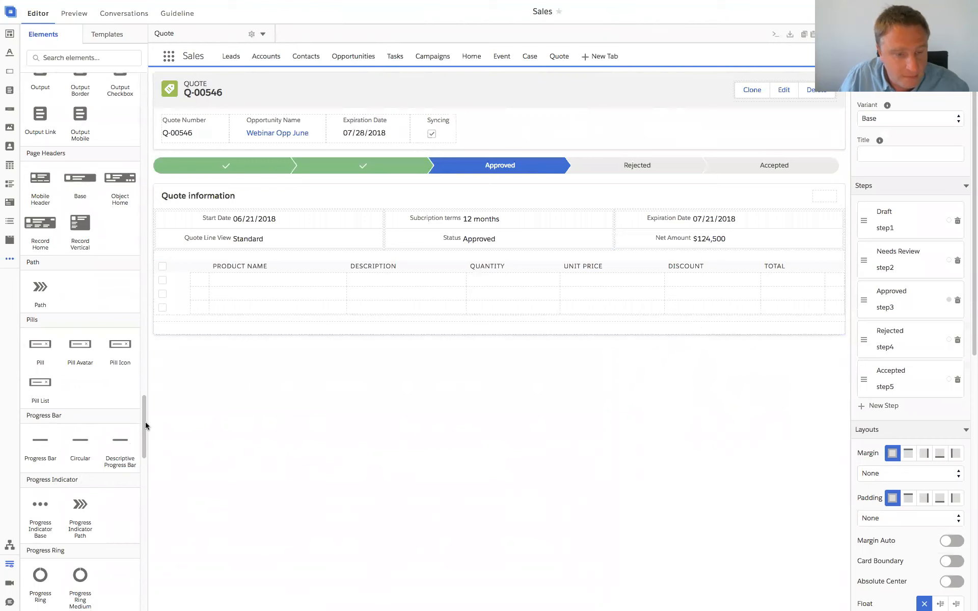
pyautogui.moveTo(147, 371); pyautogui.dragTo(144, 153)
pyautogui.click(98, 58)
pyautogui.write('path')
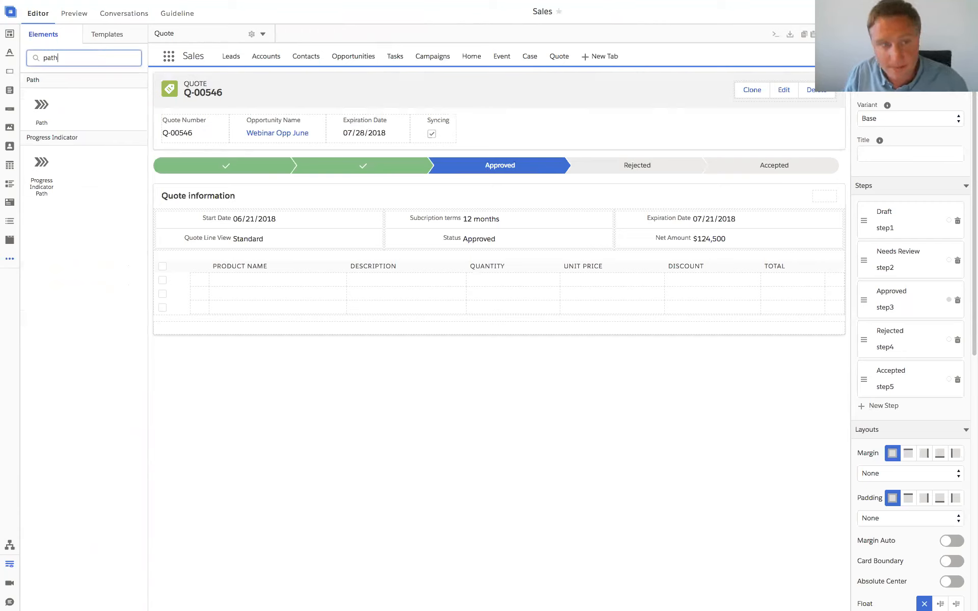
pyautogui.press('BackSpace')
pyautogui.press('BackSpace')
pyautogui.press('BackSpace')
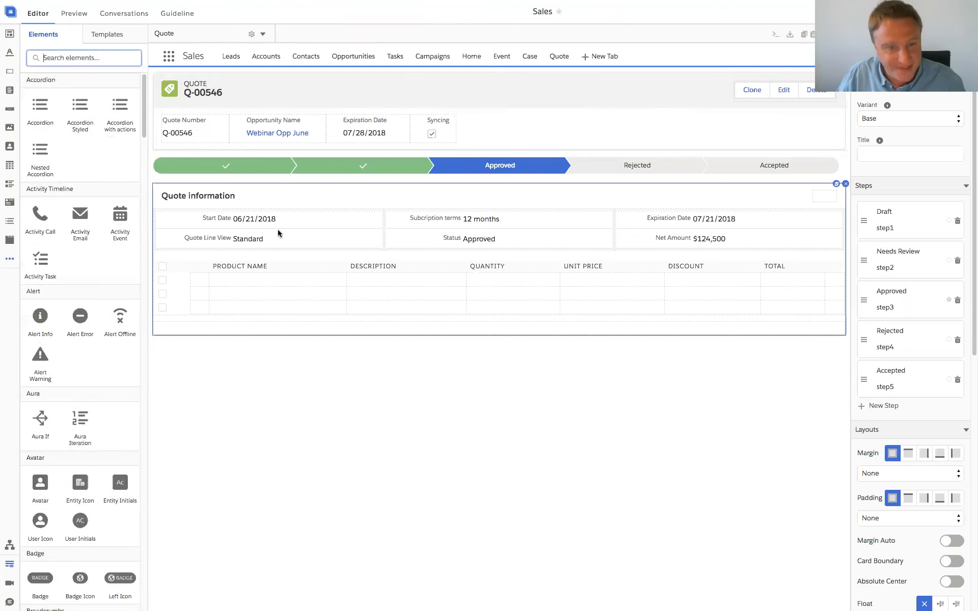
# - Select the product table in the Quote information card and enable Row Hover for it
pyautogui.click(281, 270)
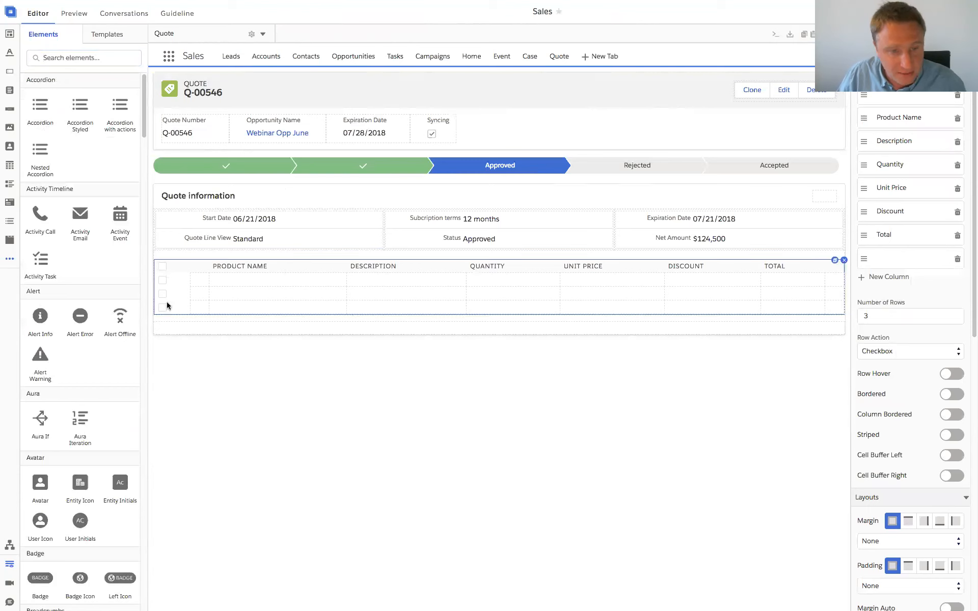
pyautogui.moveTo(972, 338); pyautogui.dragTo(972, 364)
pyautogui.click(952, 307)
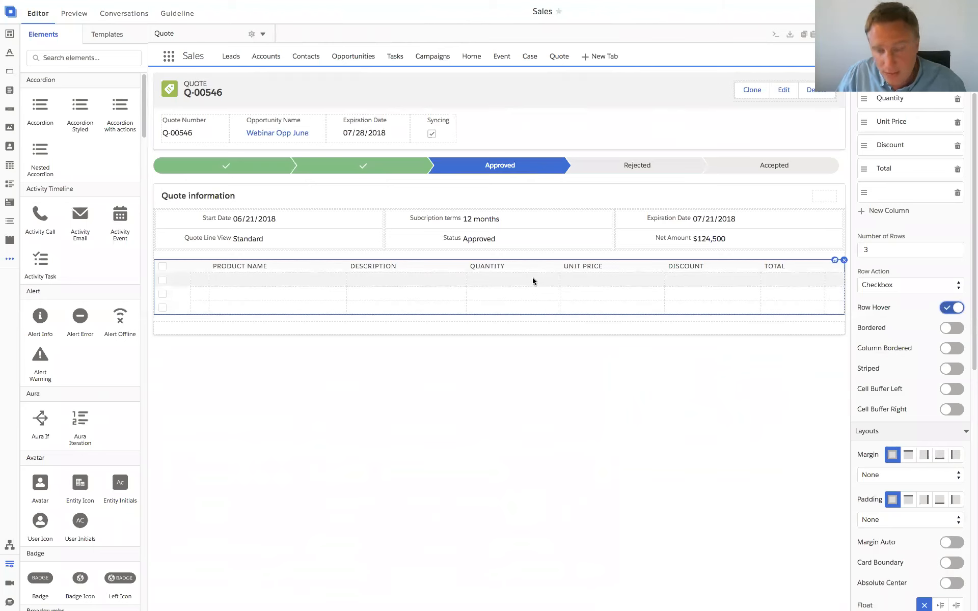
# - Turn on borders for the quote line table and place a Custom icon in the first row's cell before Product Name
pyautogui.click(950, 329)
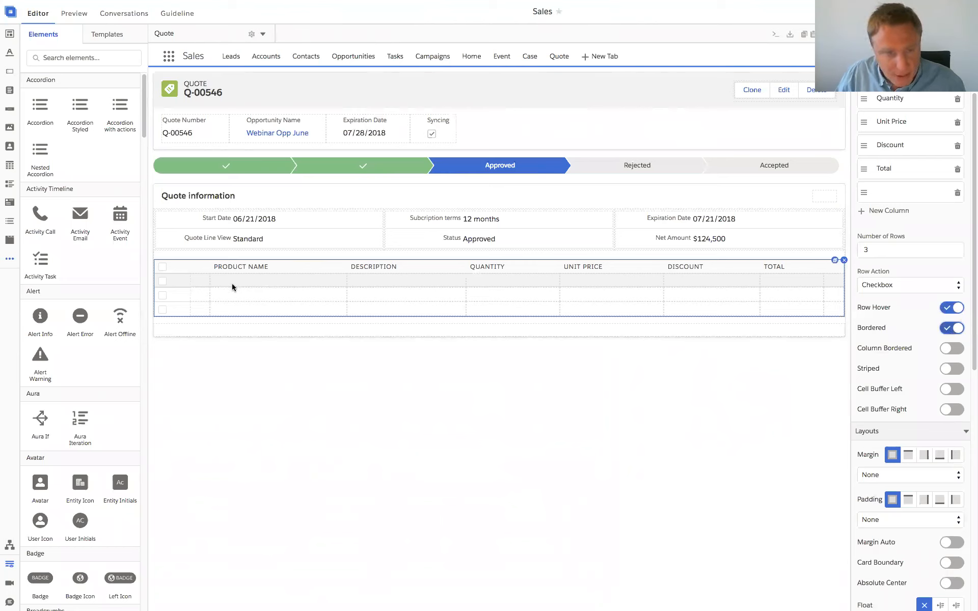
pyautogui.click(60, 57)
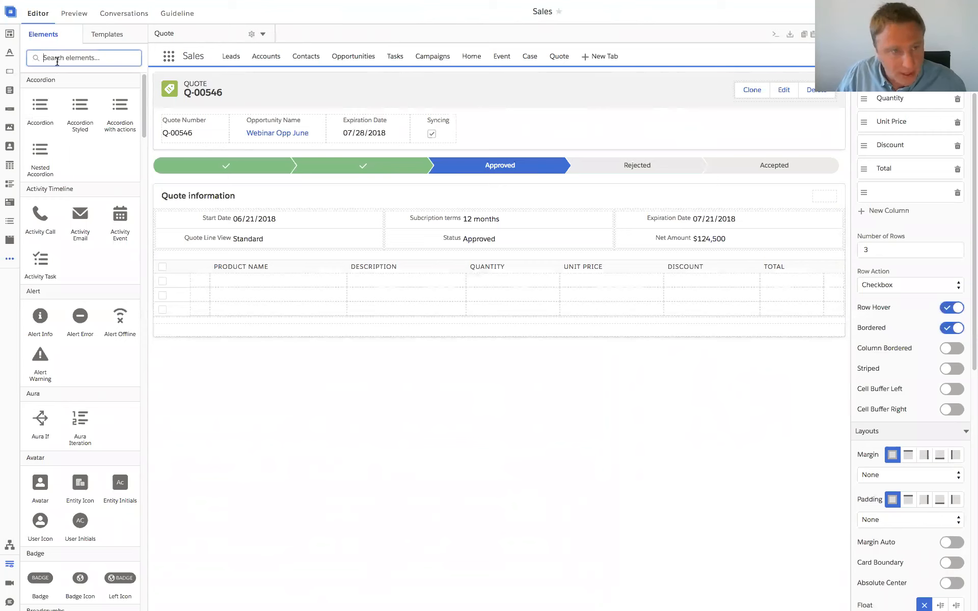
pyautogui.write('icon')
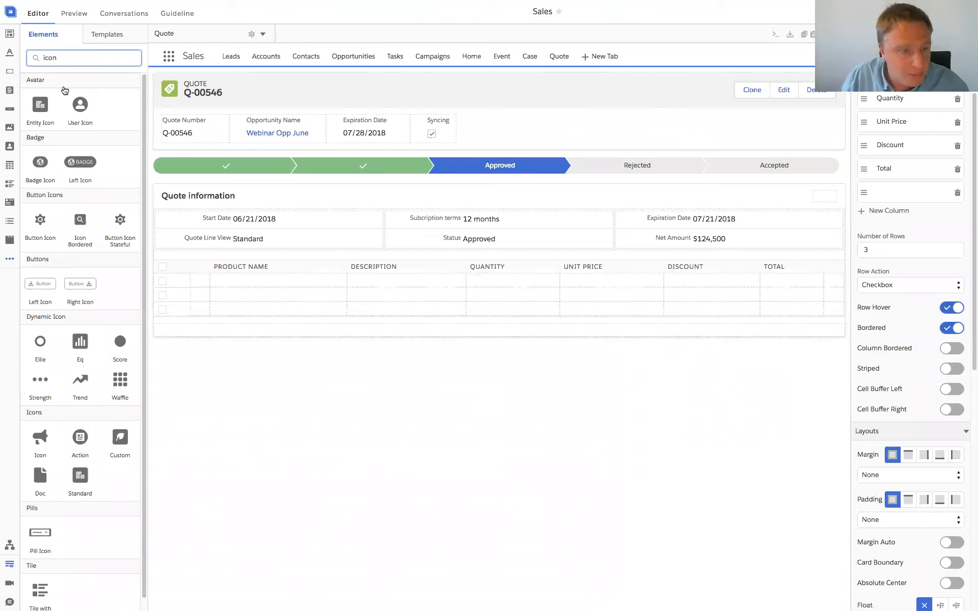
pyautogui.moveTo(129, 447); pyautogui.dragTo(202, 291)
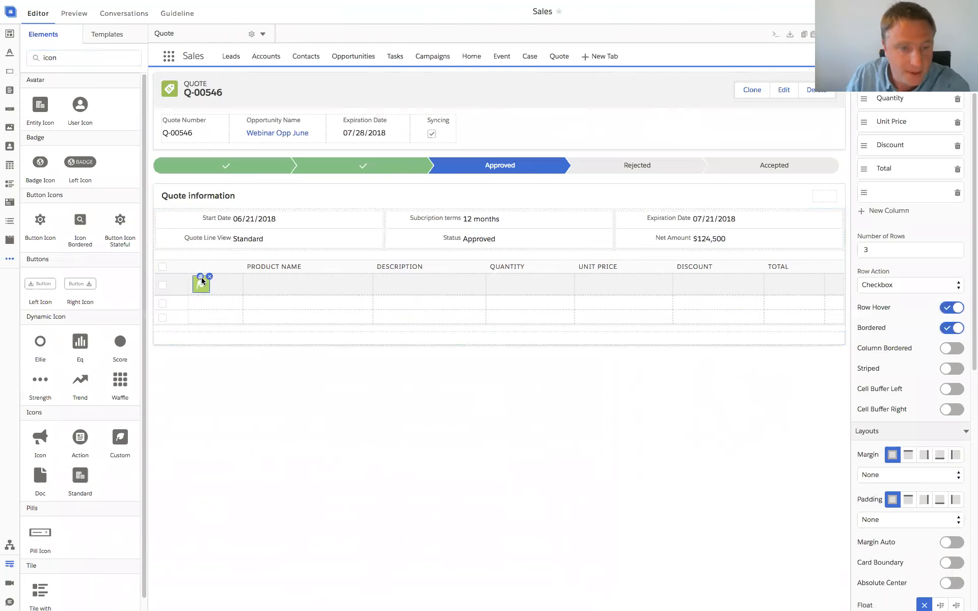
# - Duplicate the leaf icon into the matching cells of the second and third table rows
pyautogui.click(201, 280)
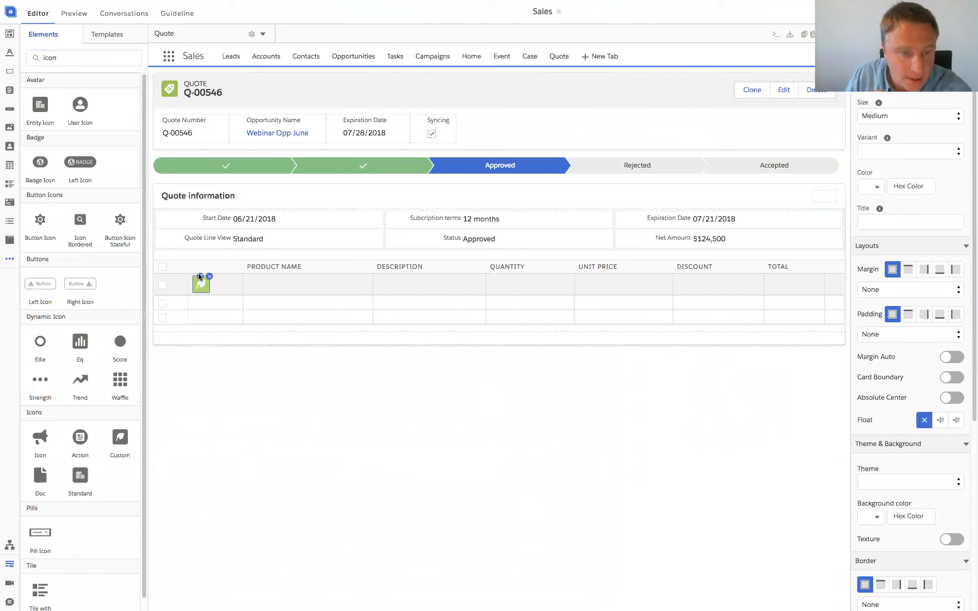
pyautogui.click(220, 296)
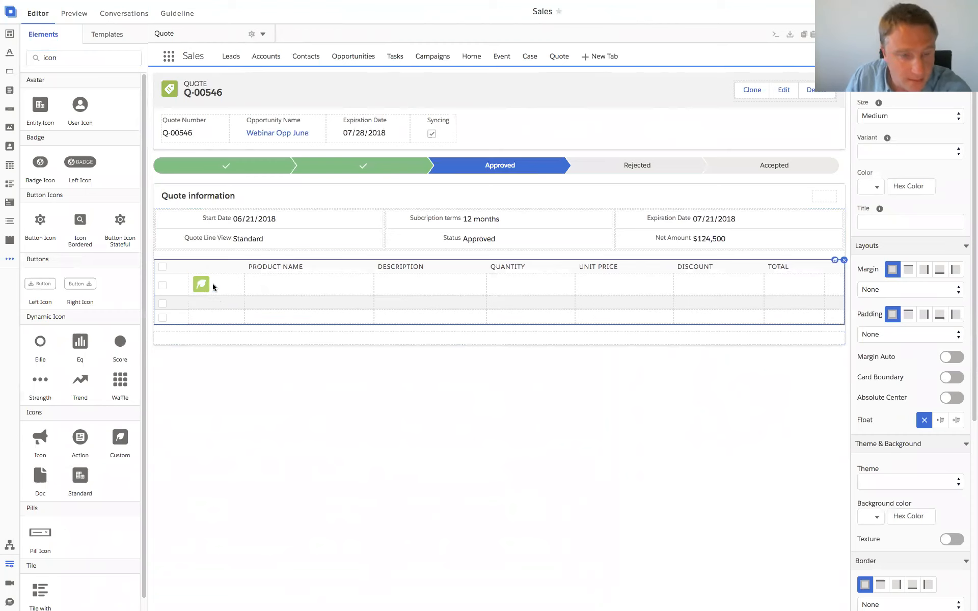
pyautogui.press('super+v')
pyautogui.moveTo(216, 287); pyautogui.dragTo(209, 305)
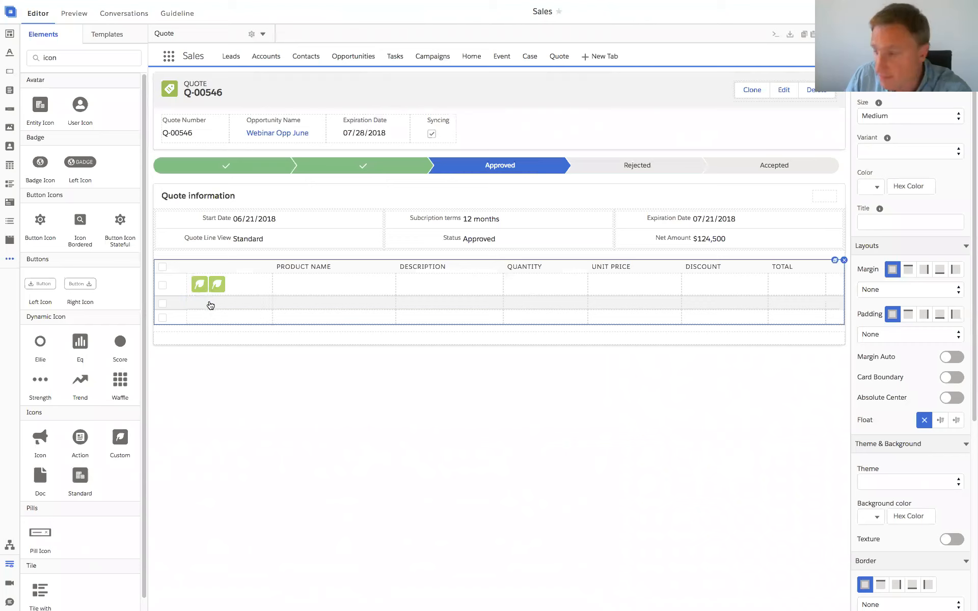
pyautogui.press('super+v')
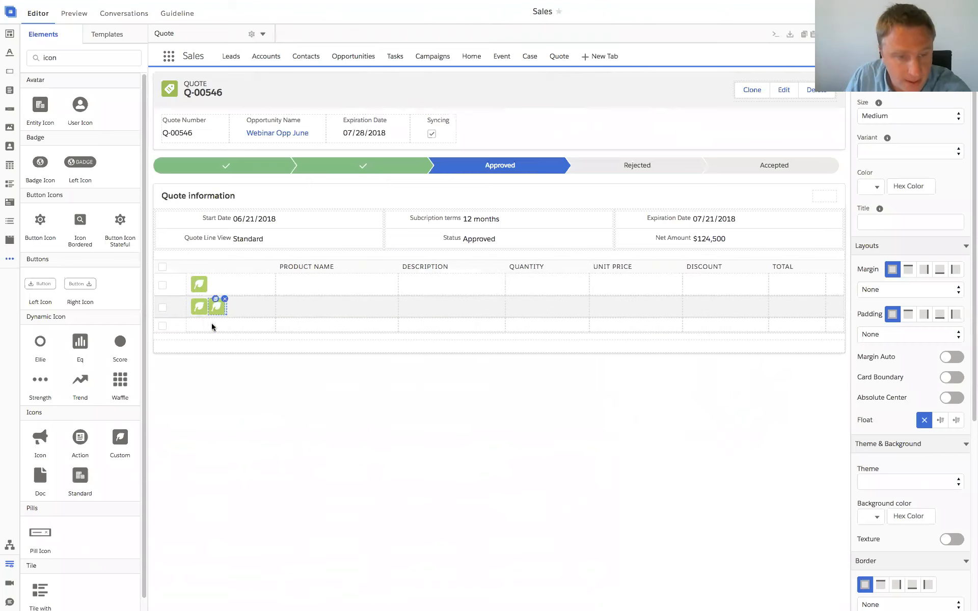
pyautogui.click(183, 321)
pyautogui.moveTo(183, 320); pyautogui.dragTo(205, 321)
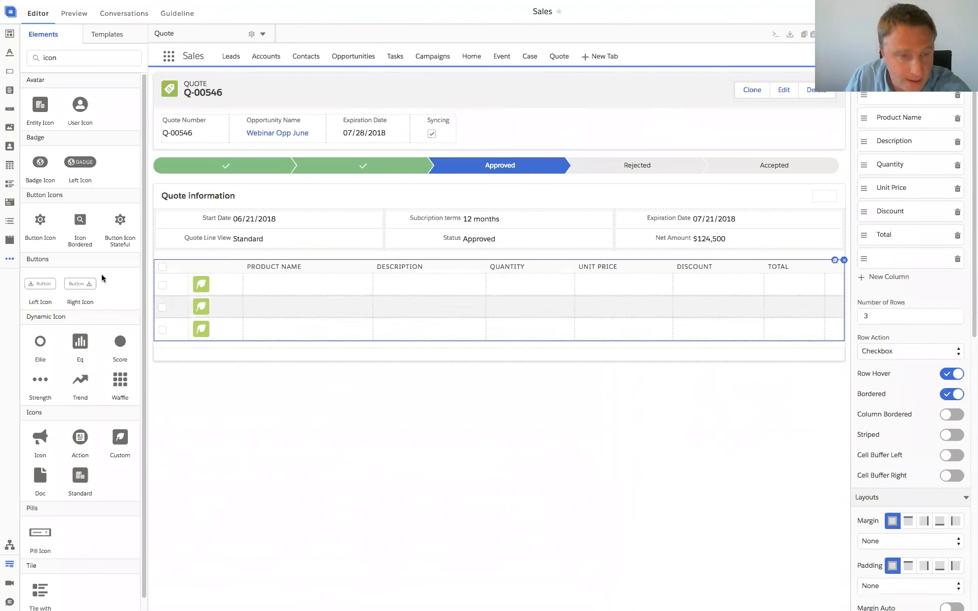
# - Add a Link element to the first row's Product Name cell with the text "Call Center Bundle"
pyautogui.click(53, 59)
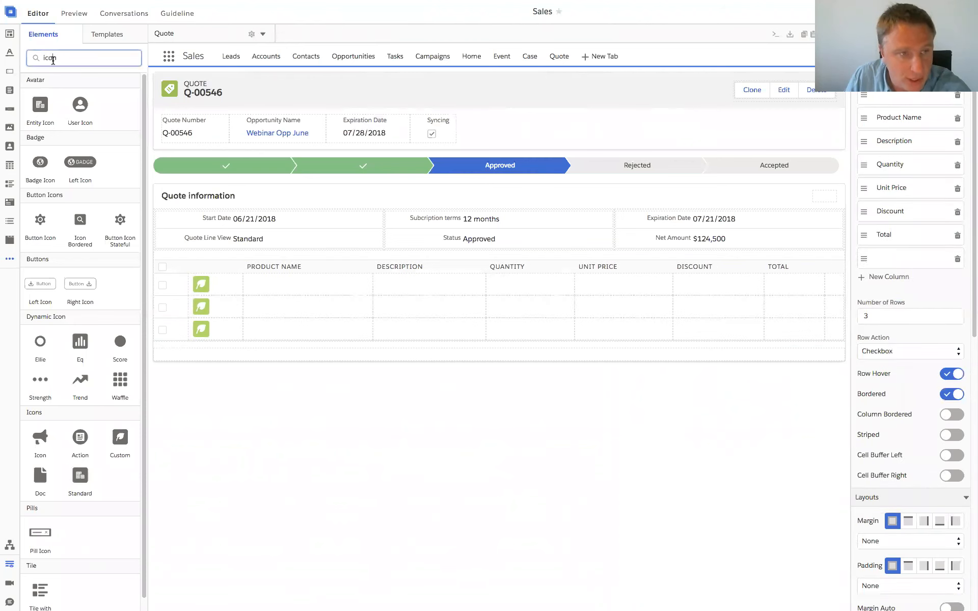
pyautogui.hotkey('ctrl', 'a')
pyautogui.write('link')
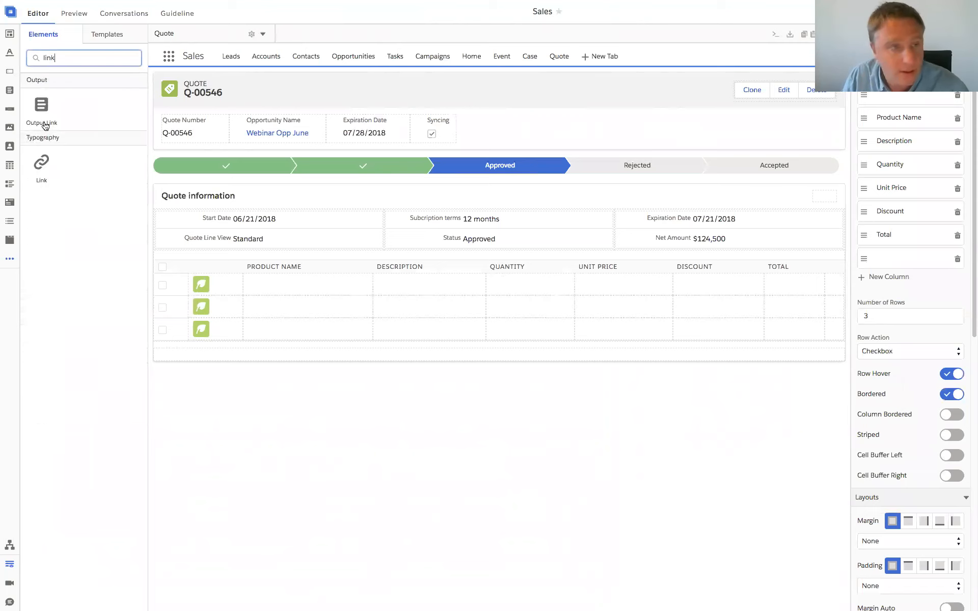
pyautogui.moveTo(89, 177); pyautogui.dragTo(284, 280)
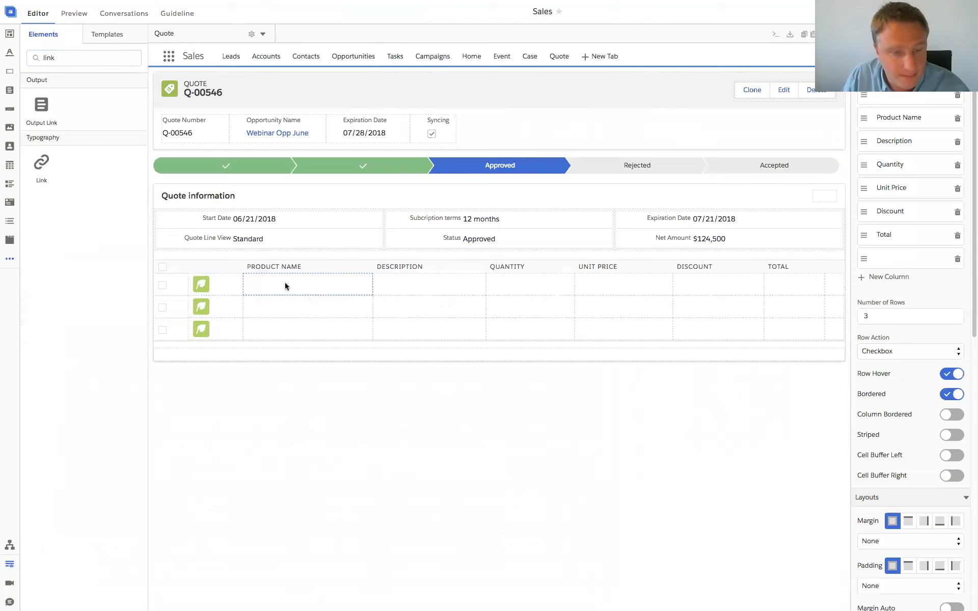
pyautogui.click(254, 284)
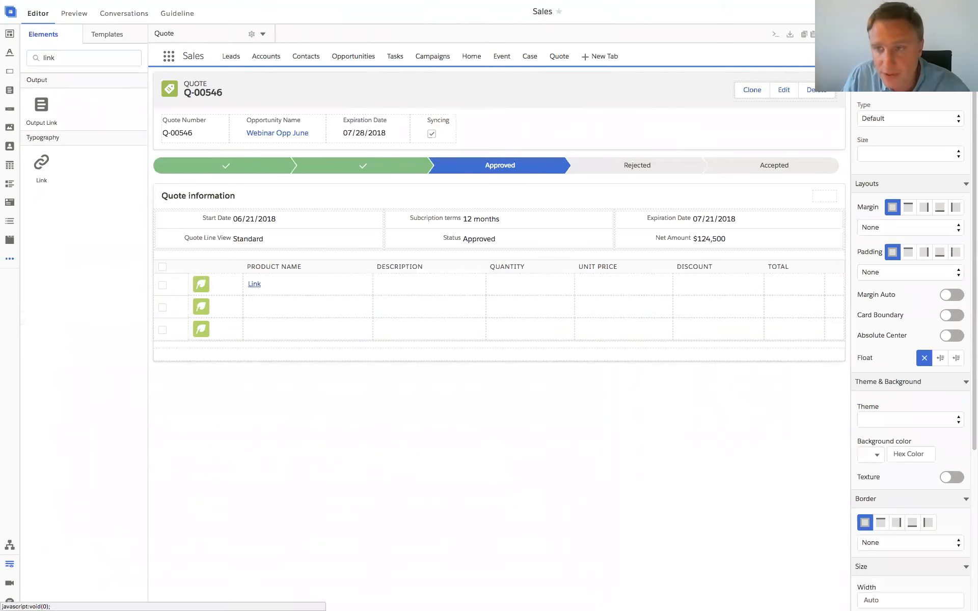
pyautogui.write('C')
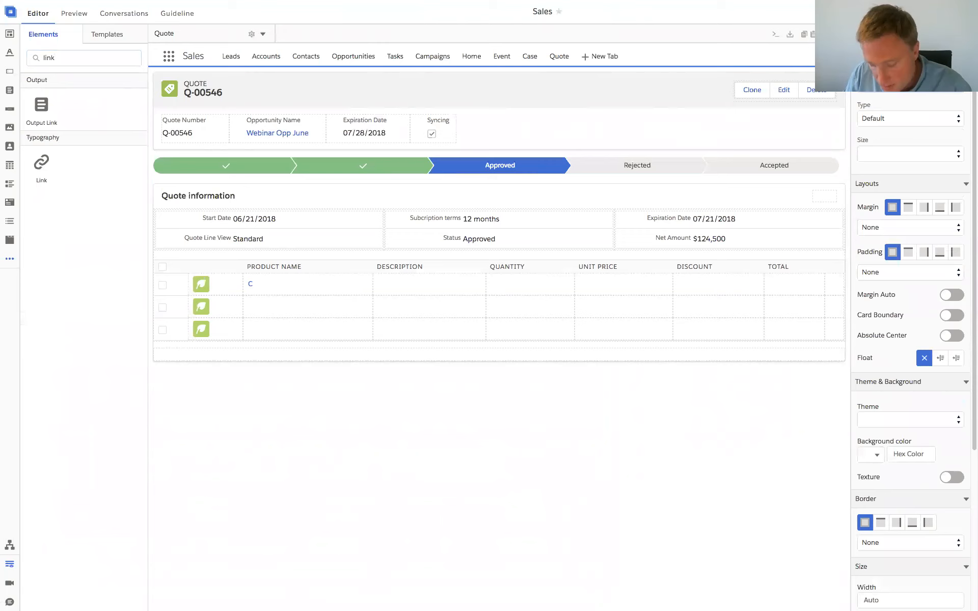
pyautogui.write('all Center Bun')
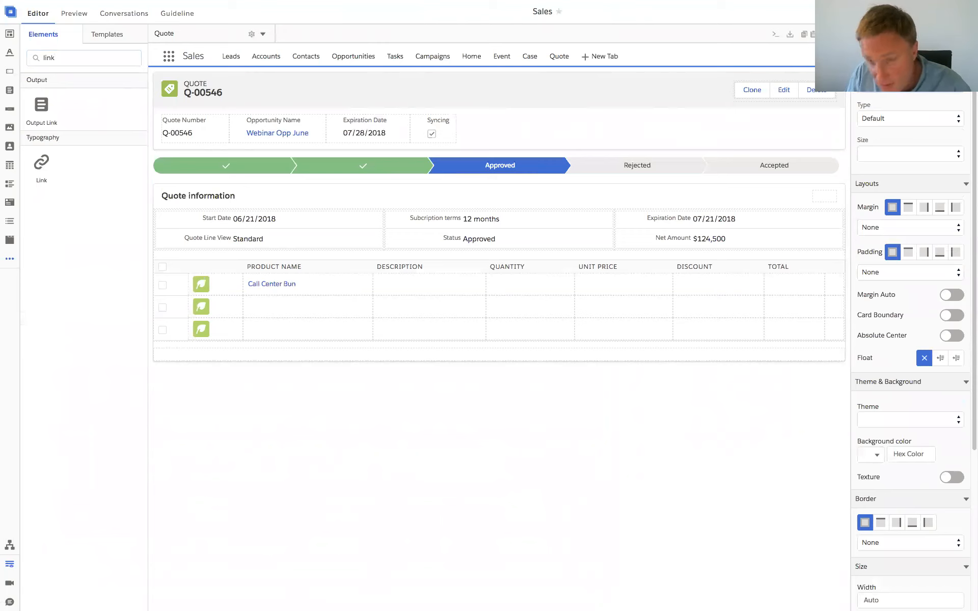
pyautogui.write('dle')
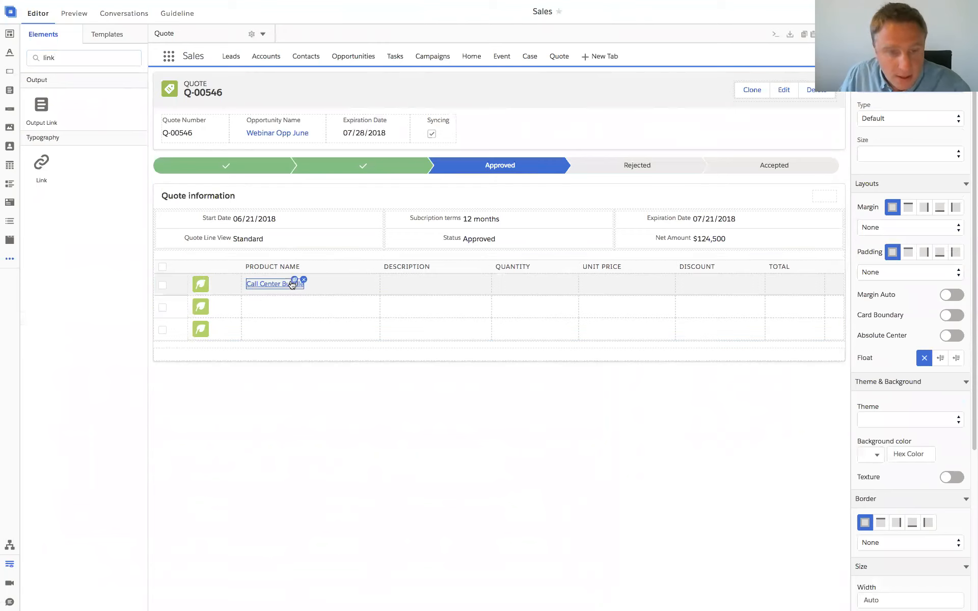
# - Duplicate the Call Center Bundle link into the second row and change the copy's text to "Analytics"
pyautogui.click(295, 279)
pyautogui.moveTo(313, 290); pyautogui.dragTo(295, 307)
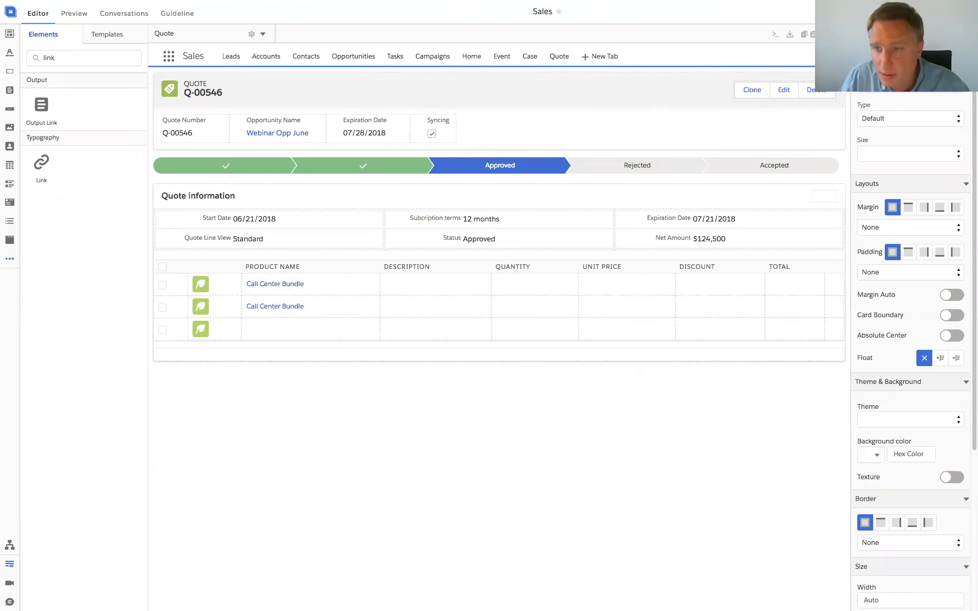
pyautogui.write('Analyti')
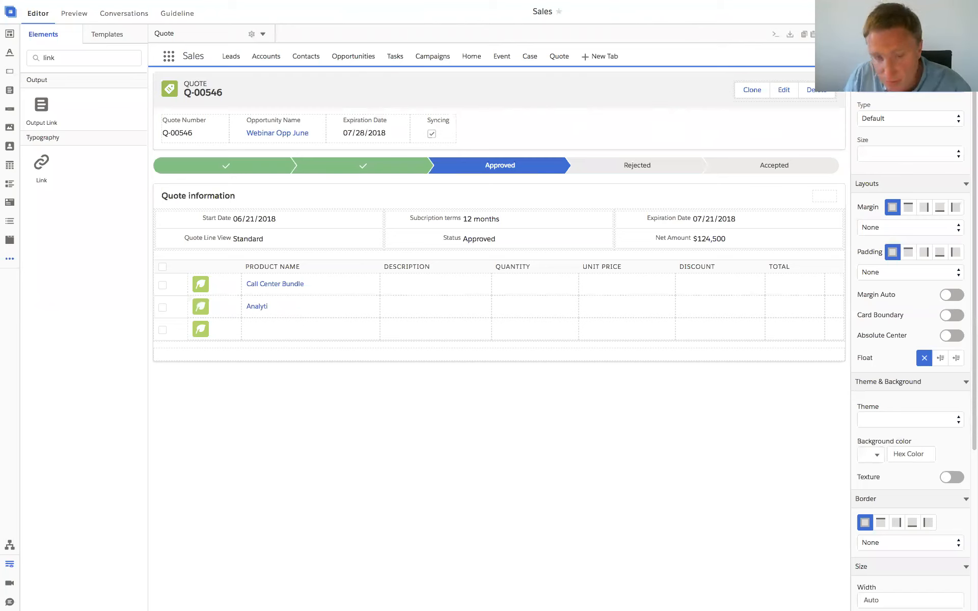
pyautogui.write('cs')
# - Duplicate the Analytics link into the third row and change the copy's text to "Bot Assistant"
pyautogui.click(264, 302)
pyautogui.moveTo(287, 307); pyautogui.dragTo(277, 330)
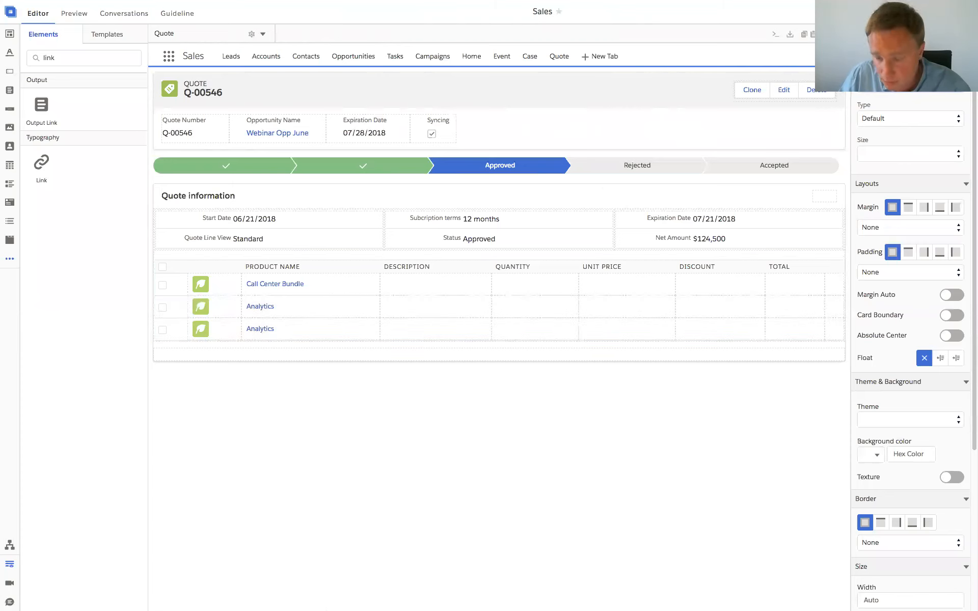
pyautogui.write('Bot Assistant')
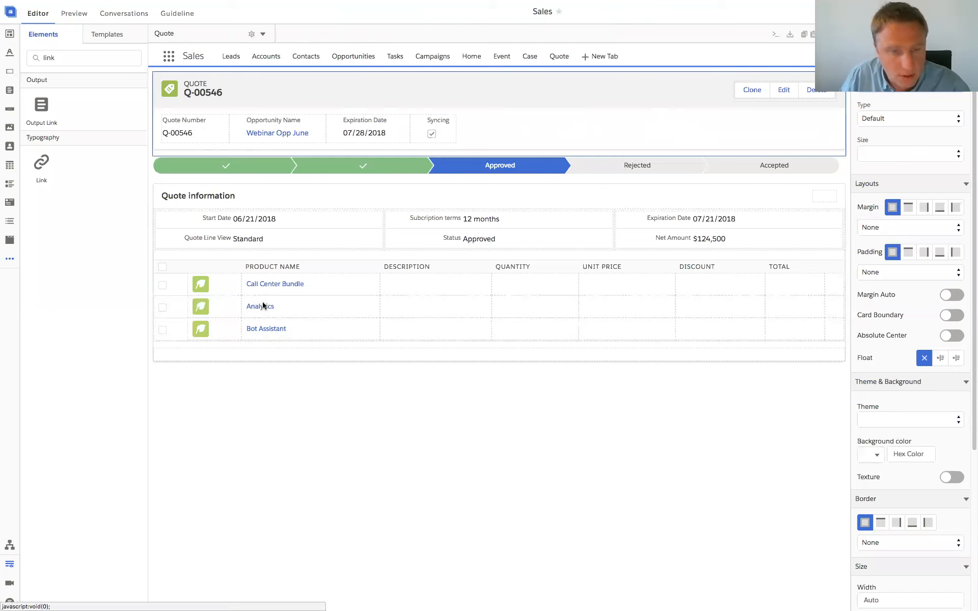
# - Try adding an Image element beside the icon in the Call Center Bundle row
pyautogui.click(202, 288)
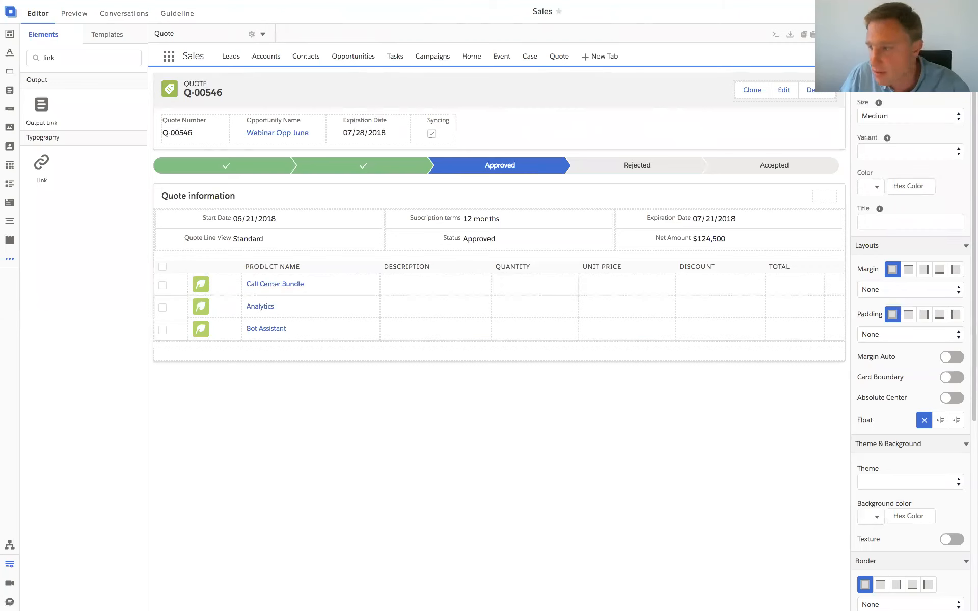
pyautogui.click(872, 81)
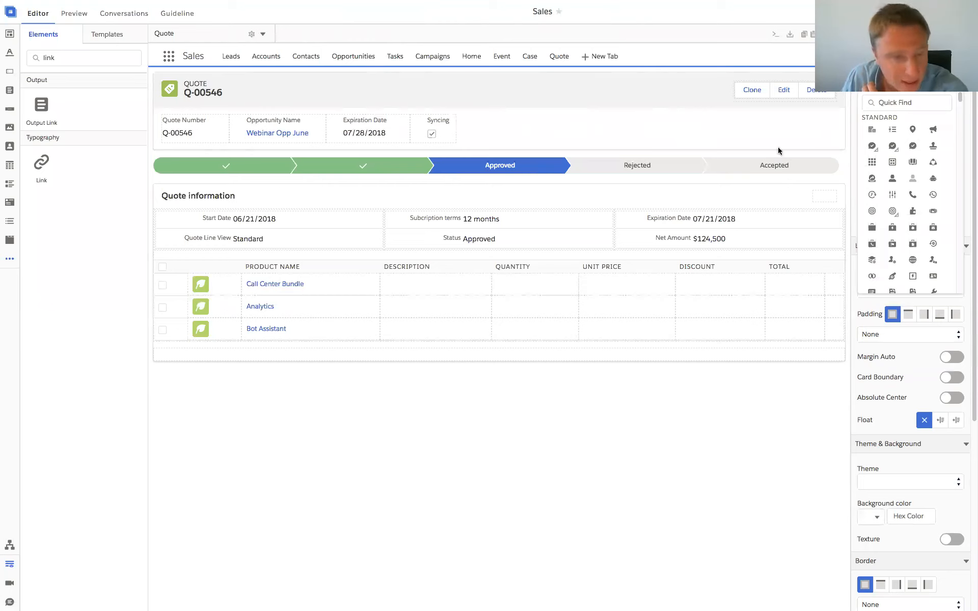
pyautogui.doubleClick(59, 58)
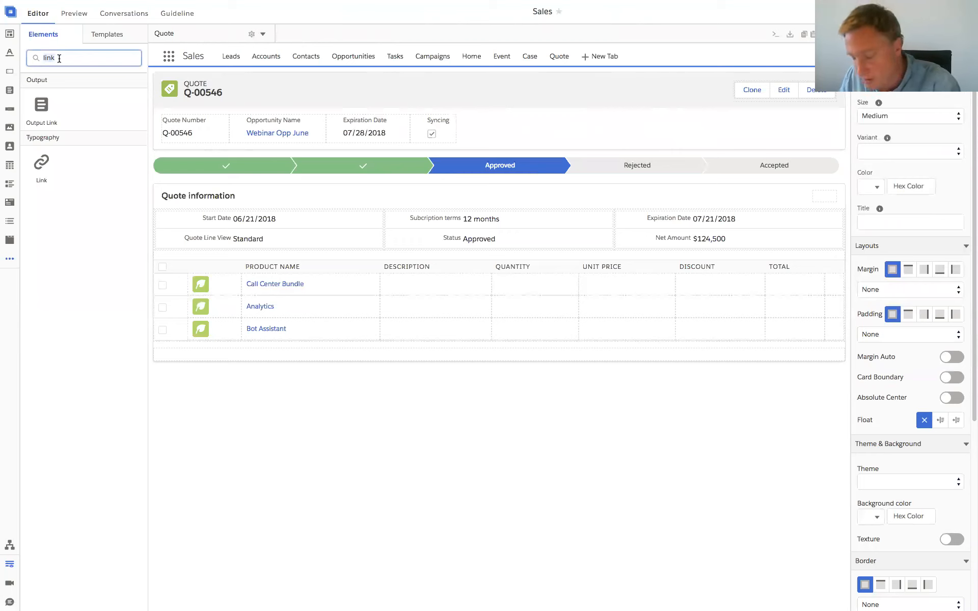
pyautogui.press('BackSpace')
pyautogui.write('im')
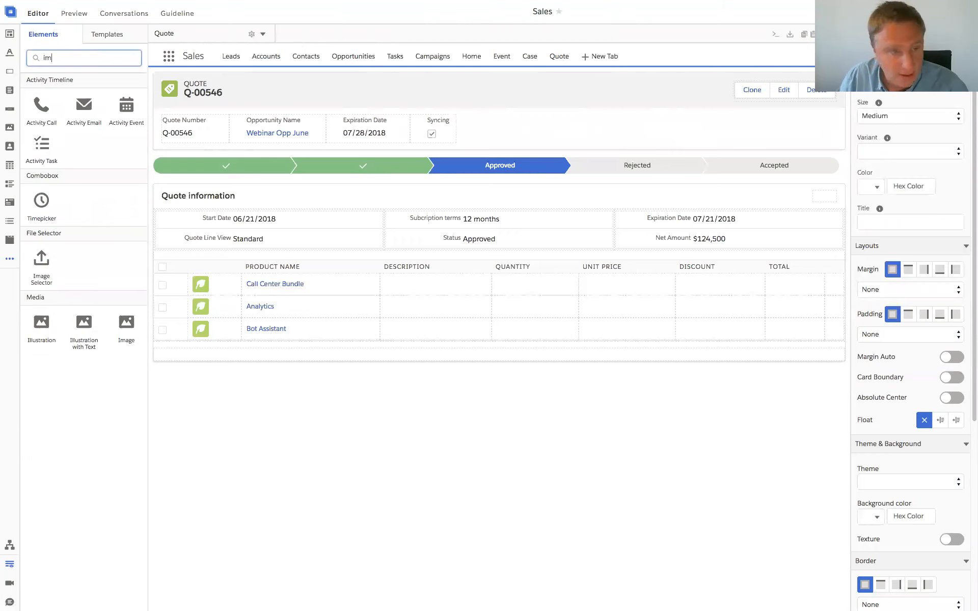
pyautogui.write('a')
pyautogui.moveTo(137, 198); pyautogui.dragTo(361, 447)
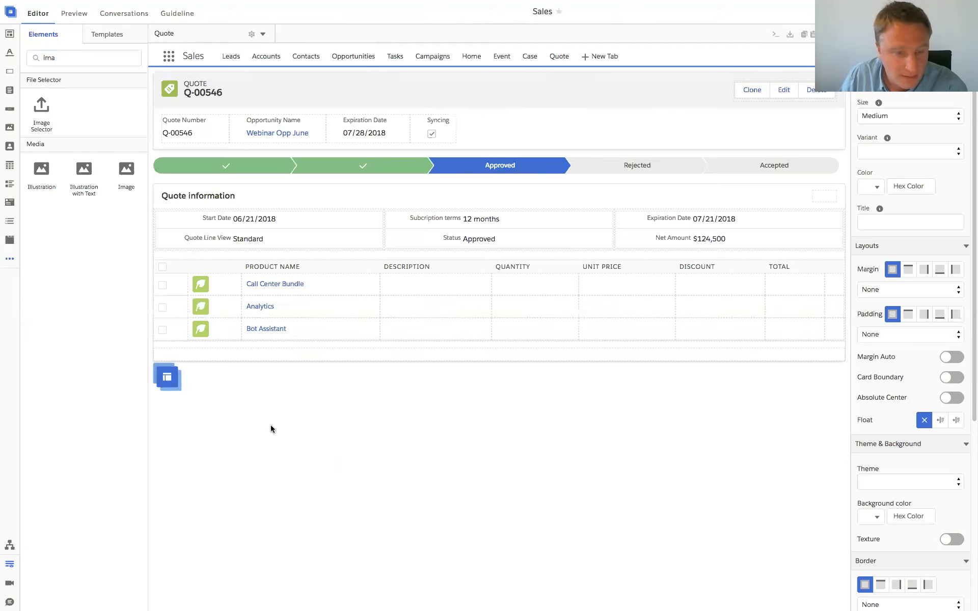
pyautogui.click(168, 378)
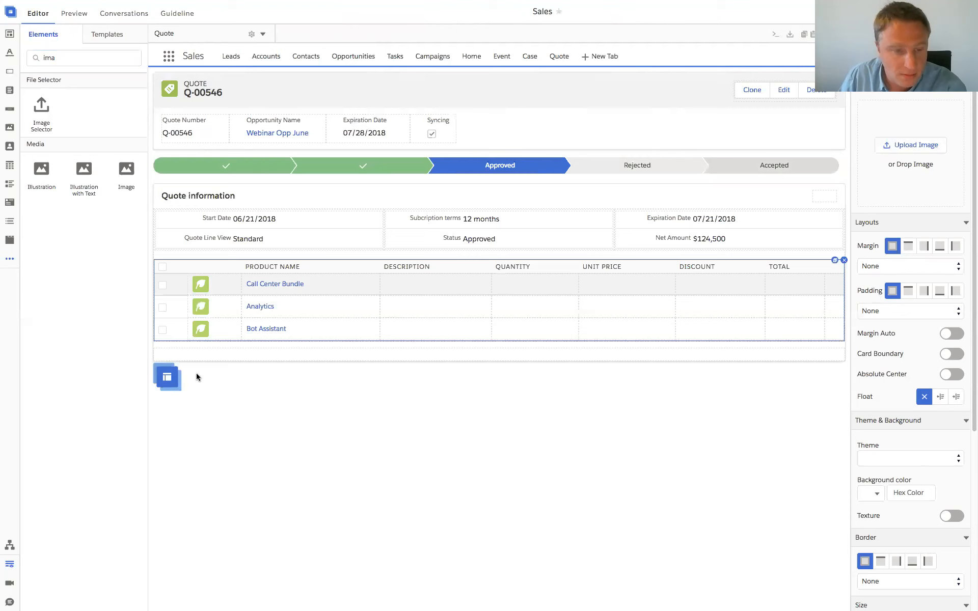
pyautogui.moveTo(166, 386); pyautogui.dragTo(232, 294)
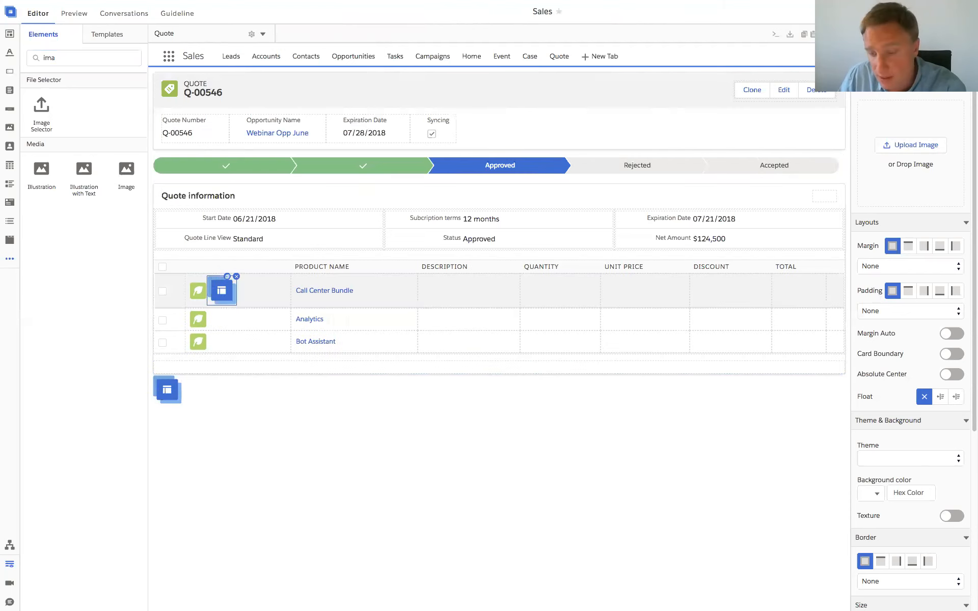
pyautogui.scroll(-3, 936, 259)
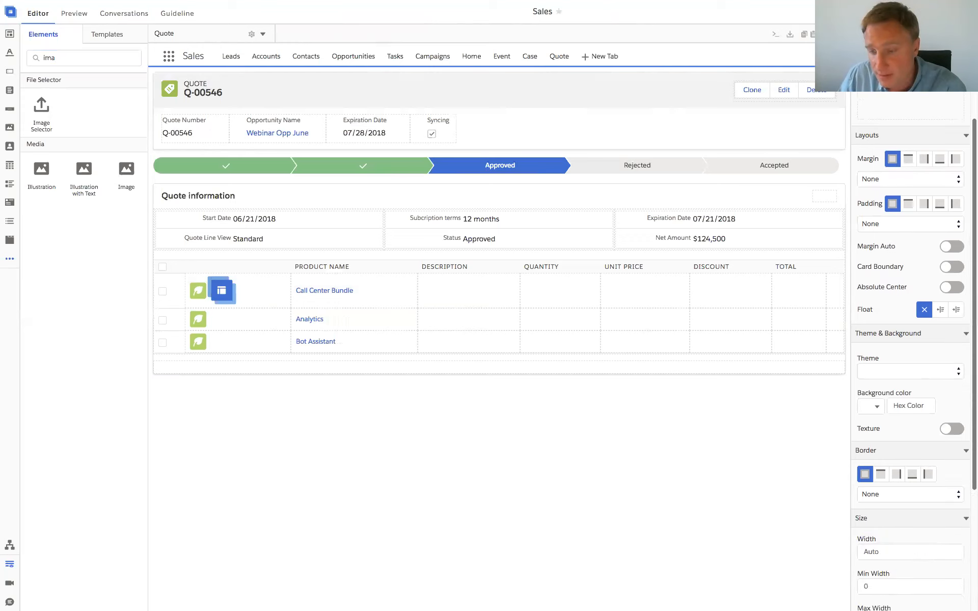
pyautogui.scroll(-4, 910, 452)
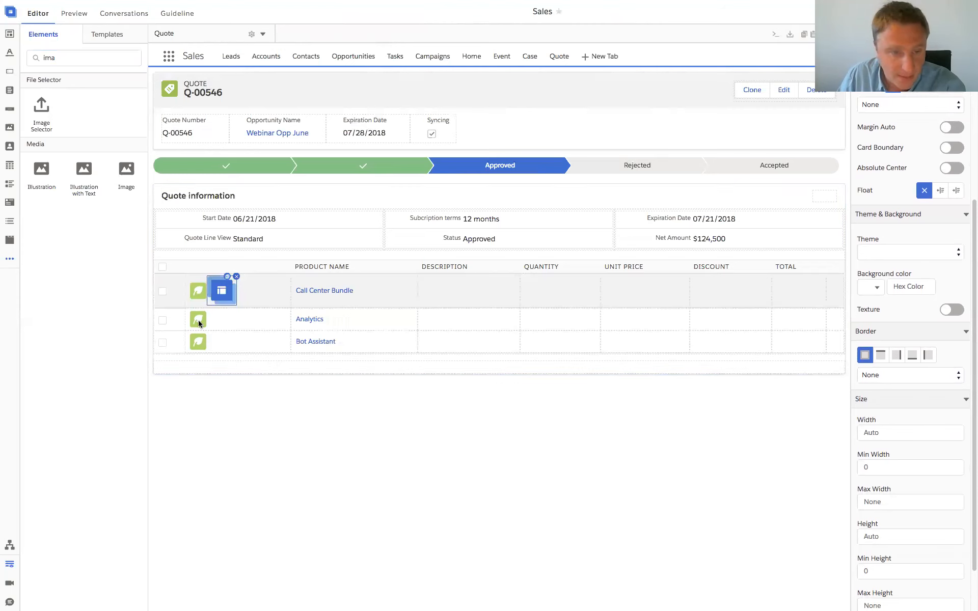
pyautogui.press('Delete')
# - Change the Call Center Bundle row's icon to the standard phone icon found with the search term "call"
pyautogui.click(199, 289)
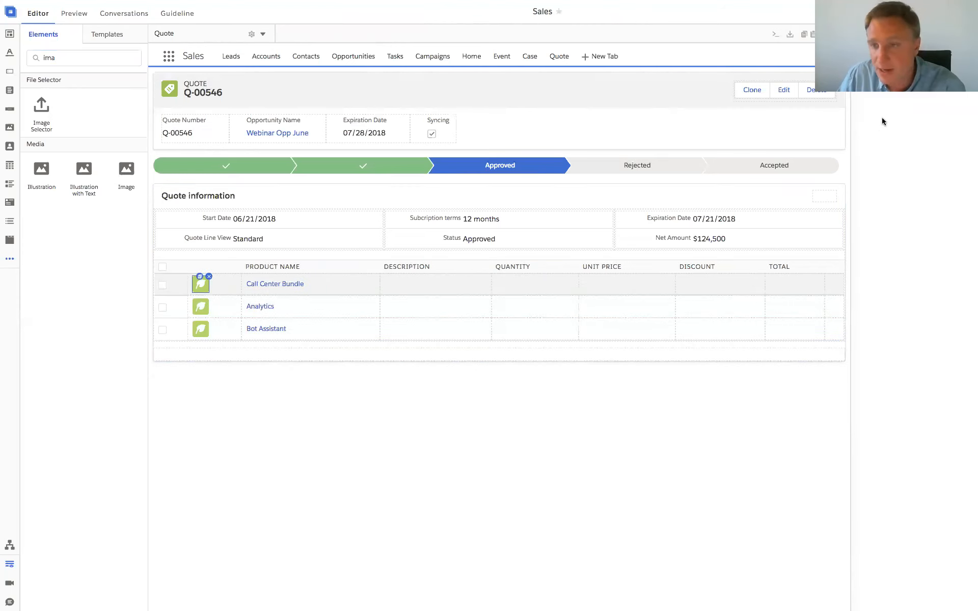
pyautogui.click(890, 82)
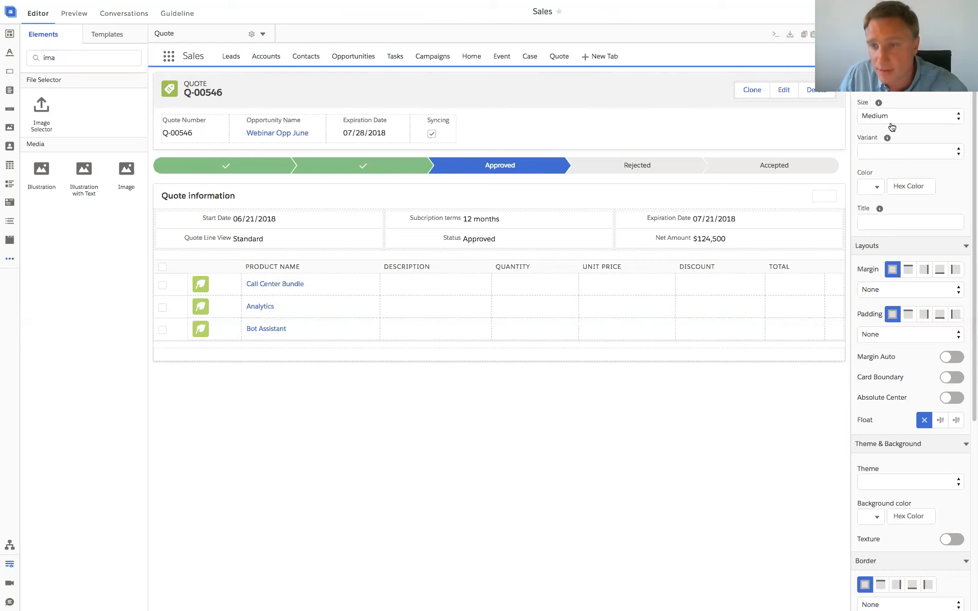
pyautogui.click(892, 102)
pyautogui.write('call')
pyautogui.click(872, 129)
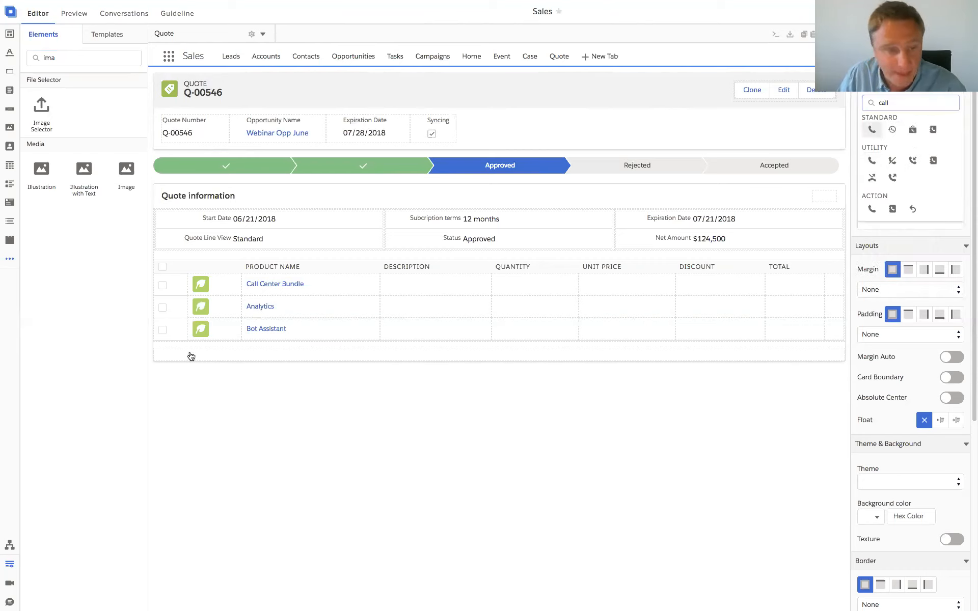
# - Change the Analytics row's icon to the standard pulse-line icon found with the search term "feed"
pyautogui.click(200, 309)
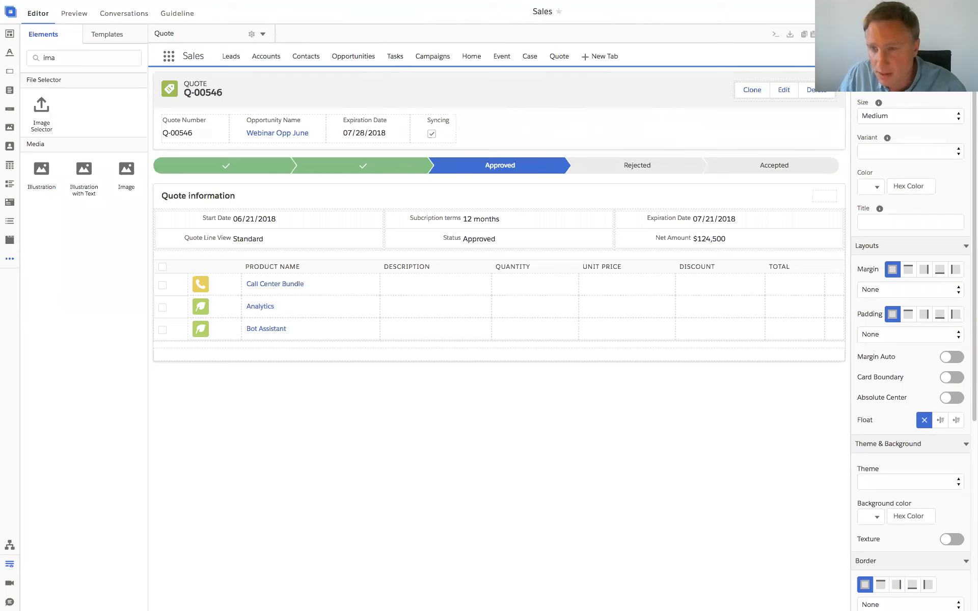
pyautogui.click(907, 82)
pyautogui.click(895, 103)
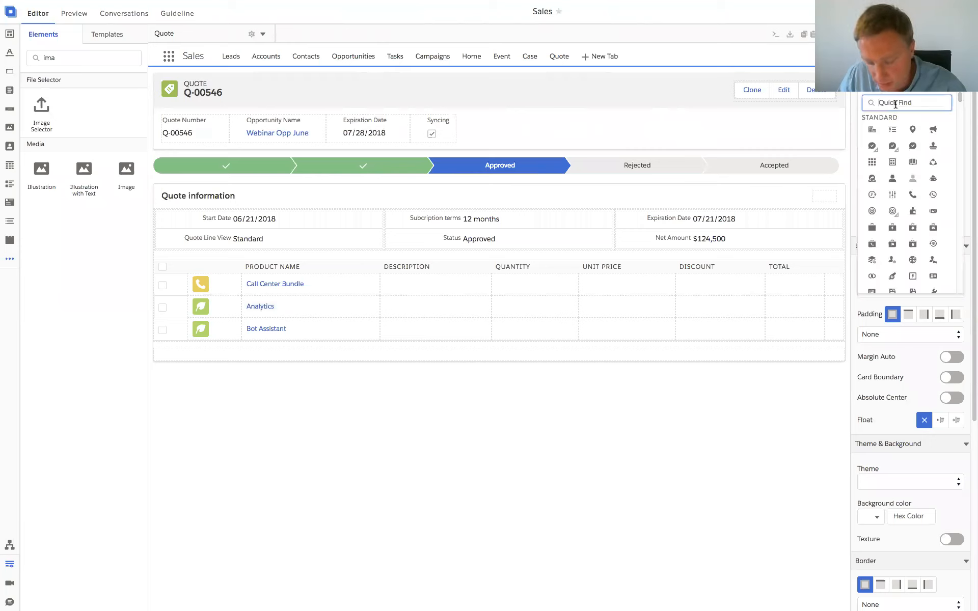
pyautogui.write('feed')
pyautogui.click(873, 130)
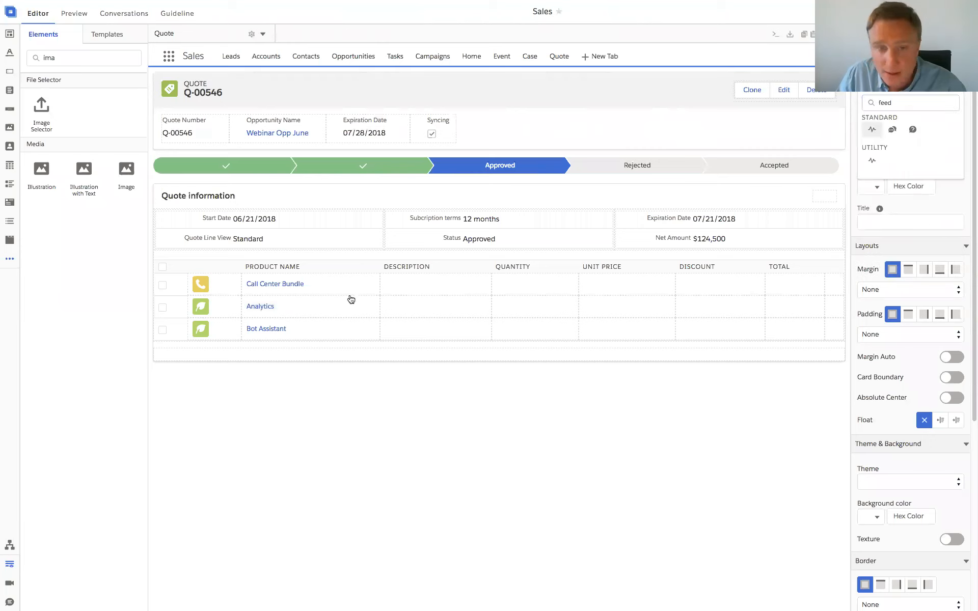
# - Change the Bot Assistant row's icon to the standard bot icon found with the search term "bot"
pyautogui.click(197, 335)
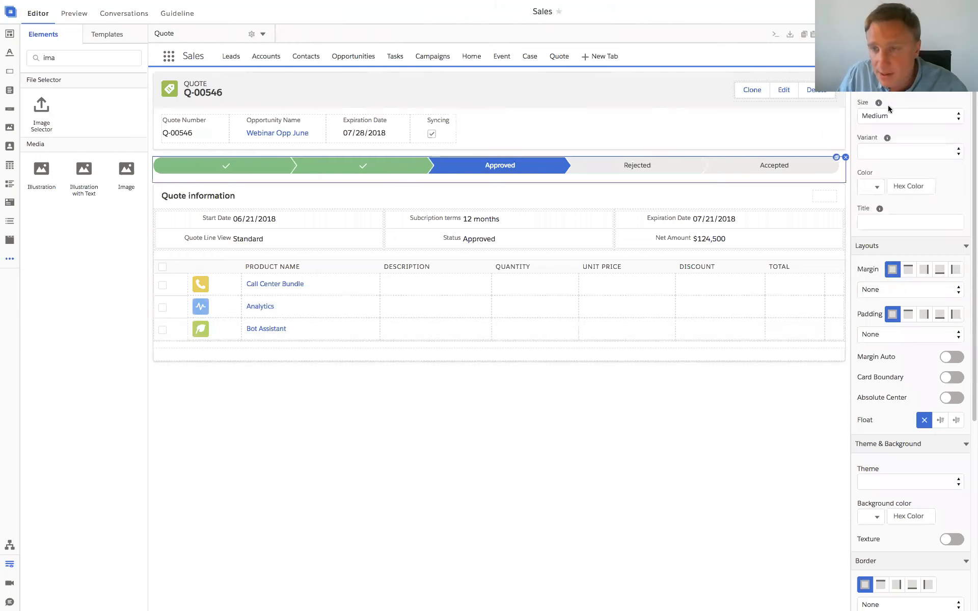
pyautogui.click(887, 82)
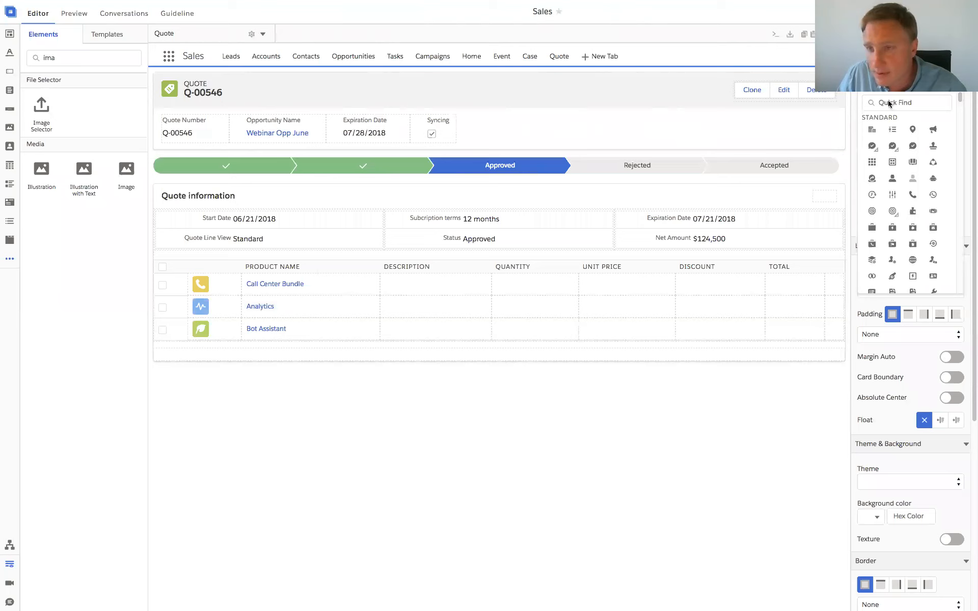
pyautogui.click(888, 104)
pyautogui.write('bot')
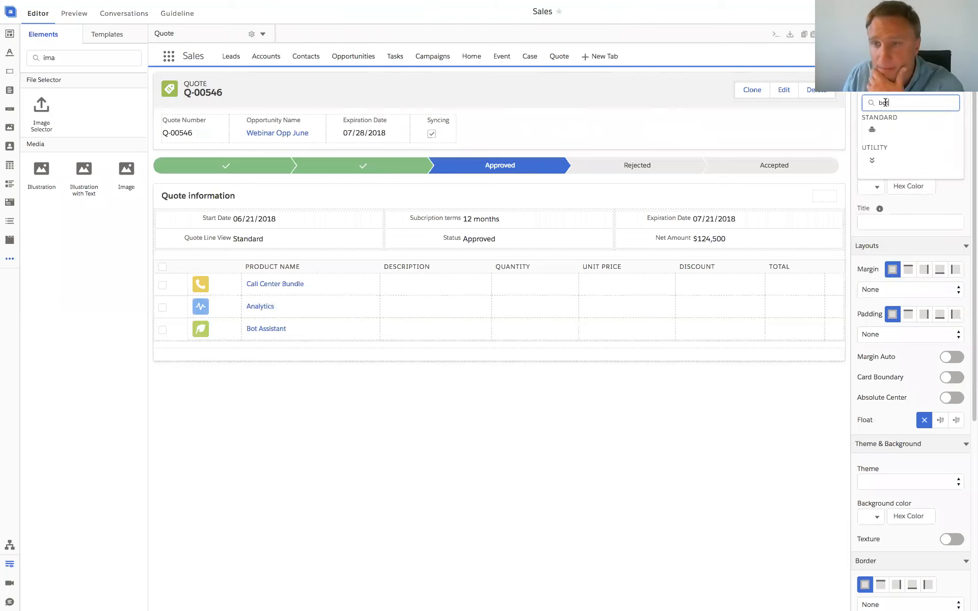
pyautogui.click(869, 131)
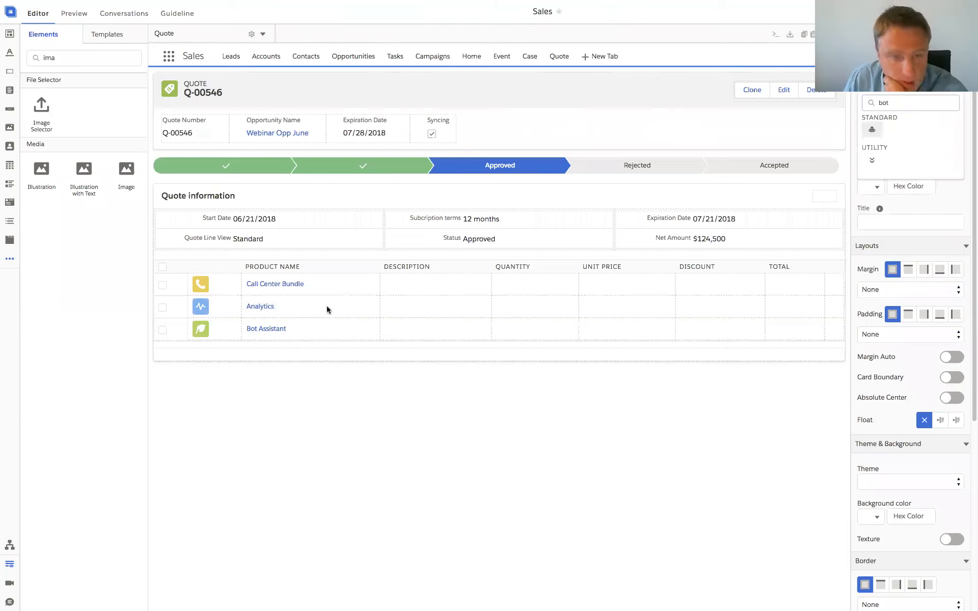
# - Find the Body text element with the search term "body" and add it to the Call Center Bundle row's Description cell
pyautogui.click(55, 59)
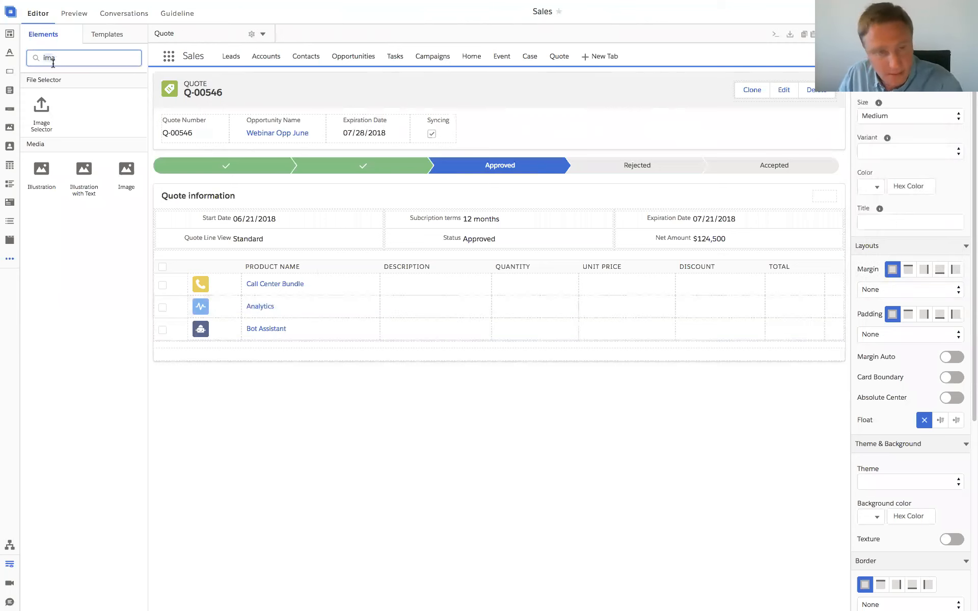
pyautogui.press('BackSpace')
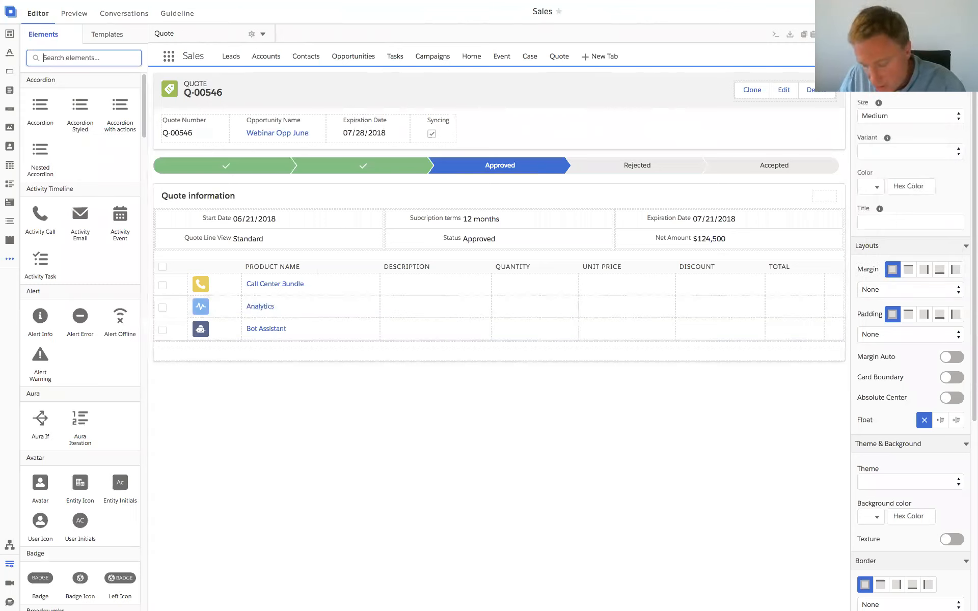
pyautogui.write('body')
pyautogui.moveTo(41, 105); pyautogui.dragTo(444, 292)
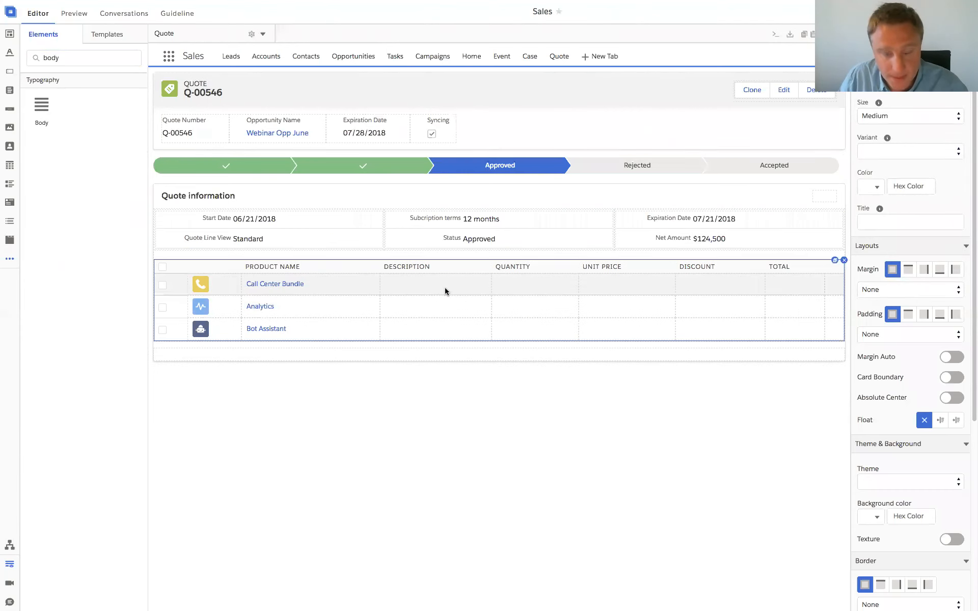
pyautogui.click(430, 284)
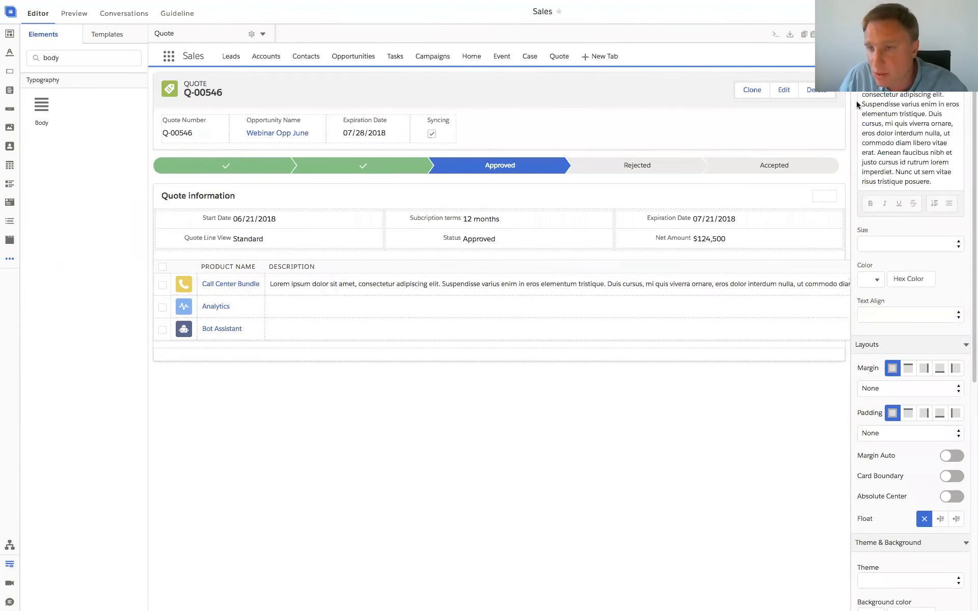
# - Shorten the Call Center Bundle description to "Lorem ipsum dolor sit amet."
pyautogui.moveTo(861, 104); pyautogui.dragTo(942, 198)
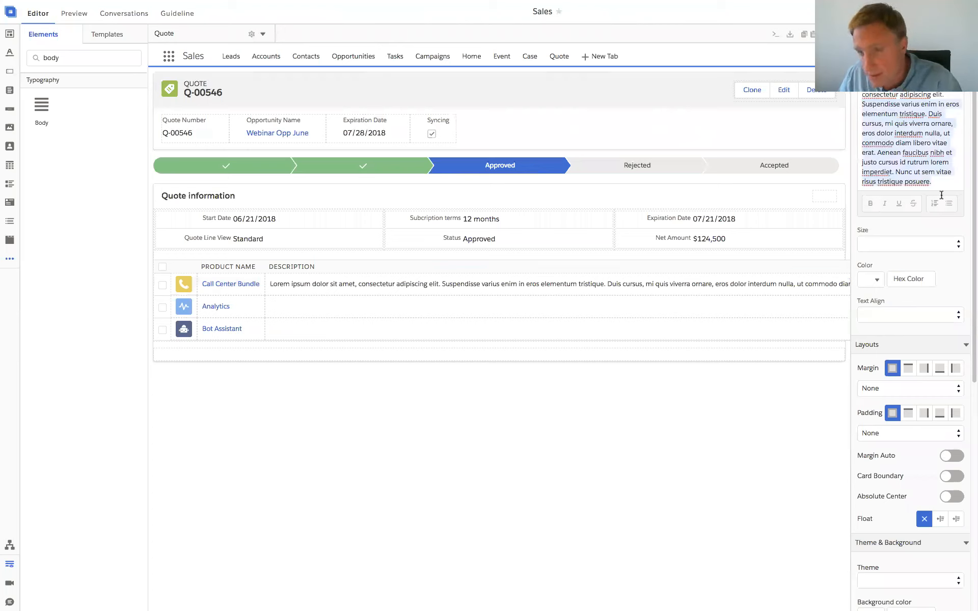
pyautogui.press('BackSpace')
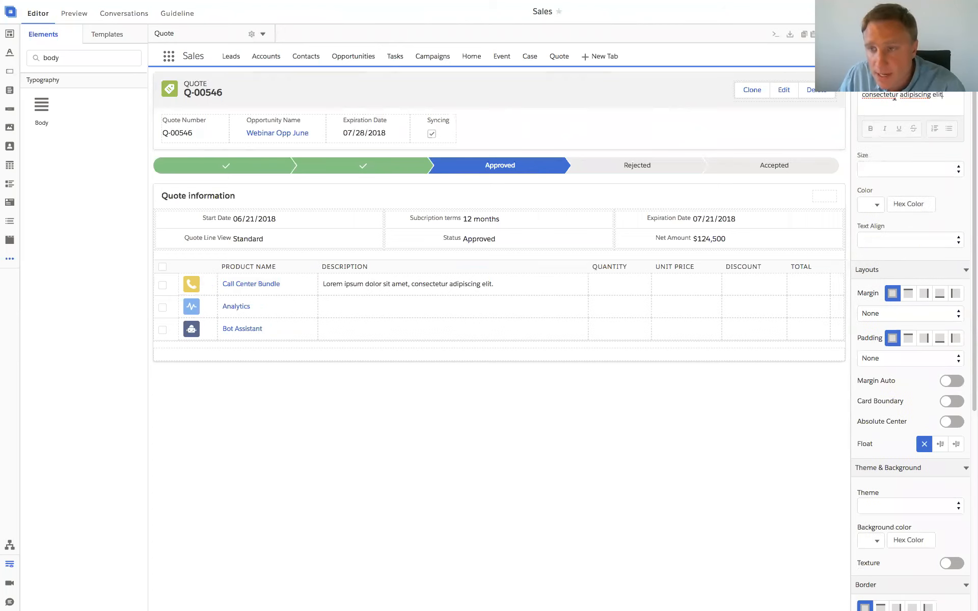
pyautogui.press('BackSpace')
pyautogui.press('BackSpace')
pyautogui.press('BackSpace')
pyautogui.press('BackSpace')
pyautogui.press('BackSpace')
pyautogui.press('BackSpace')
pyautogui.press('BackSpace')
pyautogui.press('BackSpace')
pyautogui.press('BackSpace')
pyautogui.press('BackSpace')
pyautogui.press('BackSpace')
pyautogui.press('BackSpace')
pyautogui.press('BackSpace')
pyautogui.press('BackSpace')
pyautogui.press('BackSpace')
pyautogui.press('BackSpace')
pyautogui.press('BackSpace')
pyautogui.press('BackSpace')
pyautogui.press('BackSpace')
pyautogui.press('BackSpace')
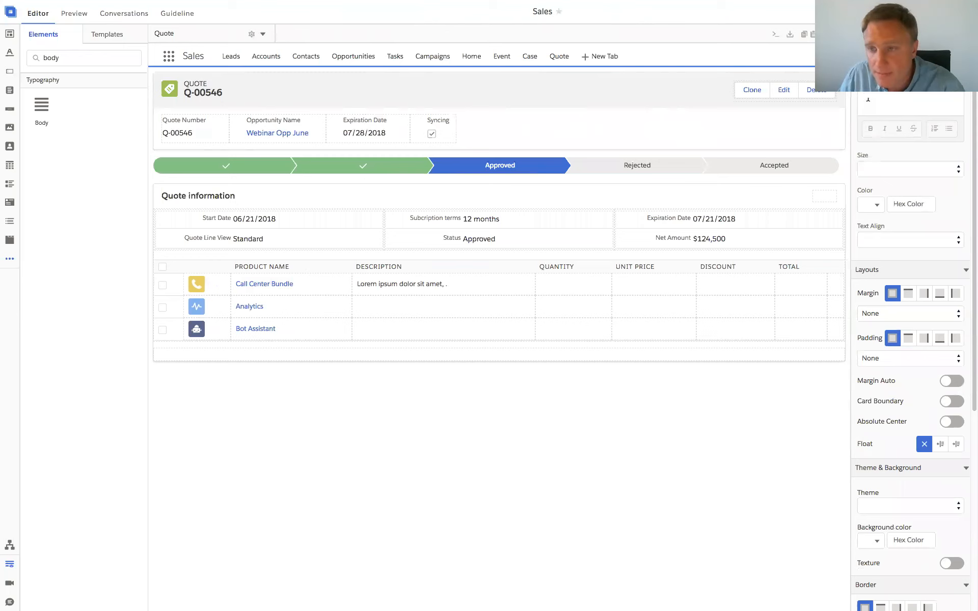
pyautogui.press('BackSpace')
pyautogui.press('BackSpace')
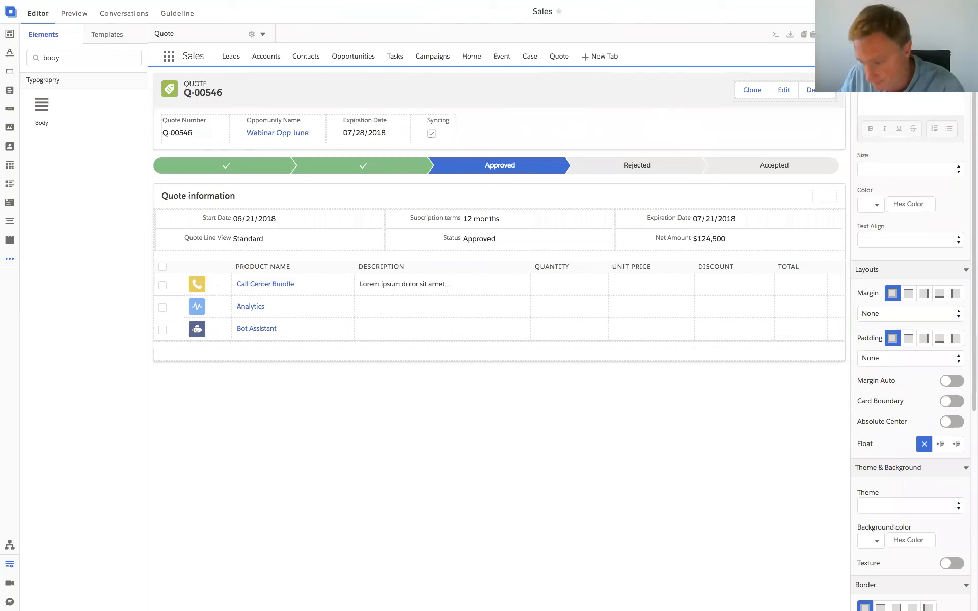
pyautogui.write('.')
# - Duplicate the Call Center Bundle description into the Description cells of the Analytics and Bot Assistant rows
pyautogui.moveTo(380, 284)
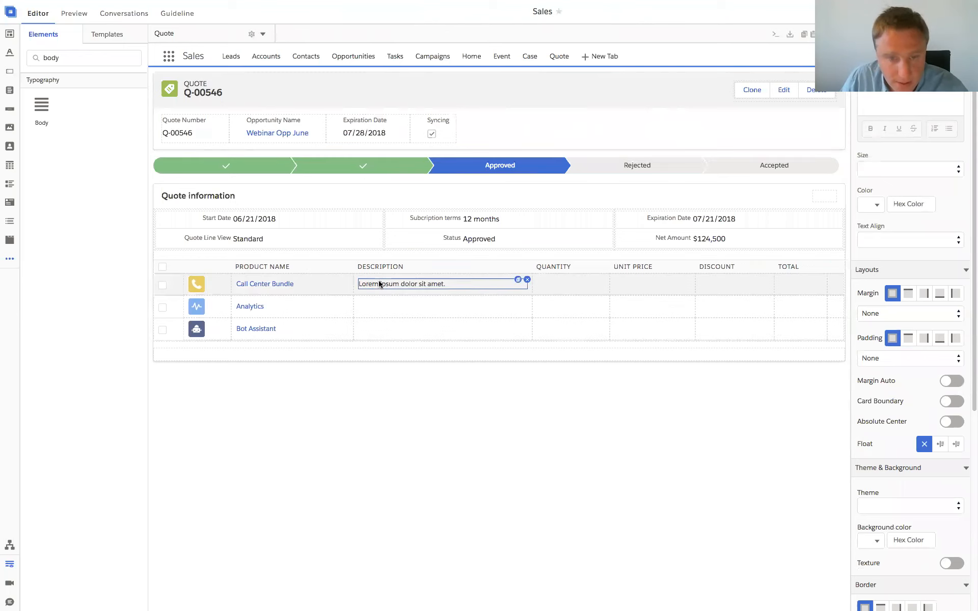
pyautogui.click(517, 279)
pyautogui.click(518, 287)
# - Place a copy of the description text in the Call Center Bundle row's Quantity cell and change it to "4"
pyautogui.moveTo(386, 294); pyautogui.dragTo(552, 286)
pyautogui.click(517, 281)
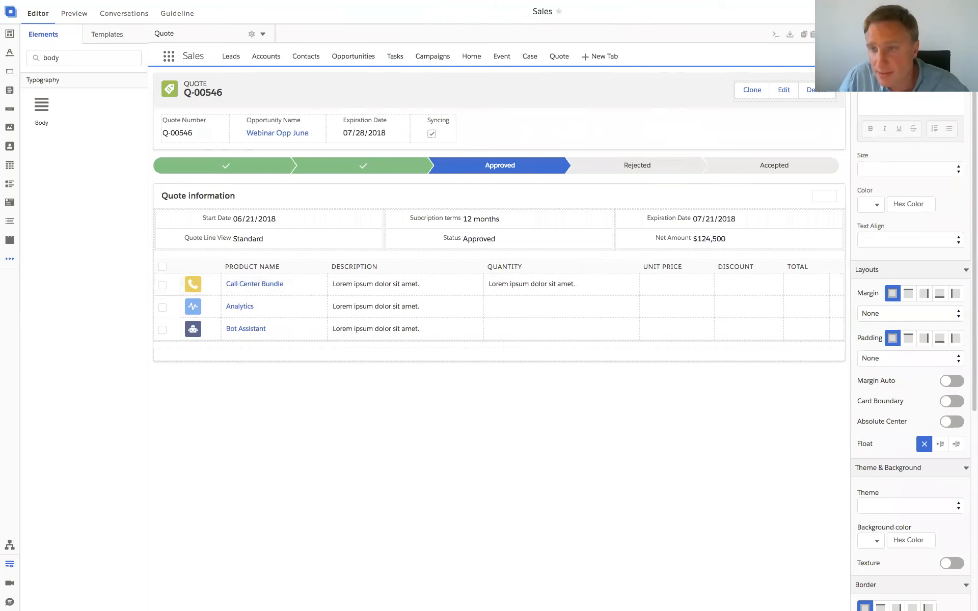
pyautogui.write('4')
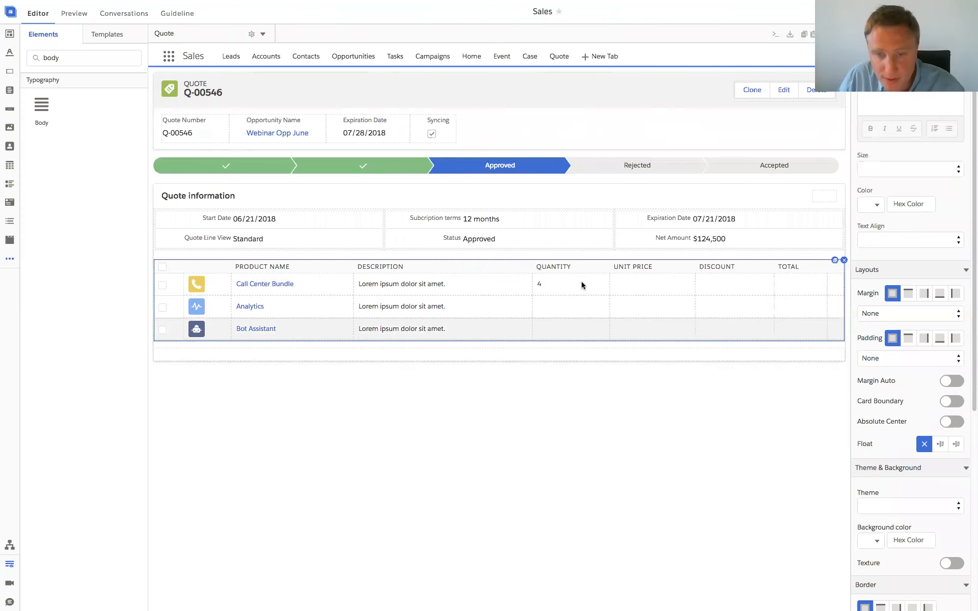
# - Duplicate the Call Center Bundle quantity into the Quantity cells of the Analytics and Bot Assistant rows
pyautogui.click(595, 278)
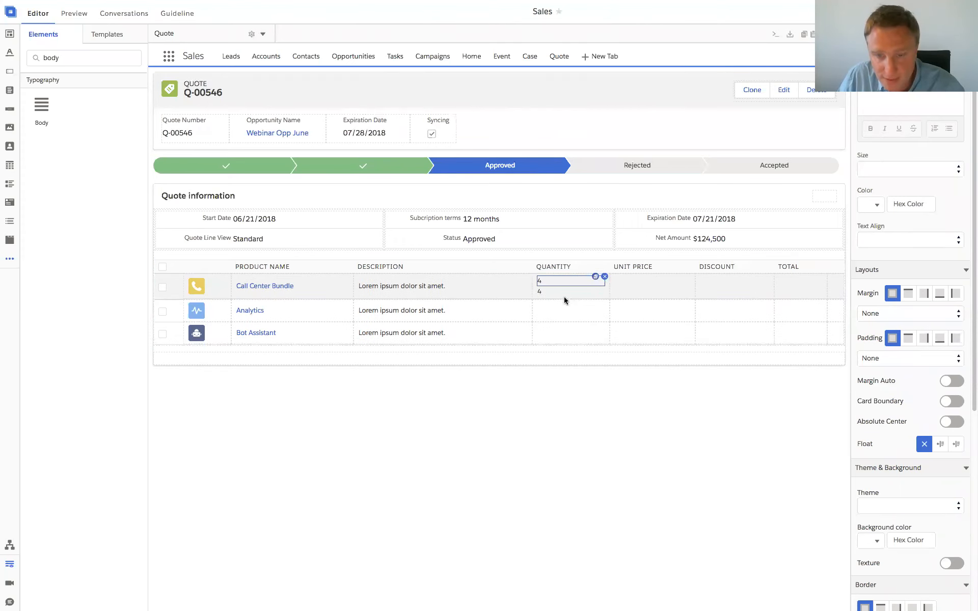
pyautogui.click(595, 287)
pyautogui.moveTo(545, 296); pyautogui.dragTo(576, 329)
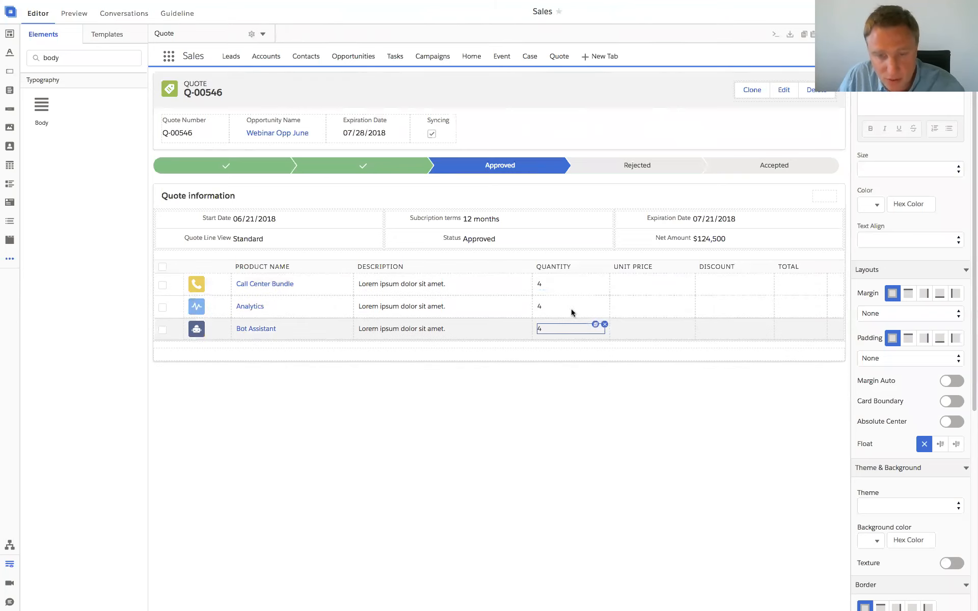
# - Copy the quantity text into the Call Center Bundle row's Unit Price cell, set it to "$2,000" and remove the surplus copy
pyautogui.click(595, 280)
pyautogui.click(595, 280)
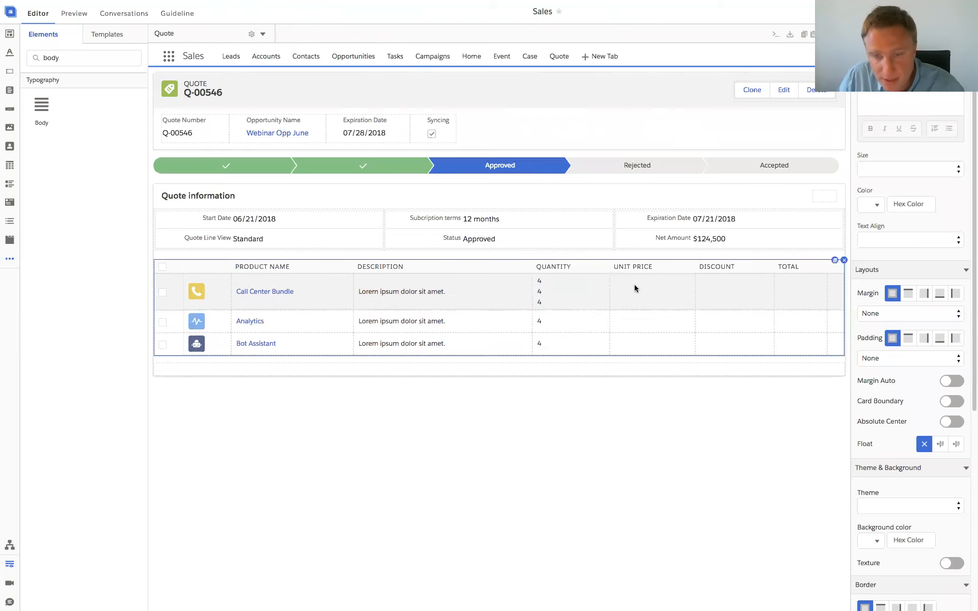
pyautogui.click(538, 304)
pyautogui.moveTo(546, 290); pyautogui.dragTo(631, 290)
pyautogui.click(632, 290)
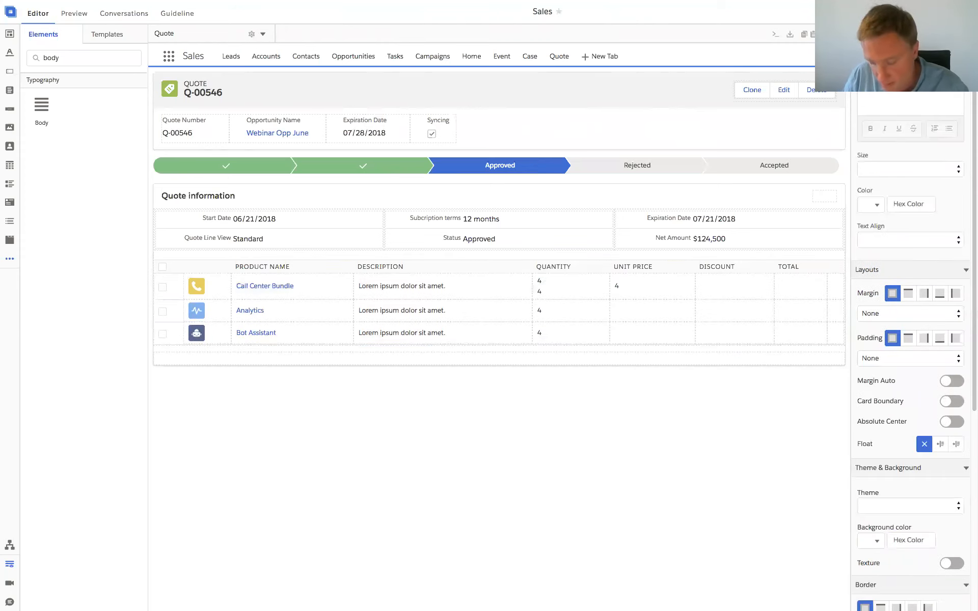
pyautogui.write('$2,000')
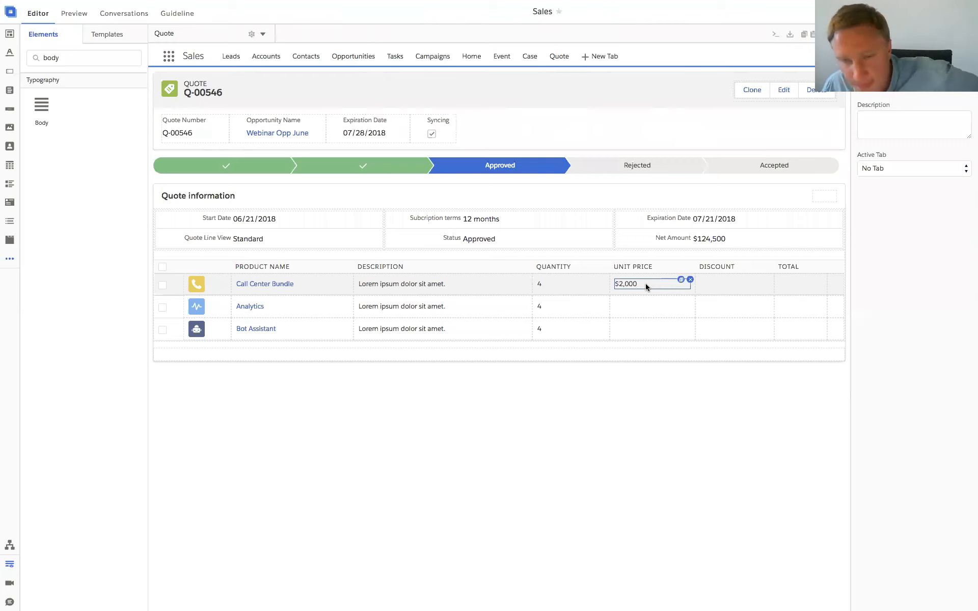
# - Duplicate the Call Center Bundle unit price into the Unit Price cells of the Analytics and Bot Assistant rows
pyautogui.click(680, 280)
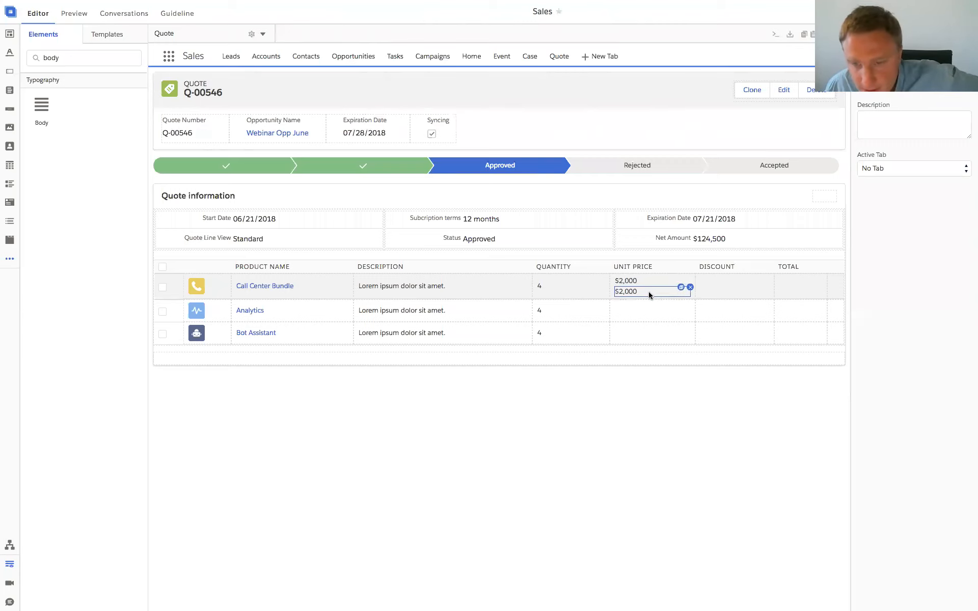
pyautogui.moveTo(648, 291); pyautogui.dragTo(664, 304)
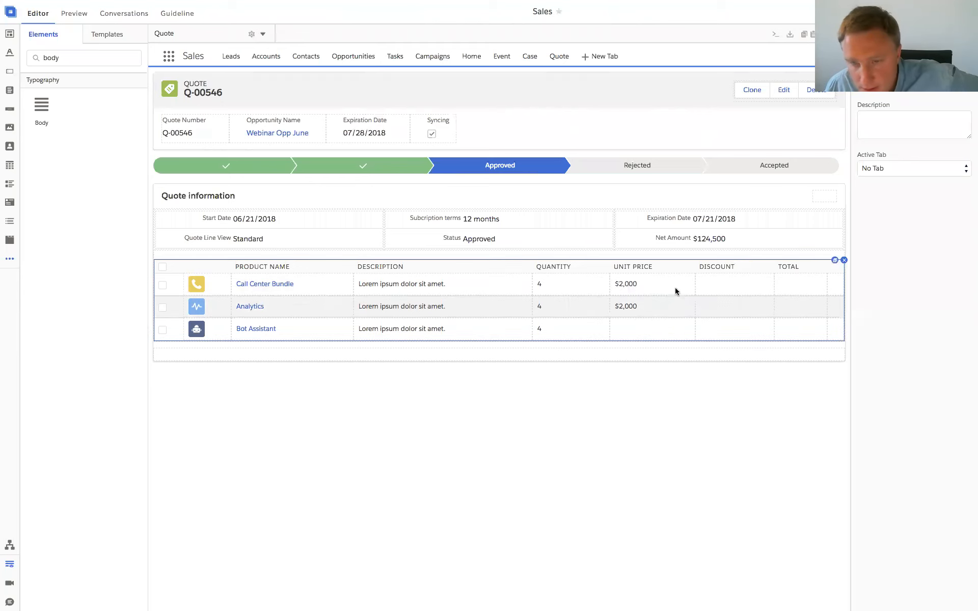
pyautogui.click(673, 283)
pyautogui.click(681, 280)
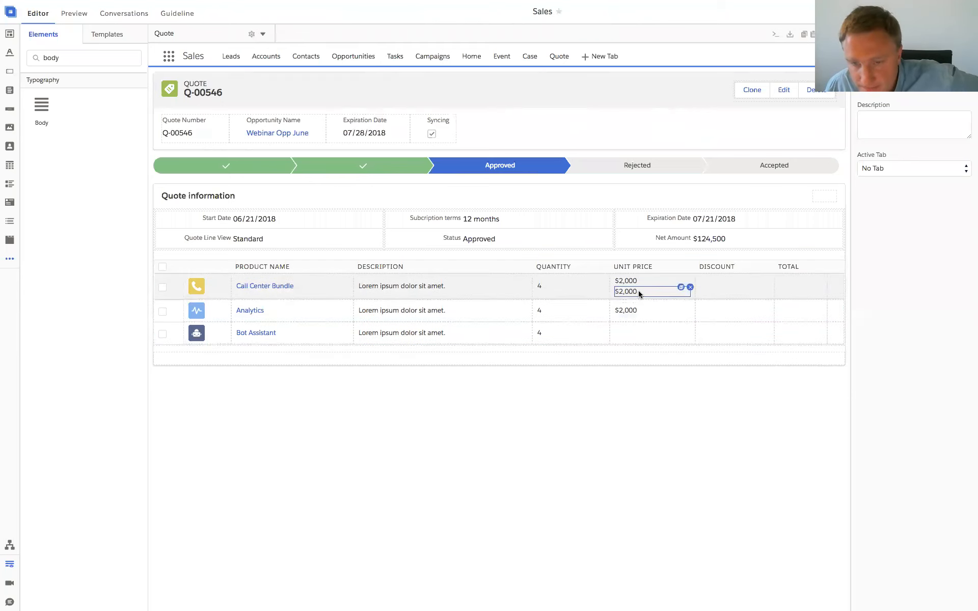
pyautogui.moveTo(638, 294); pyautogui.dragTo(642, 331)
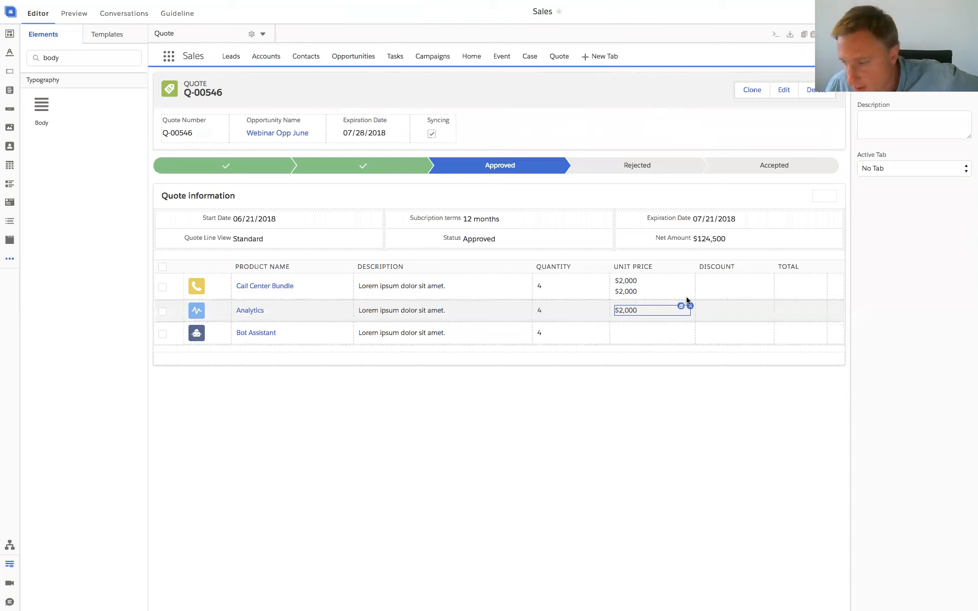
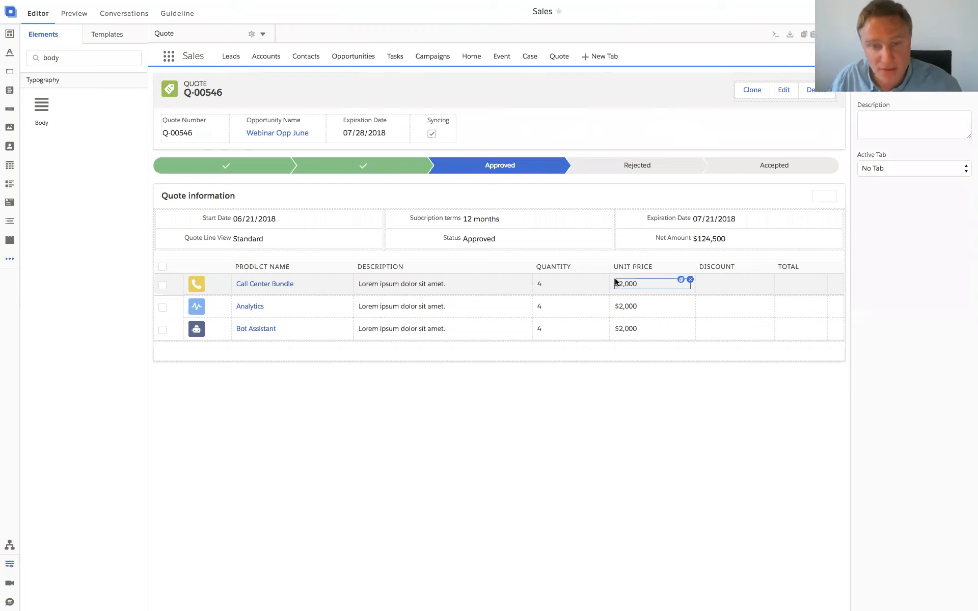
# - Copy the unit price into the Call Center Bundle row's Discount cell and change the copy to "20%"
pyautogui.click(681, 283)
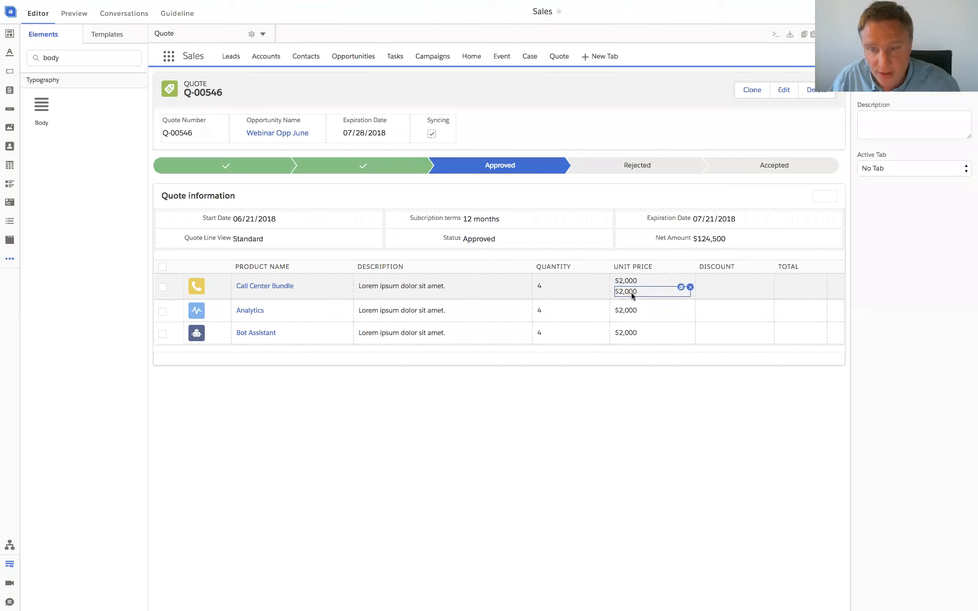
pyautogui.moveTo(626, 293); pyautogui.dragTo(713, 286)
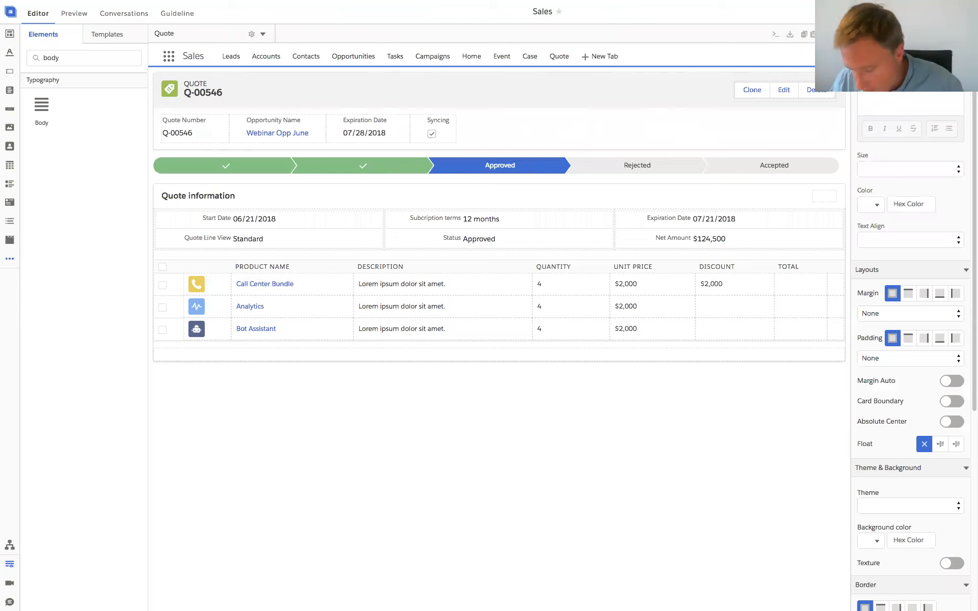
pyautogui.write('20')
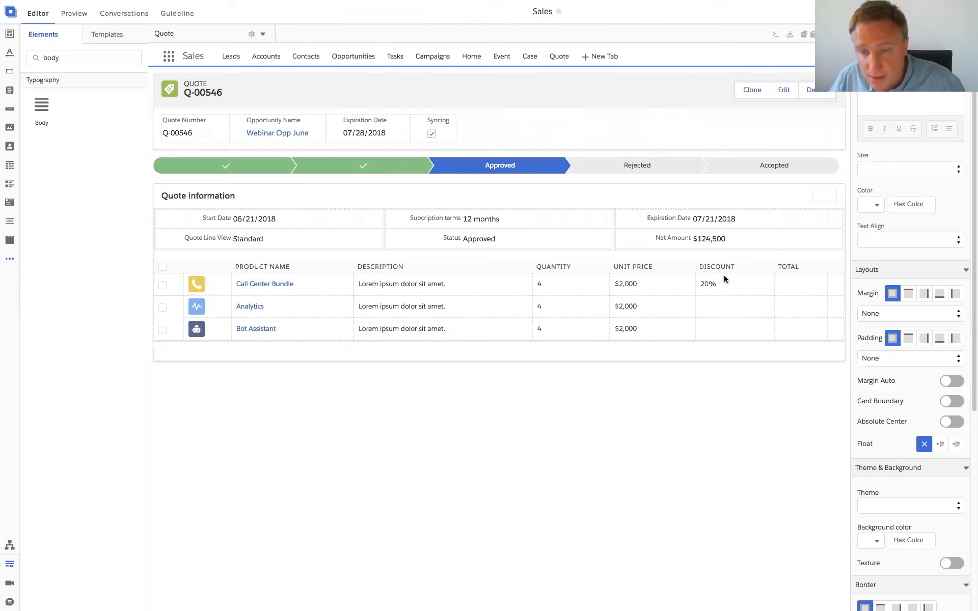
# - Duplicate the Call Center Bundle discount into the Discount cells of the Analytics and Bot Assistant rows
pyautogui.moveTo(725, 281)
pyautogui.click(761, 283)
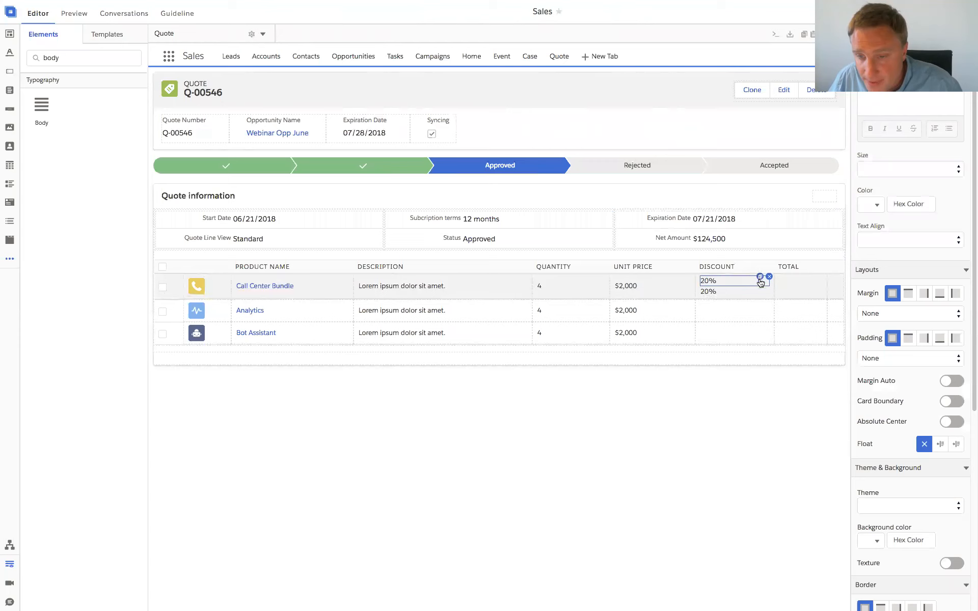
pyautogui.click(760, 286)
pyautogui.moveTo(726, 312); pyautogui.dragTo(729, 334)
pyautogui.moveTo(725, 293); pyautogui.dragTo(730, 332)
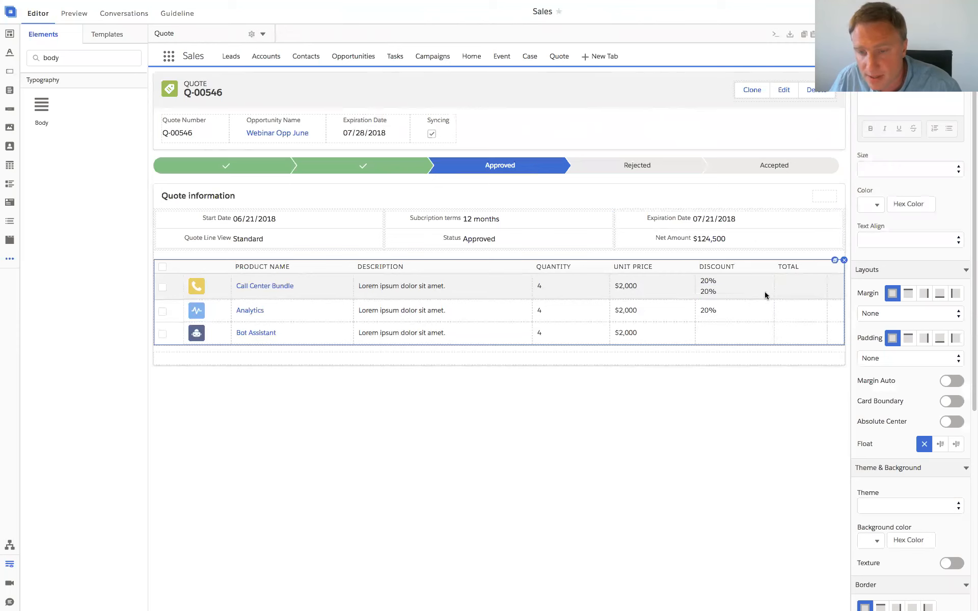
# - Copy the unit price into the Call Center Bundle row's Total cell and change the copy to "$20,000"
pyautogui.click(665, 285)
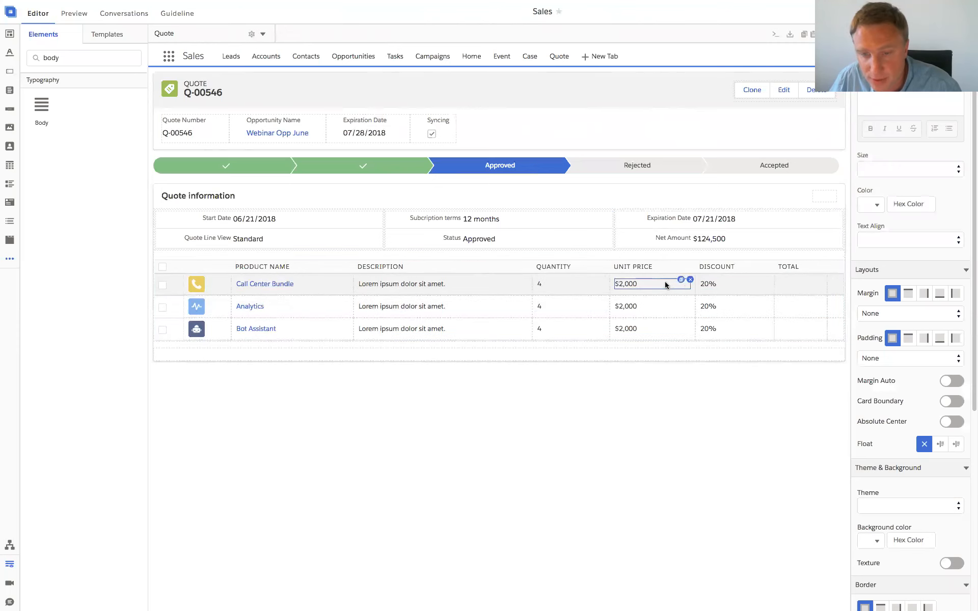
pyautogui.click(681, 280)
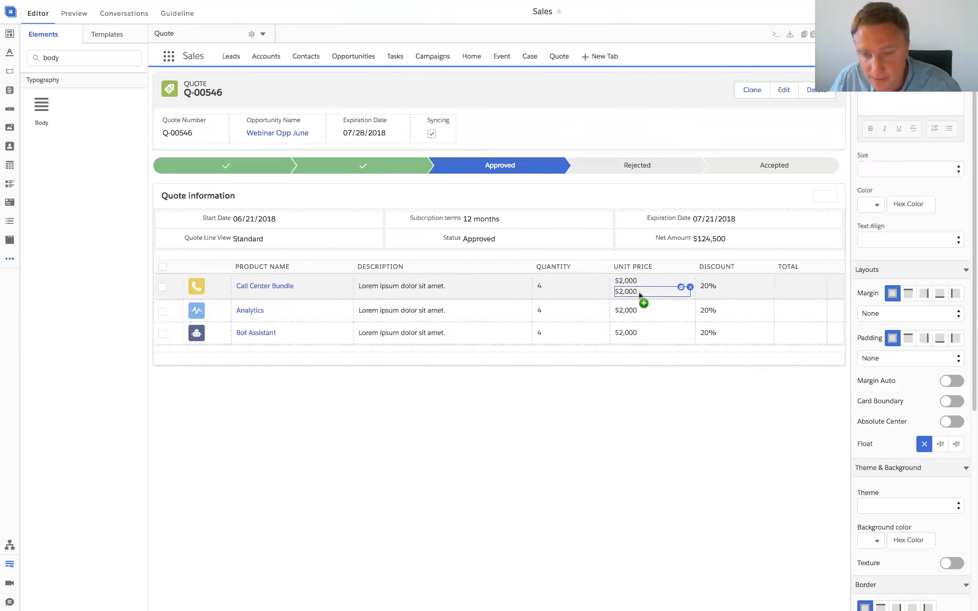
pyautogui.moveTo(791, 290); pyautogui.dragTo(792, 286)
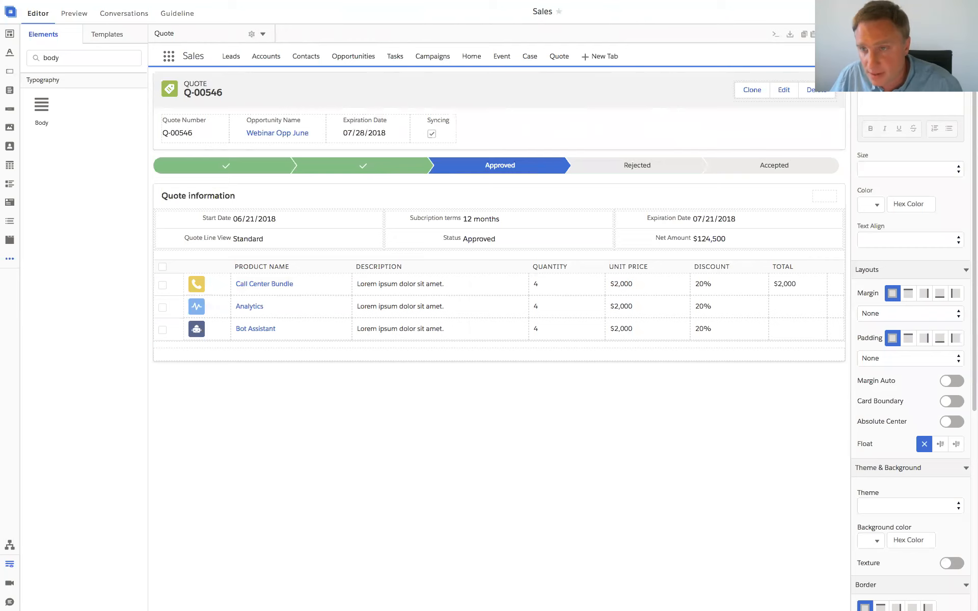
pyautogui.write('0')
# - Duplicate the Call Center Bundle total into the Total cells of the Analytics and Bot Assistant rows
pyautogui.click(813, 280)
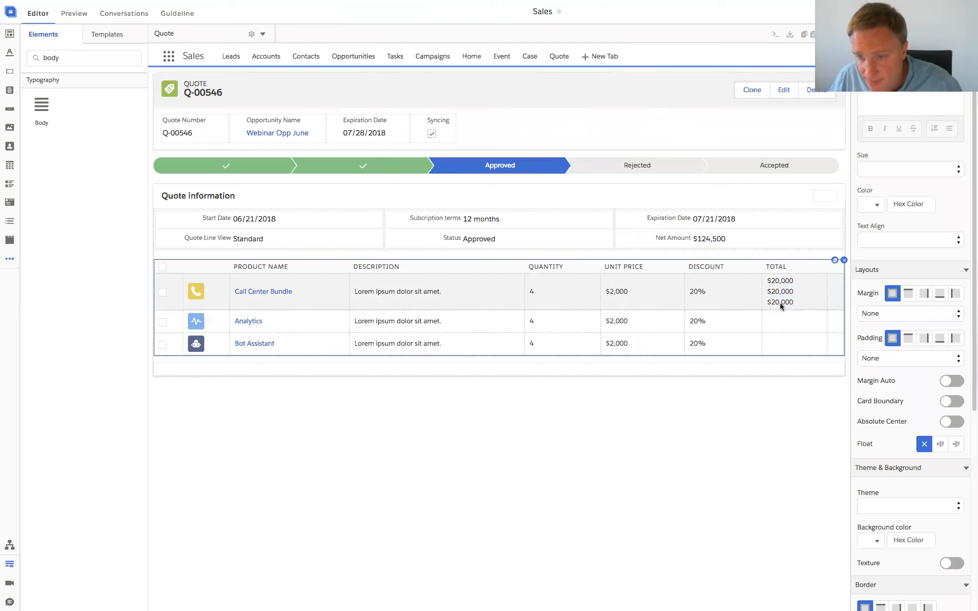
pyautogui.moveTo(781, 304); pyautogui.dragTo(784, 319)
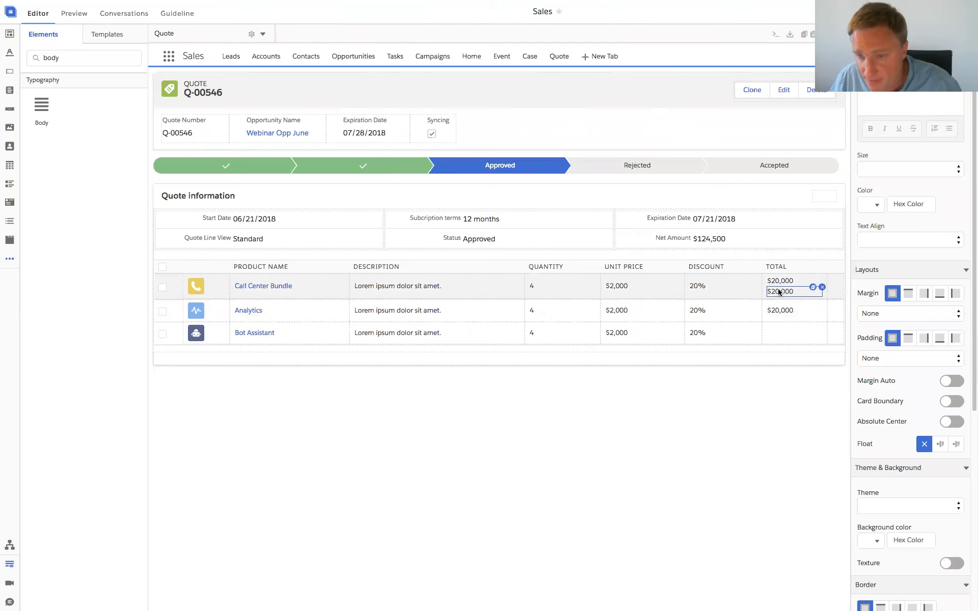
pyautogui.click(839, 270)
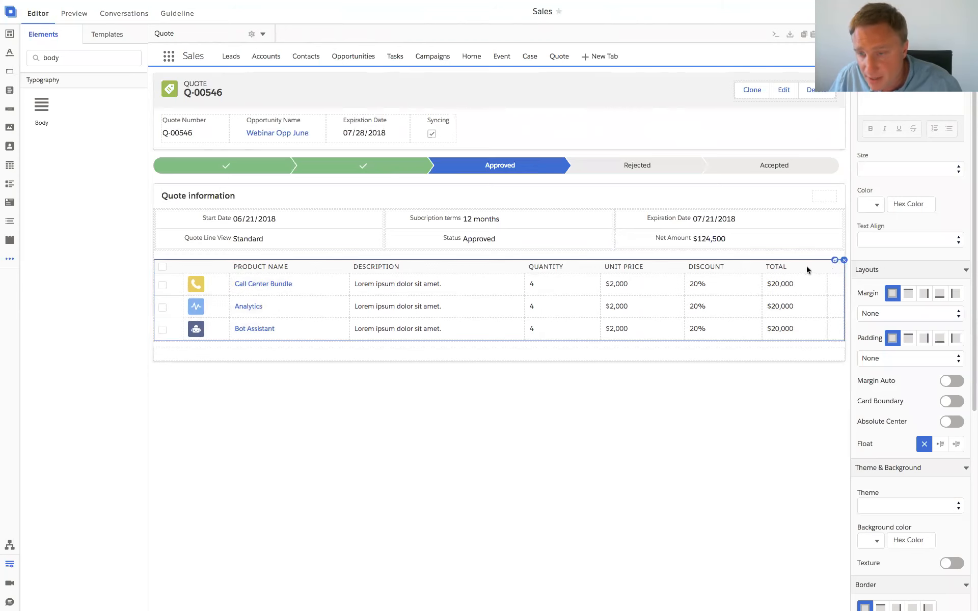
# - Find the Button Menu element and place one in the Call Center Bundle row's empty last cell
pyautogui.scroll(5, 900, 206)
pyautogui.click(889, 263)
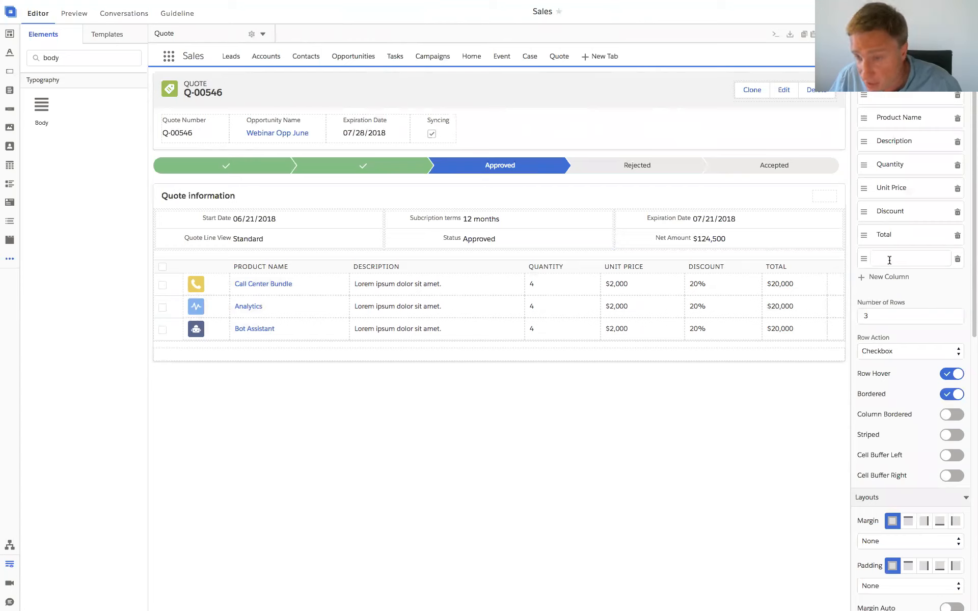
pyautogui.click(74, 60)
pyautogui.write('button')
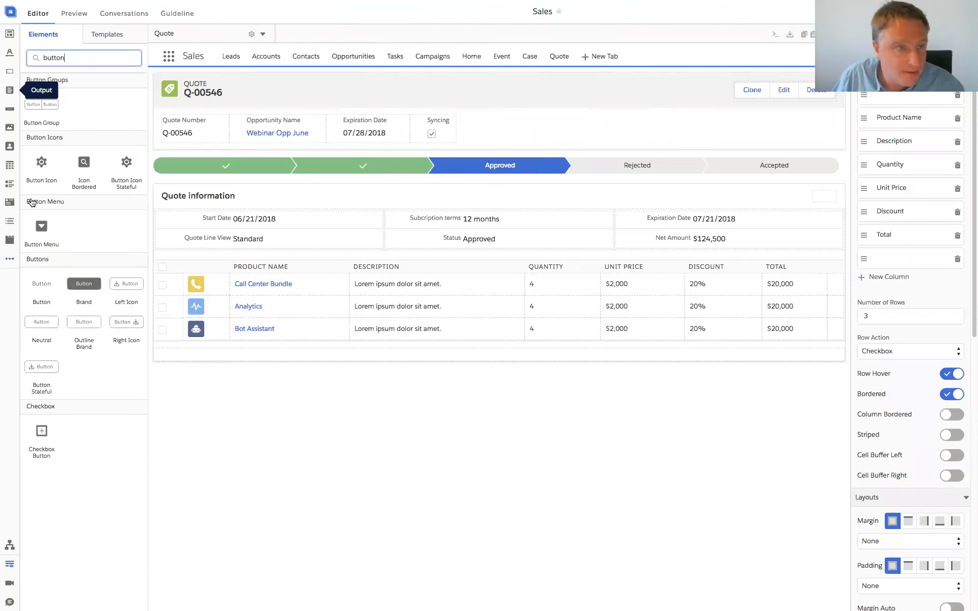
pyautogui.moveTo(41, 231); pyautogui.dragTo(833, 291)
# - Set the Call Center Bundle button menu's icon size to X-small and rename its menu items "Edit" and "Delete"
pyautogui.click(812, 284)
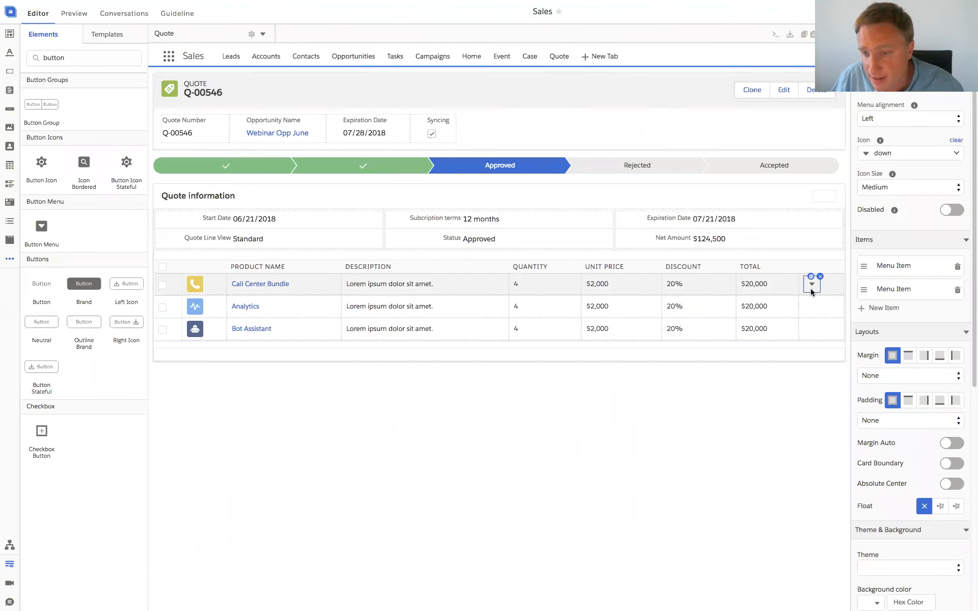
pyautogui.click(873, 188)
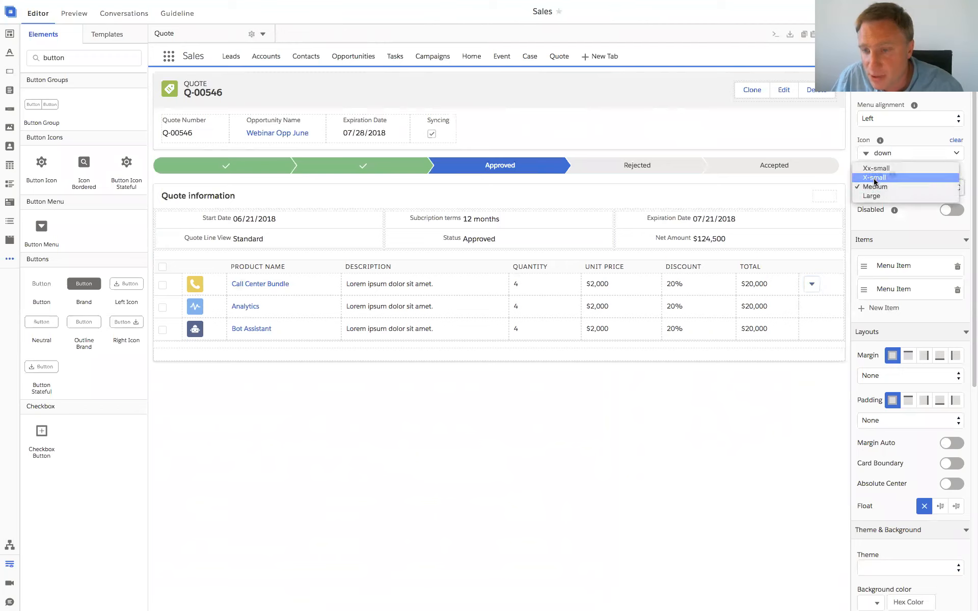
pyautogui.click(874, 190)
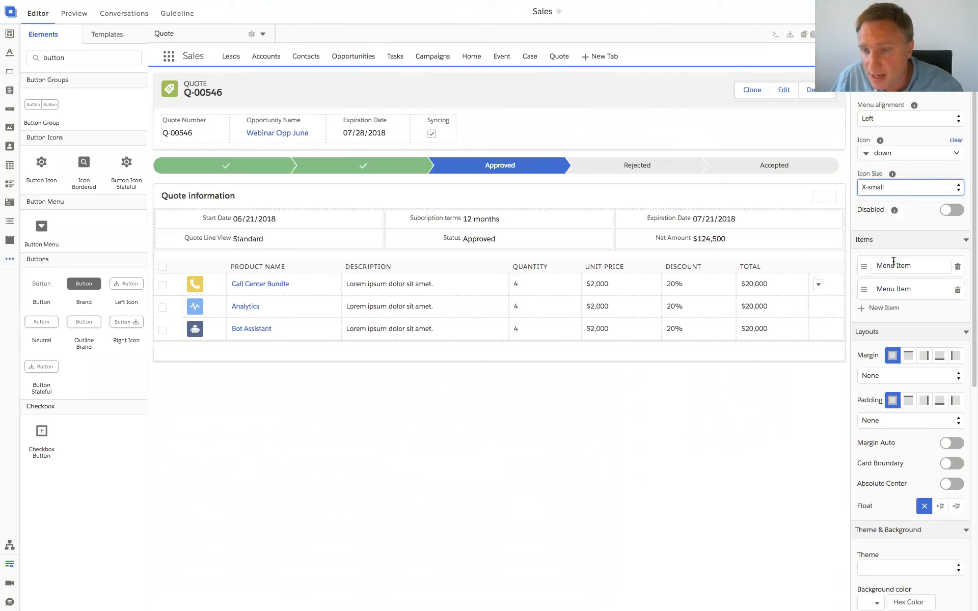
pyautogui.click(895, 265)
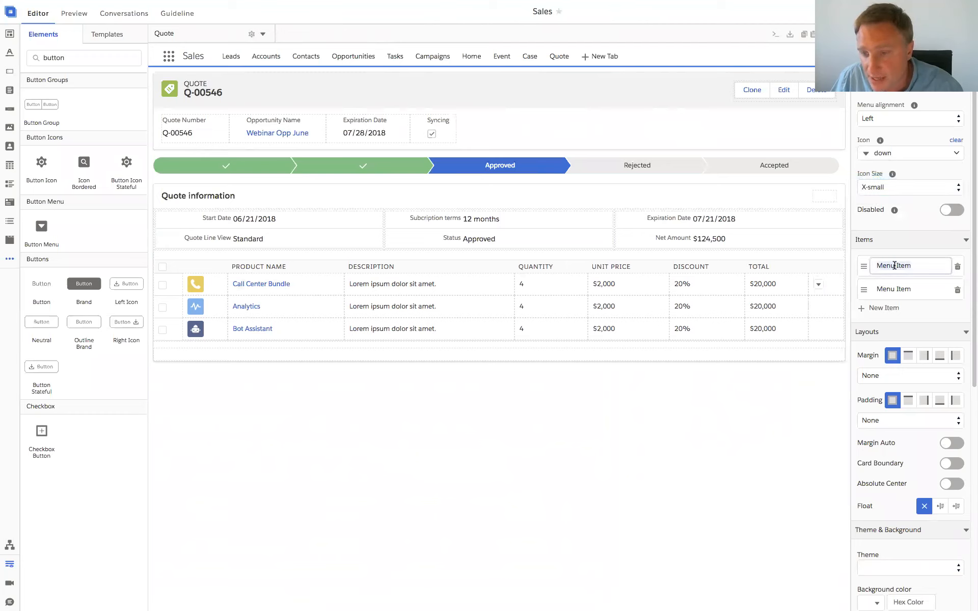
pyautogui.write('Edit')
pyautogui.press('Tab')
pyautogui.write('Delete')
# - Duplicate the Call Center Bundle button menu into the last cells of the Analytics and Bot Assistant rows
pyautogui.click(815, 283)
pyautogui.moveTo(812, 286); pyautogui.dragTo(812, 305)
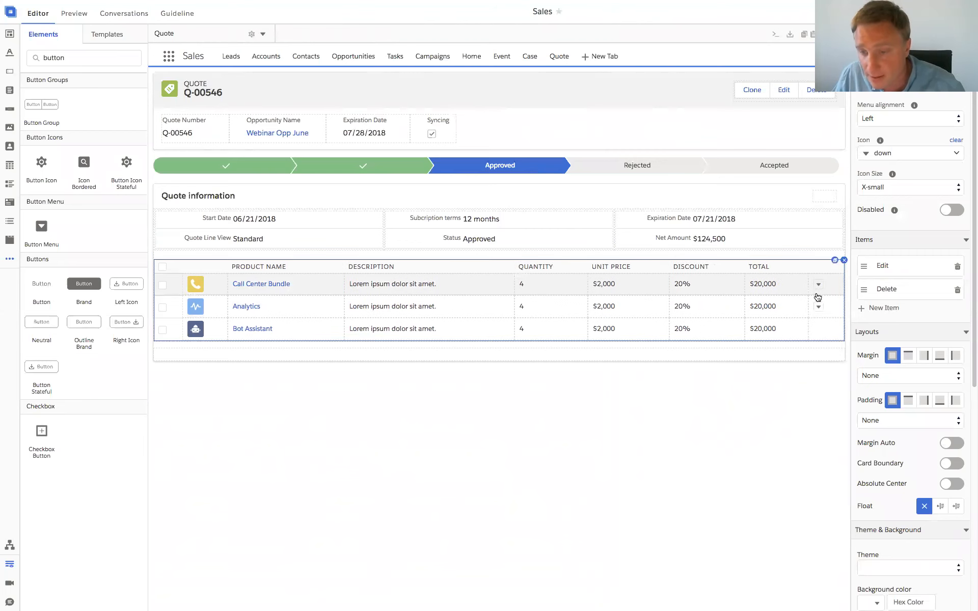
pyautogui.moveTo(814, 310); pyautogui.dragTo(806, 334)
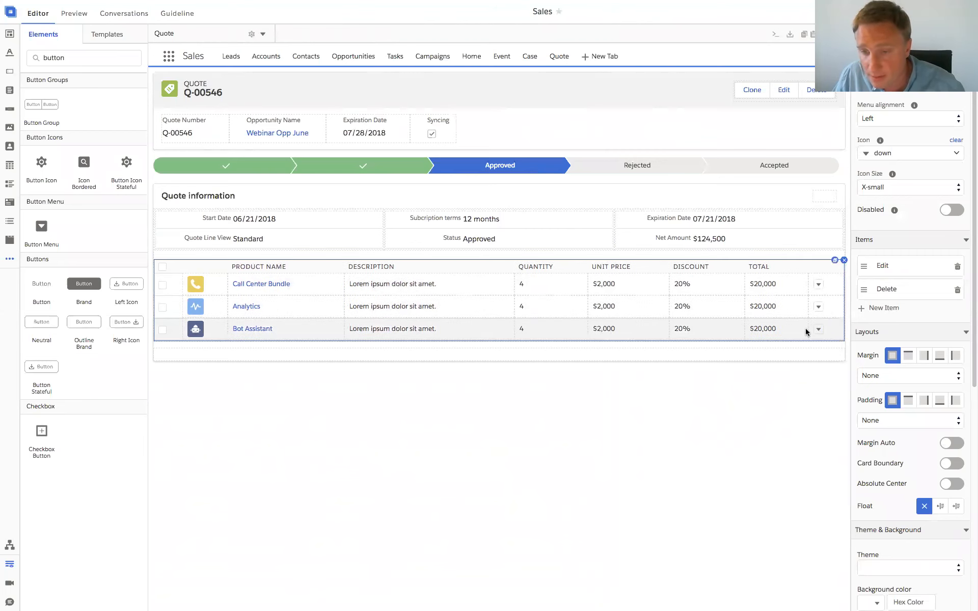
# - Preview the quote page and open the Call Center Bundle row's button menu to check how it displays
pyautogui.click(70, 18)
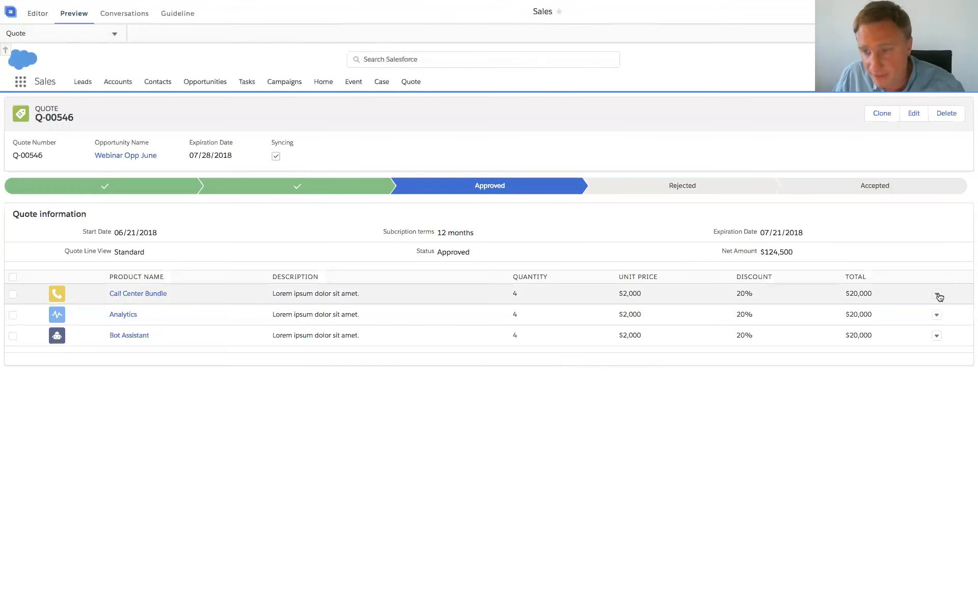
pyautogui.click(937, 296)
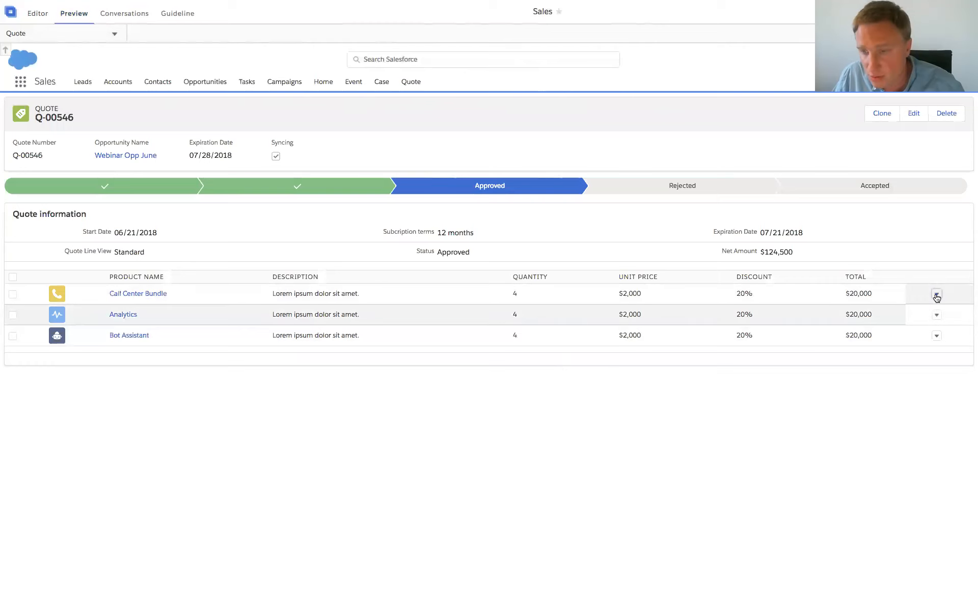
pyautogui.click(936, 294)
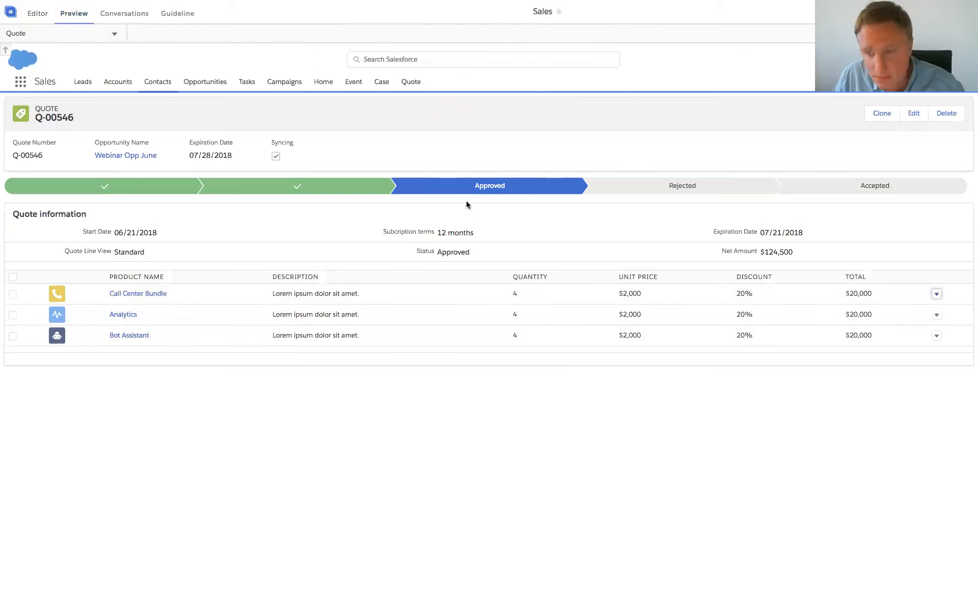
pyautogui.click(938, 295)
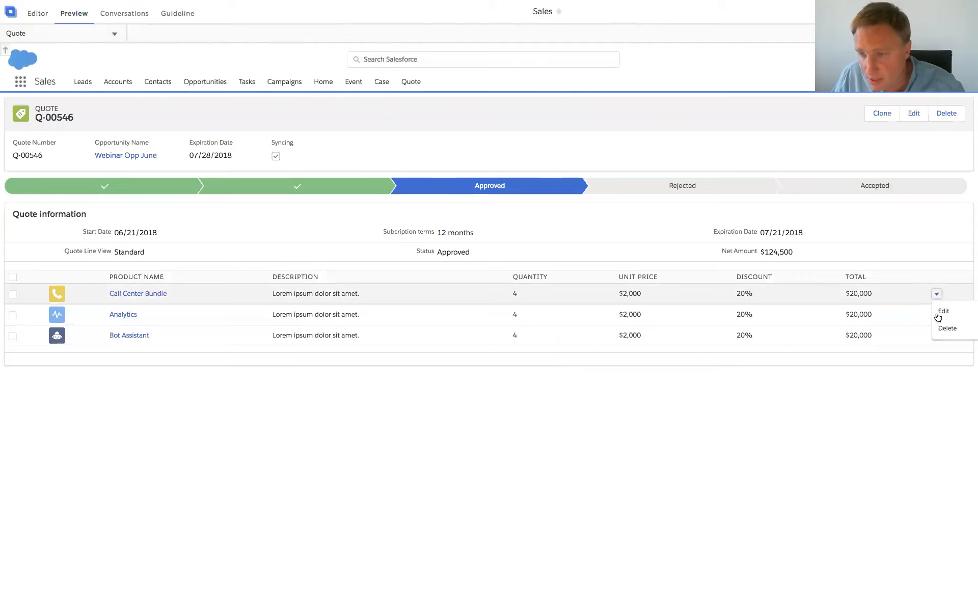
# - Set the menu alignment of all three rows' button menus to Right and check the Call Center Bundle menu in the preview
pyautogui.click(39, 14)
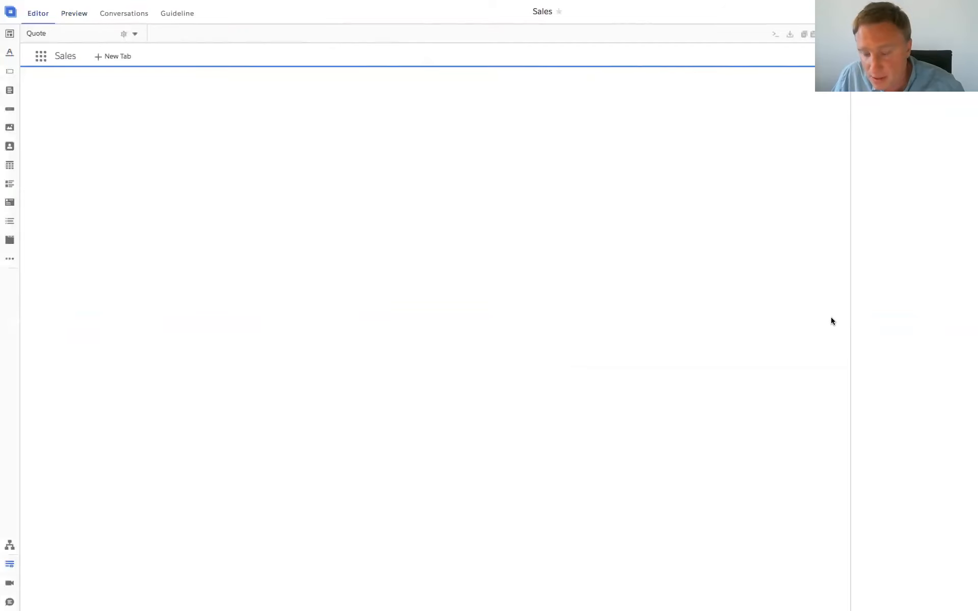
pyautogui.click(811, 287)
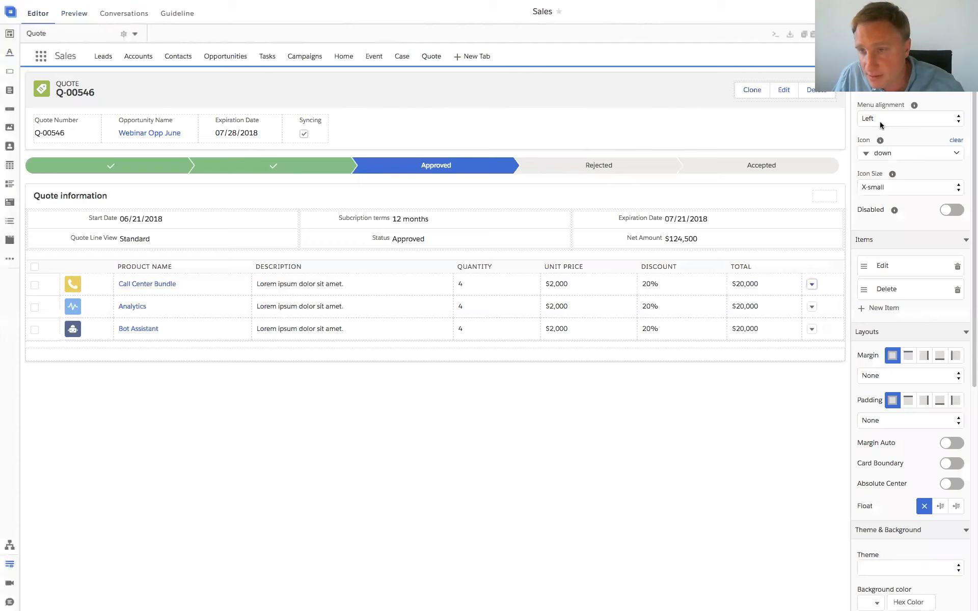
pyautogui.click(883, 122)
pyautogui.click(876, 139)
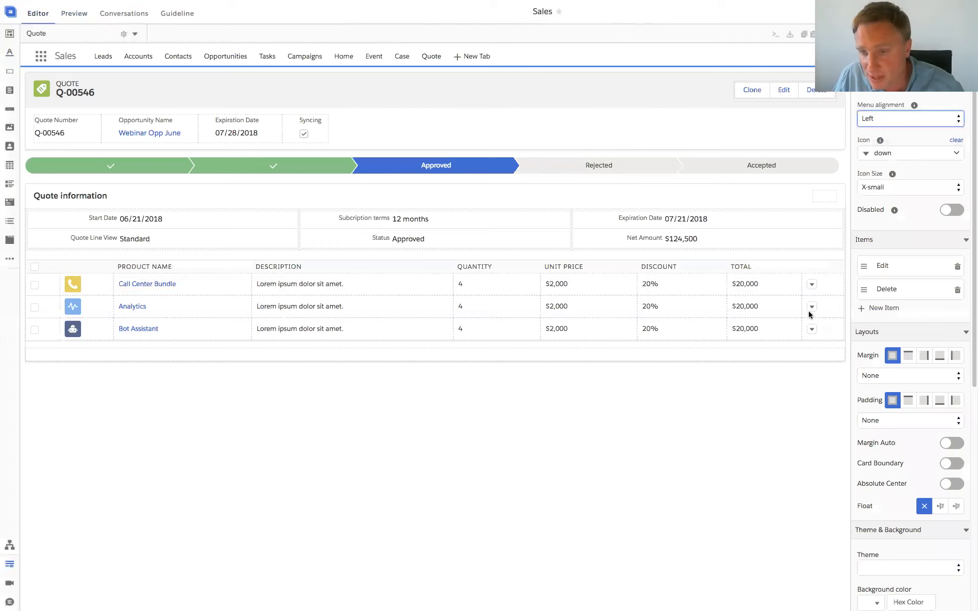
pyautogui.click(810, 310)
pyautogui.click(874, 122)
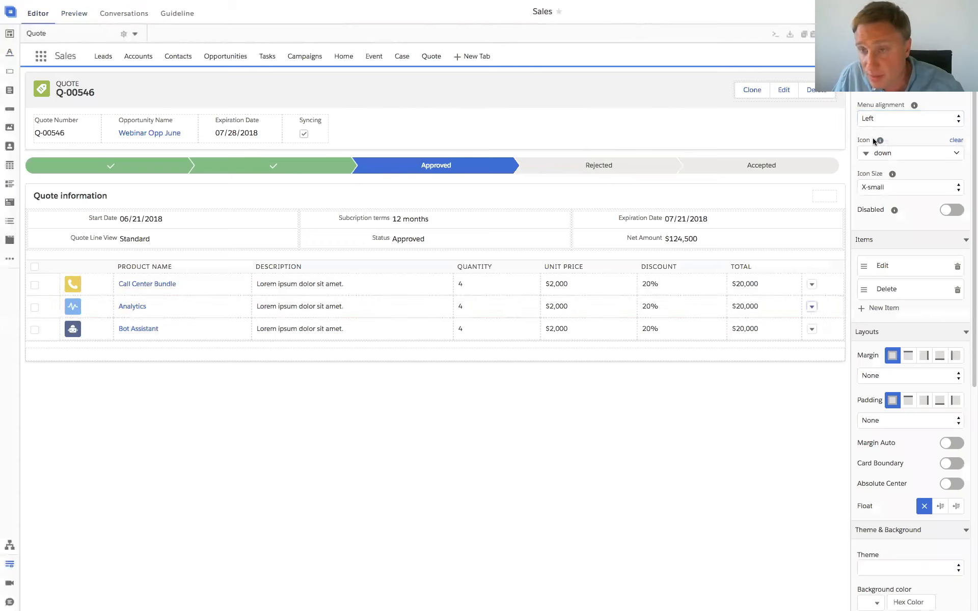
pyautogui.click(810, 330)
pyautogui.click(811, 329)
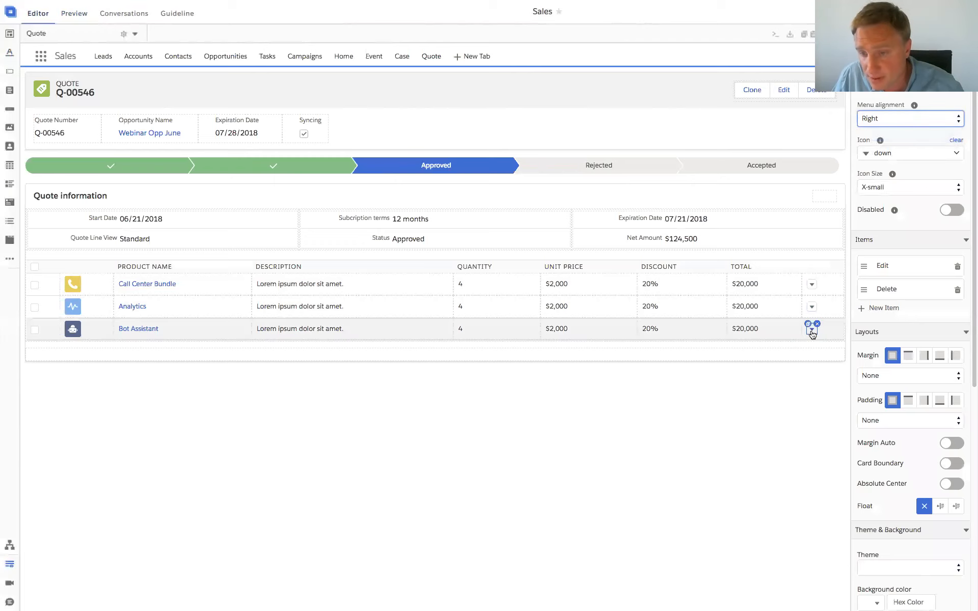
pyautogui.click(877, 122)
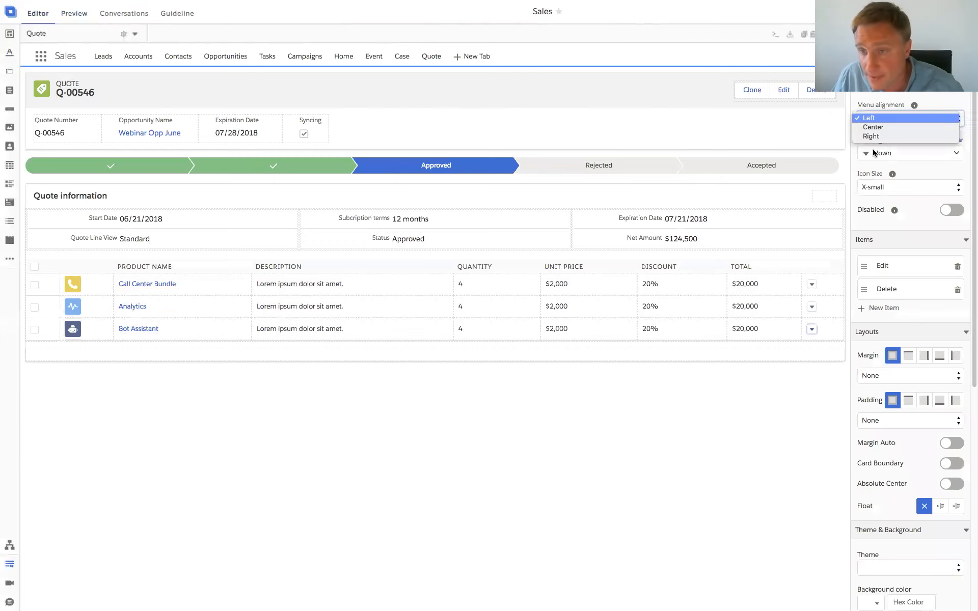
pyautogui.click(872, 137)
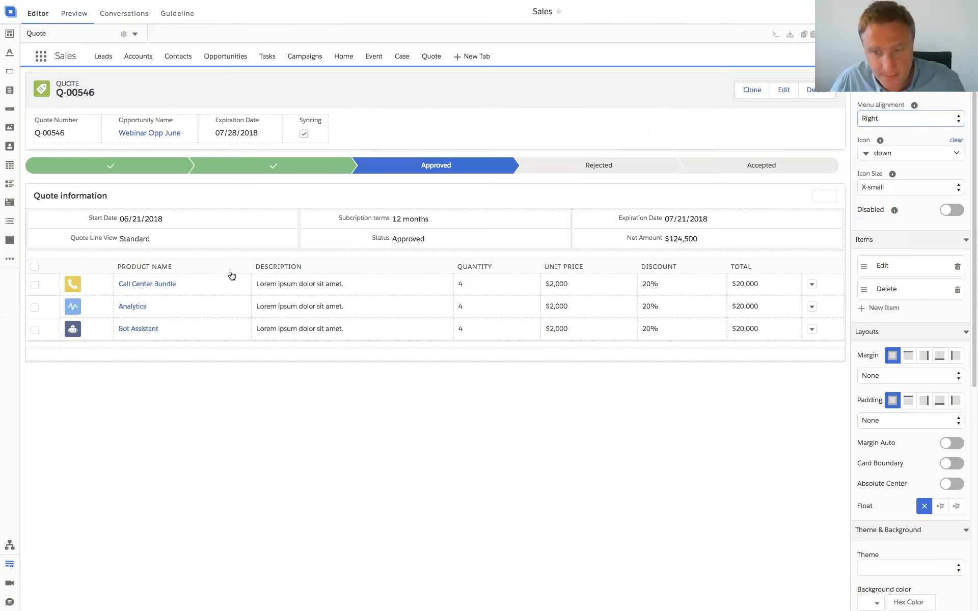
pyautogui.click(936, 294)
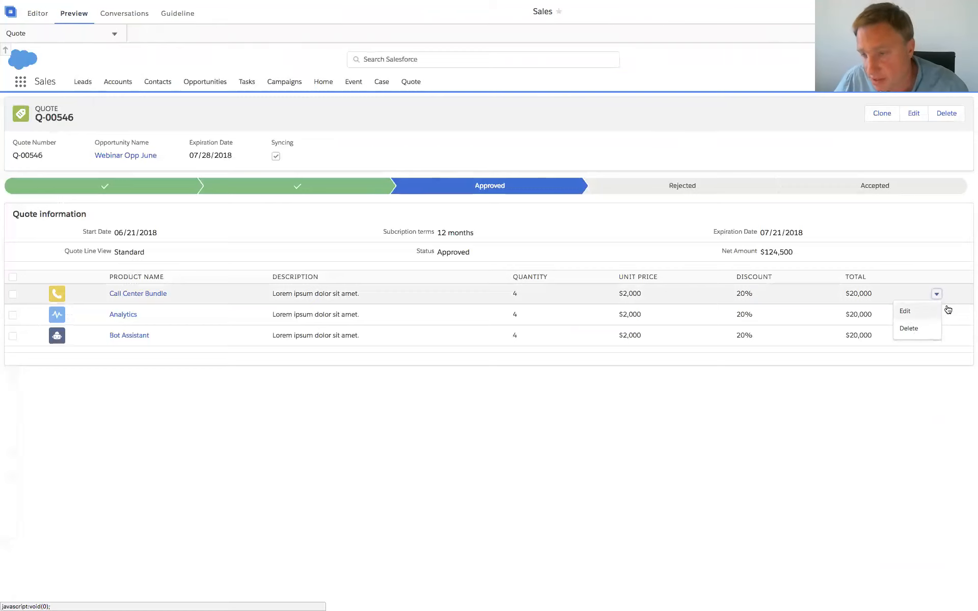
pyautogui.click(884, 412)
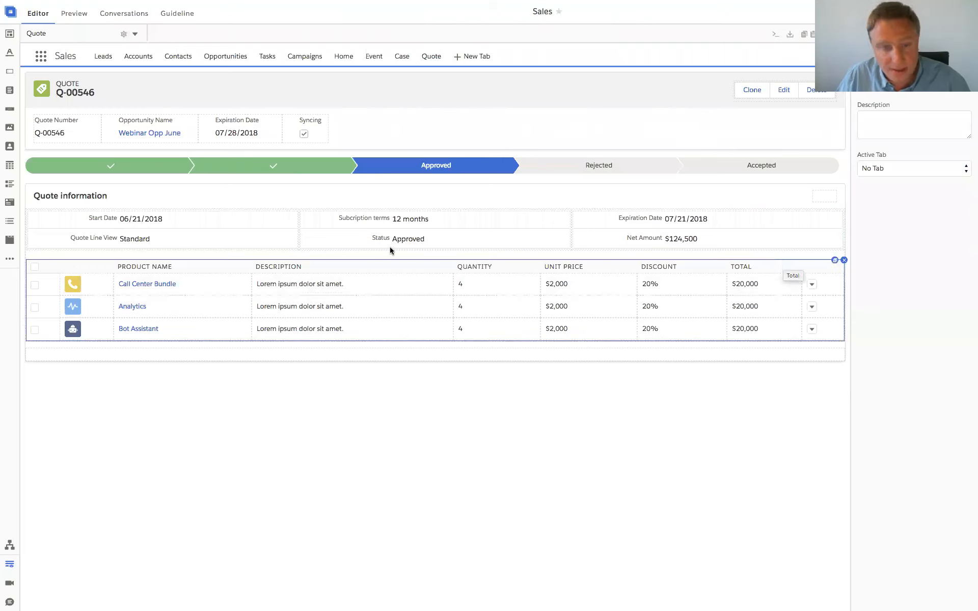
# - Insert a two-column grid above the product table and set its horizontal alignment to End
pyautogui.moveTo(9, 34); pyautogui.dragTo(355, 265)
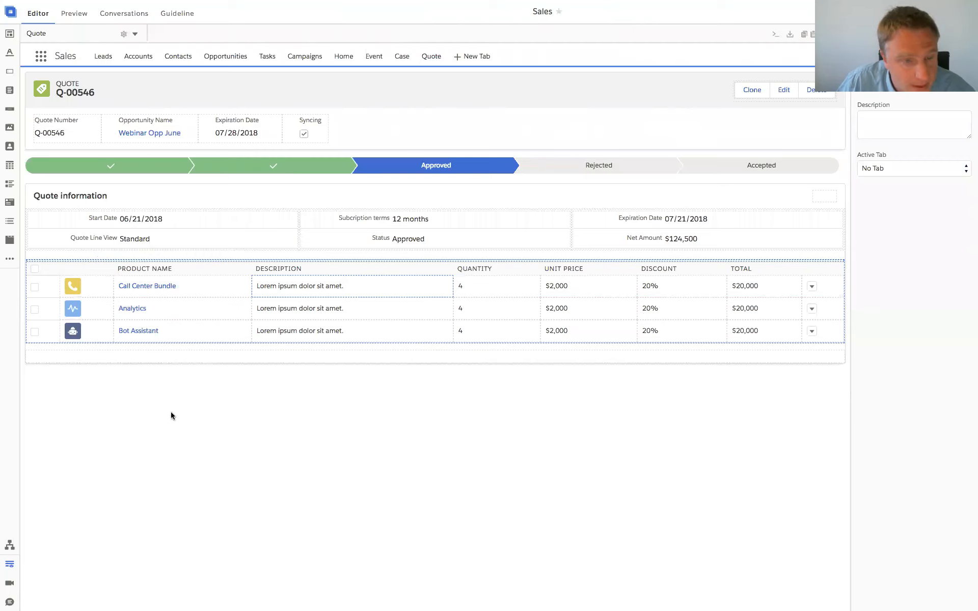
pyautogui.click(185, 335)
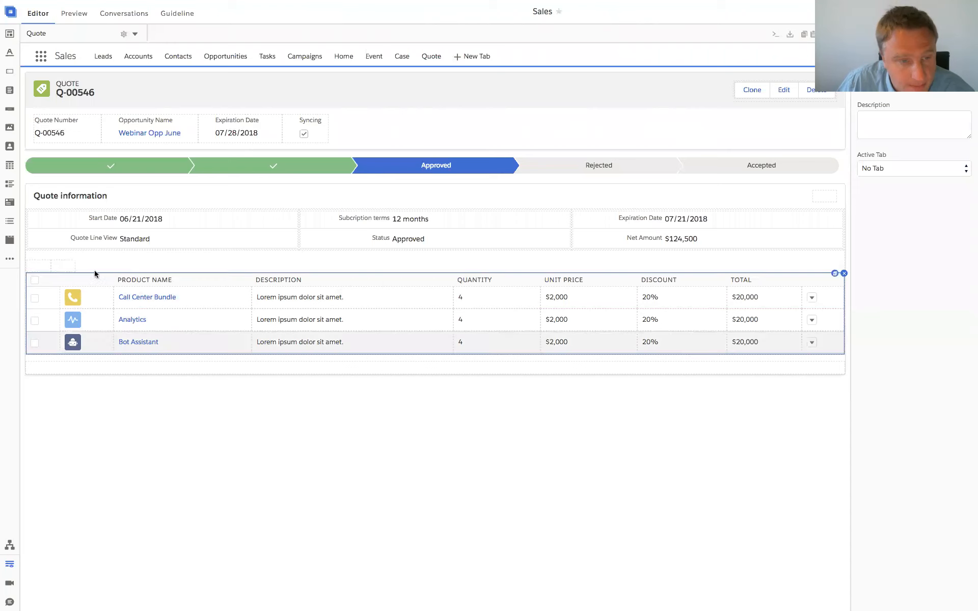
pyautogui.click(56, 269)
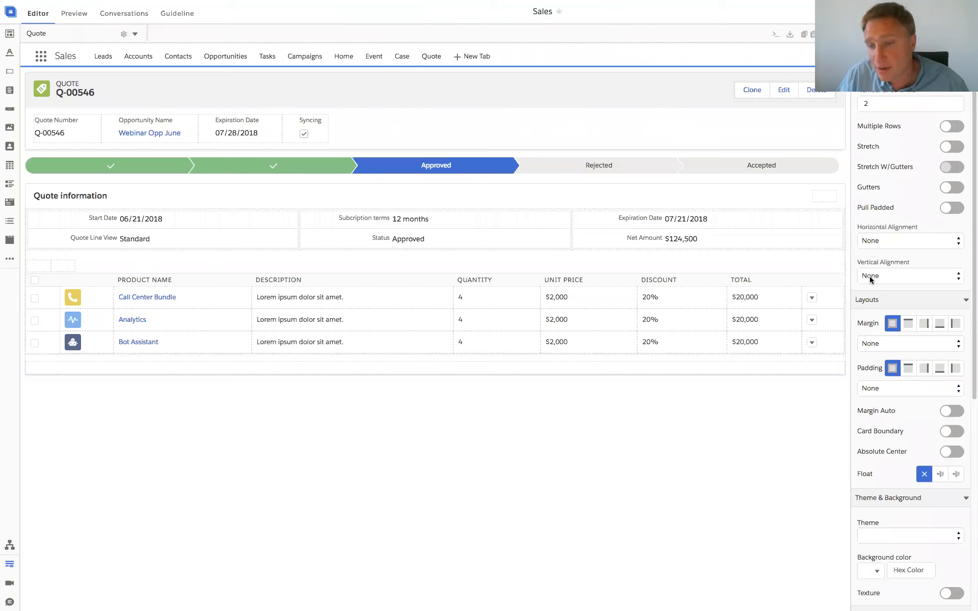
pyautogui.click(873, 240)
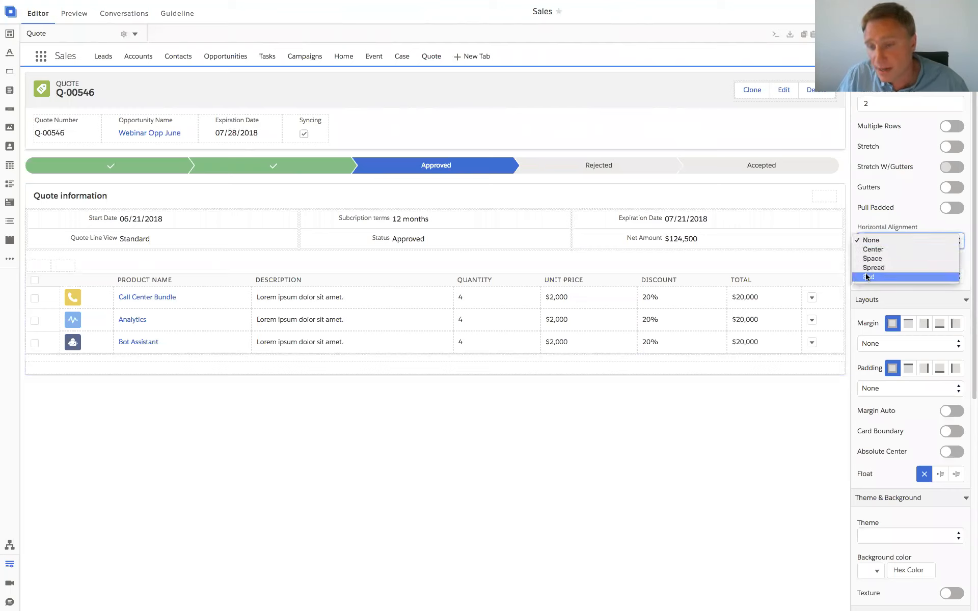
pyautogui.click(867, 278)
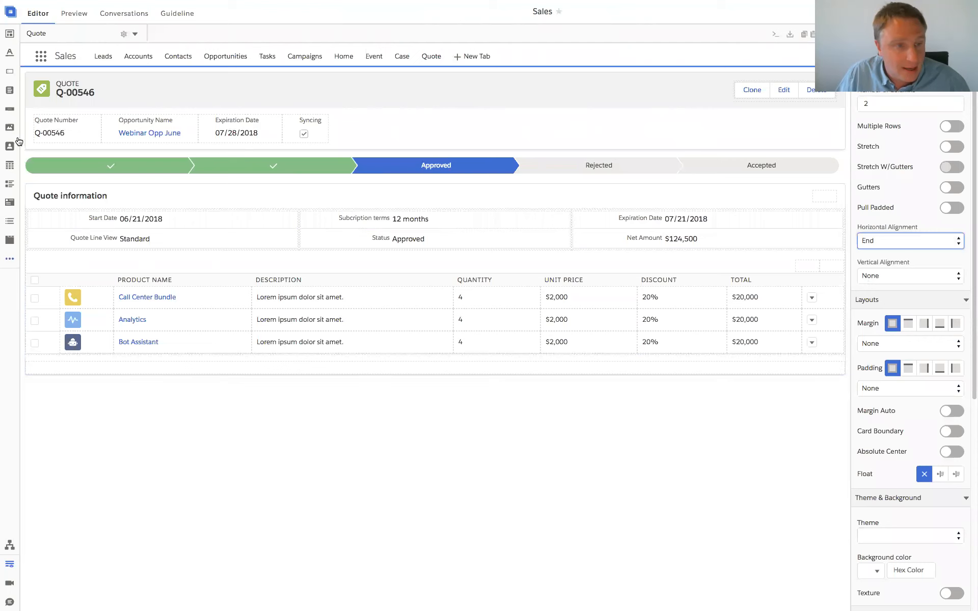
# - Place a button in the new grid's right column, labelled "Add Product" with the Brand style
pyautogui.moveTo(19, 112); pyautogui.dragTo(836, 270)
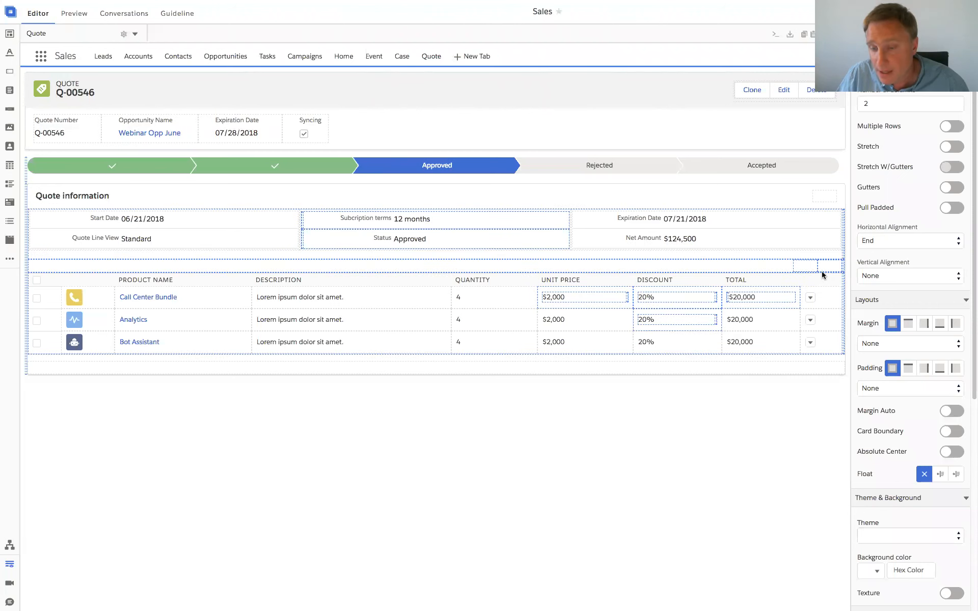
pyautogui.click(821, 270)
pyautogui.click(871, 120)
pyautogui.doubleClick(869, 120)
pyautogui.write('Add Product')
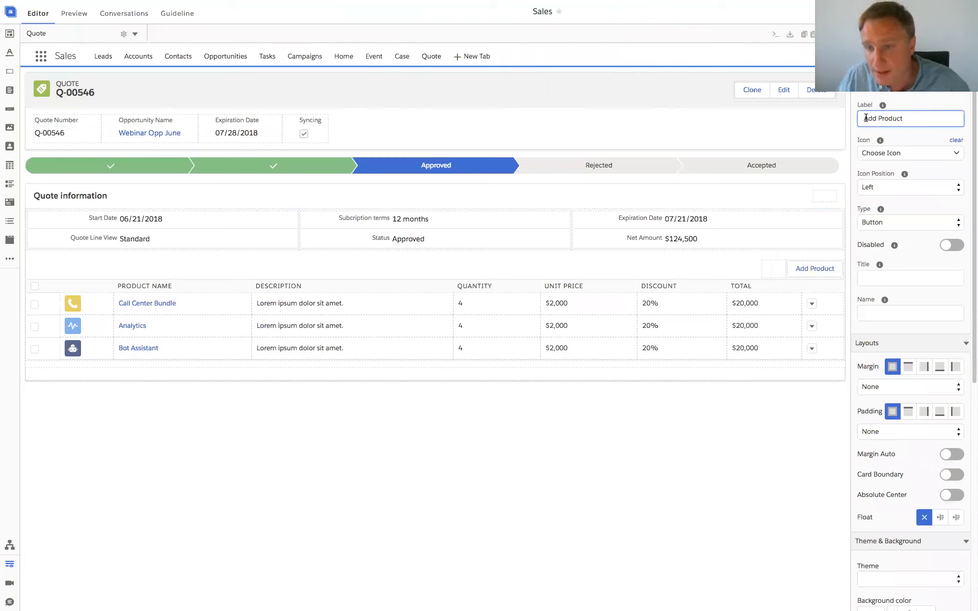
pyautogui.click(910, 83)
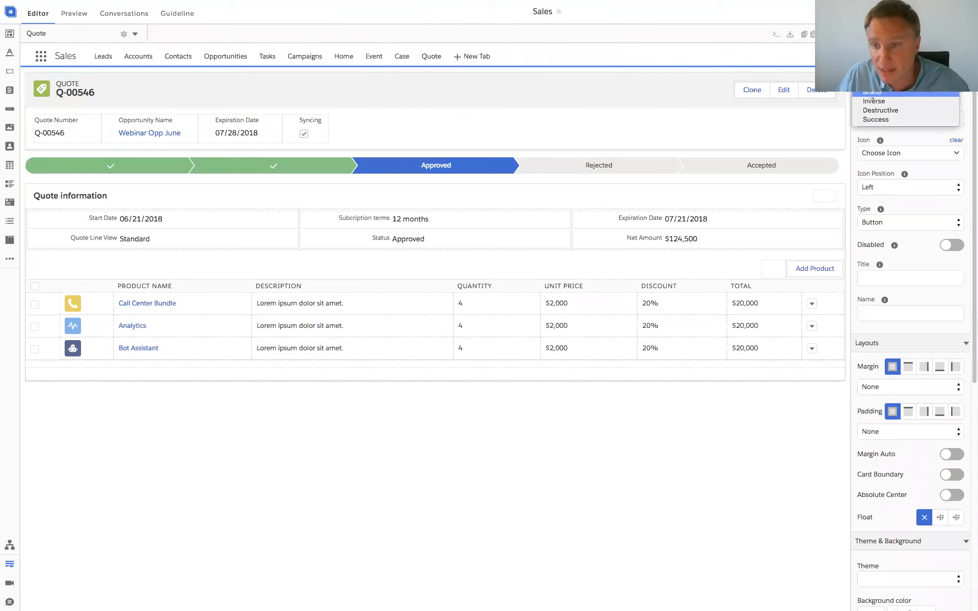
pyautogui.click(871, 94)
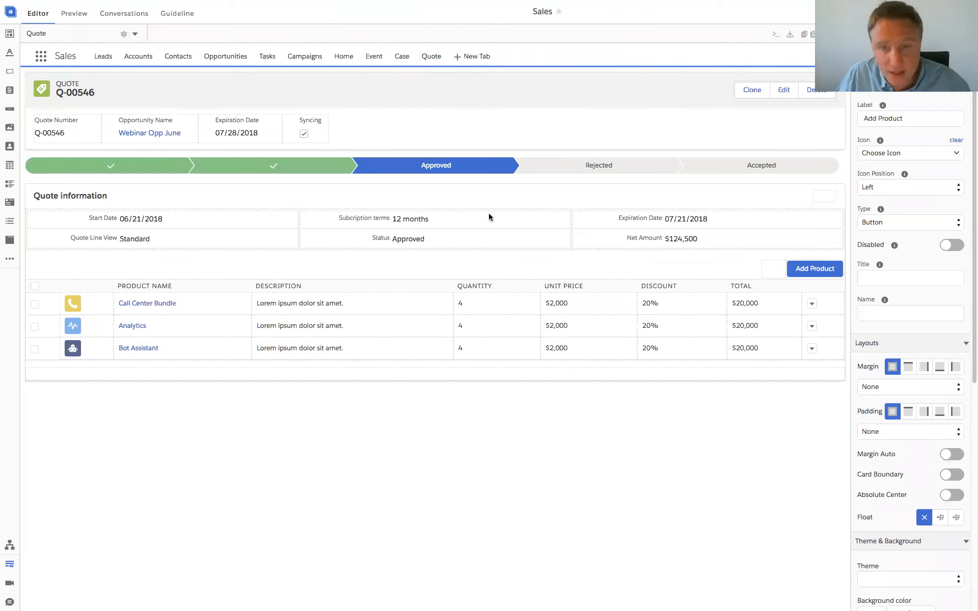
# - Place a button in the grid's left column, beside Add Product, and label it "Edit"
pyautogui.moveTo(774, 269); pyautogui.dragTo(768, 267)
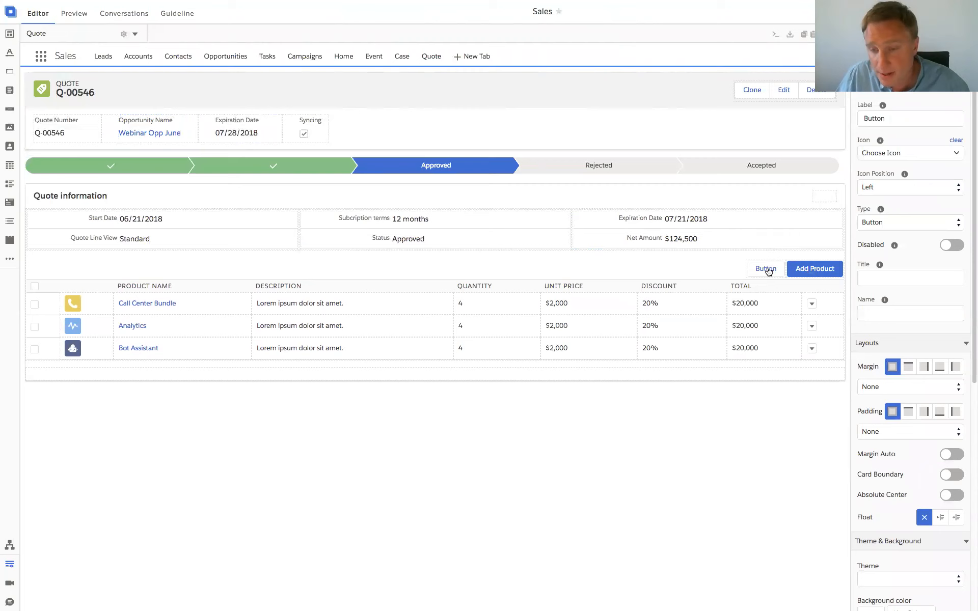
pyautogui.click(869, 118)
pyautogui.write('Edit')
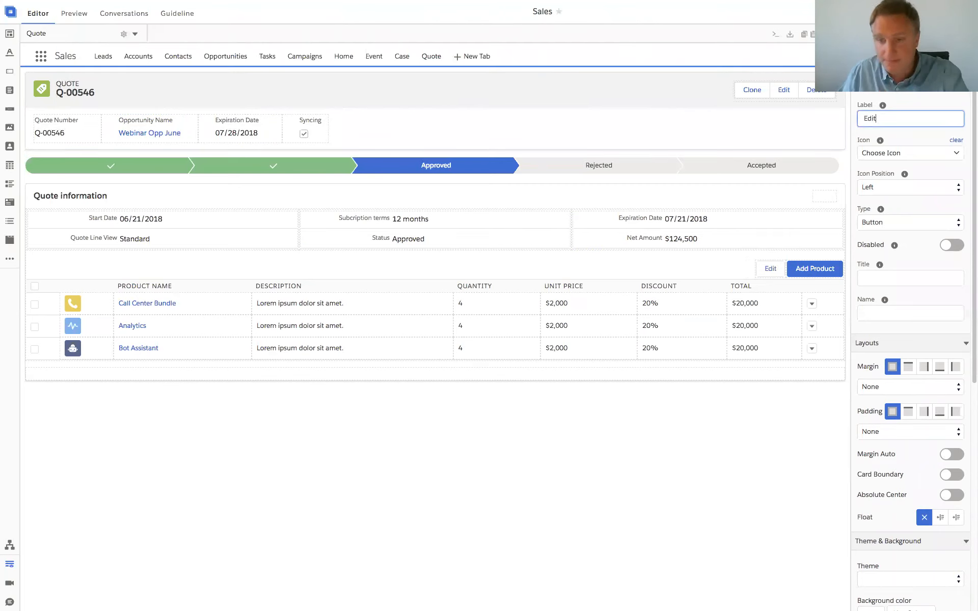
# - Give the grid holding the Edit and Add Product buttons an X-small right margin
pyautogui.click(762, 275)
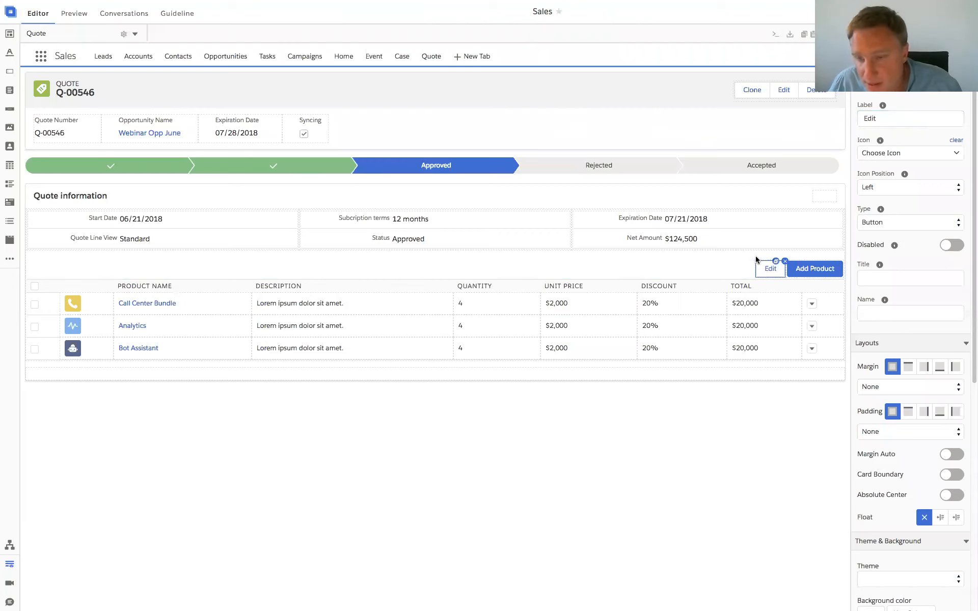
pyautogui.click(750, 265)
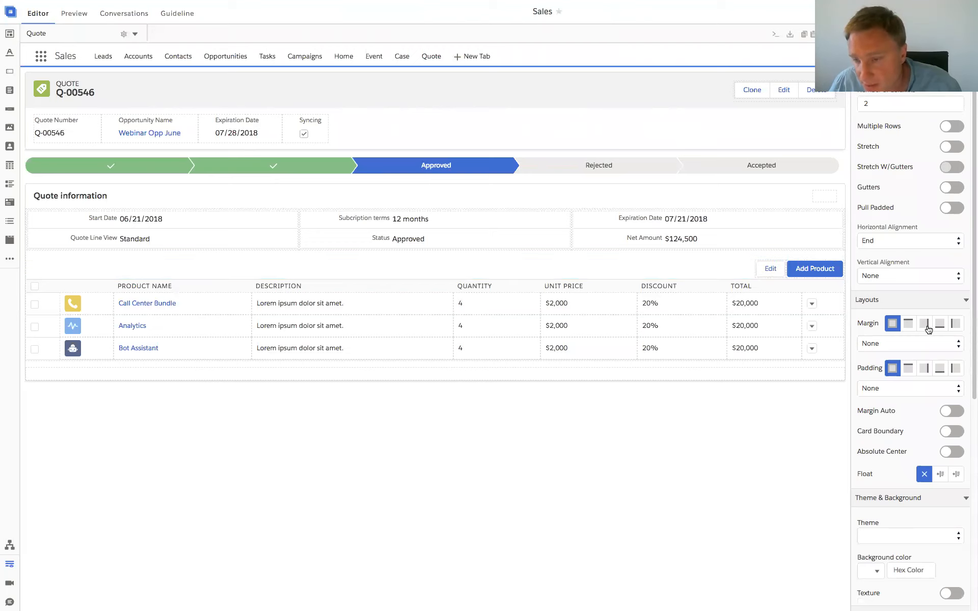
pyautogui.click(923, 328)
pyautogui.click(908, 343)
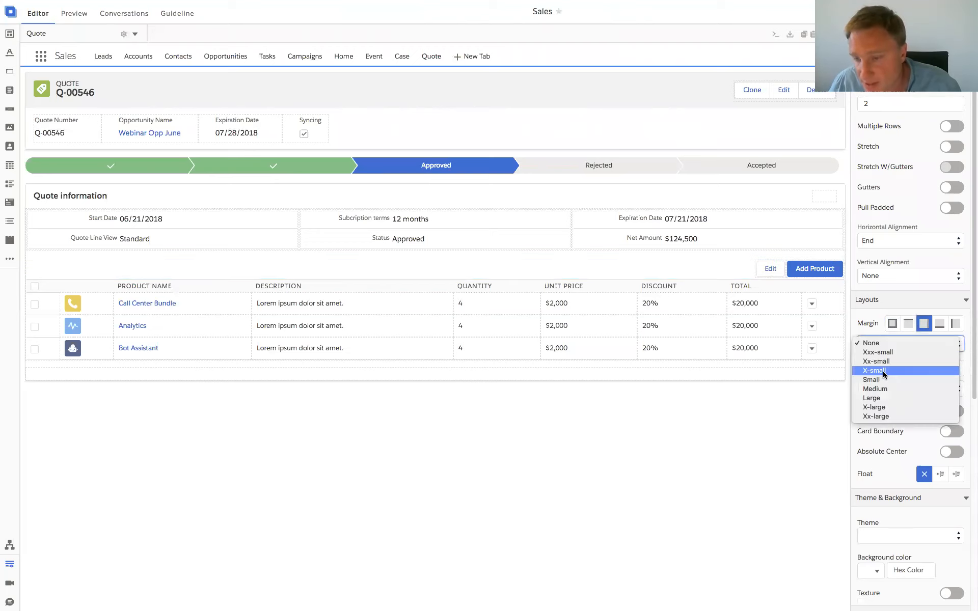
pyautogui.click(883, 371)
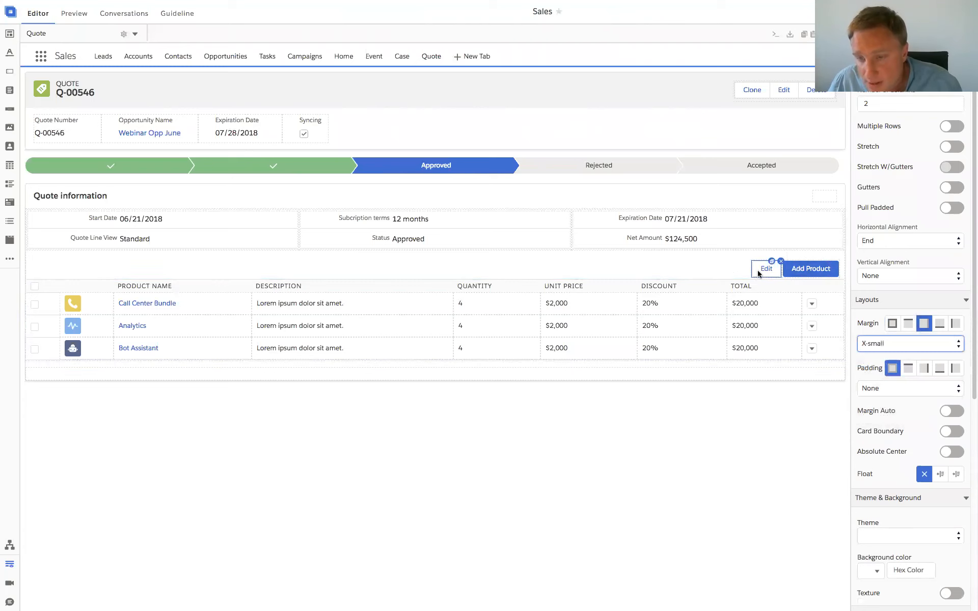
# - Give the Edit button above the product table an Xx-small right margin
pyautogui.click(759, 274)
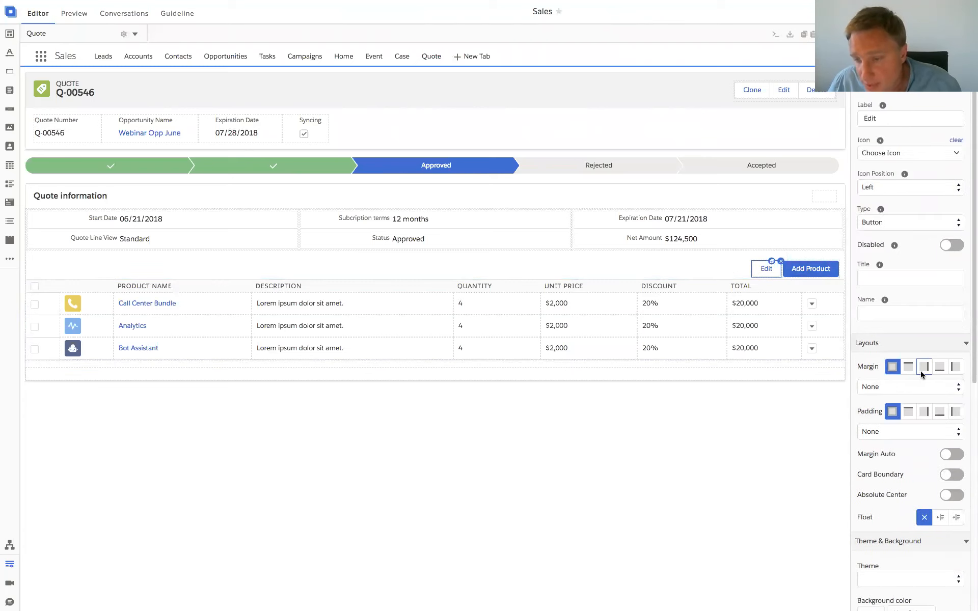
pyautogui.click(921, 370)
pyautogui.click(900, 390)
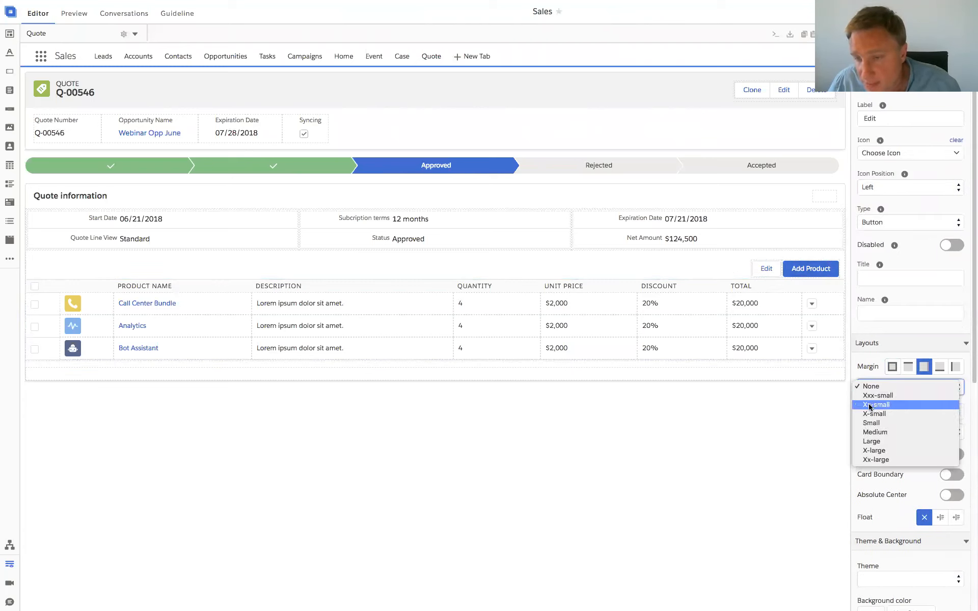
pyautogui.click(869, 406)
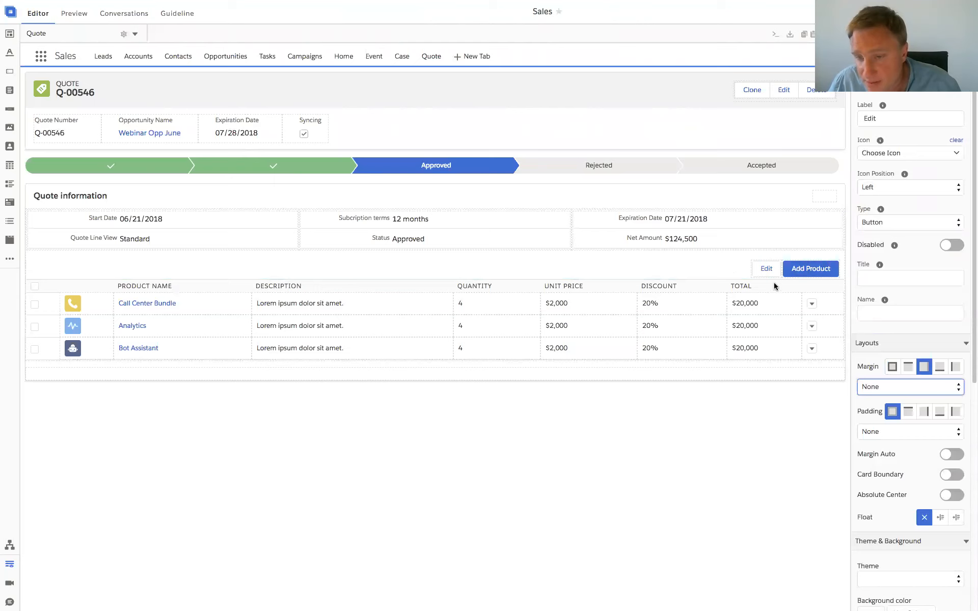
# - Set the button grid's bottom margin to Small and check the button spacing in the preview
pyautogui.click(743, 274)
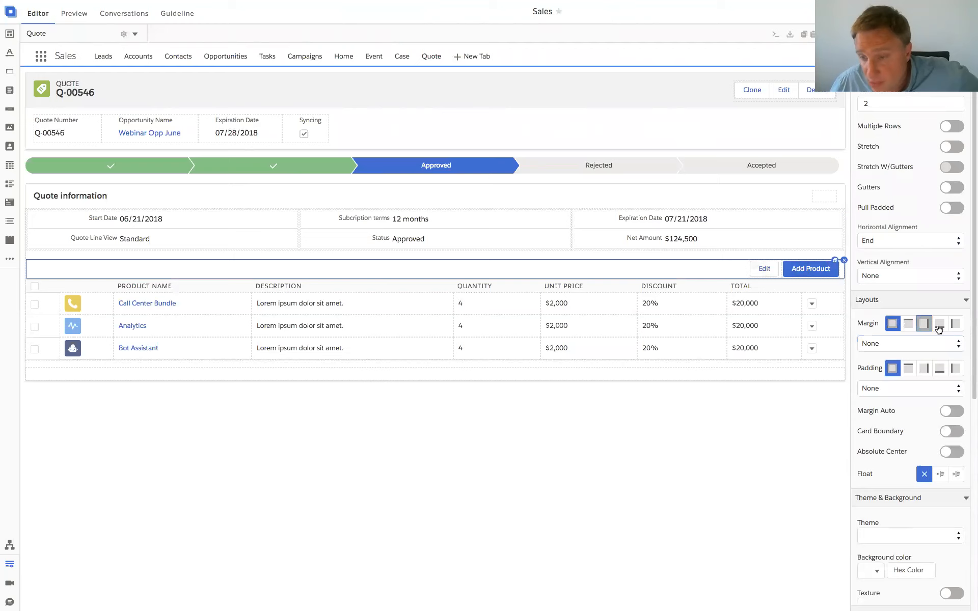
pyautogui.click(912, 347)
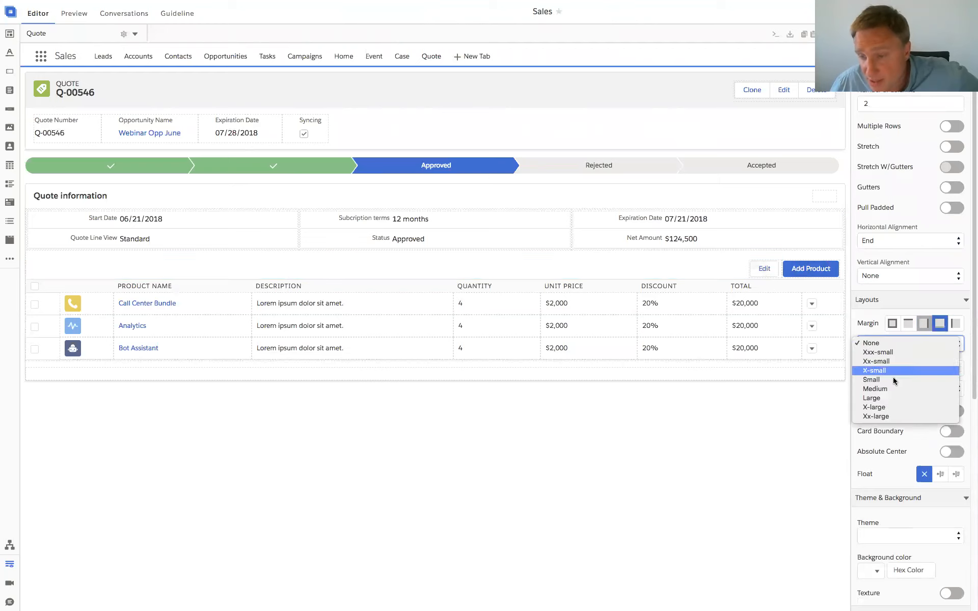
pyautogui.click(770, 370)
pyautogui.press('Down')
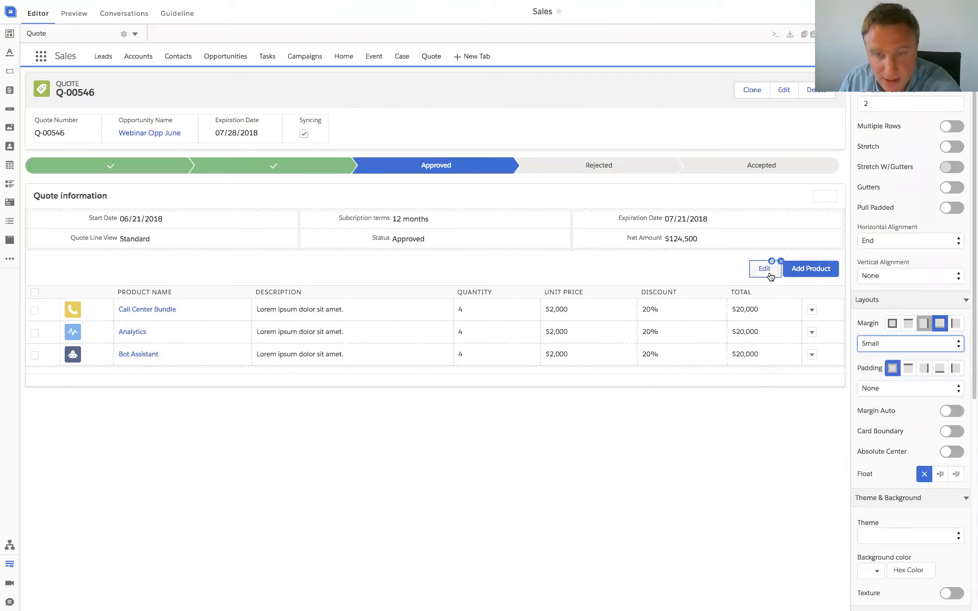
pyautogui.click(76, 22)
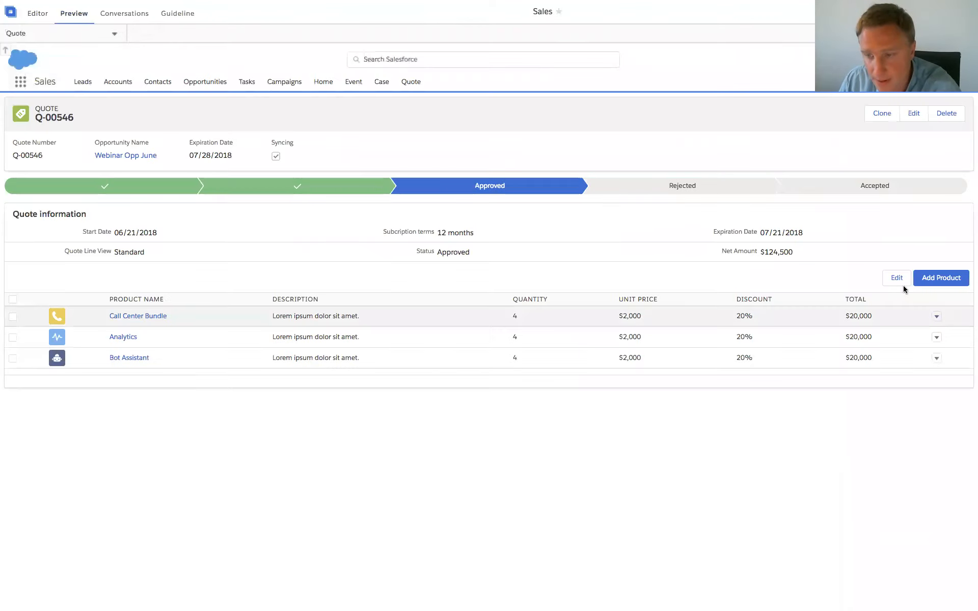
pyautogui.click(31, 18)
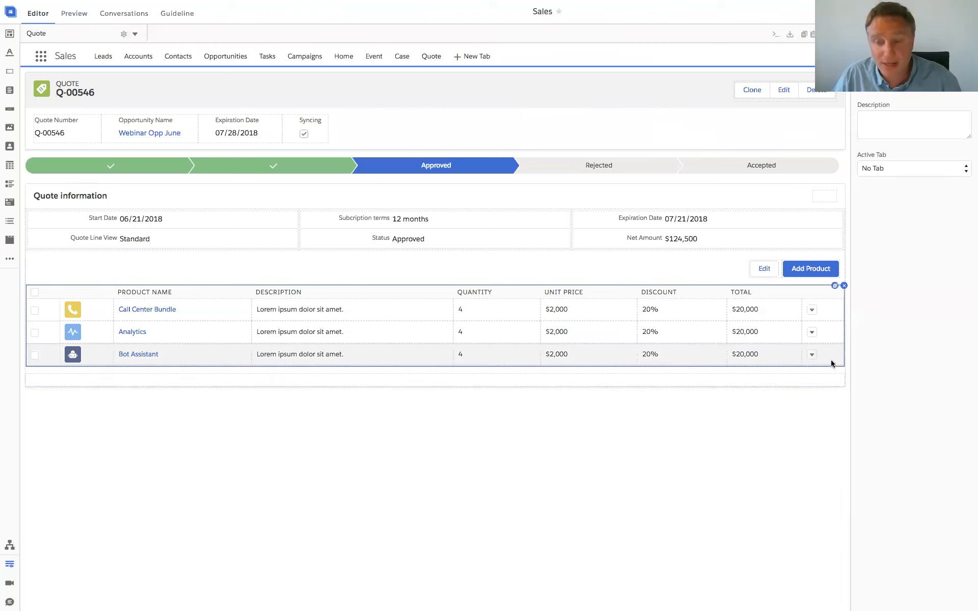
# - Make the Add Product button open a modal as its interaction and label that modal "Add product box"
pyautogui.click(814, 276)
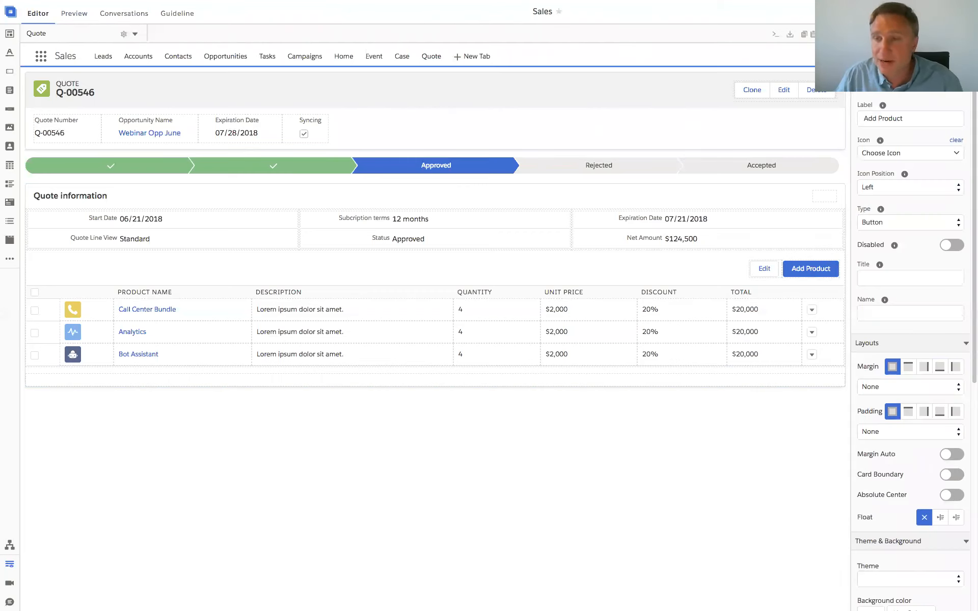
pyautogui.click(910, 33)
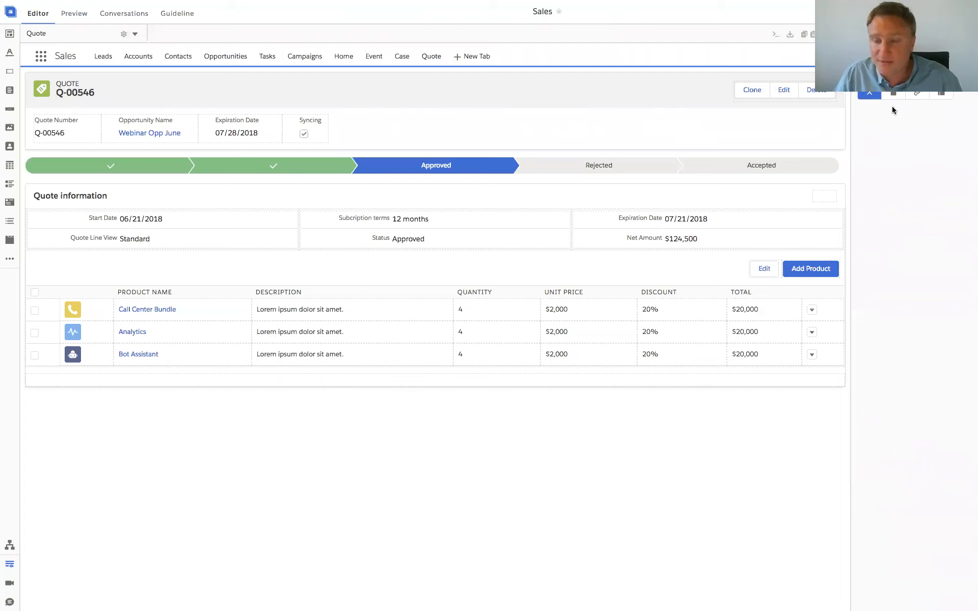
pyautogui.click(810, 275)
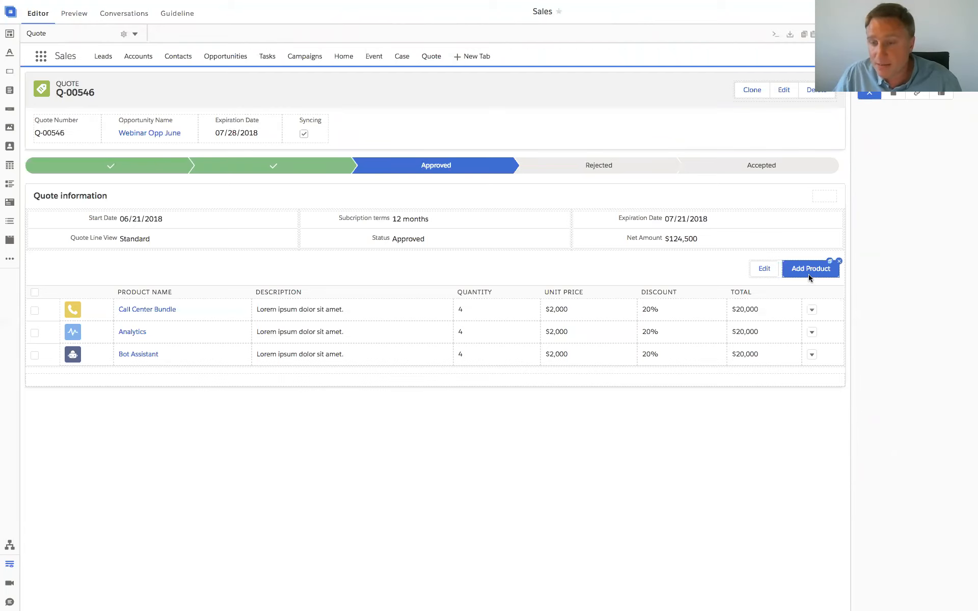
pyautogui.click(893, 94)
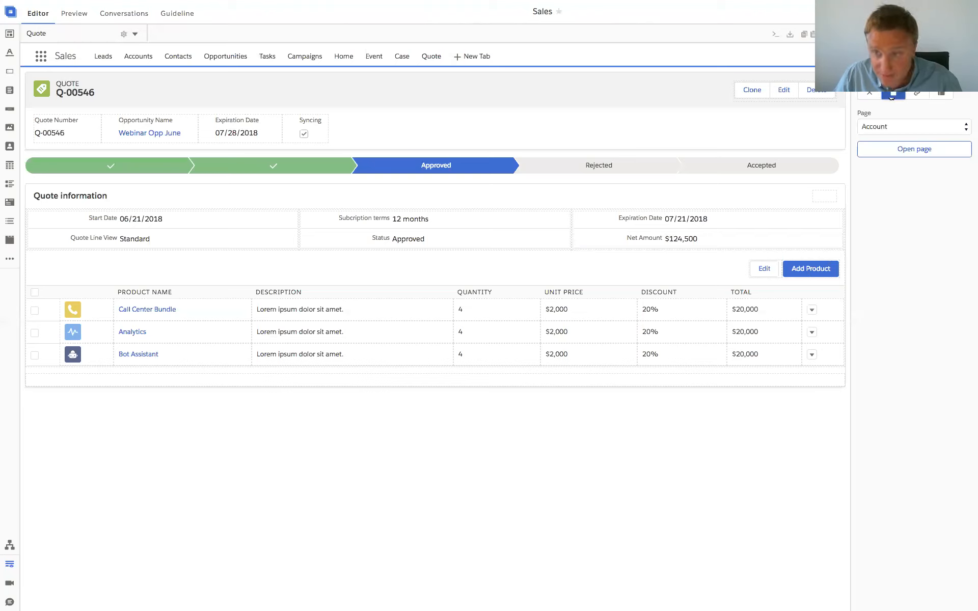
pyautogui.click(917, 94)
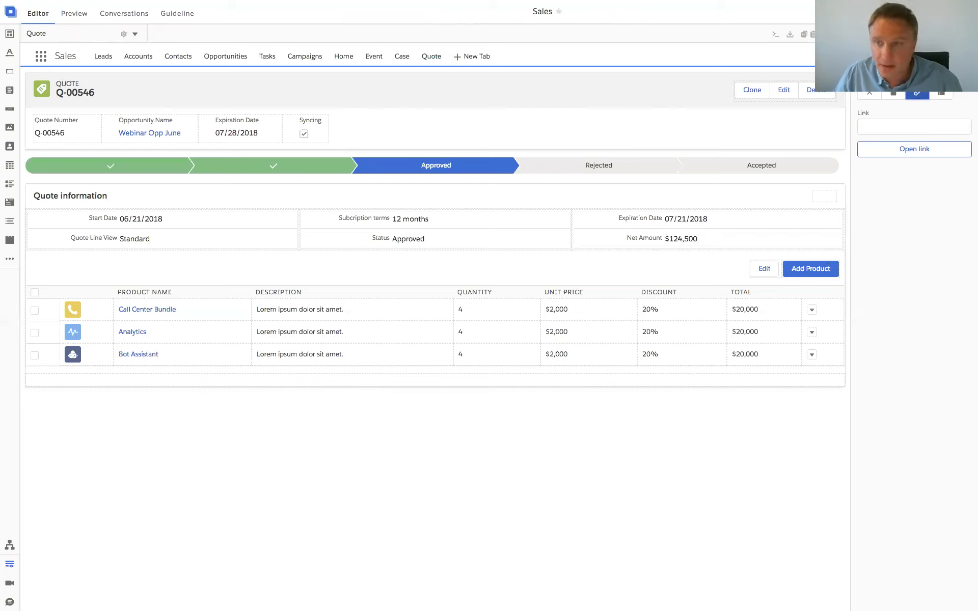
pyautogui.click(941, 94)
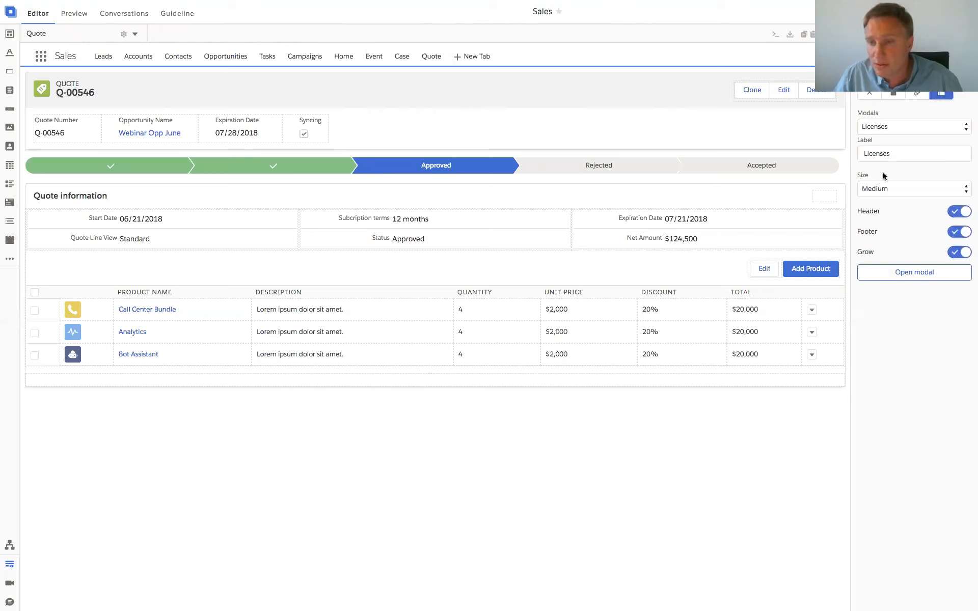
pyautogui.click(892, 153)
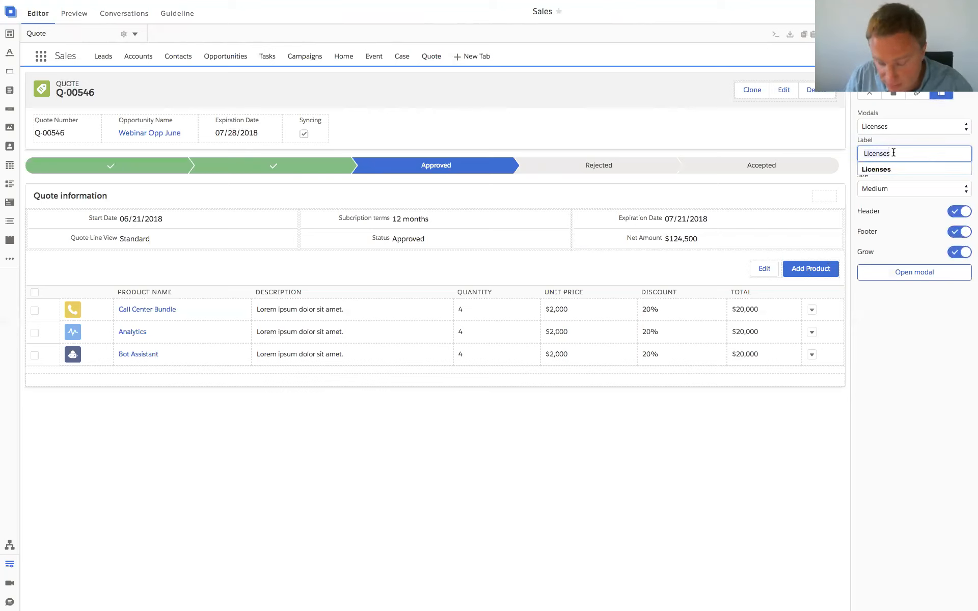
pyautogui.write('Add ')
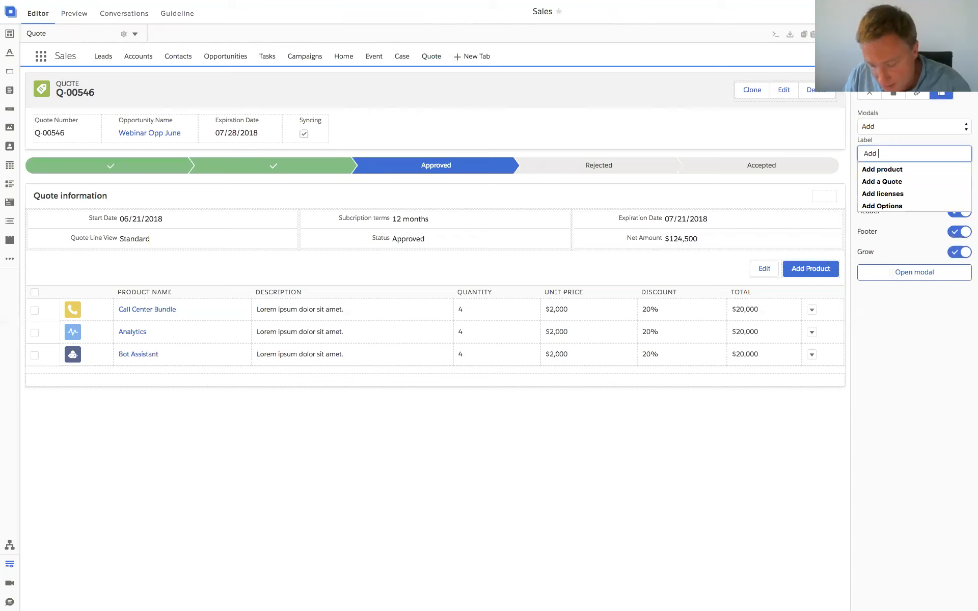
pyautogui.write('product box')
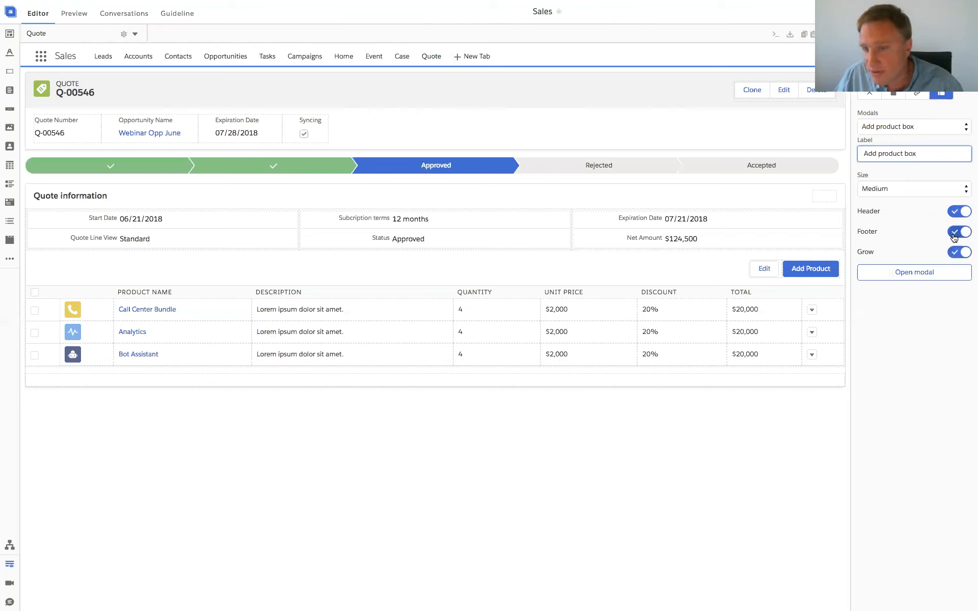
# - Open the Add product box modal and delete the existing search and product table block from its body
pyautogui.click(906, 275)
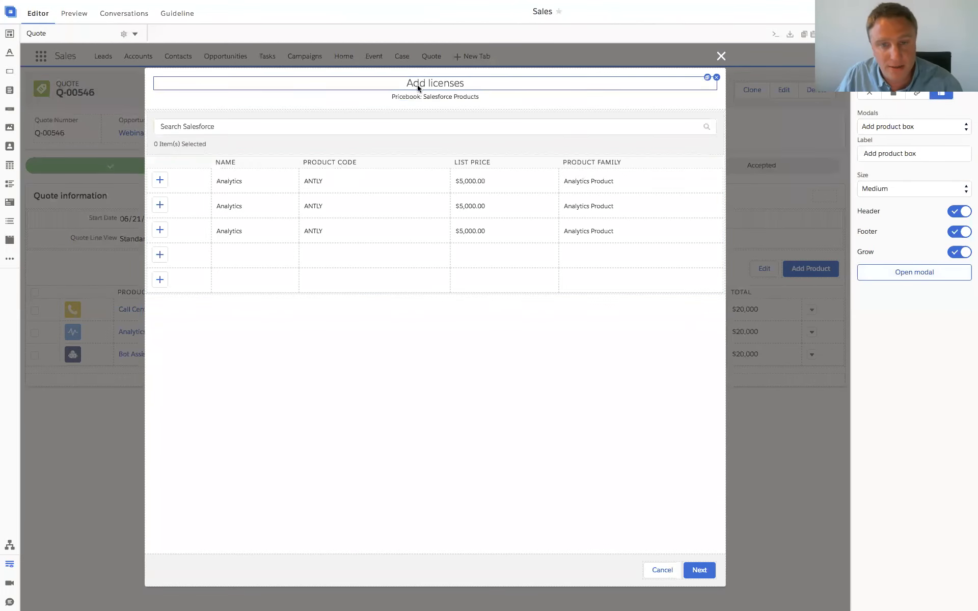
pyautogui.click(891, 126)
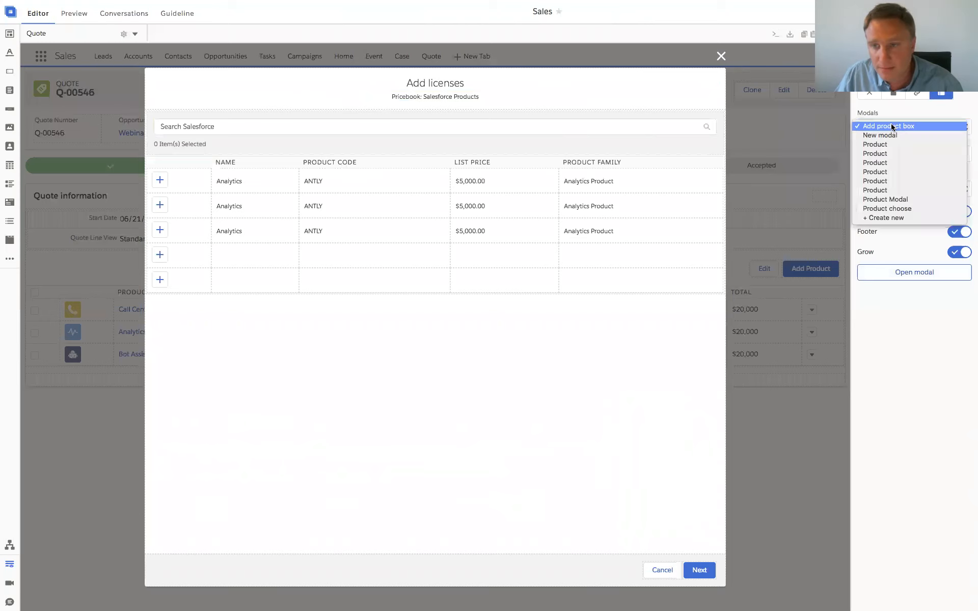
pyautogui.click(893, 108)
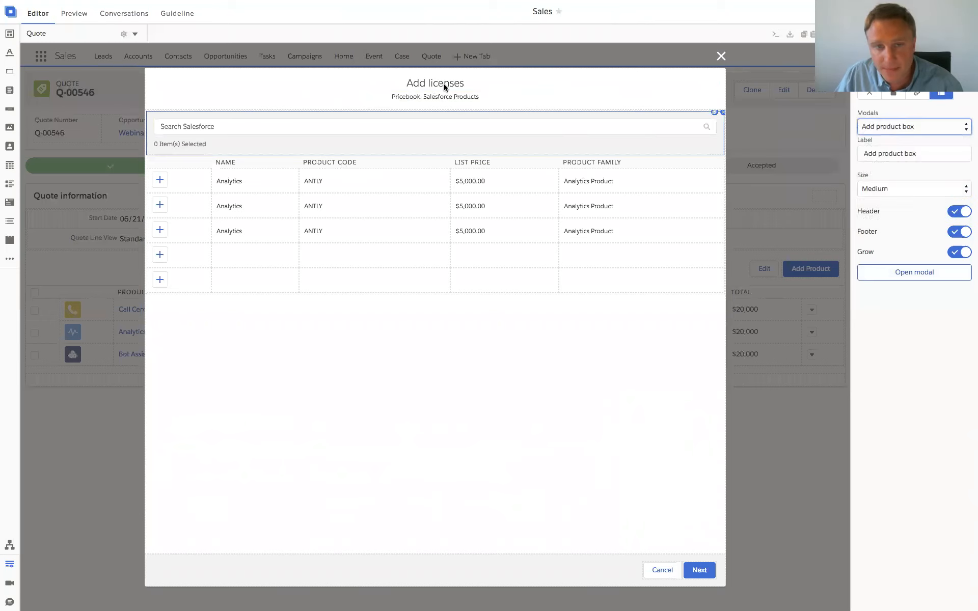
pyautogui.click(715, 112)
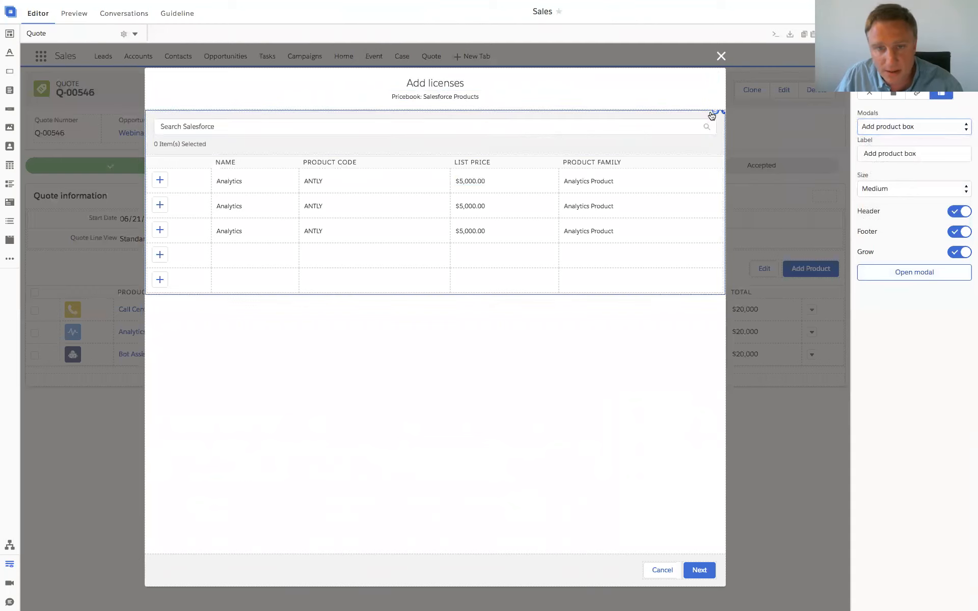
pyautogui.press('Delete')
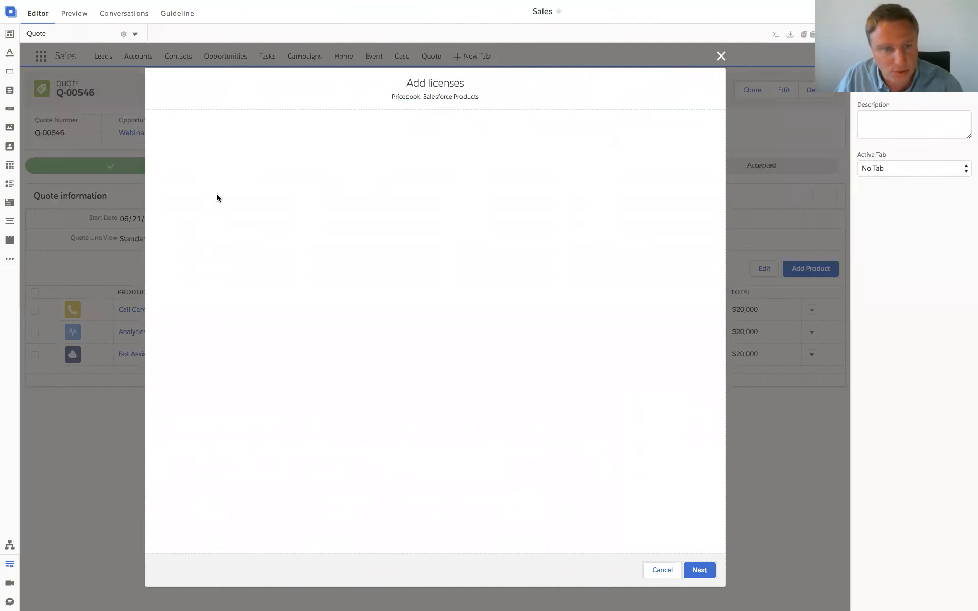
# - Change the modal's heading to "Add Product"
pyautogui.click(434, 83)
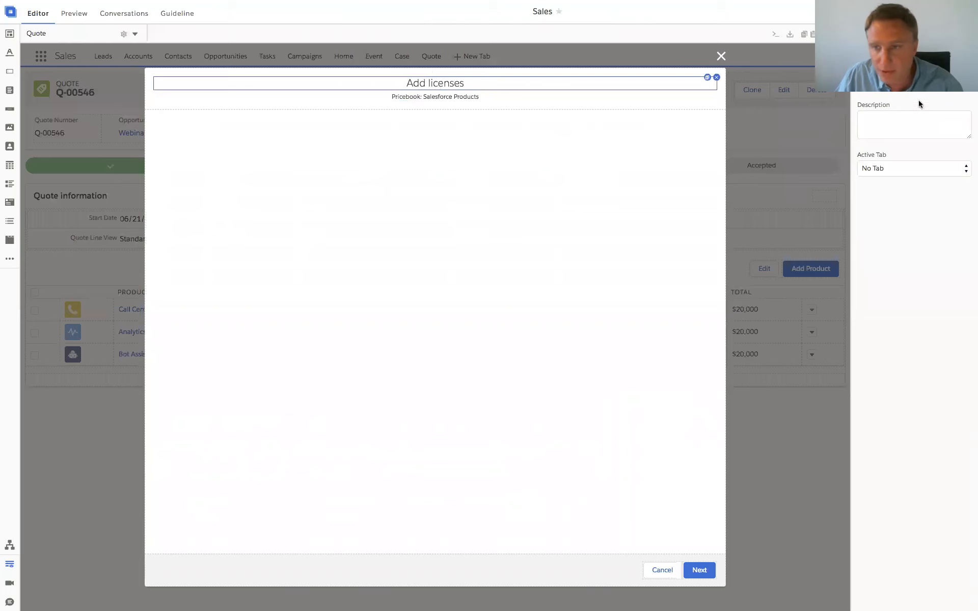
pyautogui.write('Pr')
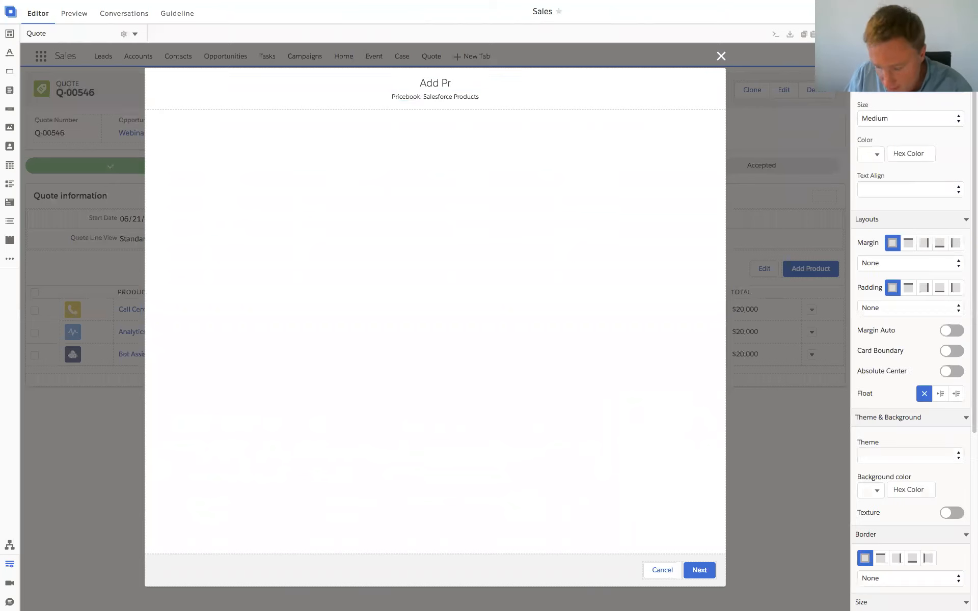
pyautogui.write('odcut')
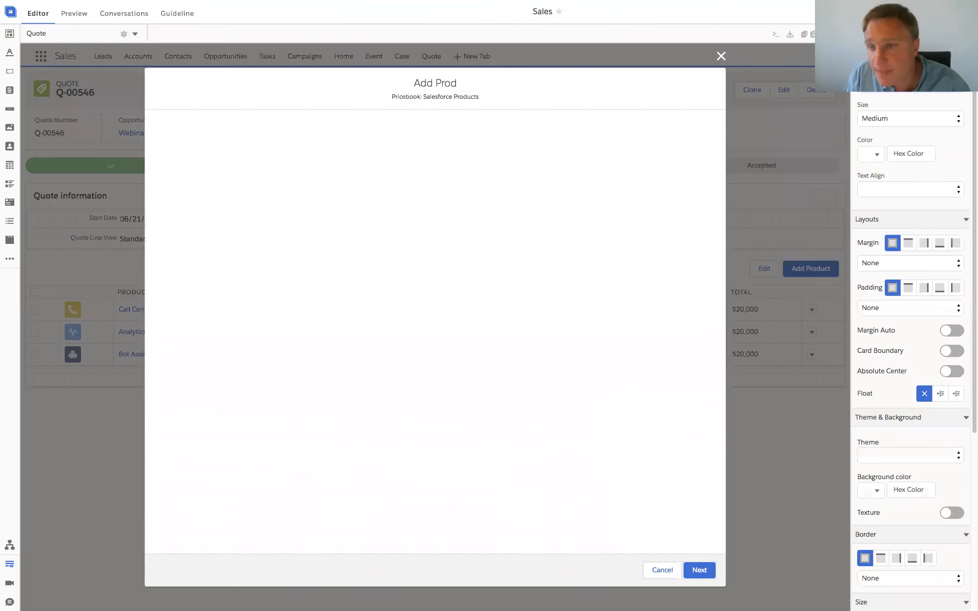
pyautogui.press('BackSpace')
pyautogui.press('BackSpace')
pyautogui.press('BackSpace')
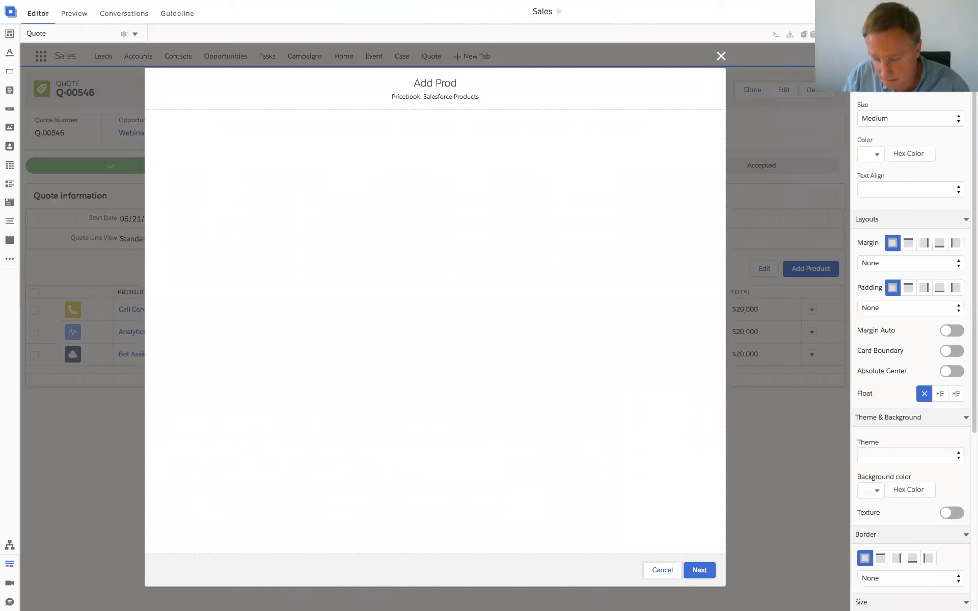
pyautogui.write('uct')
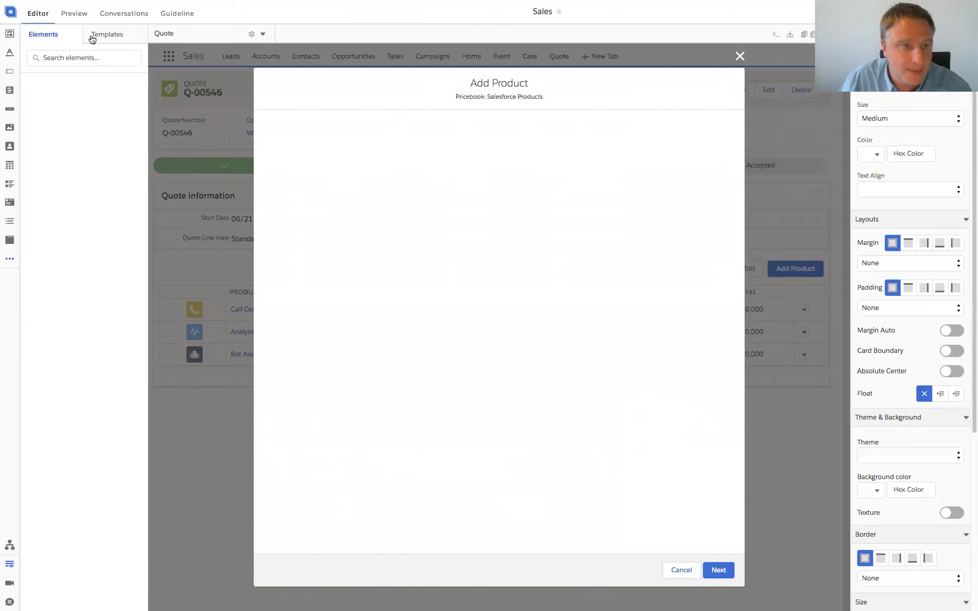
# - Insert the List template with the search bar and product table into the modal's body and preview the Quote page
pyautogui.click(91, 36)
pyautogui.moveTo(141, 156); pyautogui.dragTo(144, 515)
pyautogui.scroll(-7, 103, 604)
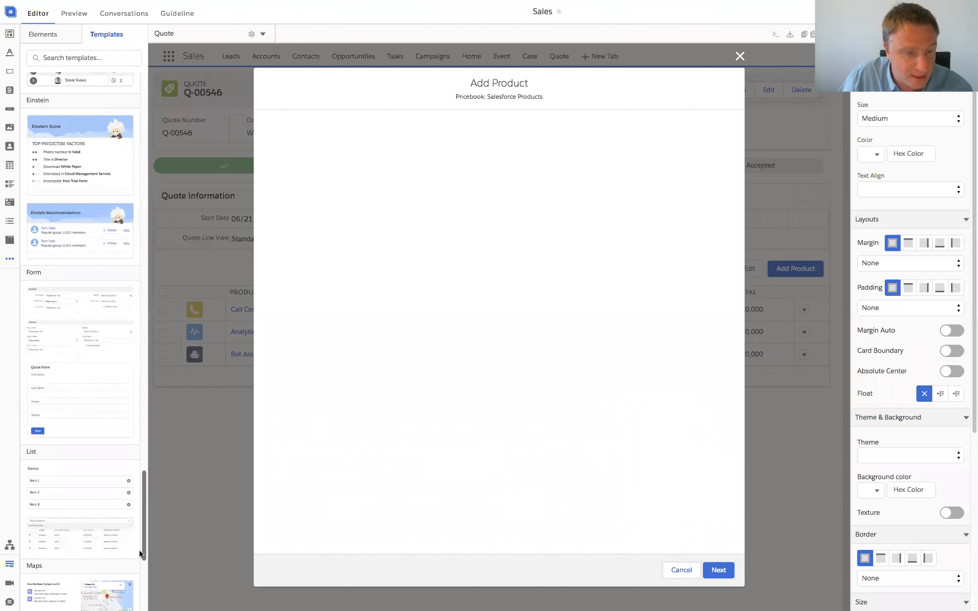
pyautogui.moveTo(83, 539); pyautogui.dragTo(536, 206)
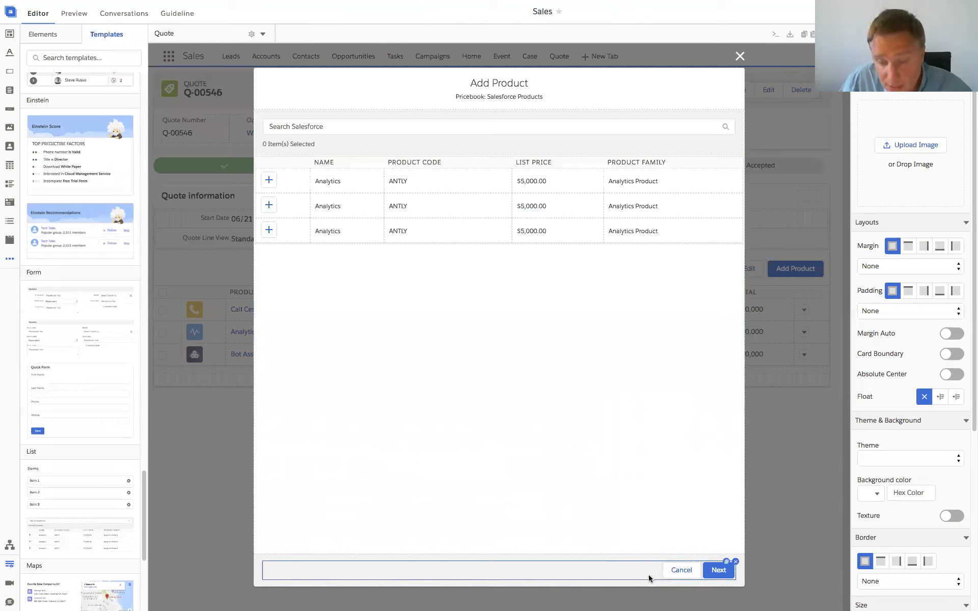
pyautogui.click(739, 57)
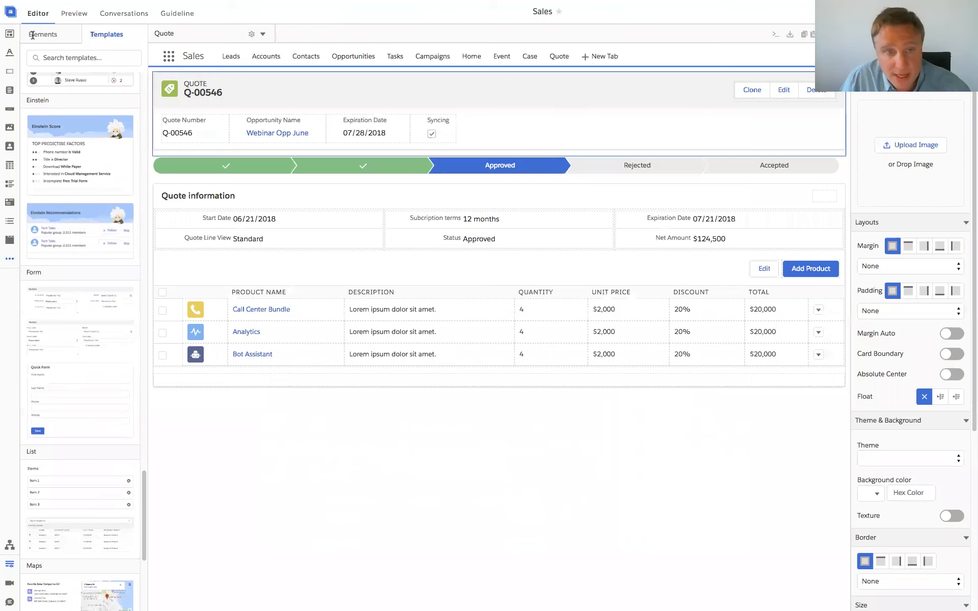
pyautogui.click(74, 15)
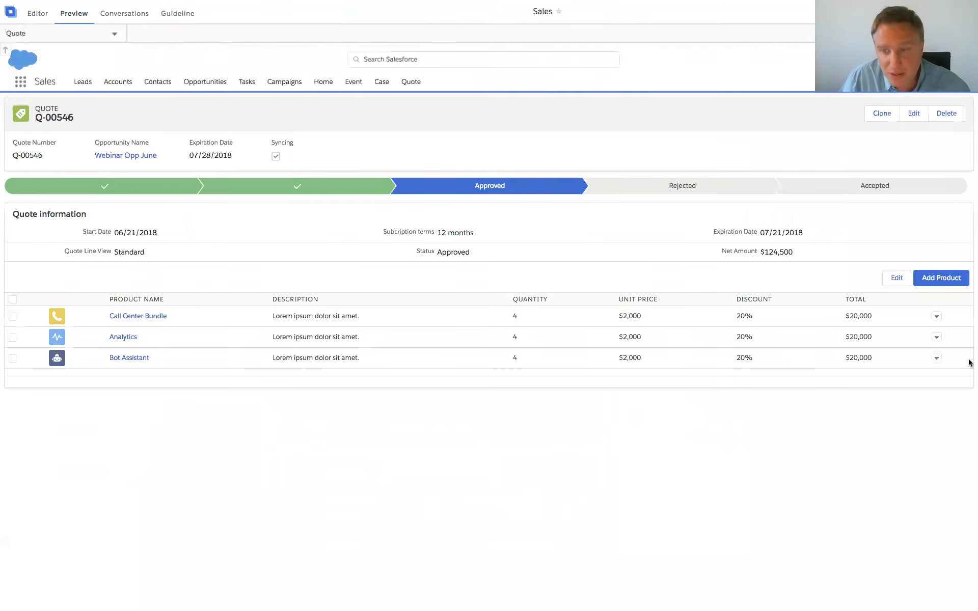
# - Check the Add Product modal in the preview, and relabel its Next button "Save" in the editor
pyautogui.click(927, 282)
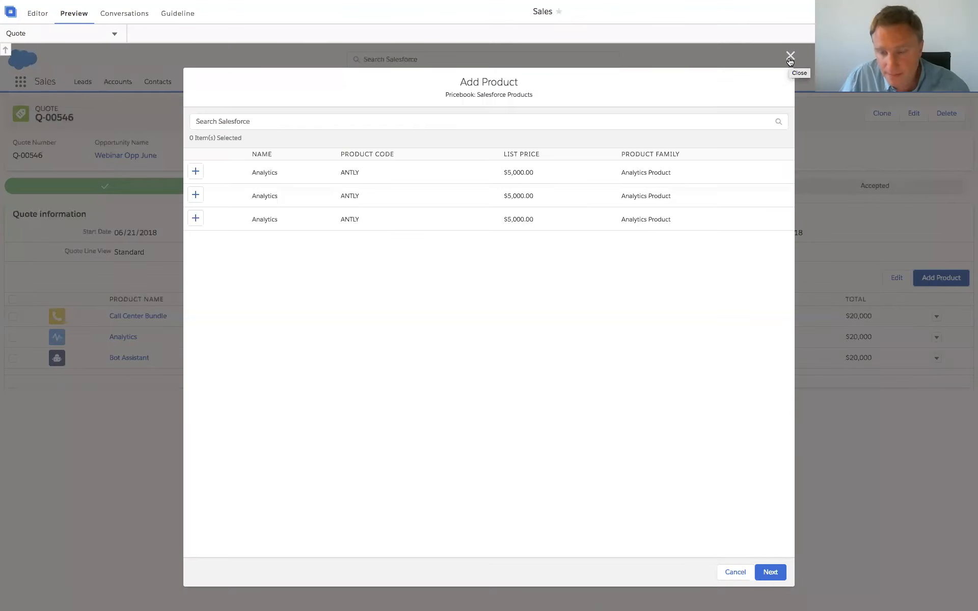
pyautogui.click(790, 57)
pyautogui.click(938, 280)
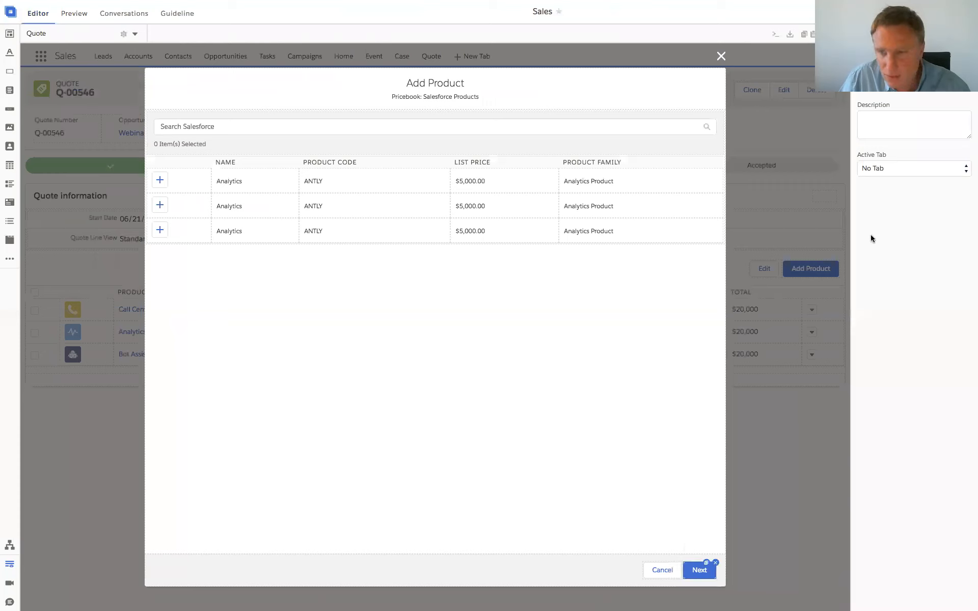
pyautogui.click(699, 571)
pyautogui.click(875, 119)
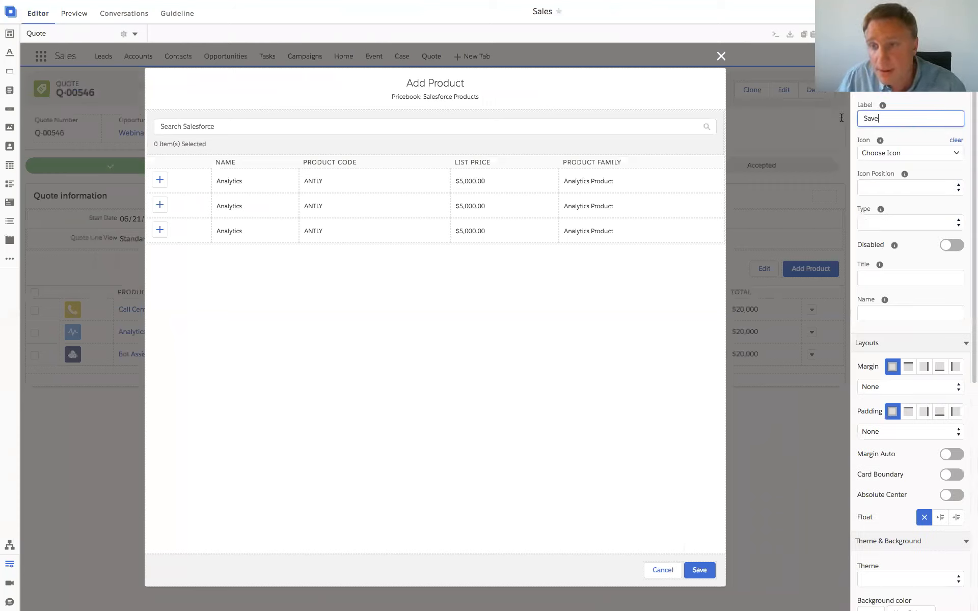
pyautogui.click(720, 60)
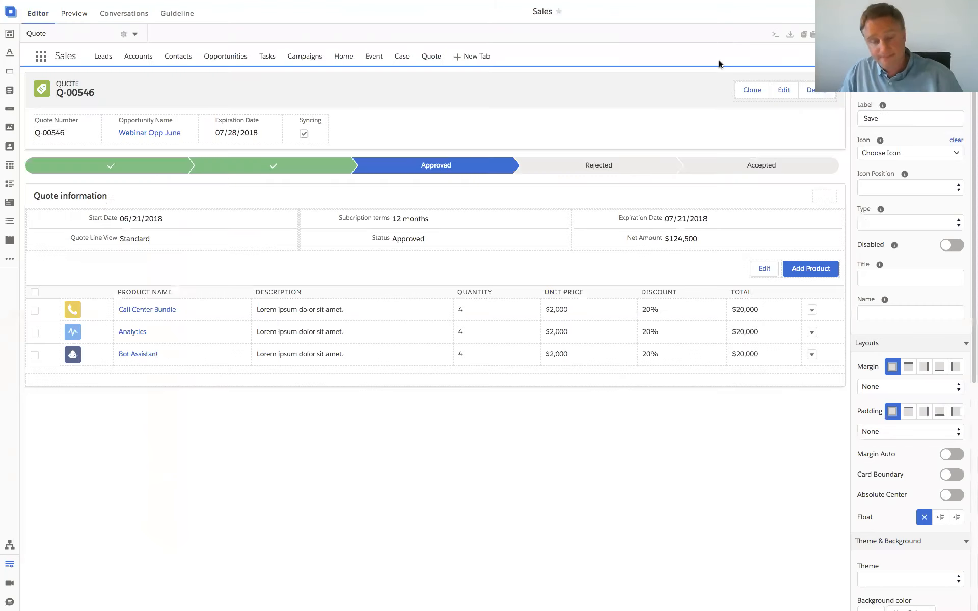
# - Duplicate the Quote page and rename the copy "Quote-Edit"
pyautogui.click(764, 273)
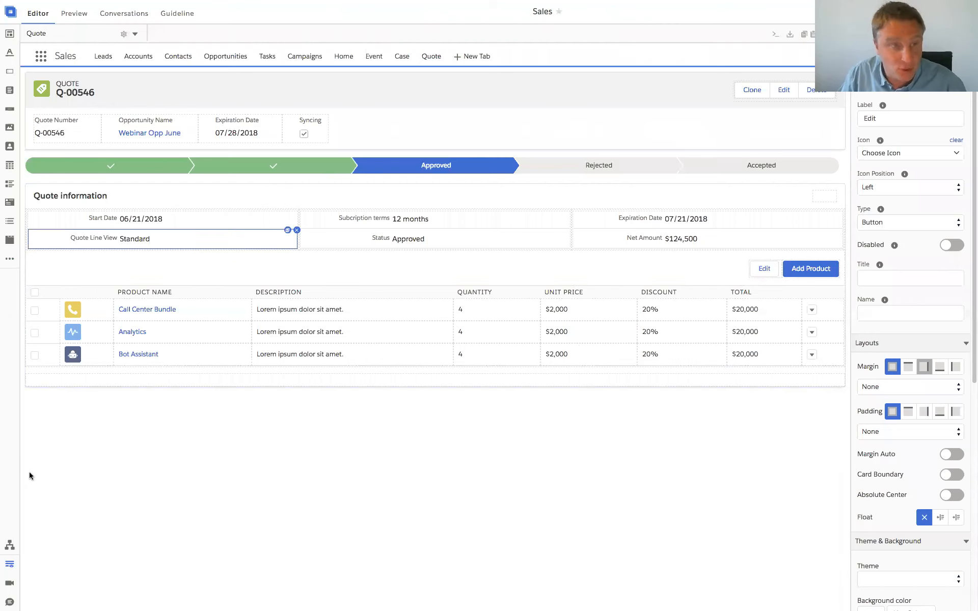
pyautogui.click(9, 547)
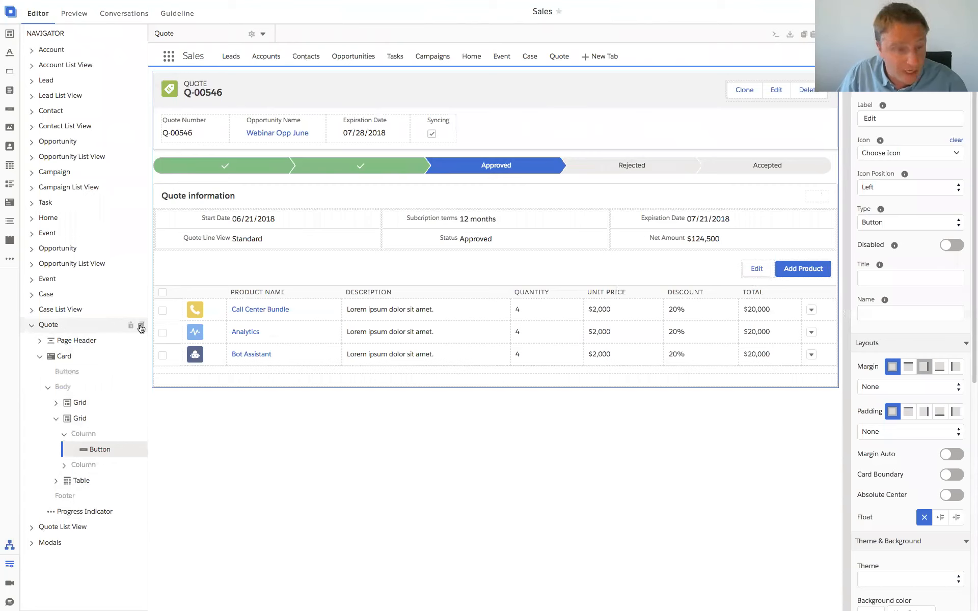
pyautogui.click(141, 326)
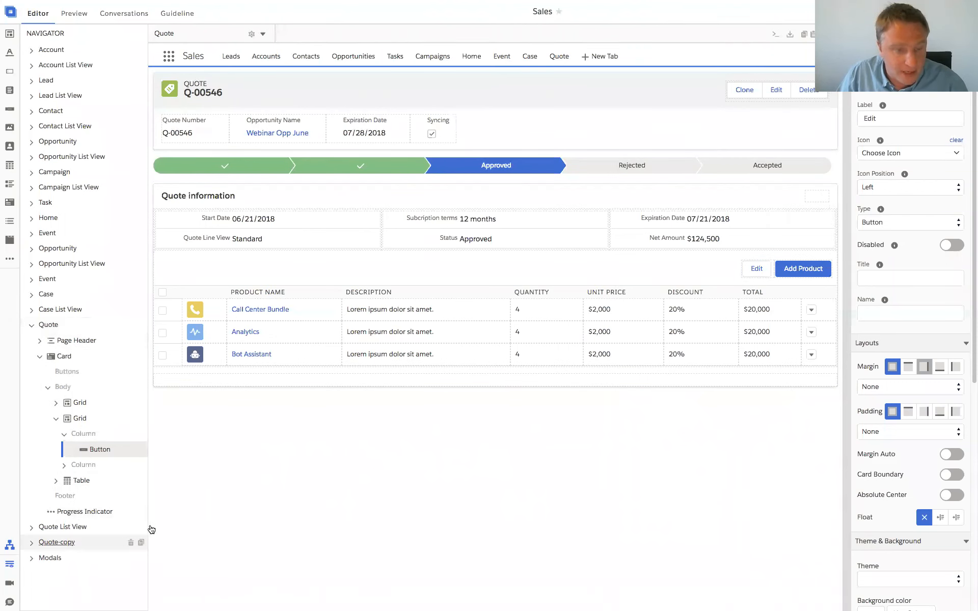
pyautogui.click(91, 542)
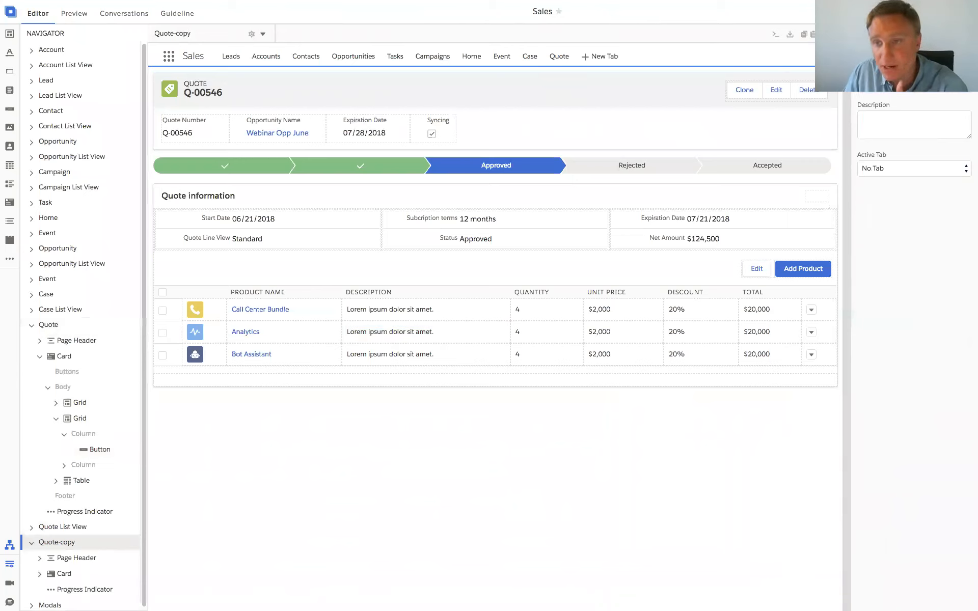
pyautogui.press('BackSpace')
pyautogui.press('BackSpace')
pyautogui.press('BackSpace')
pyautogui.press('BackSpace')
pyautogui.write('Edit')
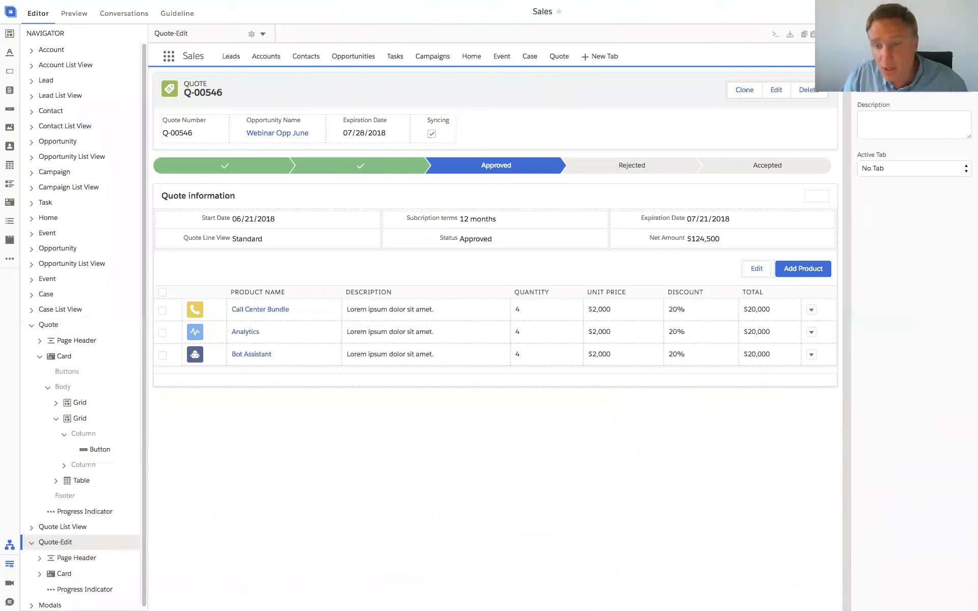
# - Delete the Edit button above the quote line table on the Quote-Edit page and disable the Add Product button
pyautogui.click(774, 262)
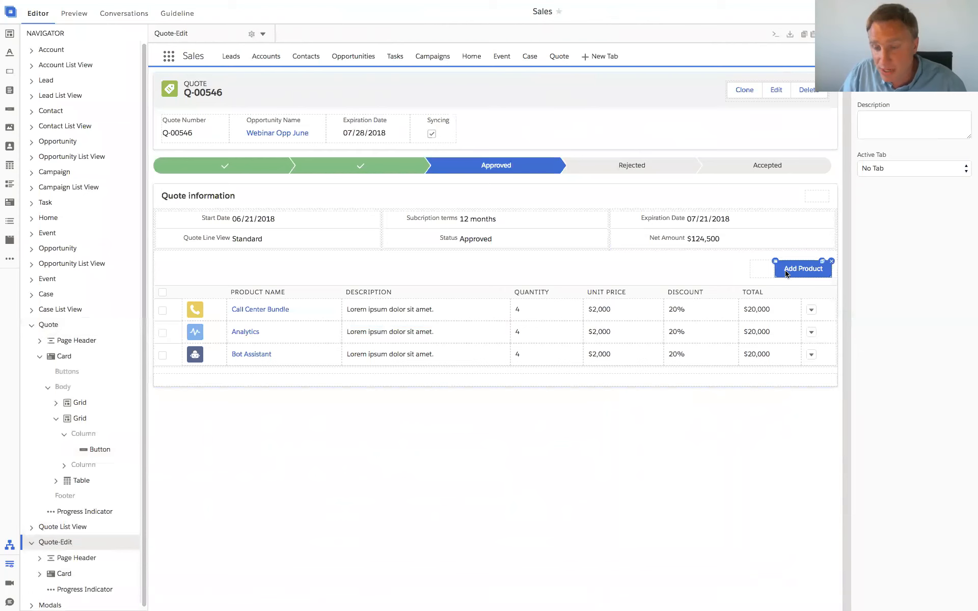
pyautogui.click(786, 274)
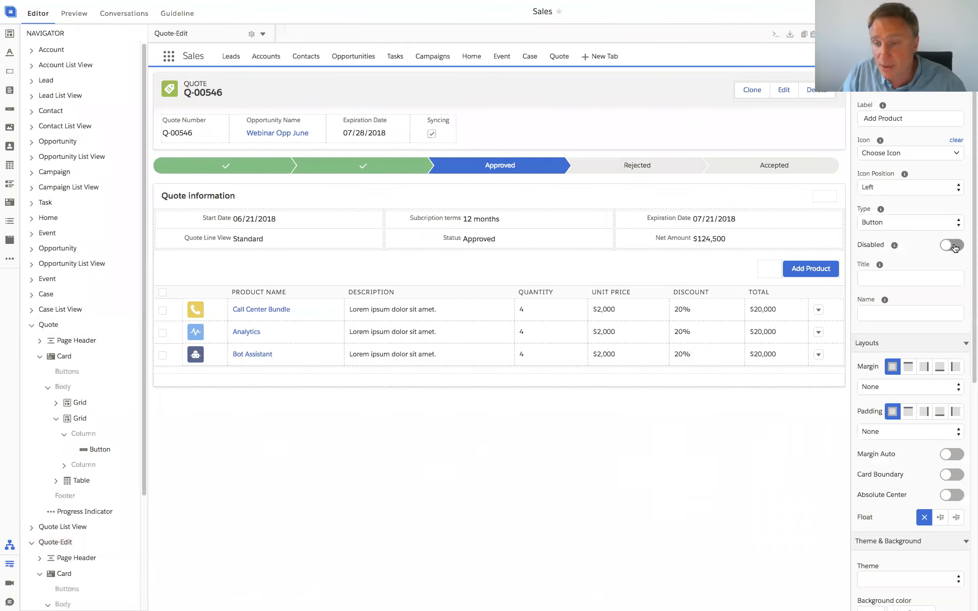
pyautogui.click(951, 246)
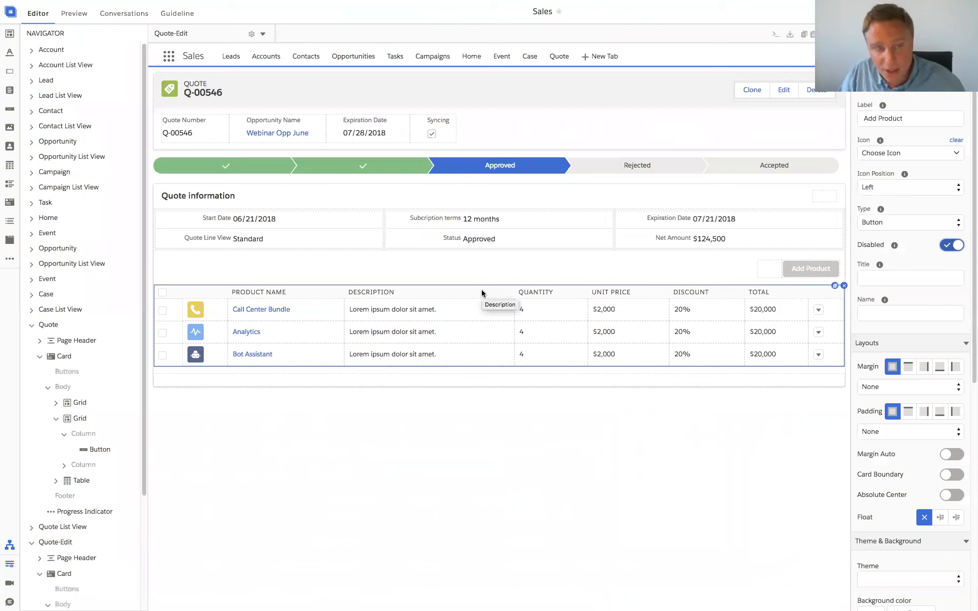
# - Delete the text values from the Quantity cells of all three product rows
pyautogui.click(9, 259)
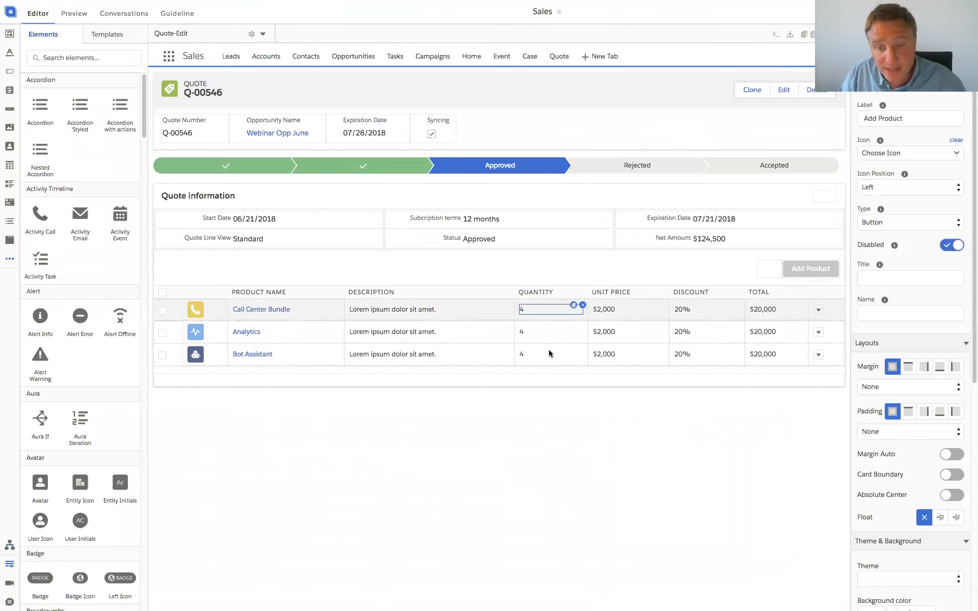
pyautogui.click(582, 306)
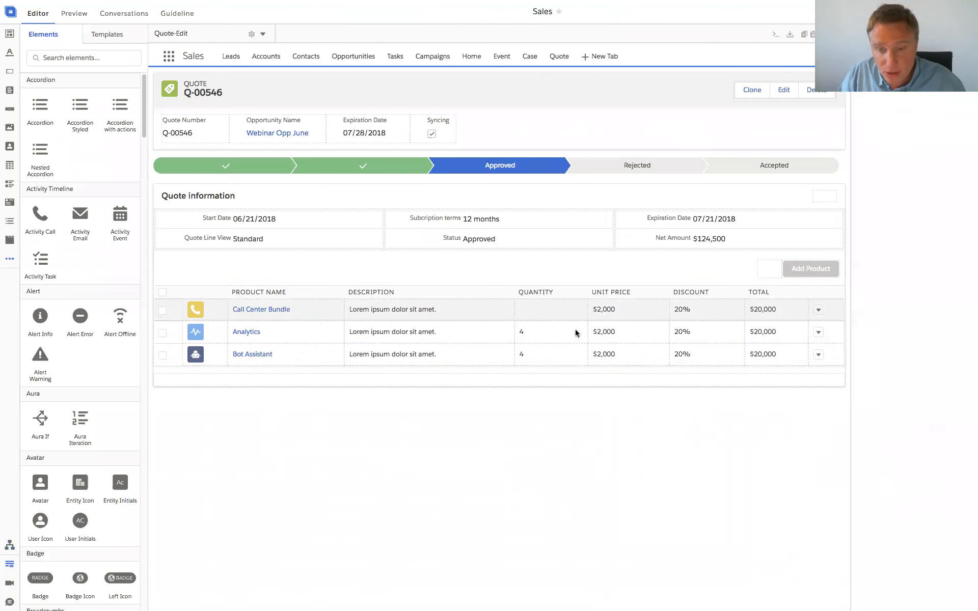
pyautogui.click(582, 327)
pyautogui.click(583, 349)
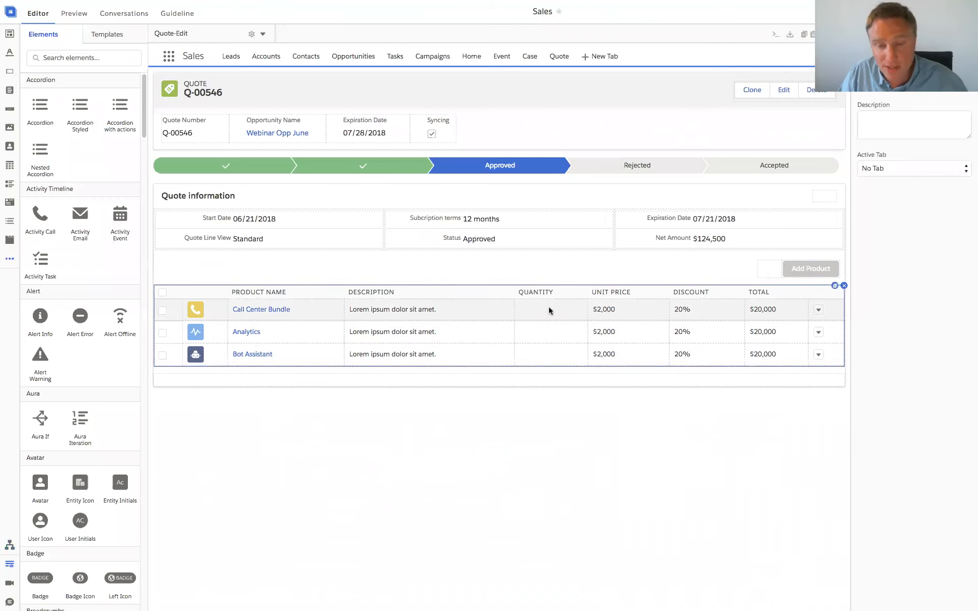
# - Insert an Input element into the Call Center Bundle row's Quantity cell and hide its label
pyautogui.click(53, 59)
pyautogui.write('inpuy')
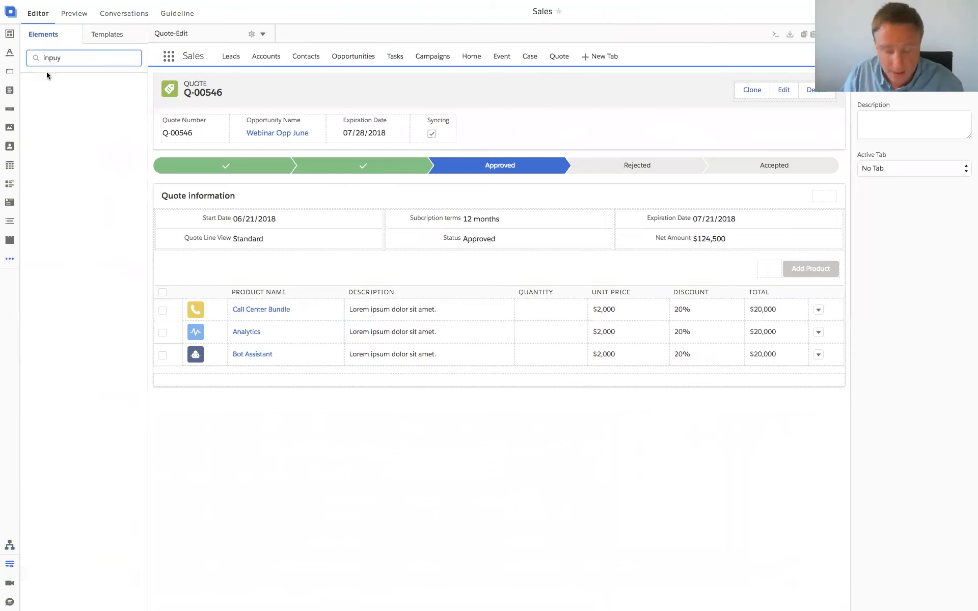
pyautogui.press('BackSpace')
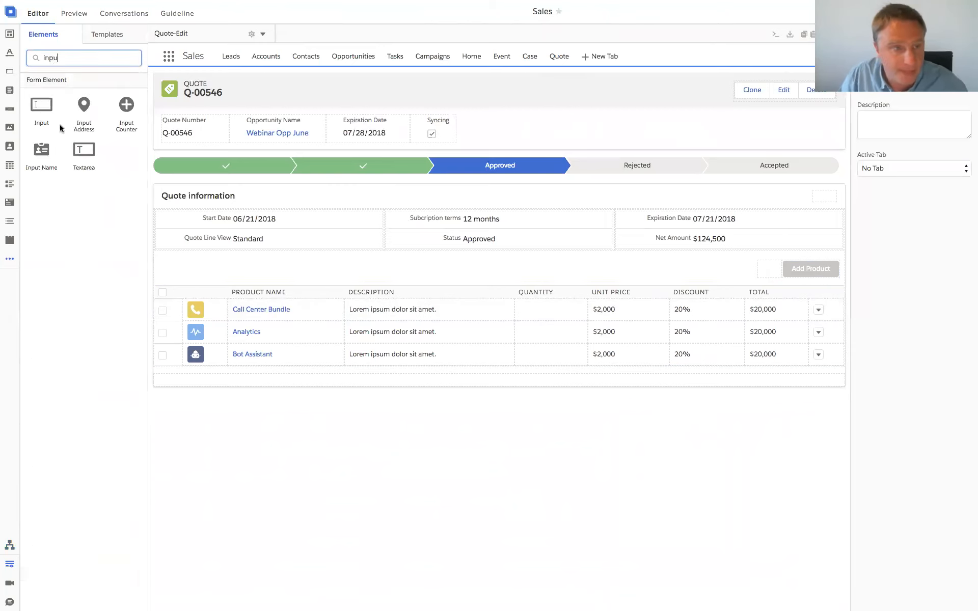
pyautogui.moveTo(515, 317); pyautogui.dragTo(558, 313)
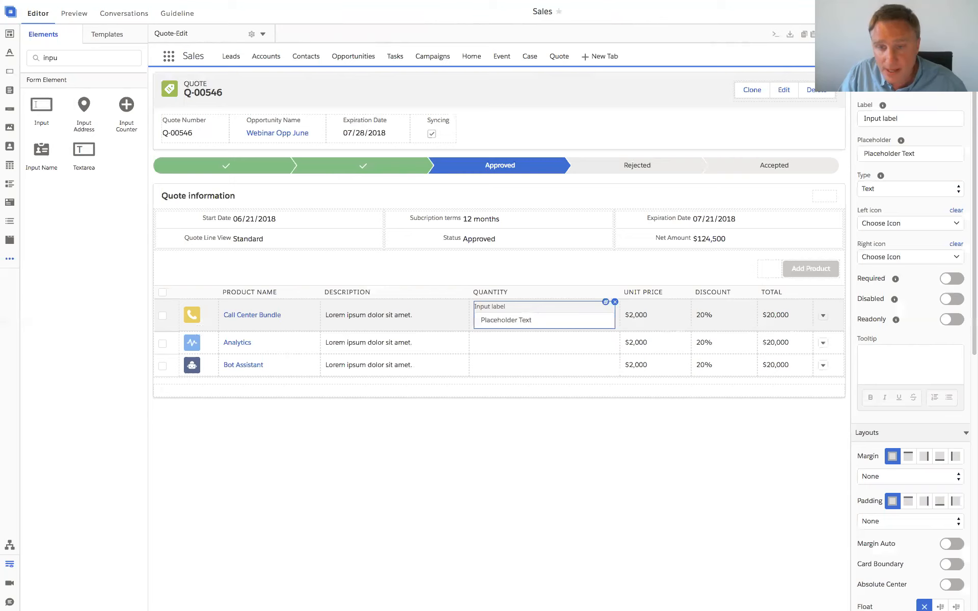
pyautogui.click(910, 83)
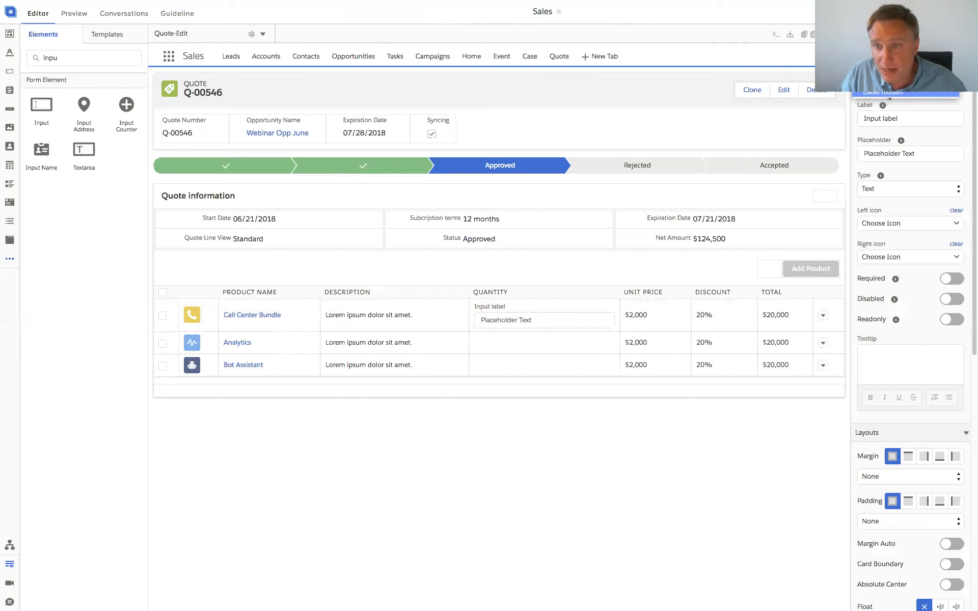
pyautogui.click(889, 97)
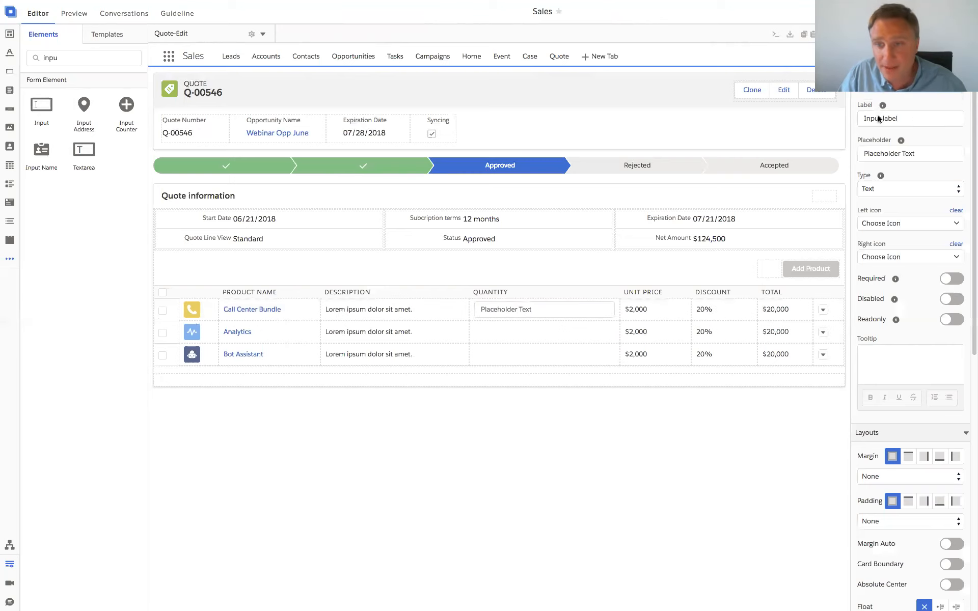
# - Set the quantity input's type to Number and its placeholder to "4"
pyautogui.click(873, 154)
pyautogui.hotkey('ctrl', 'a')
pyautogui.press('BackSpace')
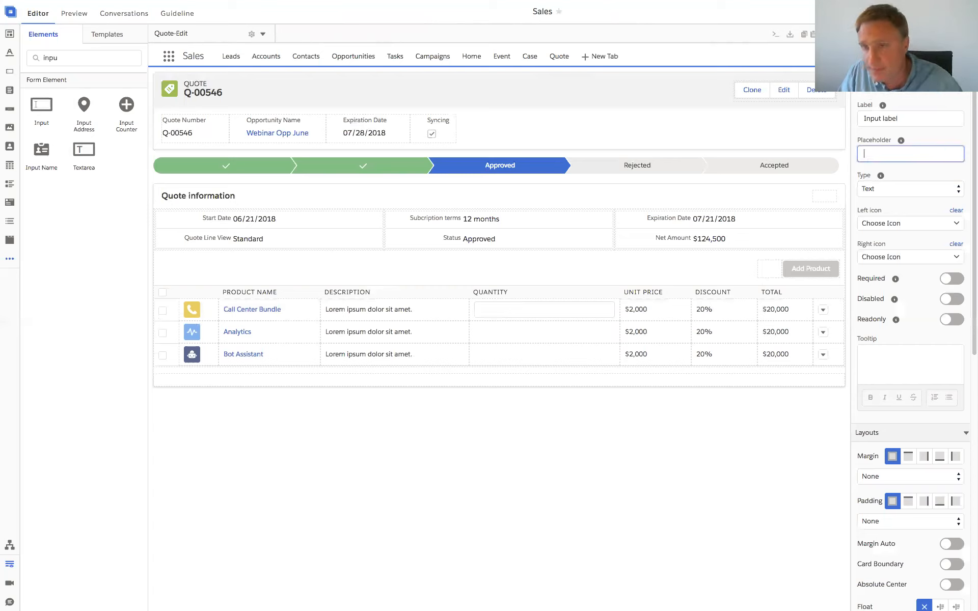
pyautogui.click(875, 190)
pyautogui.click(874, 198)
pyautogui.click(884, 152)
pyautogui.write('4')
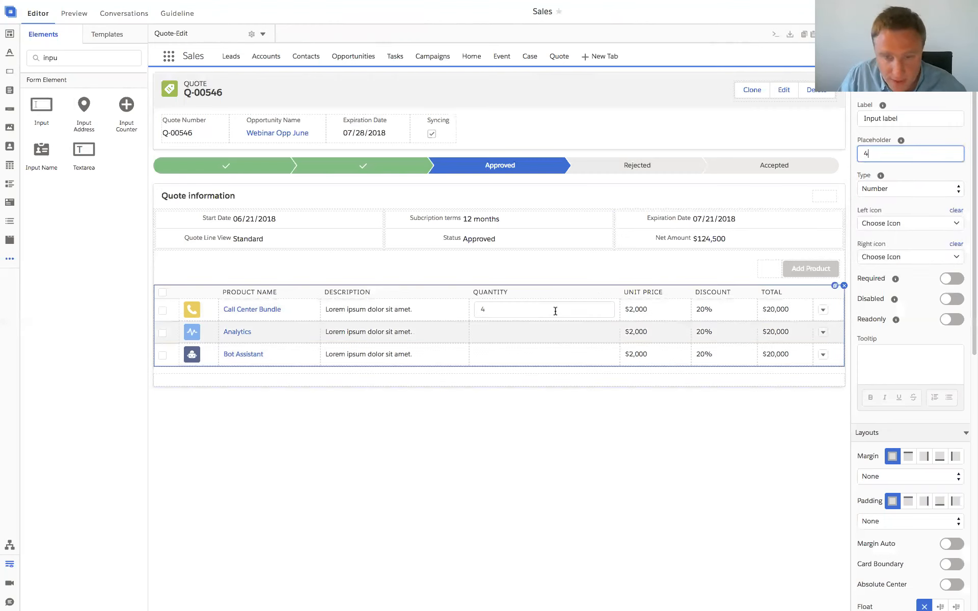
# - Duplicate the quantity input twice and move the copies into the Quantity cells of the Analytics and Bot Assistant rows
pyautogui.click(605, 304)
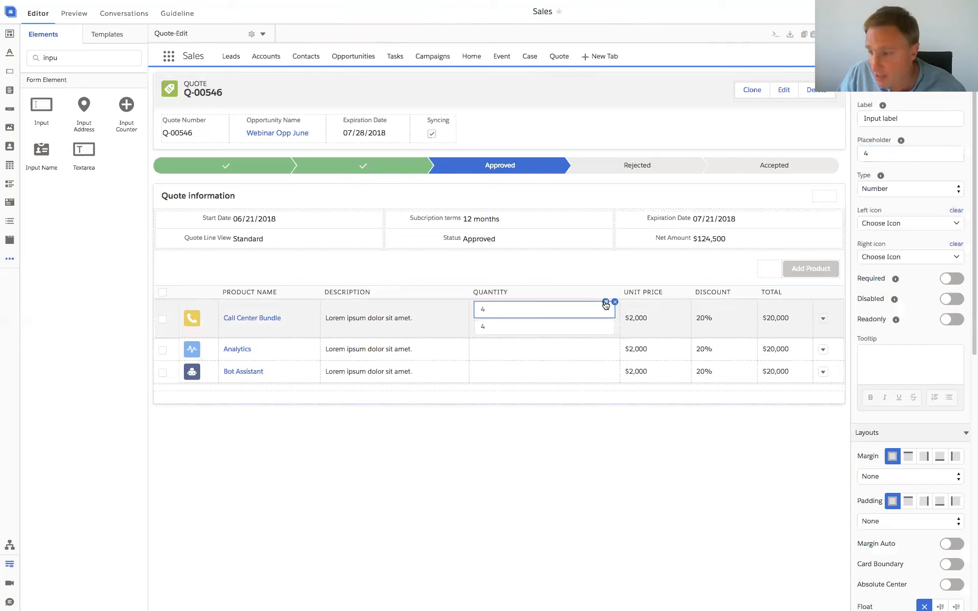
pyautogui.click(605, 304)
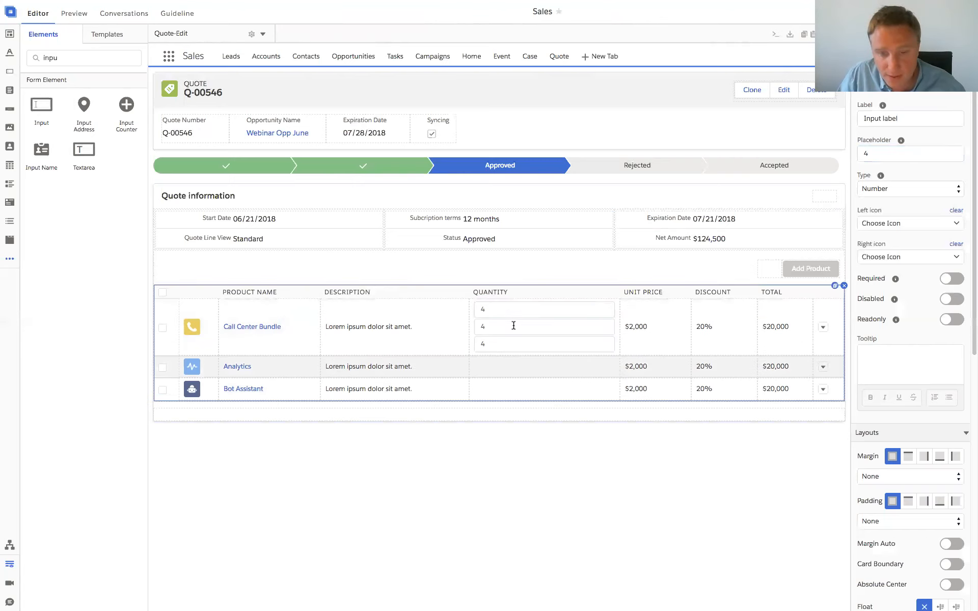
pyautogui.moveTo(513, 329); pyautogui.dragTo(523, 370)
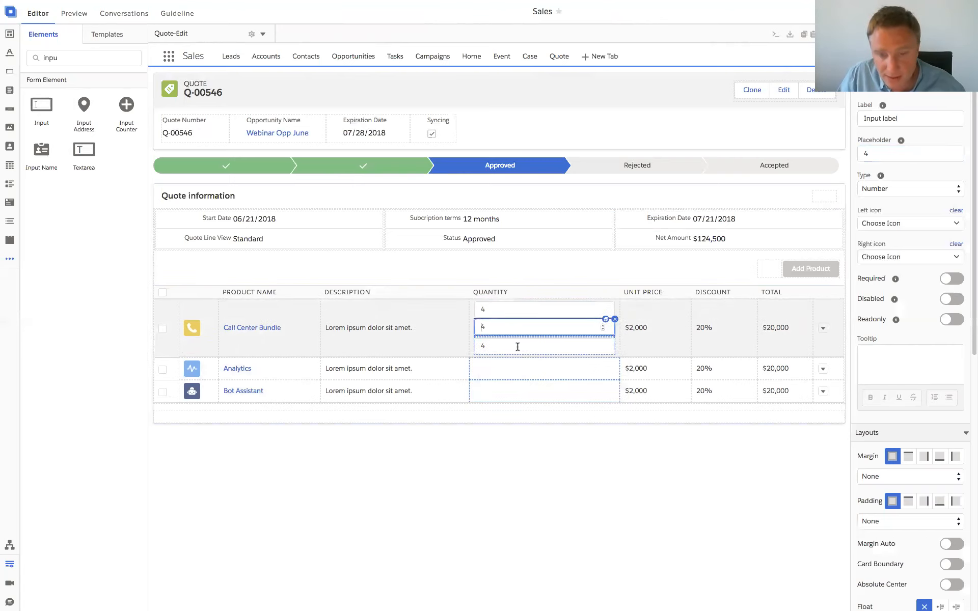
pyautogui.moveTo(515, 331); pyautogui.dragTo(520, 376)
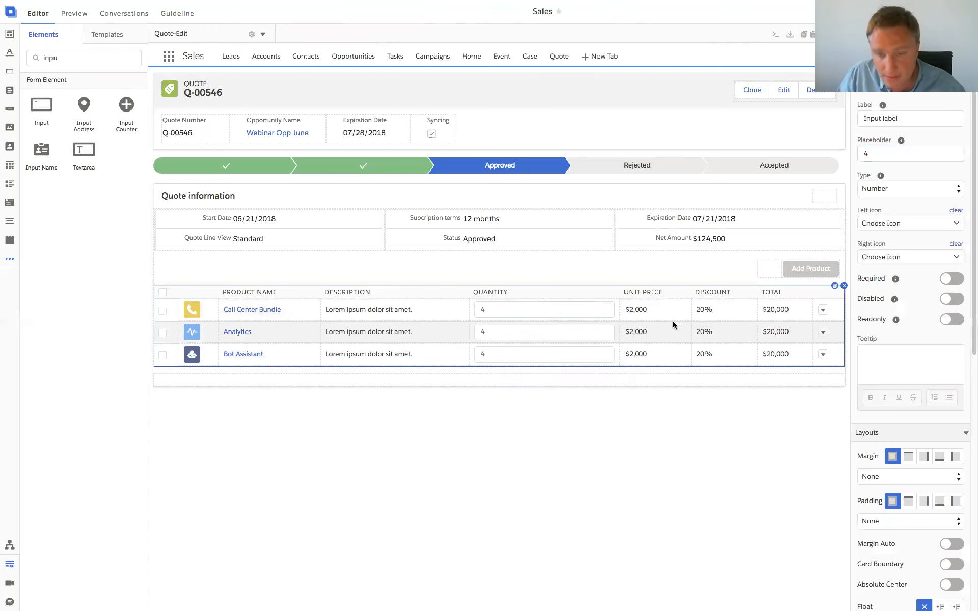
# - Move a copy of the quantity input into the Call Center Bundle row's Discount cell and delete the discount text from all three rows
pyautogui.click(595, 306)
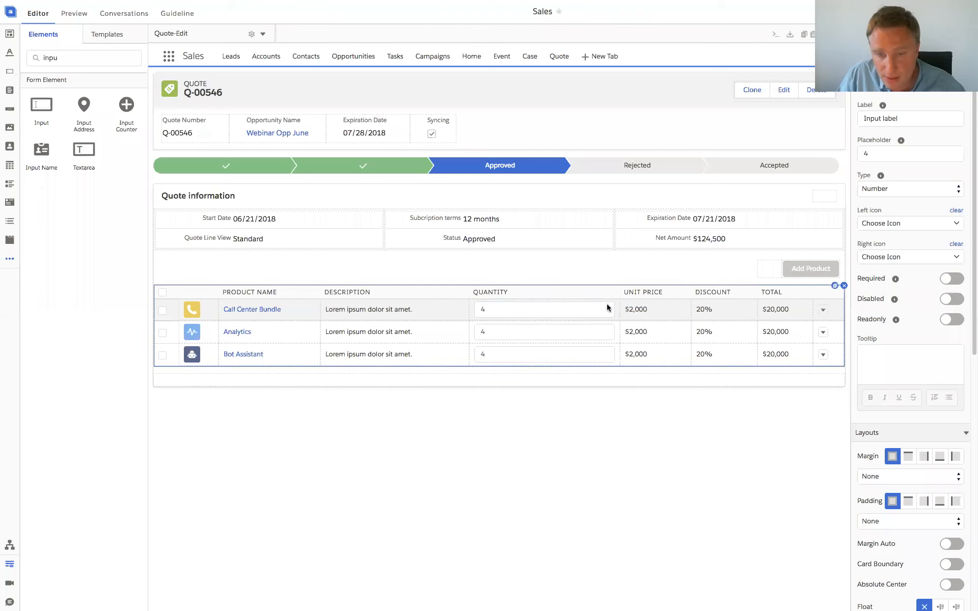
pyautogui.click(606, 304)
pyautogui.moveTo(518, 329); pyautogui.dragTo(723, 342)
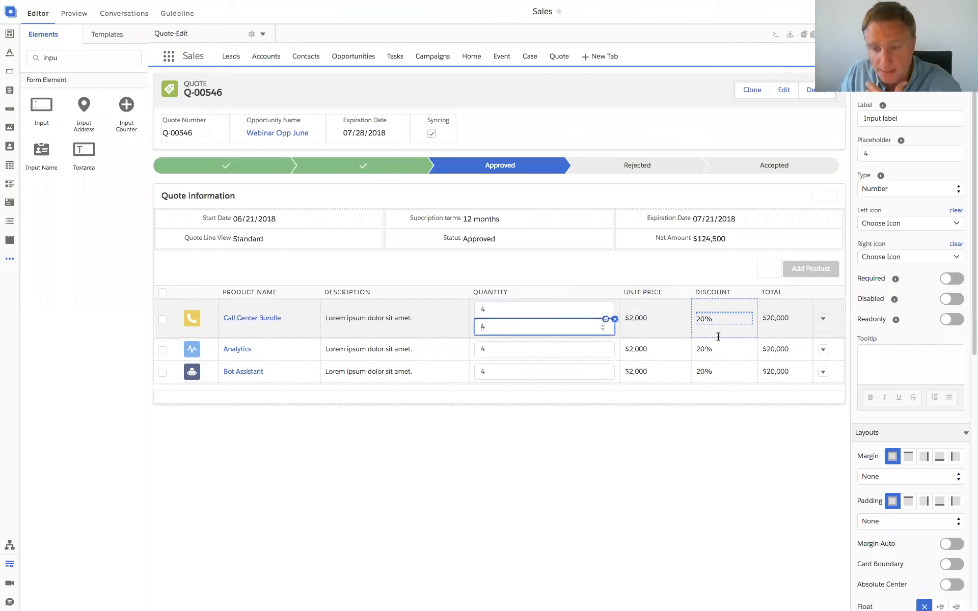
pyautogui.click(723, 307)
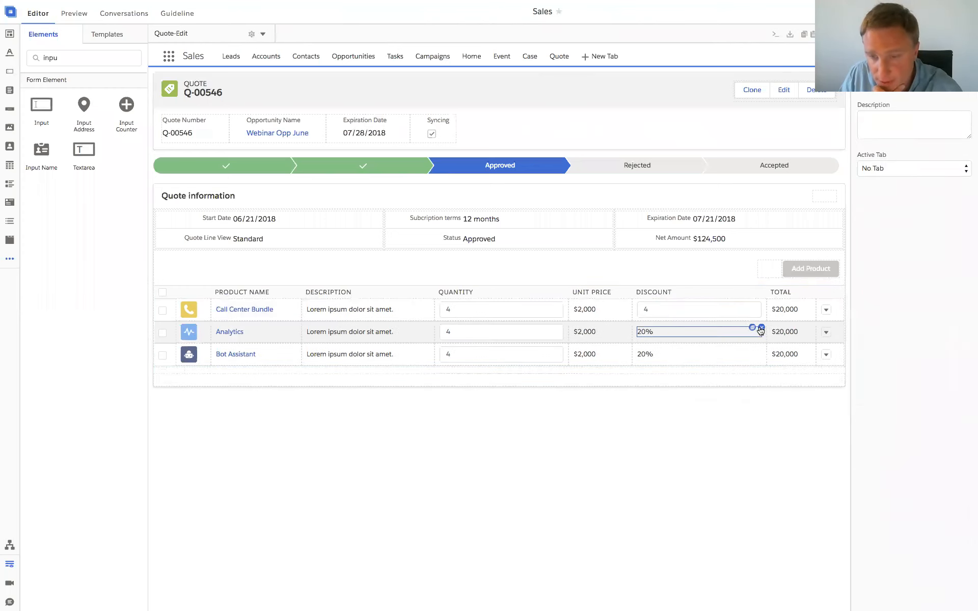
pyautogui.click(761, 328)
pyautogui.click(762, 349)
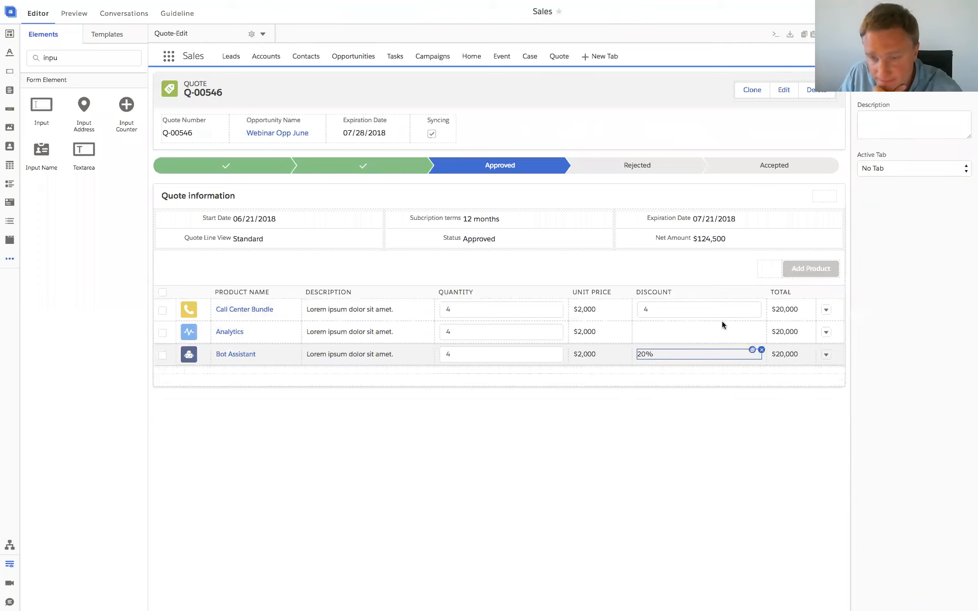
# - Duplicate the Call Center Bundle discount input and move the copy into the Analytics row's Discount cell
pyautogui.click(710, 309)
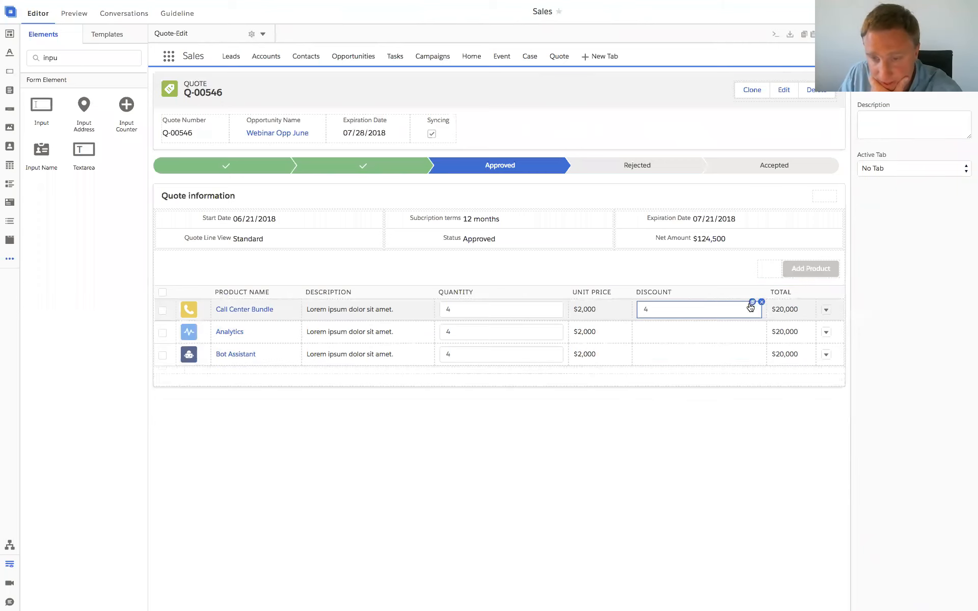
pyautogui.click(751, 303)
pyautogui.moveTo(731, 325); pyautogui.dragTo(717, 347)
# - Set the placeholder of the Call Center Bundle row's discount input to "%"
pyautogui.click(683, 310)
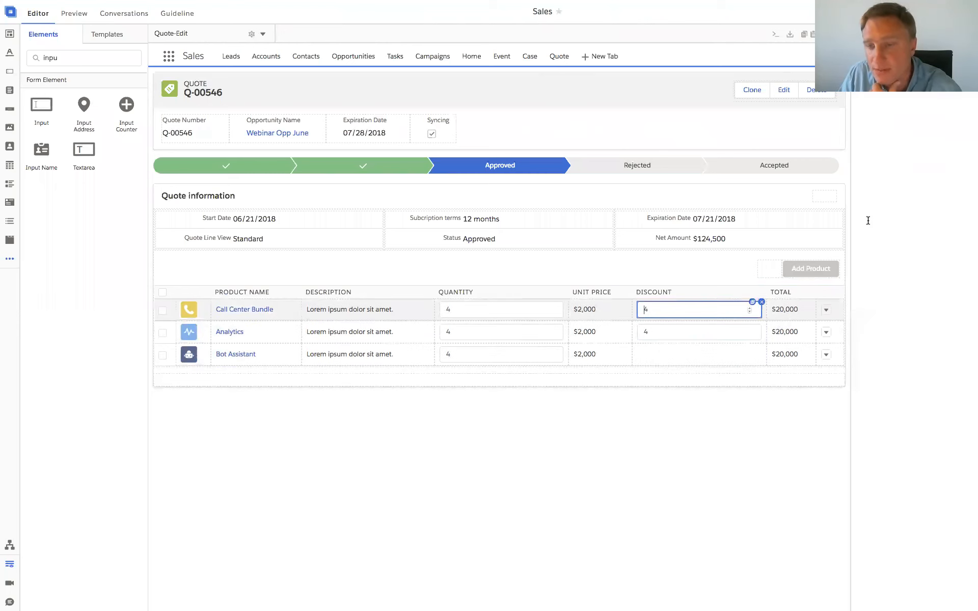
pyautogui.click(876, 153)
pyautogui.press('BackSpace')
pyautogui.write('%')
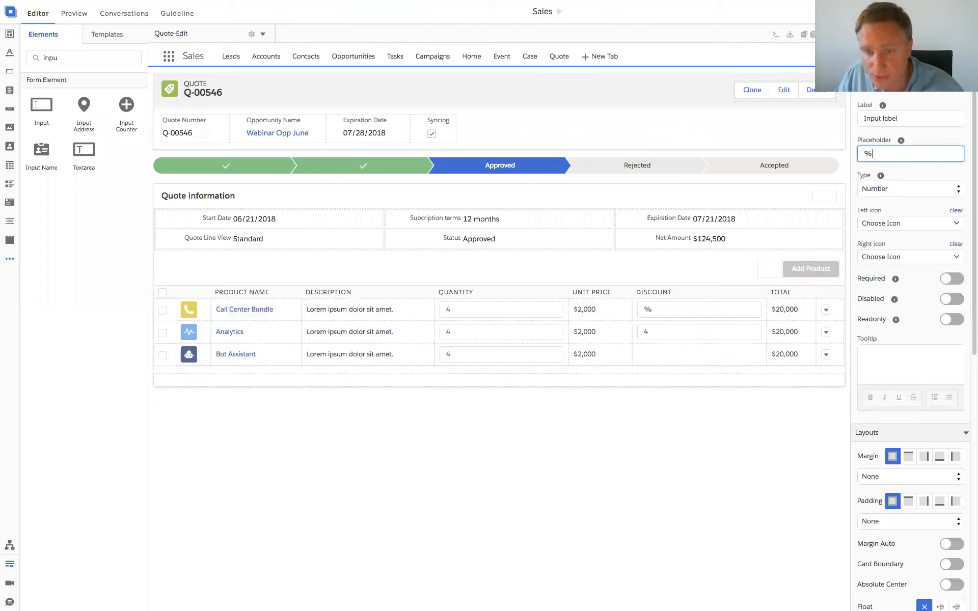
# - Set the placeholder of the Analytics row's discount input to "%"
pyautogui.click(669, 331)
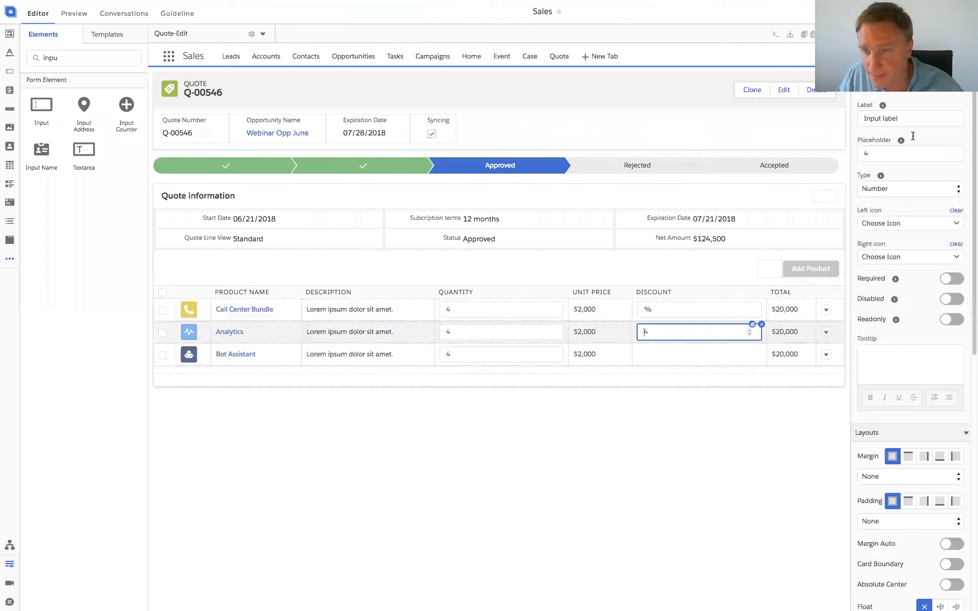
pyautogui.click(876, 153)
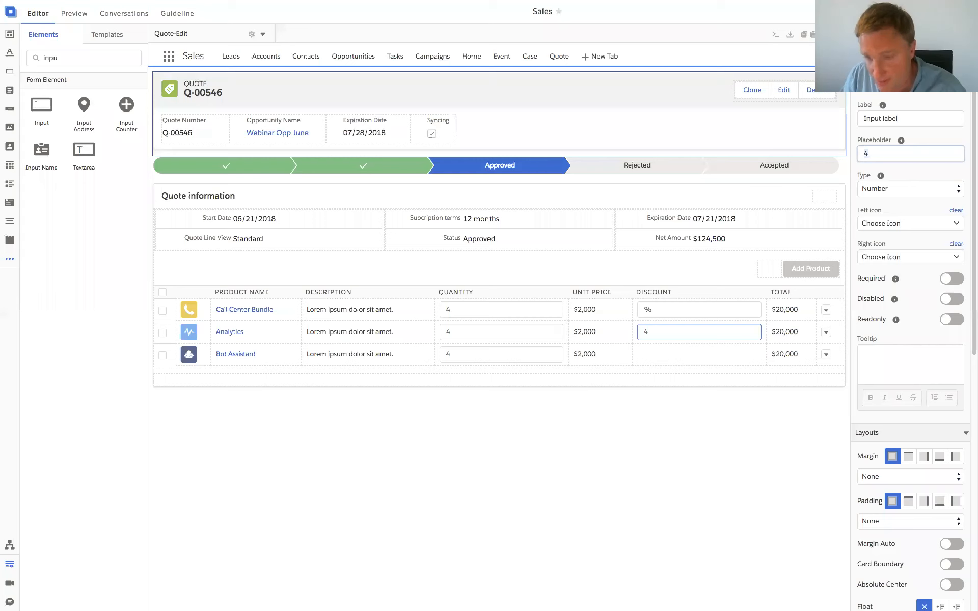
pyautogui.press('BackSpace')
pyautogui.write('%')
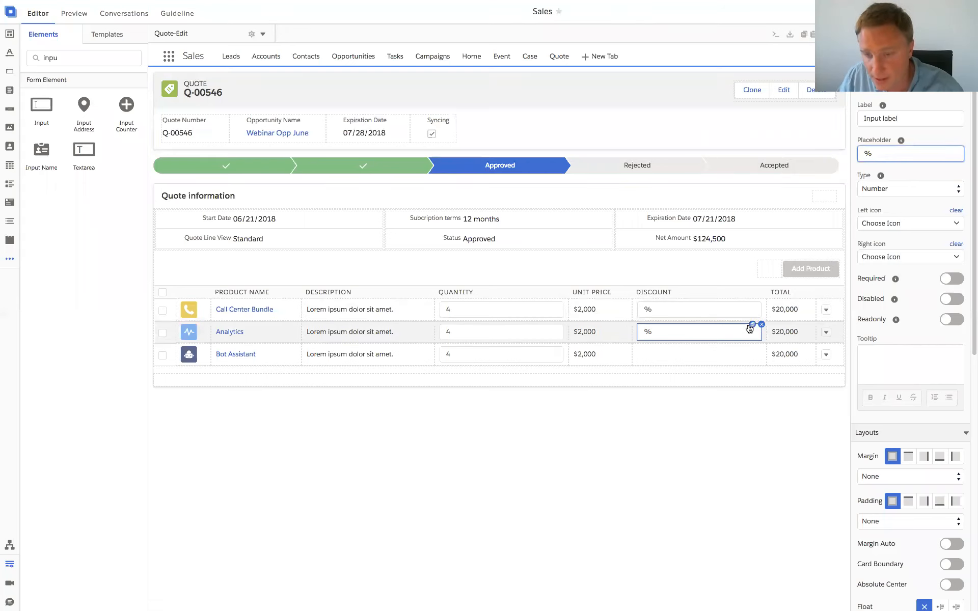
# - Duplicate the Analytics row's discount input and move the copy into the Bot Assistant row's Discount cell
pyautogui.click(707, 346)
pyautogui.press('super+d')
pyautogui.moveTo(703, 350); pyautogui.dragTo(673, 408)
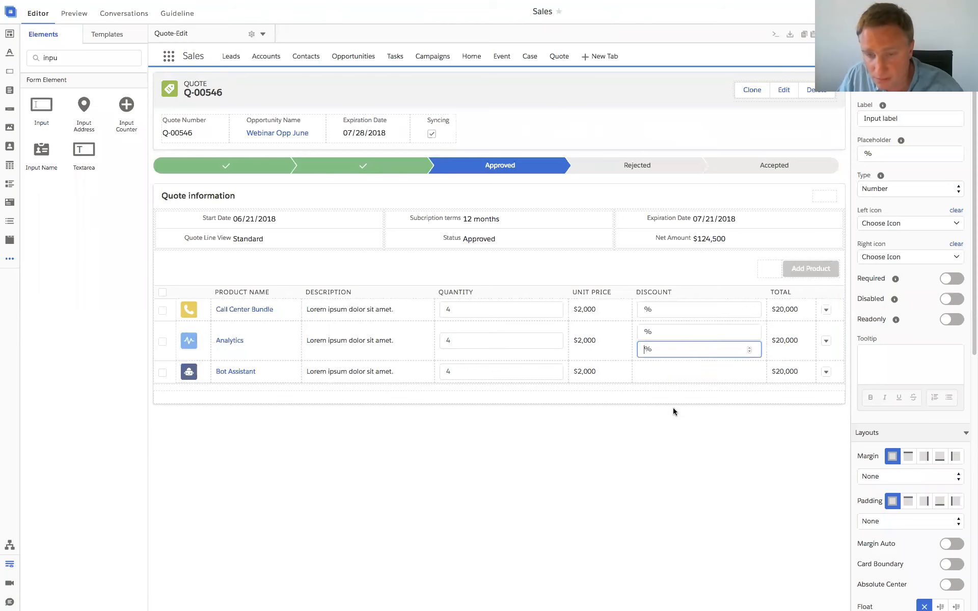
pyautogui.moveTo(679, 345); pyautogui.dragTo(686, 372)
pyautogui.click(686, 375)
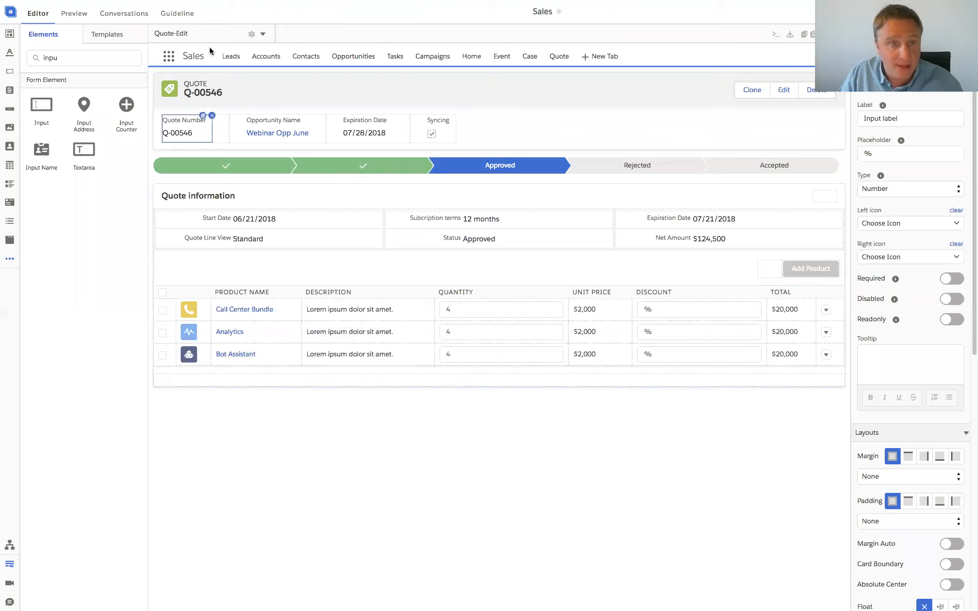
# - Open the Quote page and link the Edit button above its product table to the Quote-Edit page
pyautogui.click(263, 34)
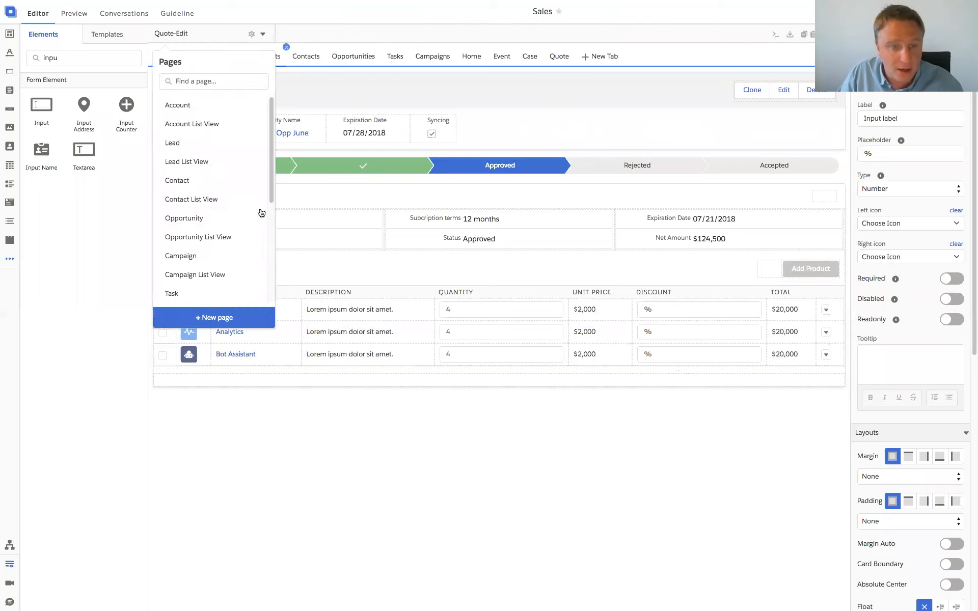
pyautogui.moveTo(272, 198); pyautogui.dragTo(271, 286)
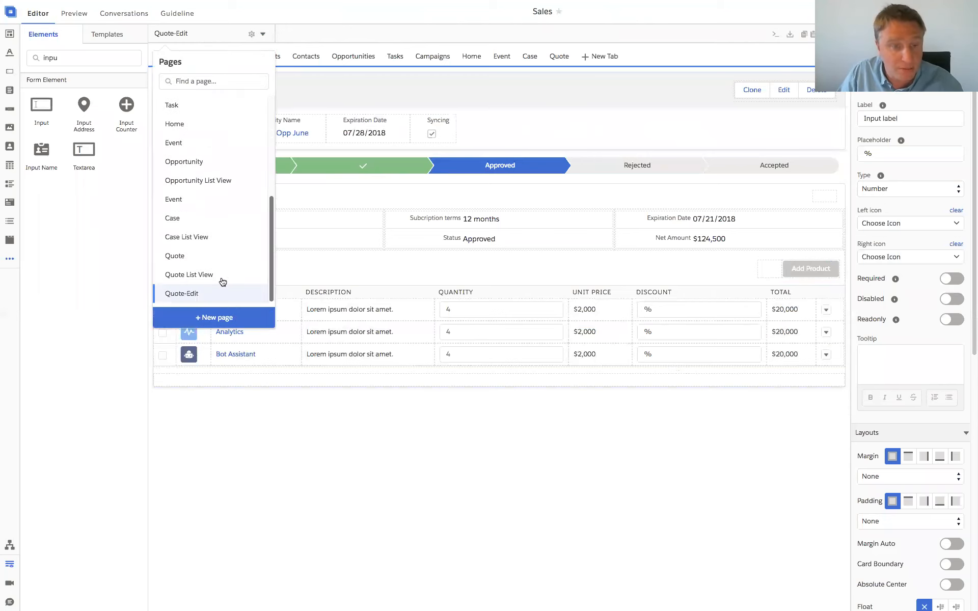
pyautogui.click(193, 264)
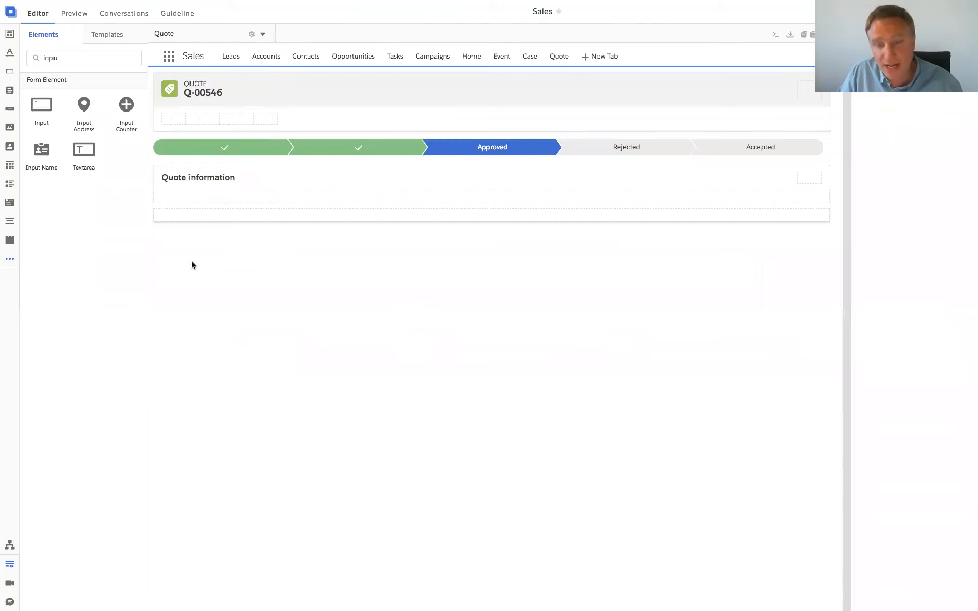
pyautogui.click(754, 274)
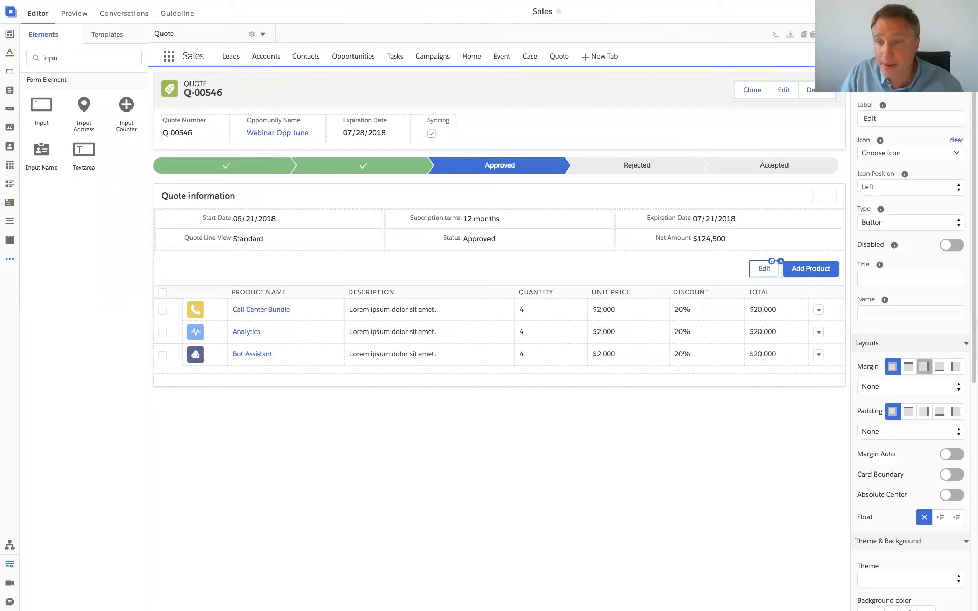
pyautogui.click(934, 34)
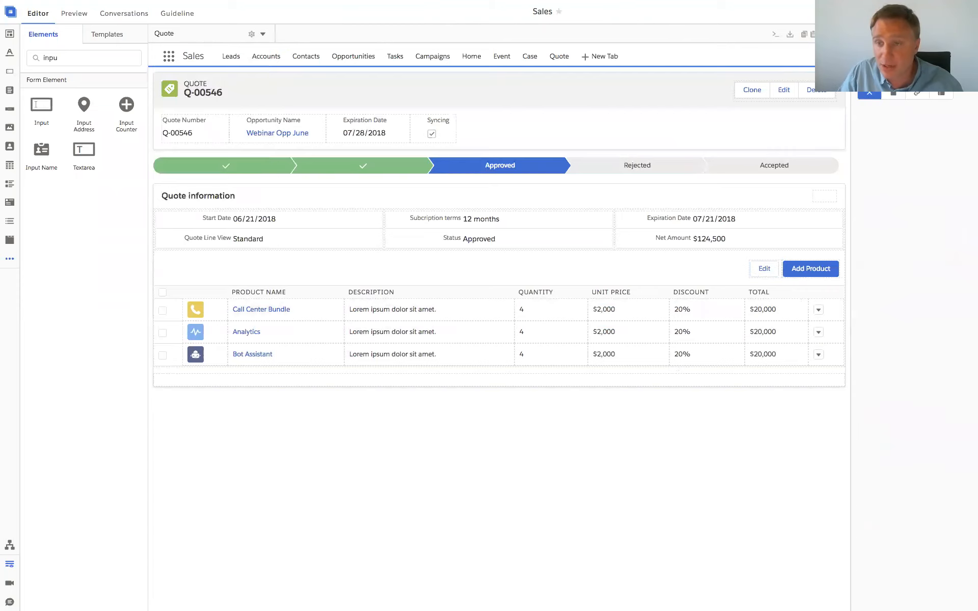
pyautogui.click(893, 104)
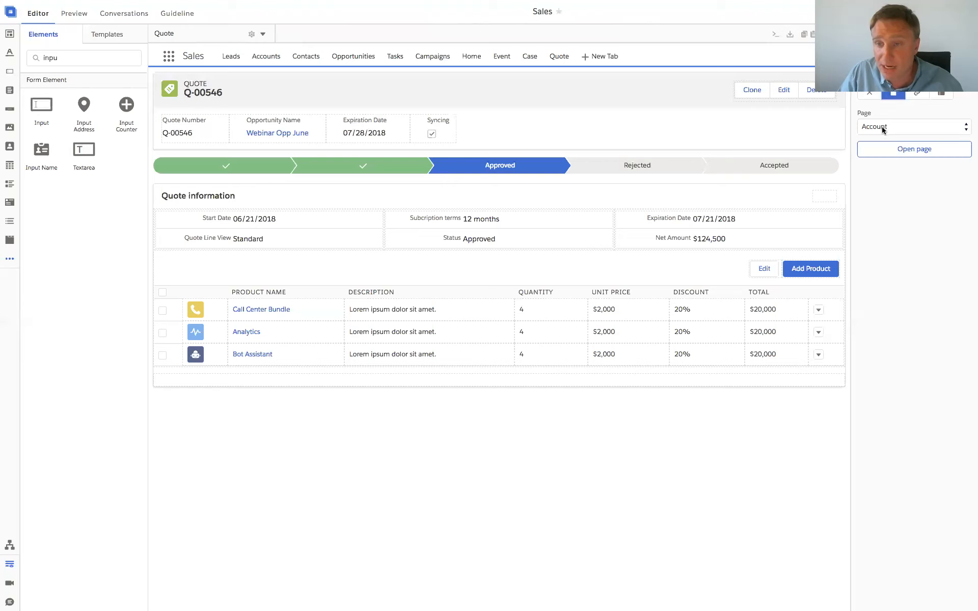
pyautogui.click(883, 127)
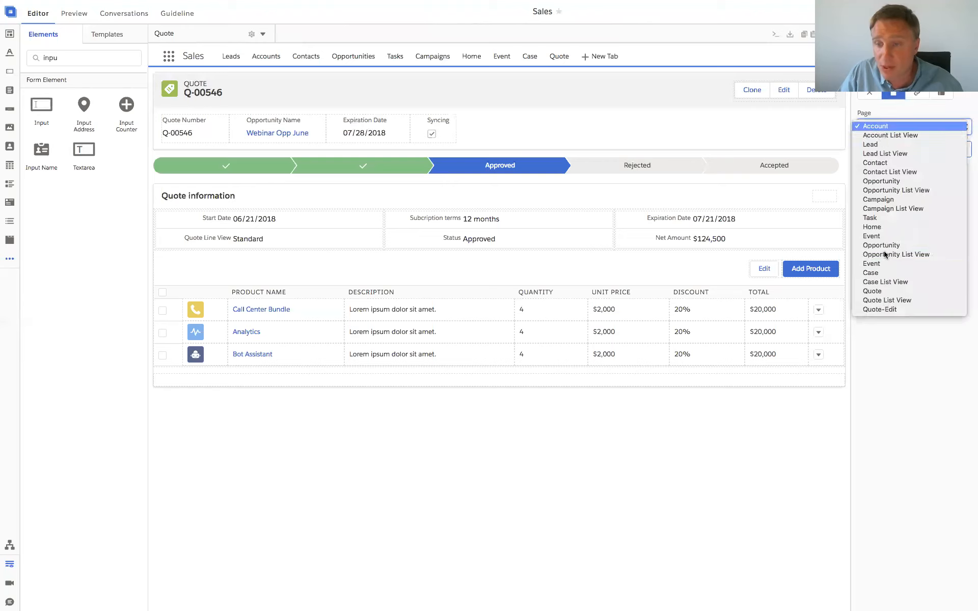
pyautogui.click(878, 309)
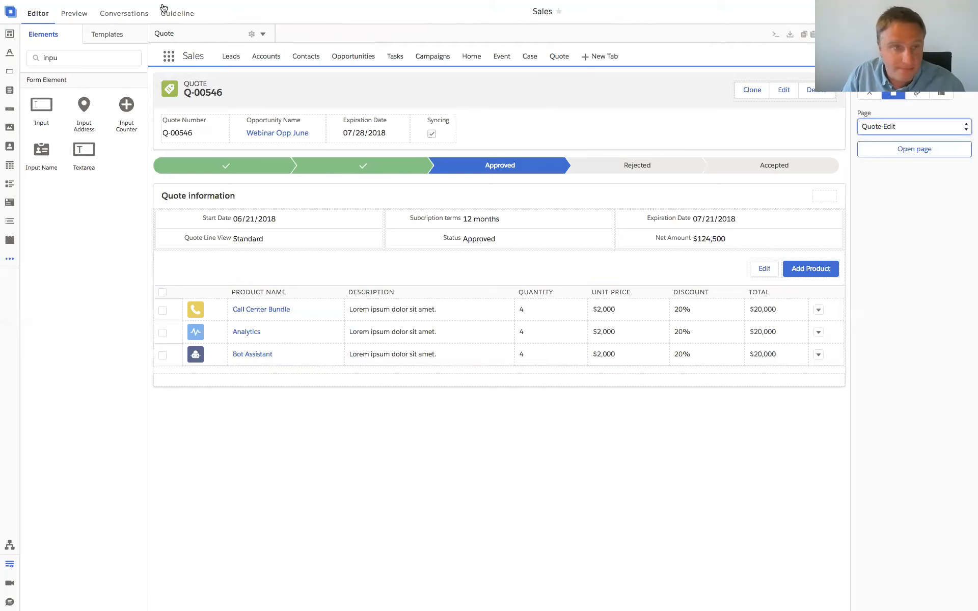
# - Preview the Quote page and test the link of the Edit button above the product table
pyautogui.click(66, 16)
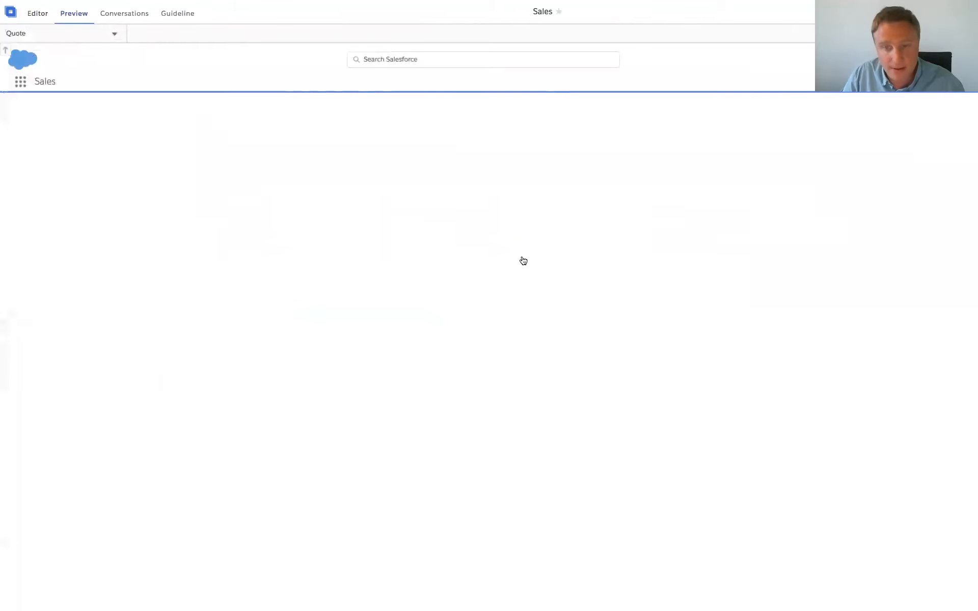
pyautogui.click(897, 282)
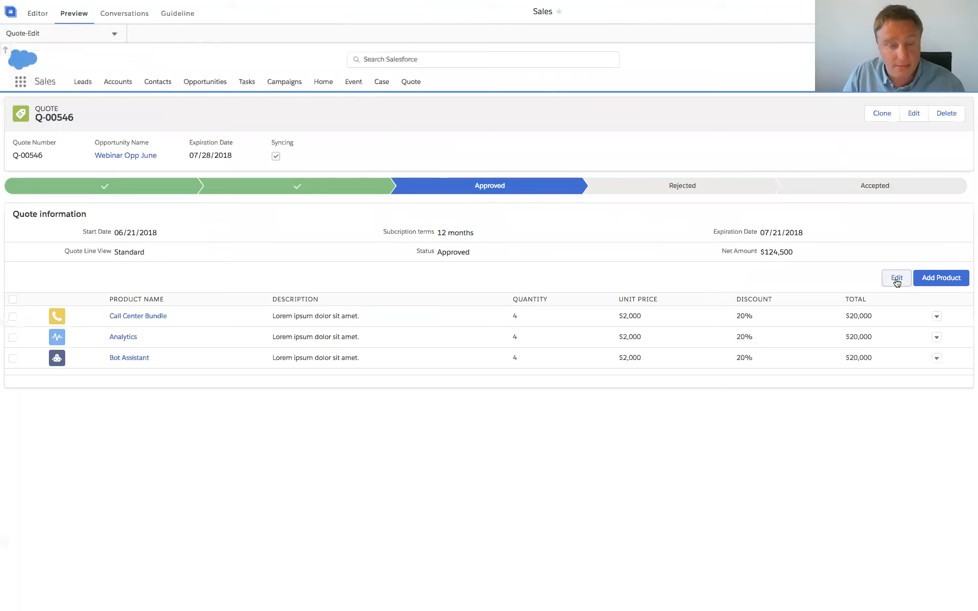
pyautogui.click(895, 280)
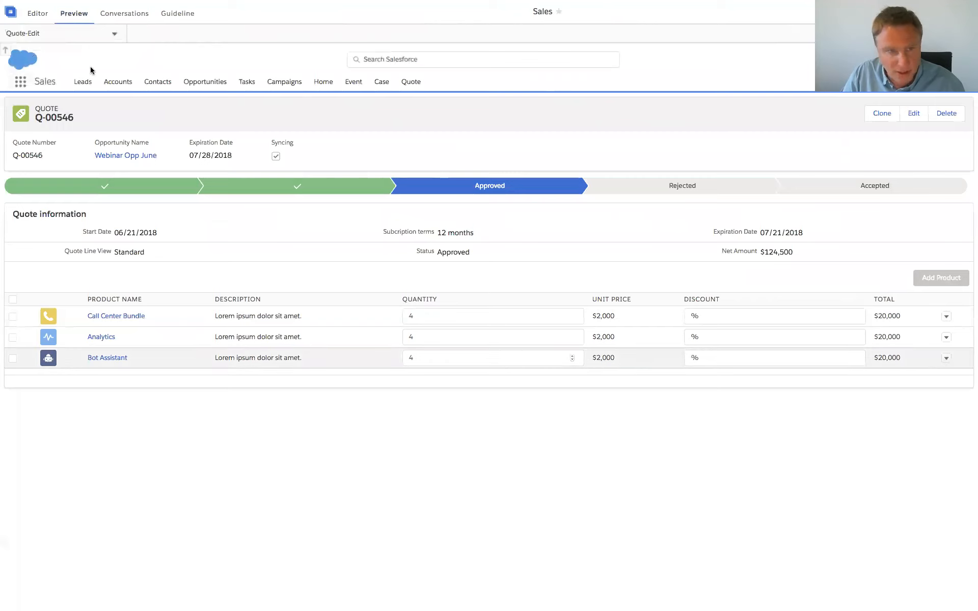
# - Add a two-column grid to the footer of Quote-Edit's Quote information card and set its horizontal alignment to Center
pyautogui.click(40, 19)
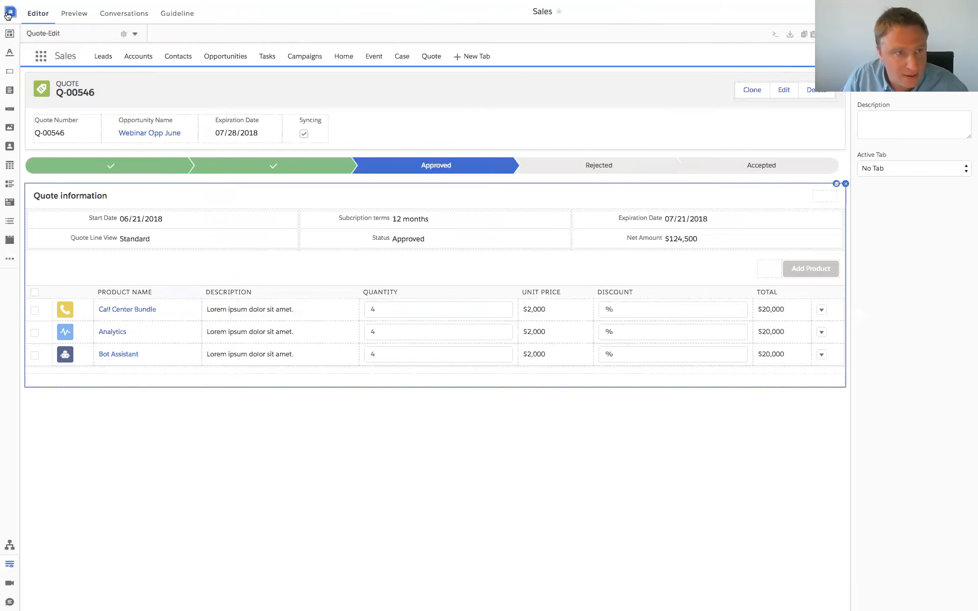
pyautogui.moveTo(9, 36); pyautogui.dragTo(431, 383)
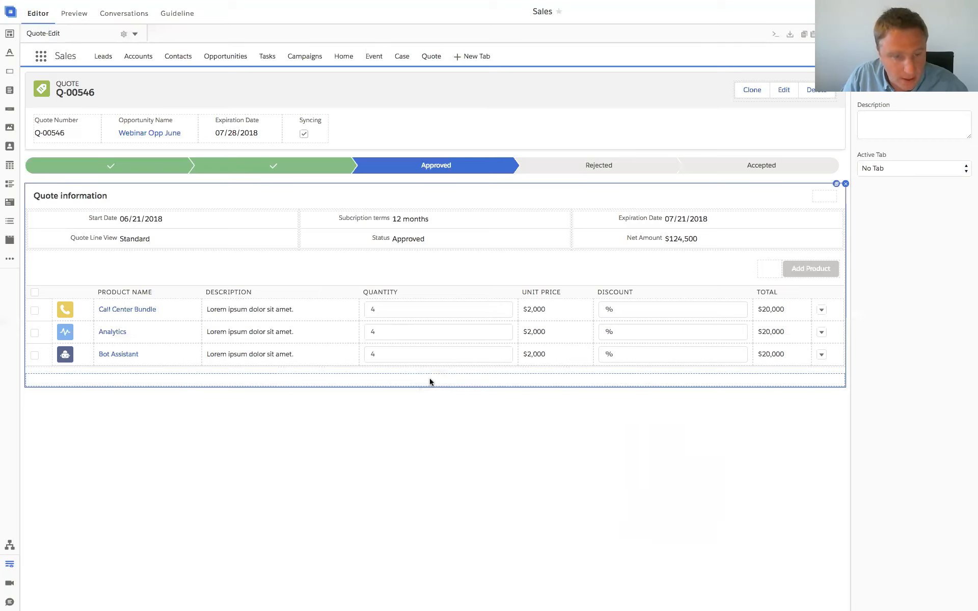
pyautogui.click(82, 386)
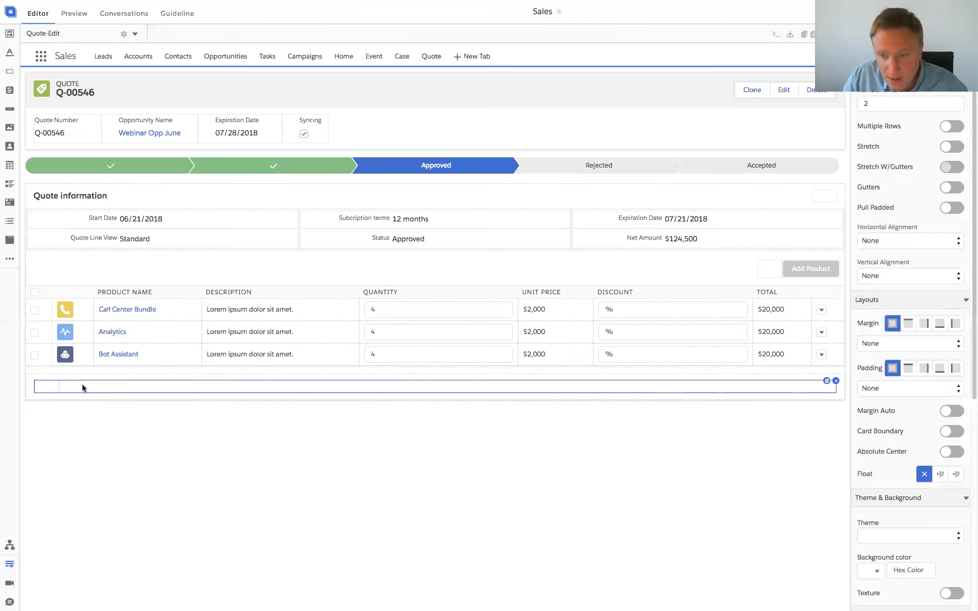
pyautogui.click(912, 242)
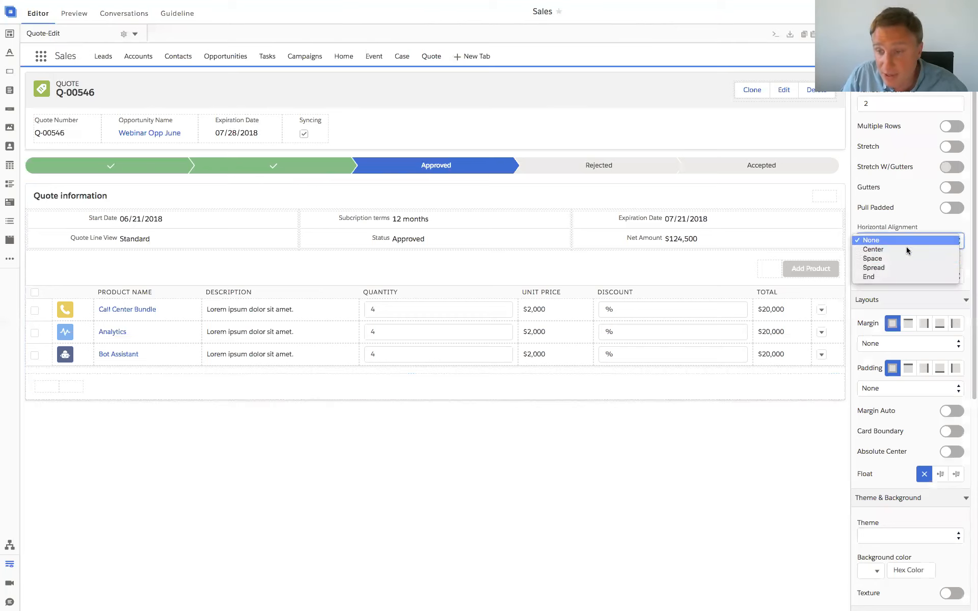
pyautogui.click(899, 250)
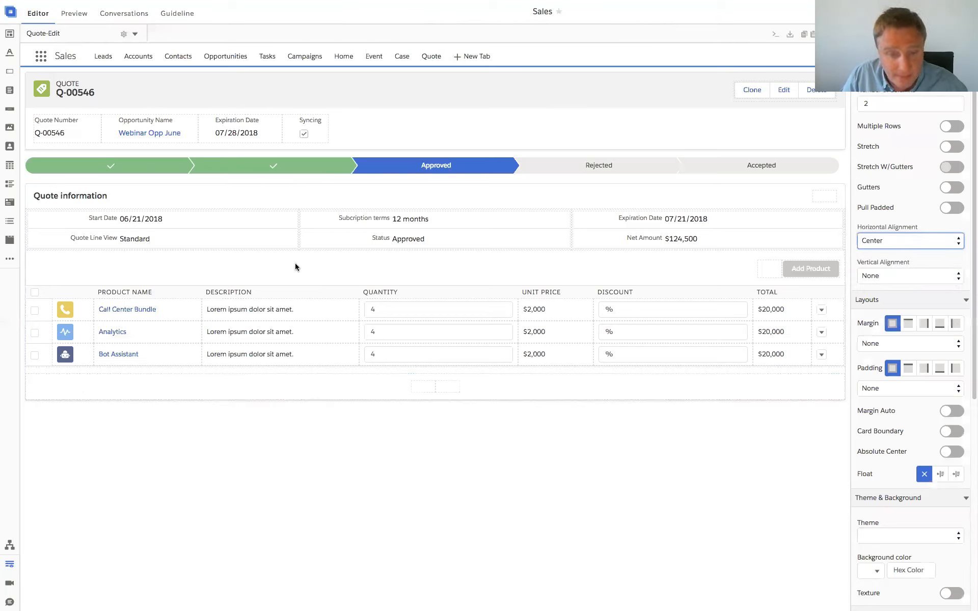
# - Add a button labelled "Save" to the footer grid's right column and give it the filled blue style
pyautogui.moveTo(9, 108); pyautogui.dragTo(451, 387)
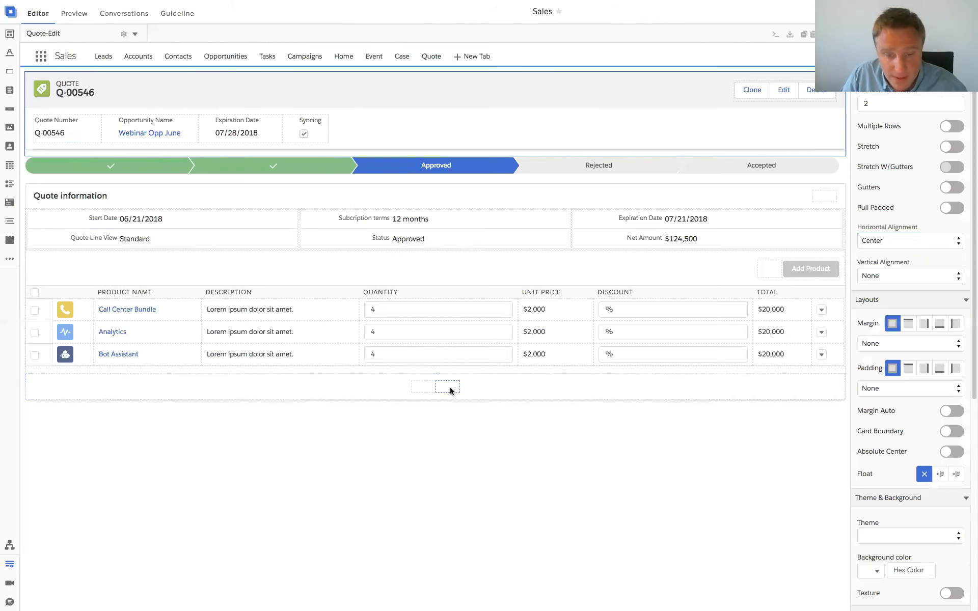
pyautogui.click(889, 119)
pyautogui.doubleClick(889, 119)
pyautogui.write('Save')
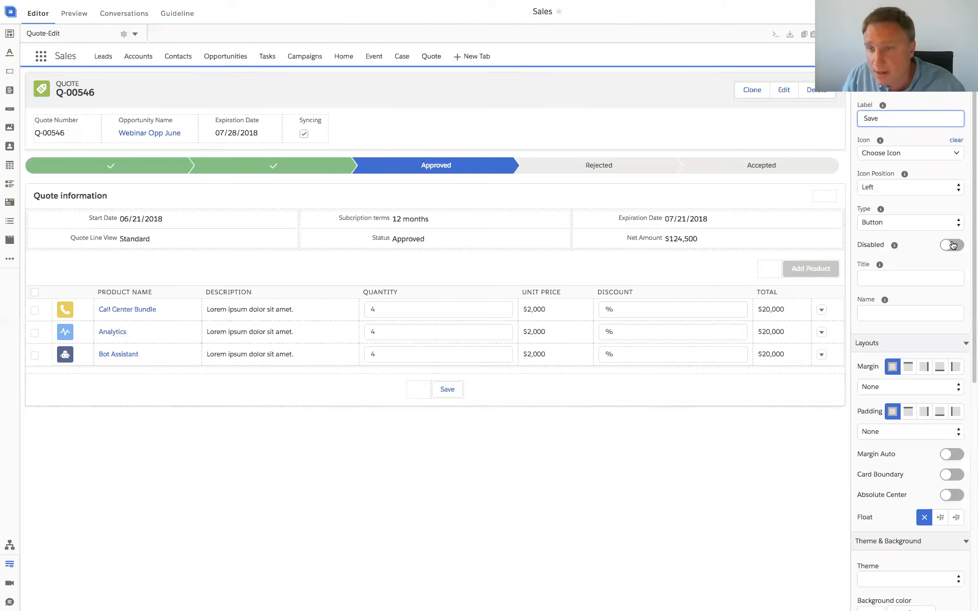
pyautogui.click(448, 390)
# - Add a button labelled "Cancel" to the footer grid's left column
pyautogui.moveTo(9, 108); pyautogui.dragTo(414, 392)
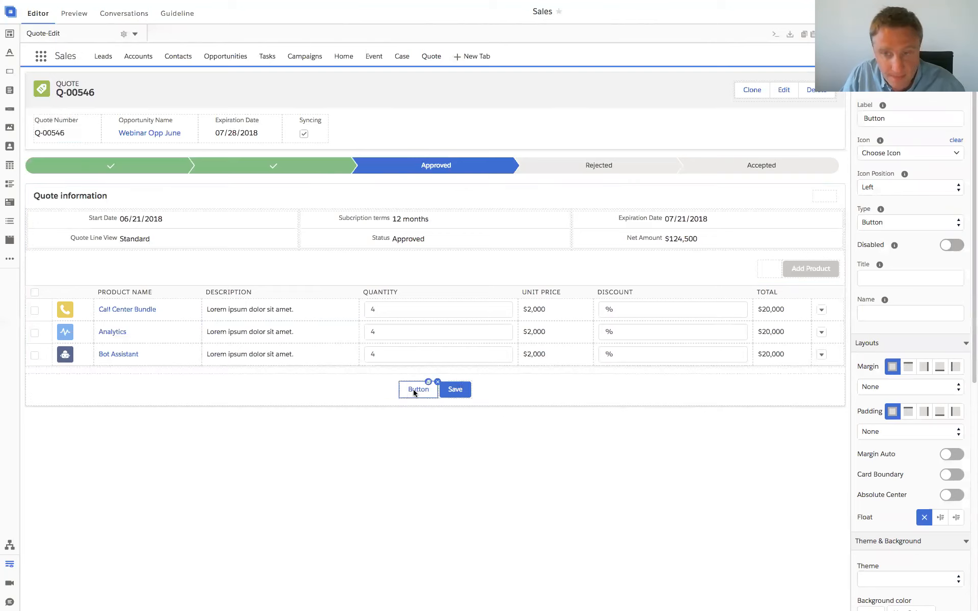
pyautogui.click(884, 124)
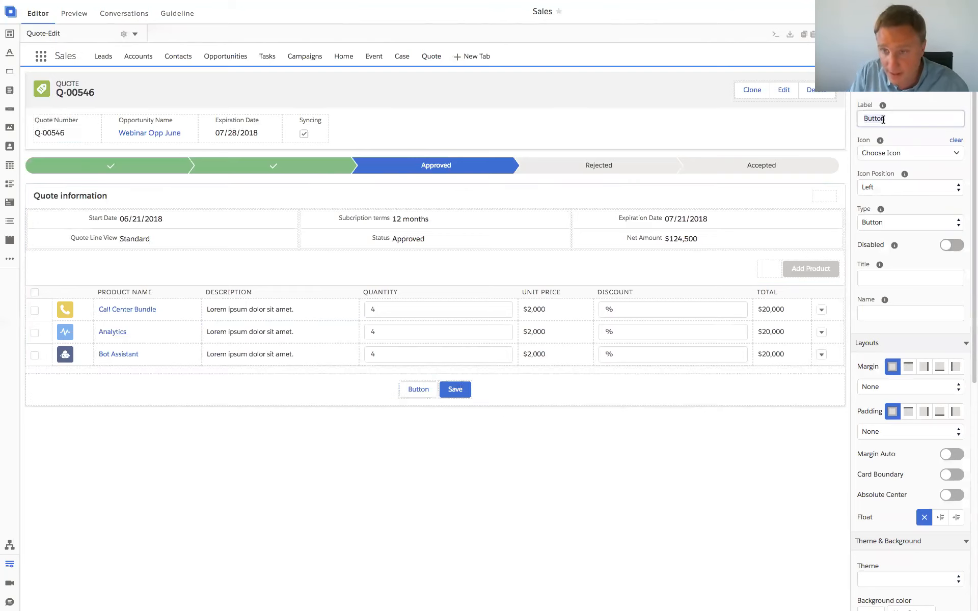
pyautogui.hotkey('ctrl', 'a')
pyautogui.write('Cancel')
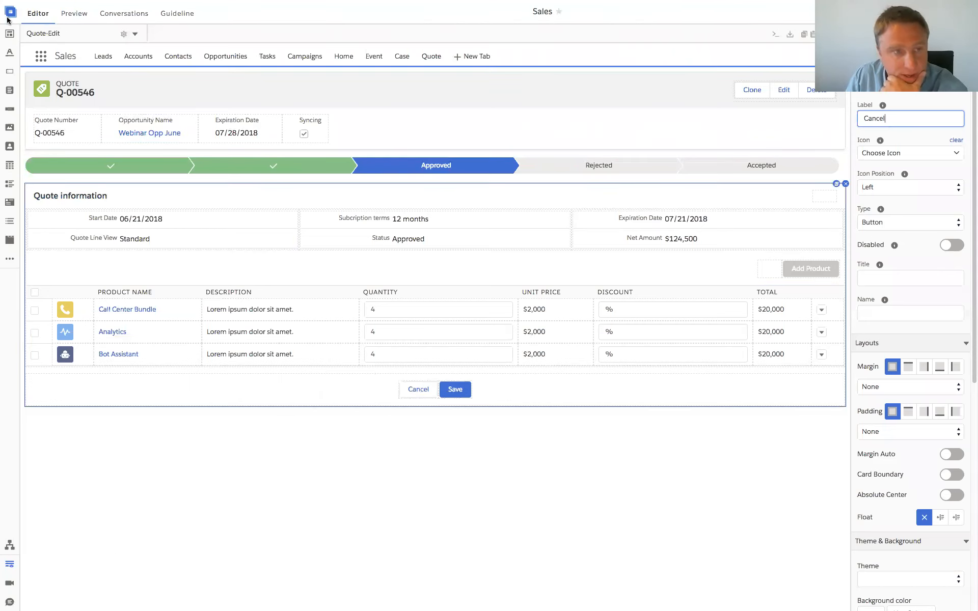
# - Link the Save button to the Quote page and test the link in the preview
pyautogui.click(455, 398)
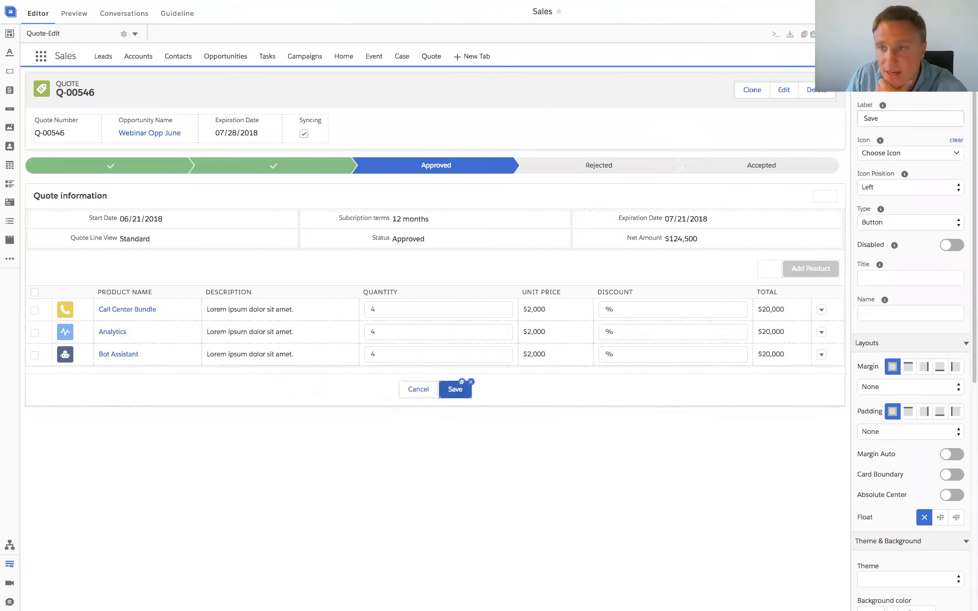
pyautogui.click(891, 96)
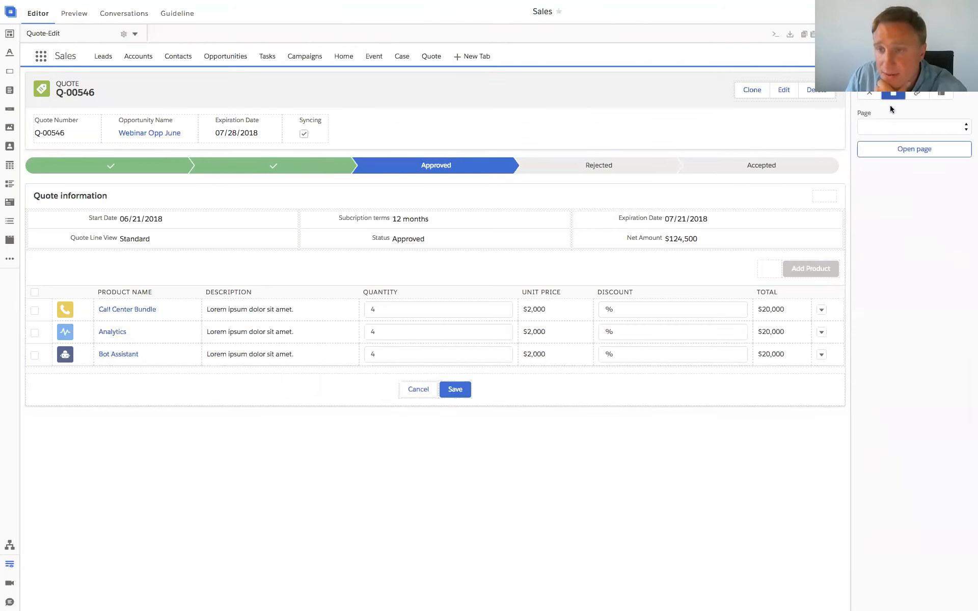
pyautogui.click(886, 126)
pyautogui.click(873, 292)
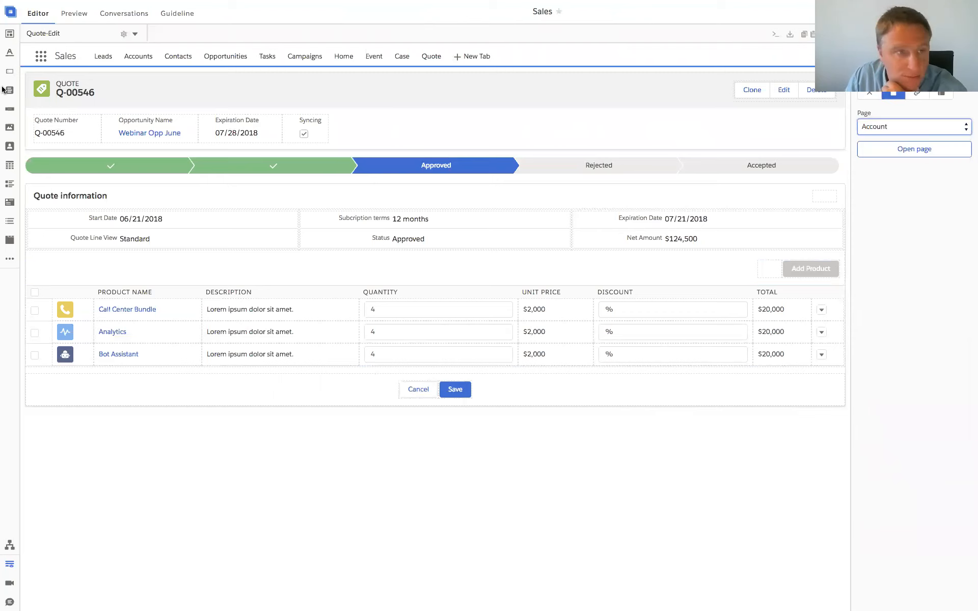
pyautogui.click(77, 15)
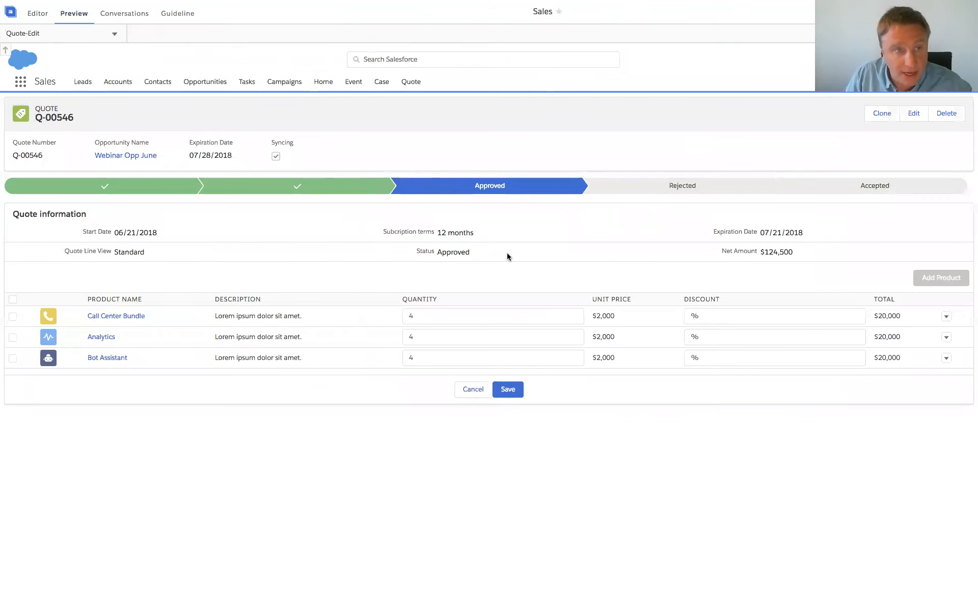
pyautogui.click(500, 397)
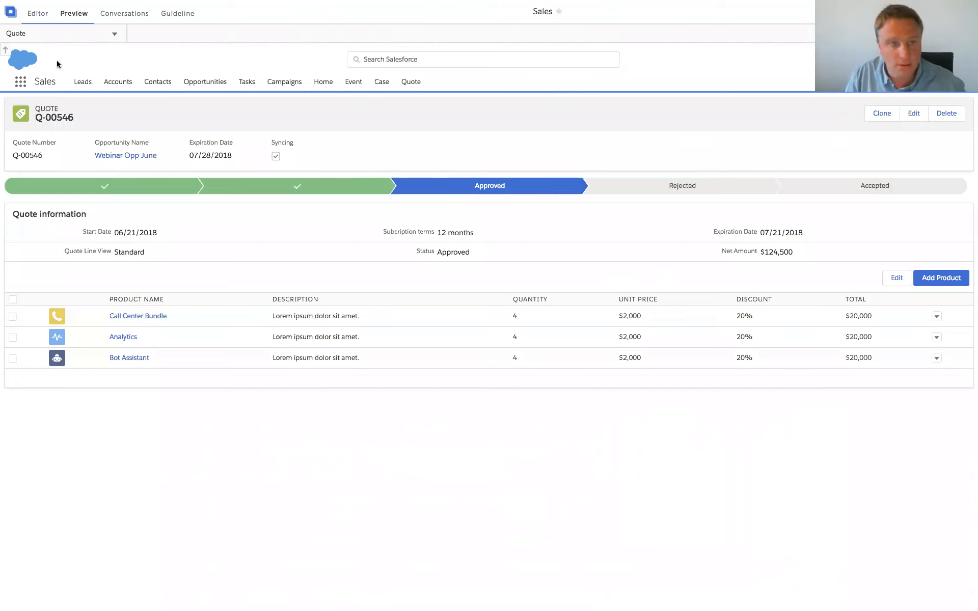
# - Link the Q-00545 tile in the Opportunity page's Quotes card to the Quote page
pyautogui.click(73, 41)
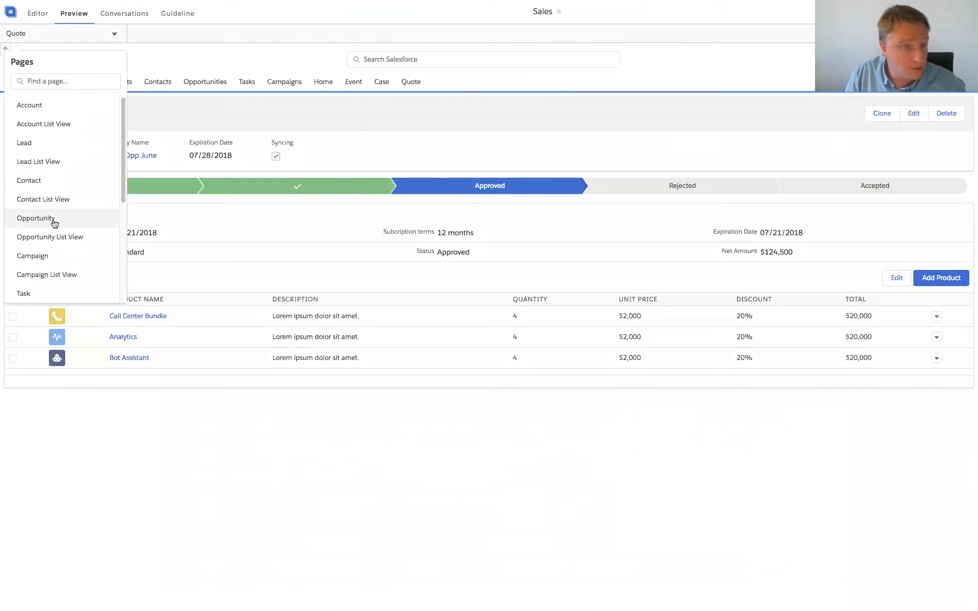
pyautogui.click(35, 218)
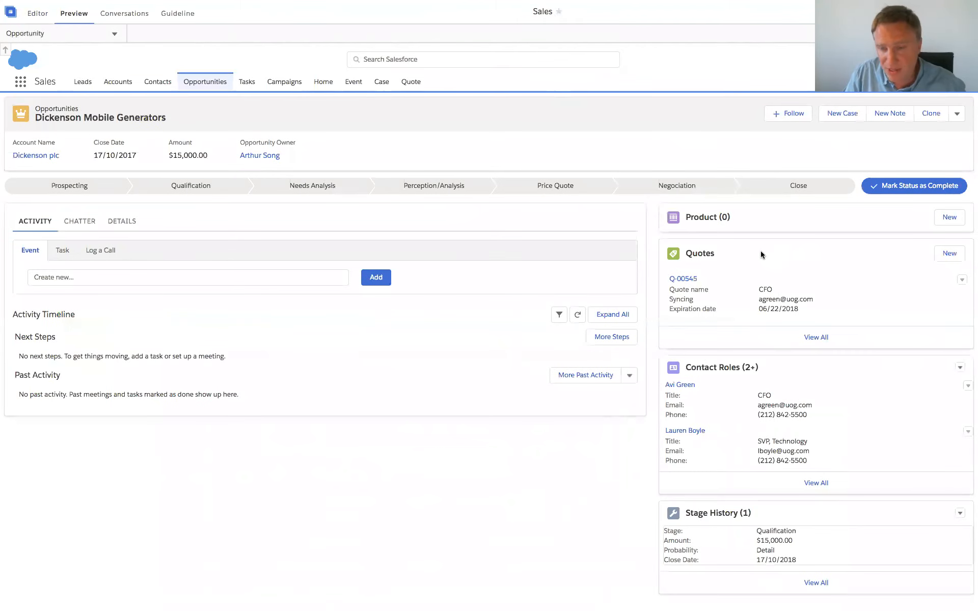
pyautogui.click(46, 16)
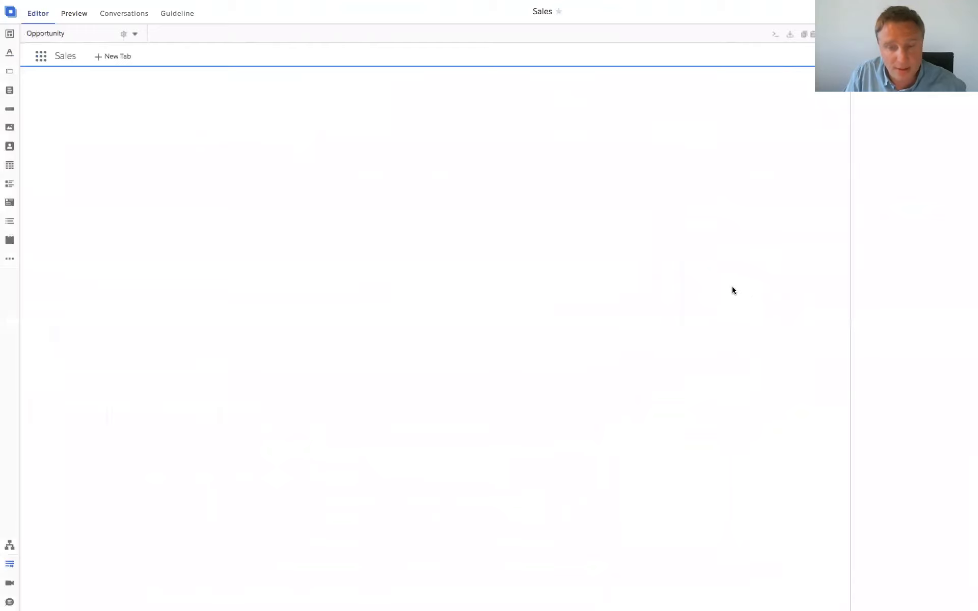
pyautogui.click(606, 274)
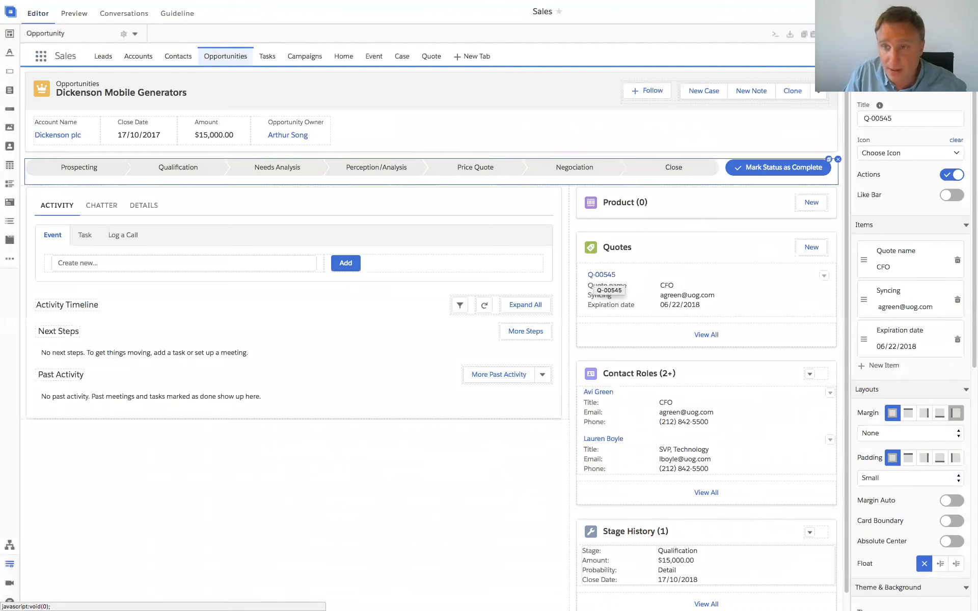
pyautogui.click(886, 66)
pyautogui.click(892, 94)
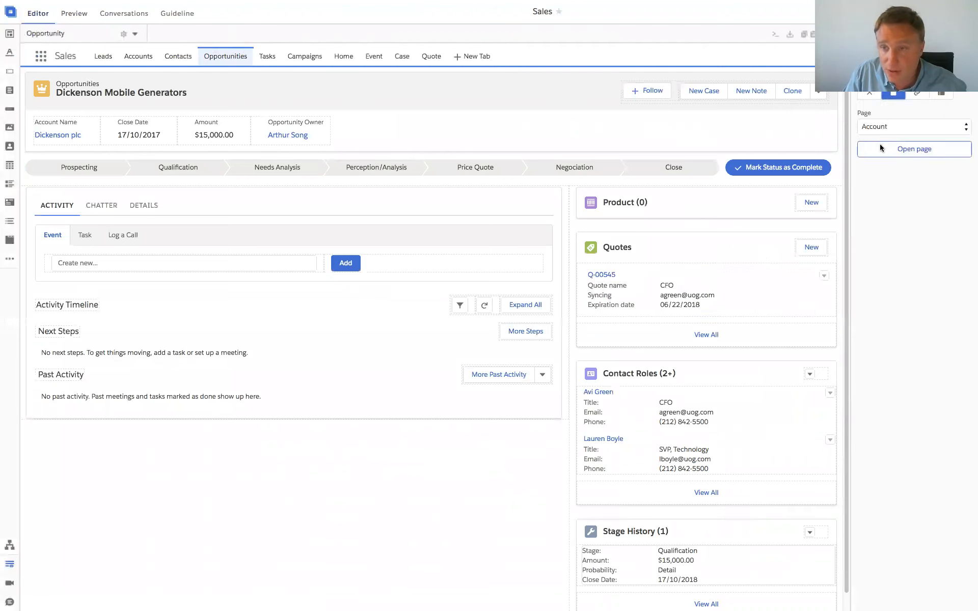
pyautogui.click(896, 127)
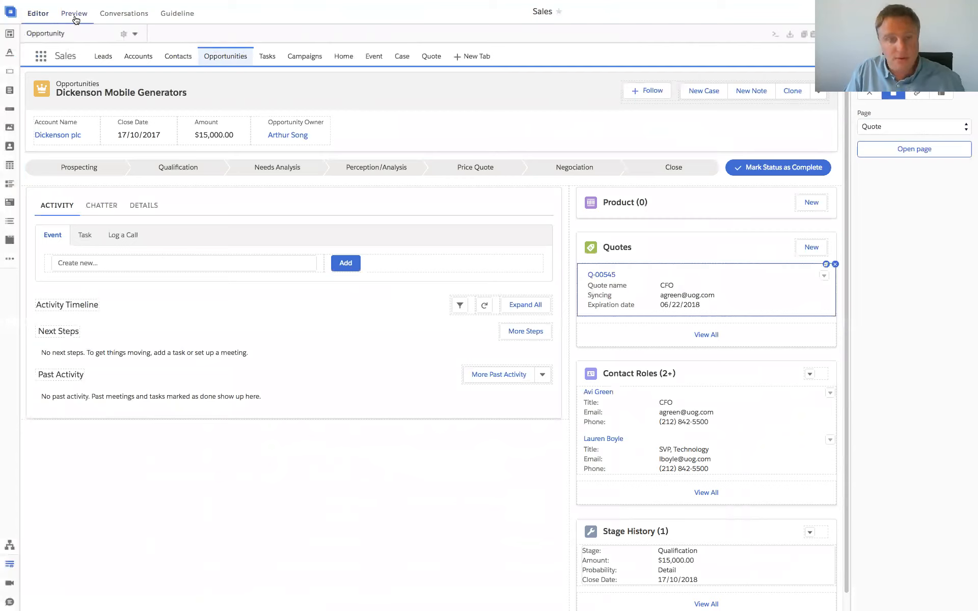
# - Test the Q-00545 link from the Opportunity page in the preview
pyautogui.click(74, 13)
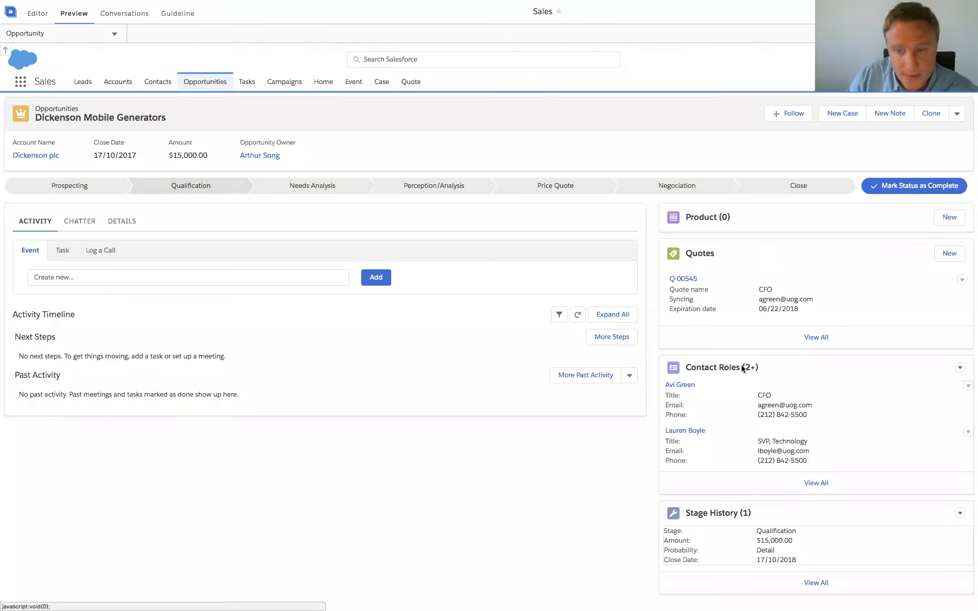
pyautogui.click(685, 281)
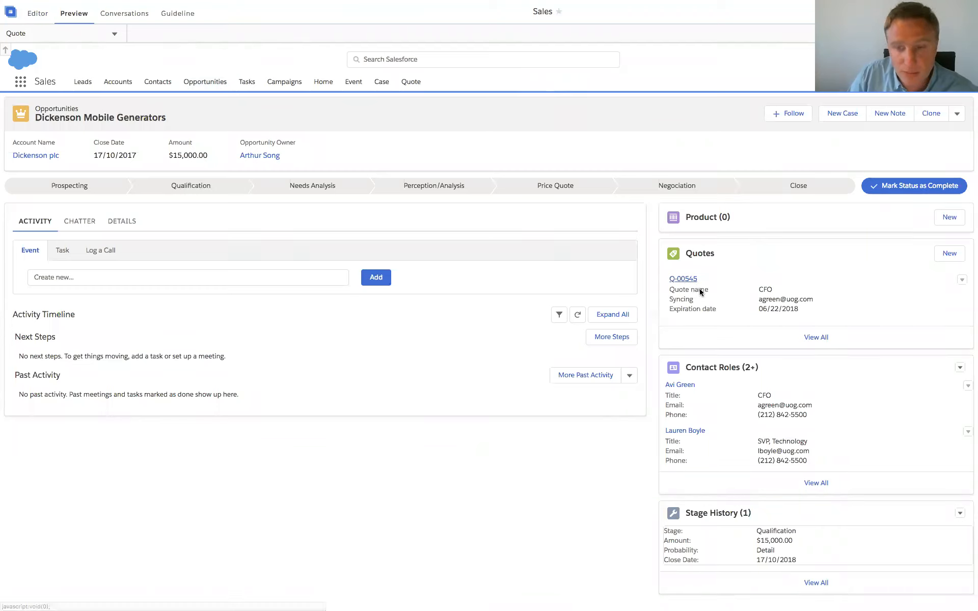
pyautogui.click(701, 292)
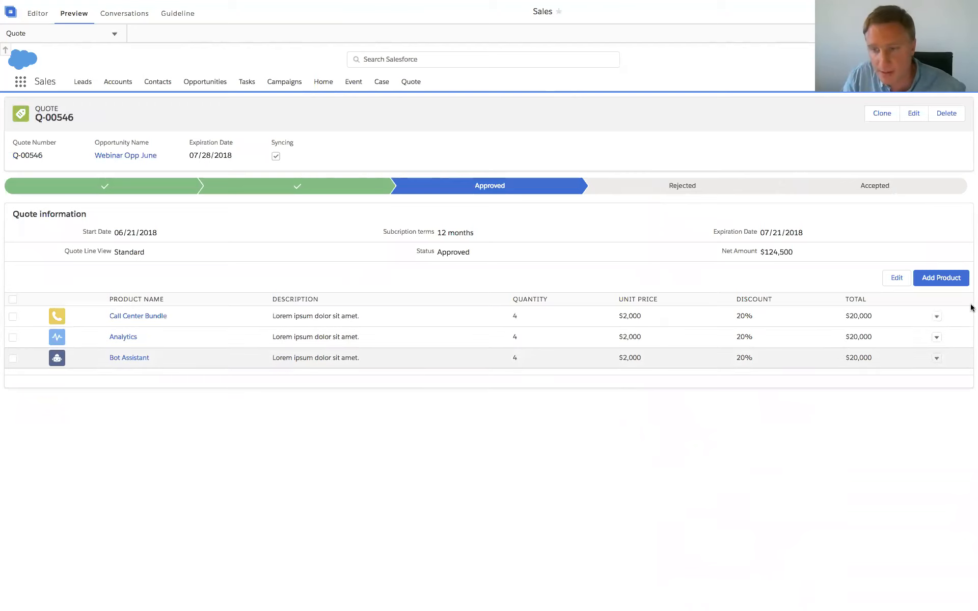
# - Return to editing the Quote page and briefly open the support chat, closing it without sending a message
pyautogui.click(33, 18)
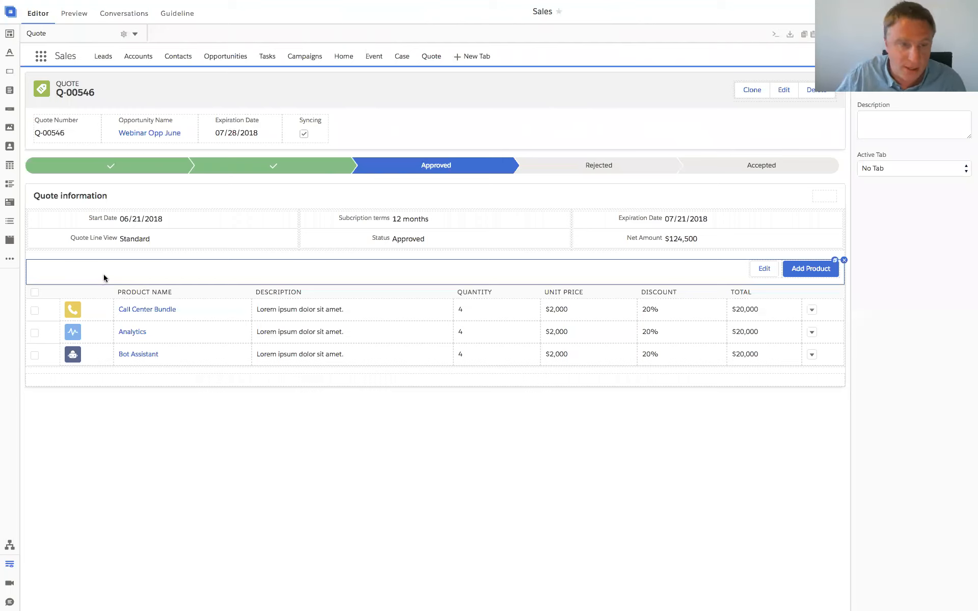
pyautogui.click(9, 603)
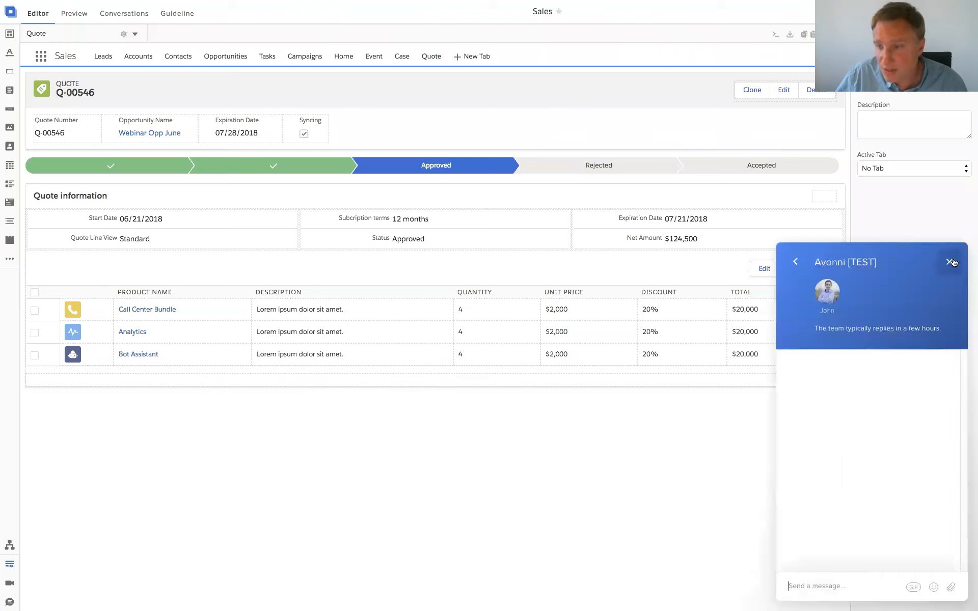
pyautogui.click(950, 262)
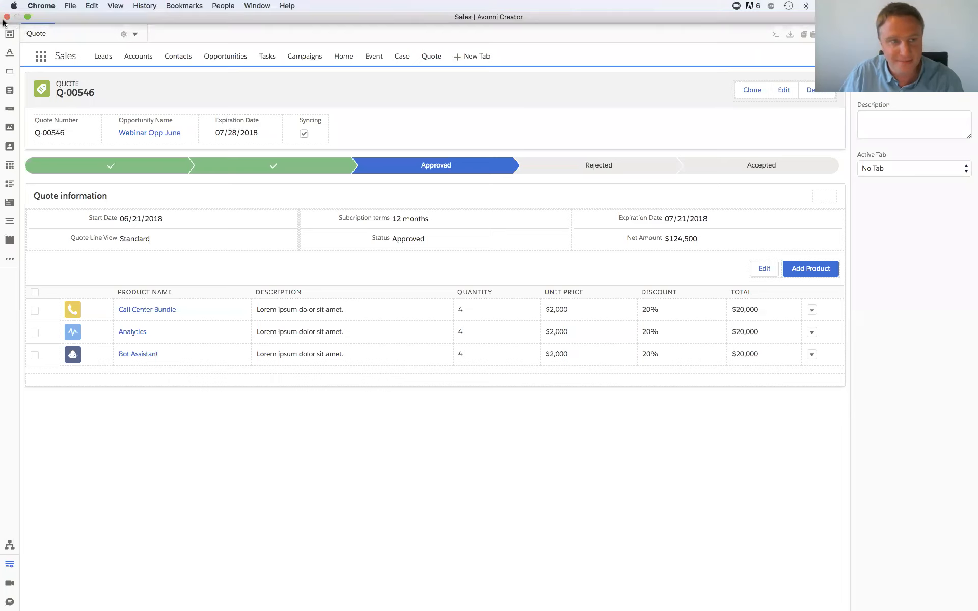
pyautogui.click(6, 18)
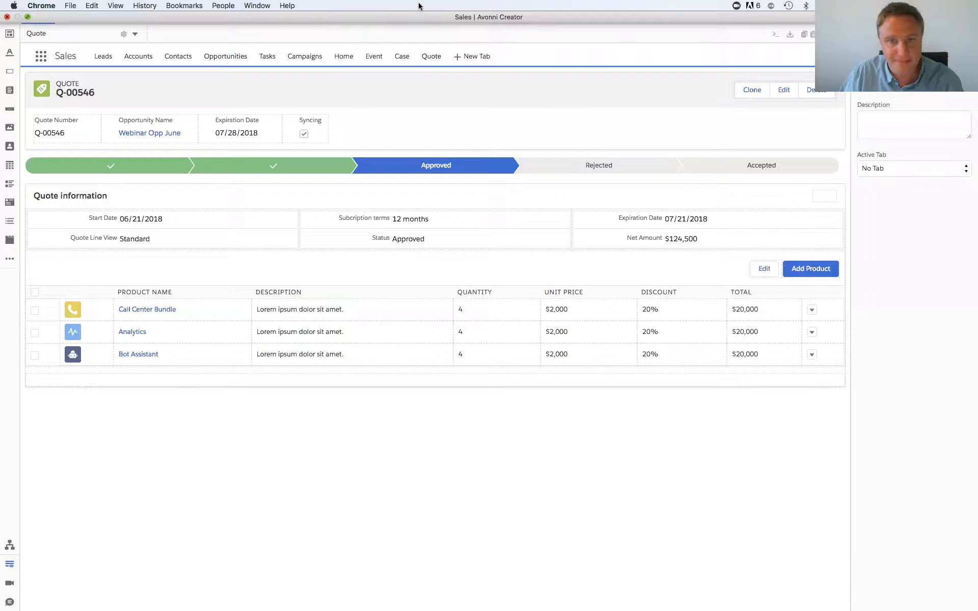